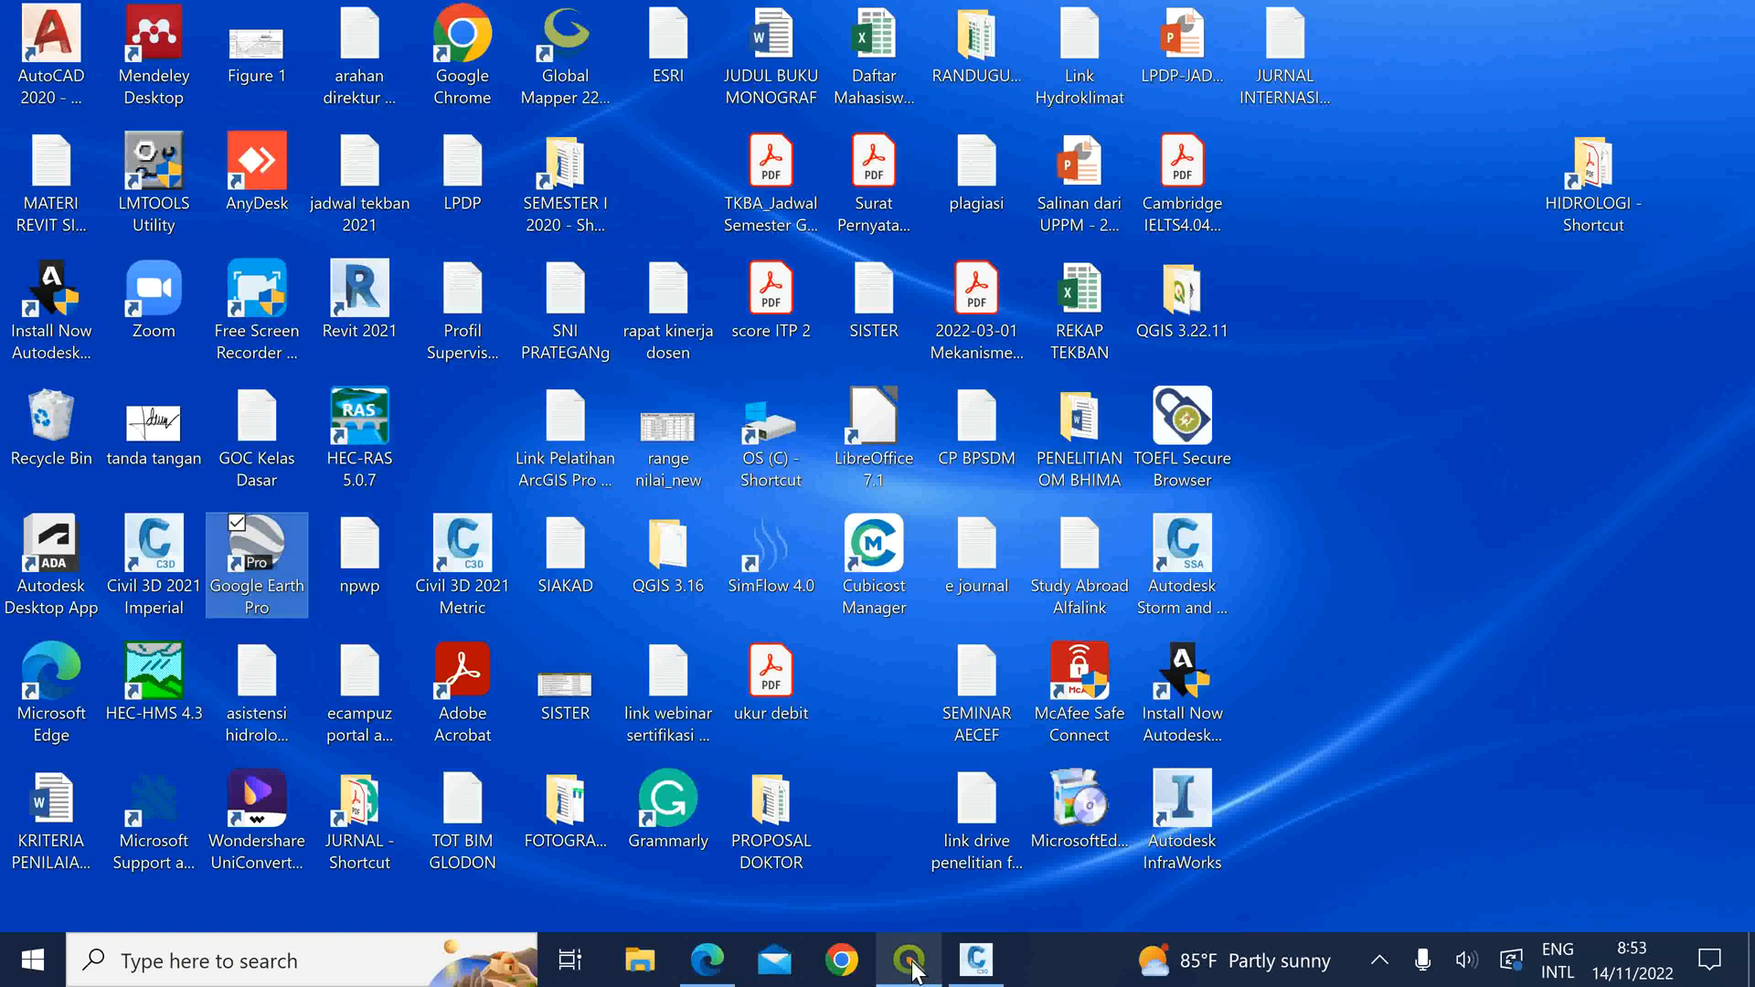
Step: Open Google Earth Pro from the desktop
mouse_move(914, 971)
mouse_move(977, 971)
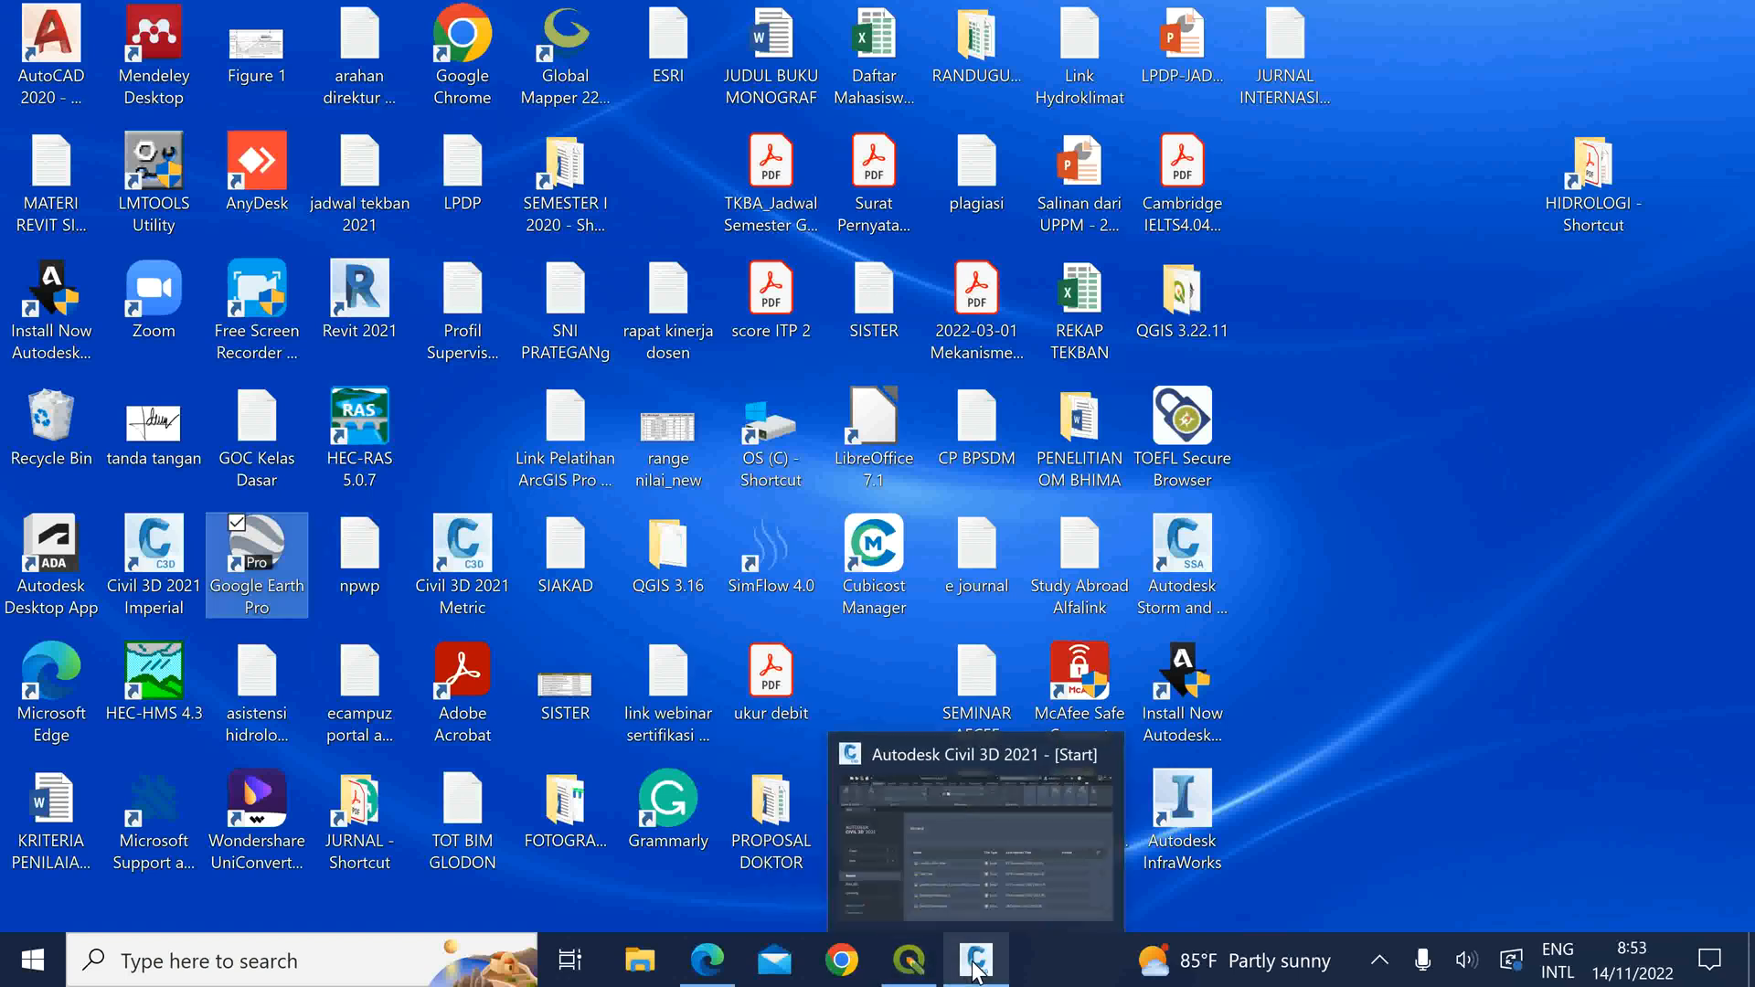
left_click(1379, 526)
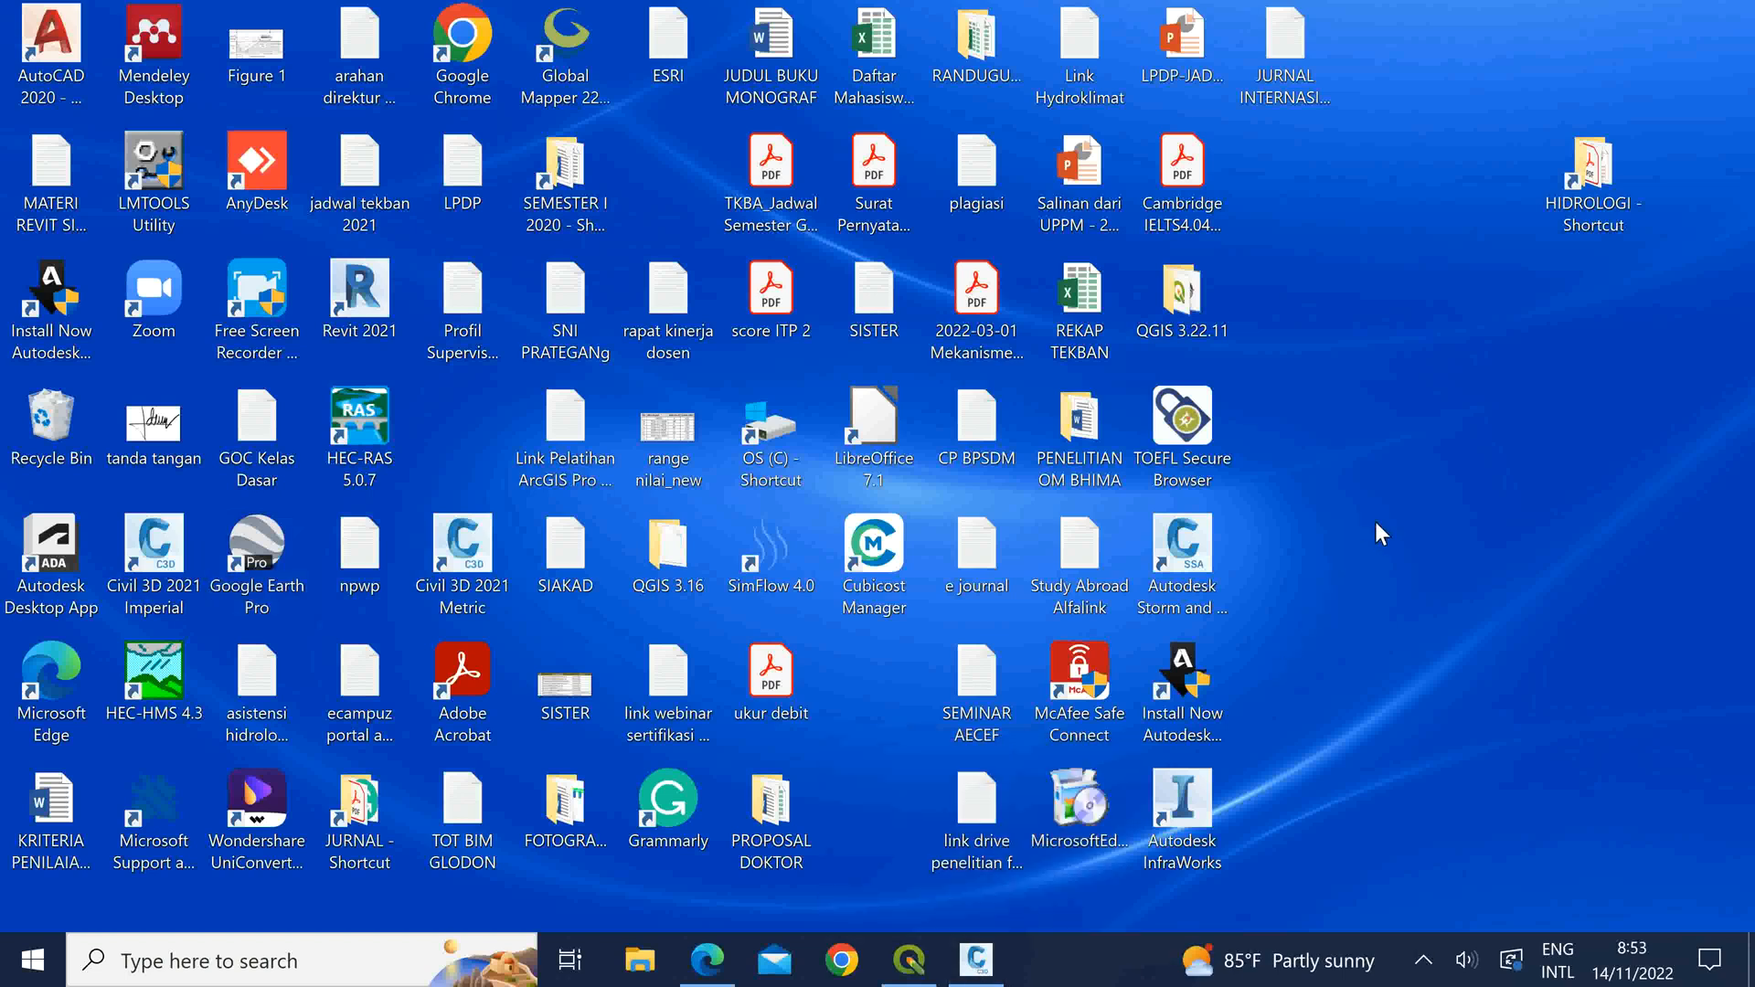
double_click(260, 534)
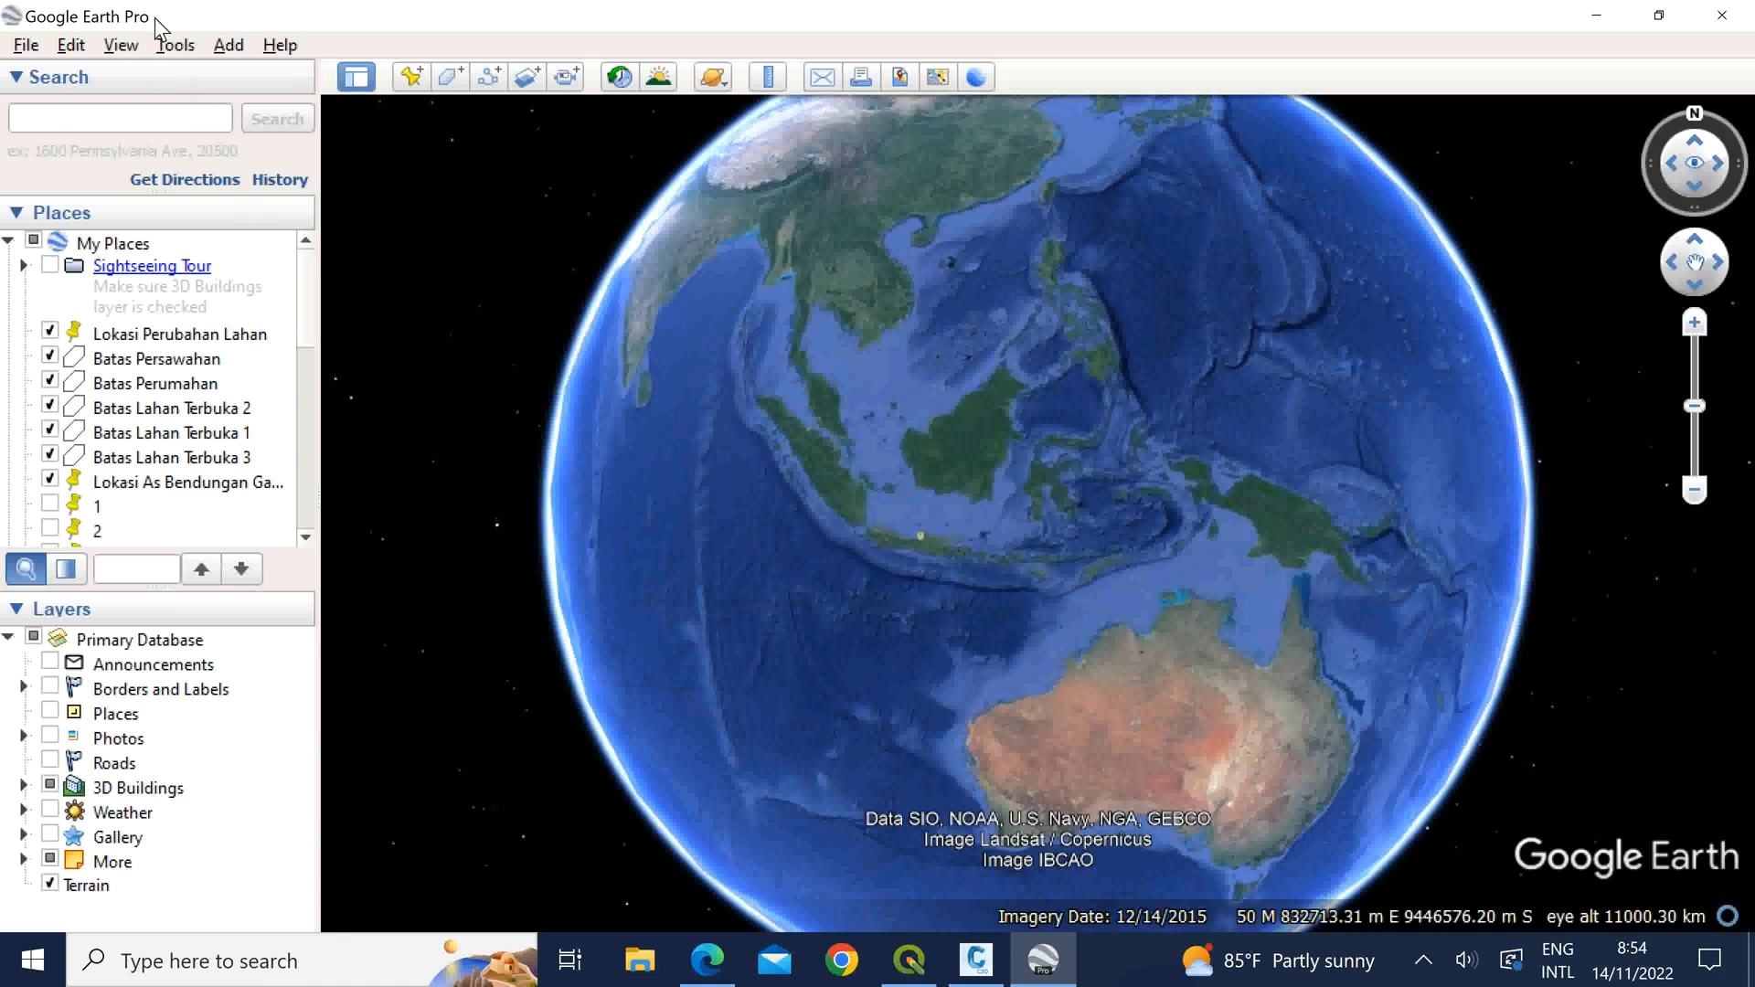
Step: Display the UTM coordinate grid over the globe
left_click(120, 45)
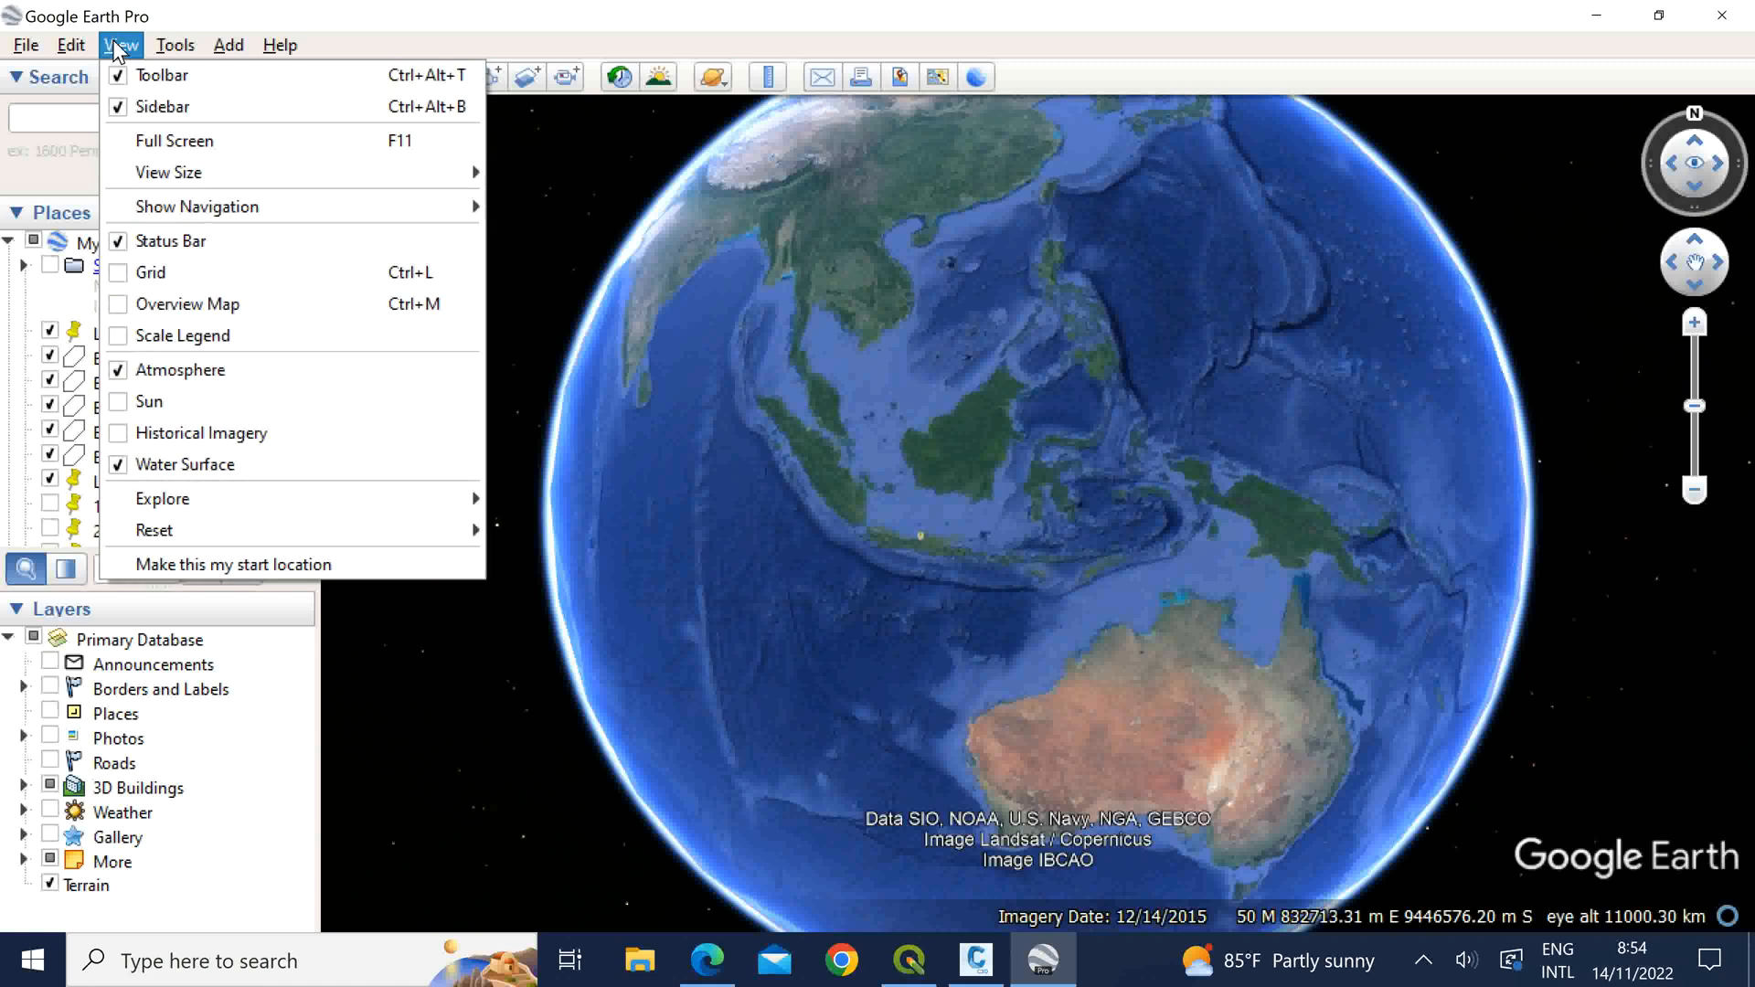
left_click(120, 48)
left_click(126, 49)
left_click(122, 274)
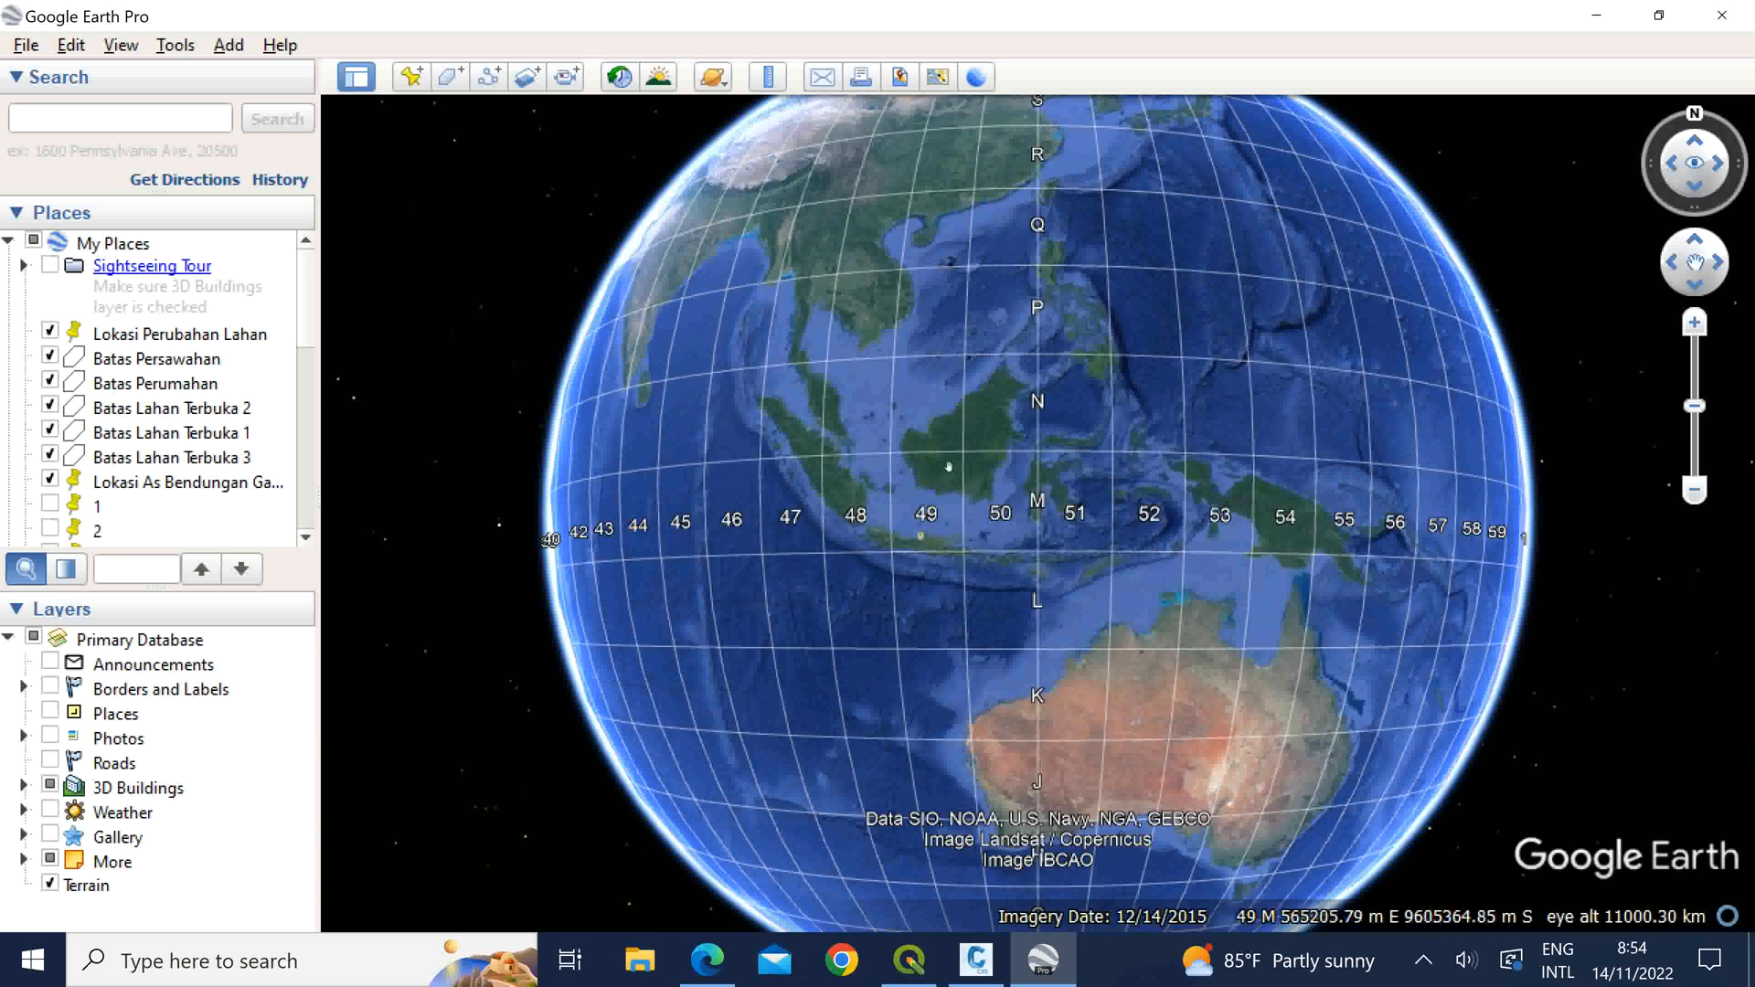
Step: Switch to Microsoft Edge, maximise its window and open google.com in a new tab
left_click(706, 959)
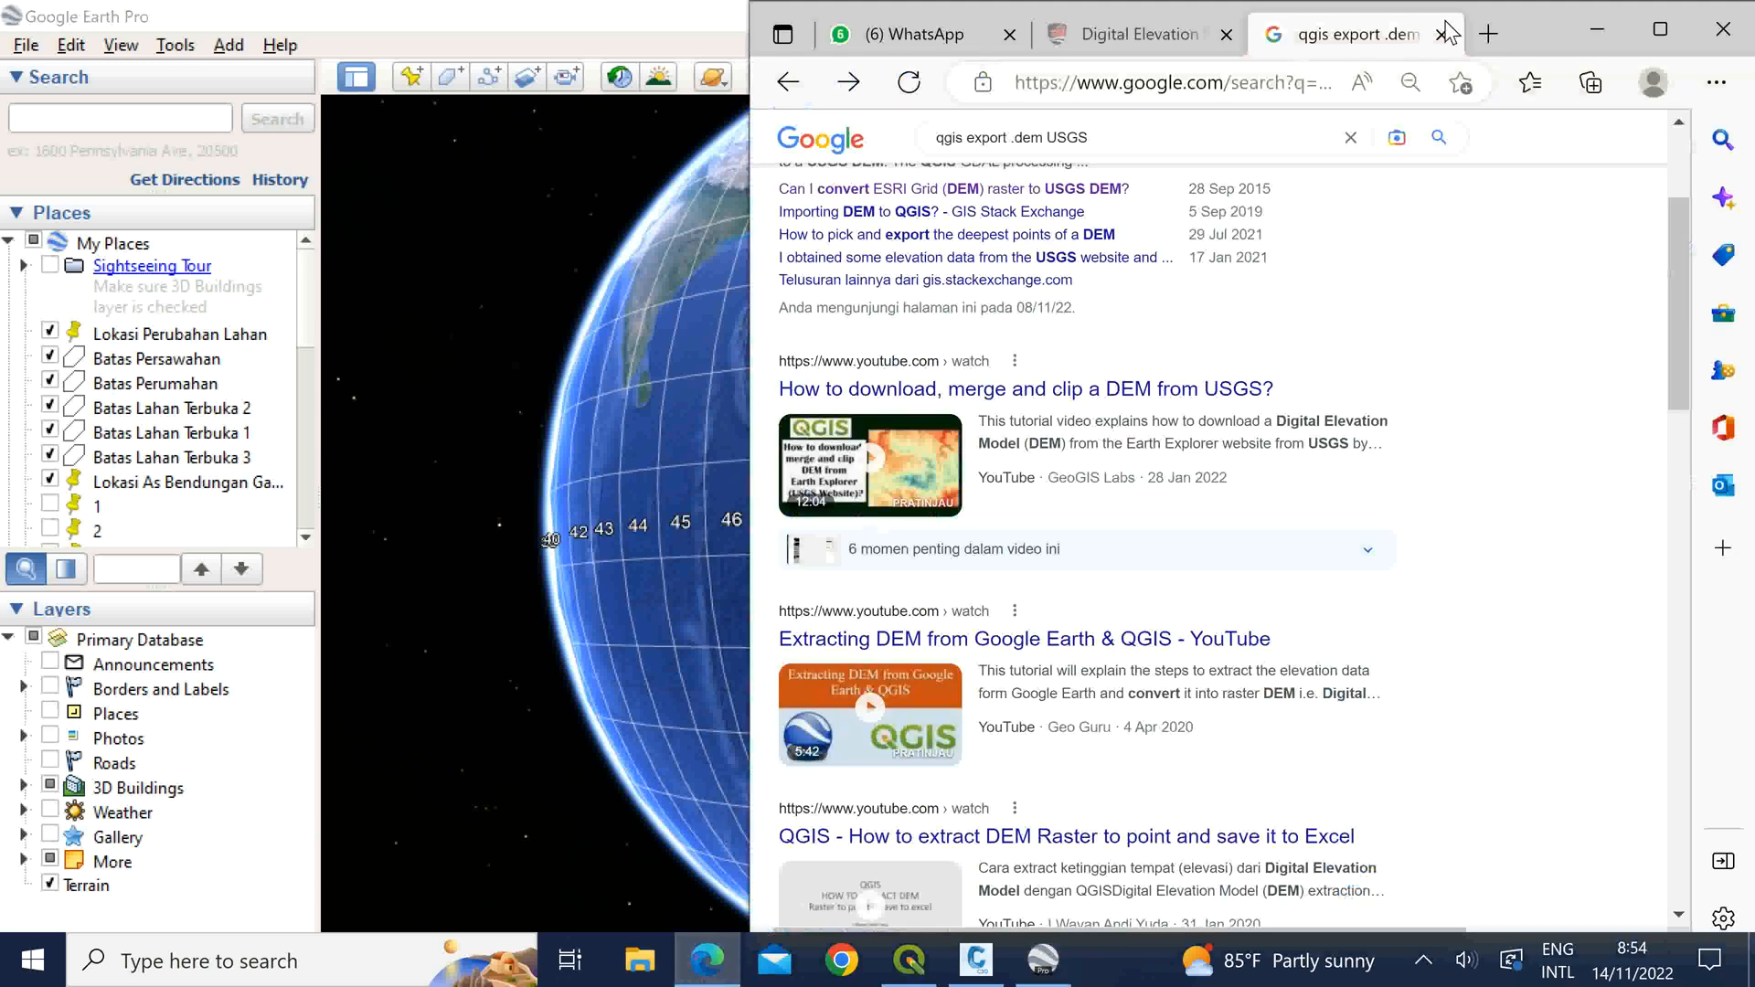
left_click(1488, 34)
left_click(1661, 29)
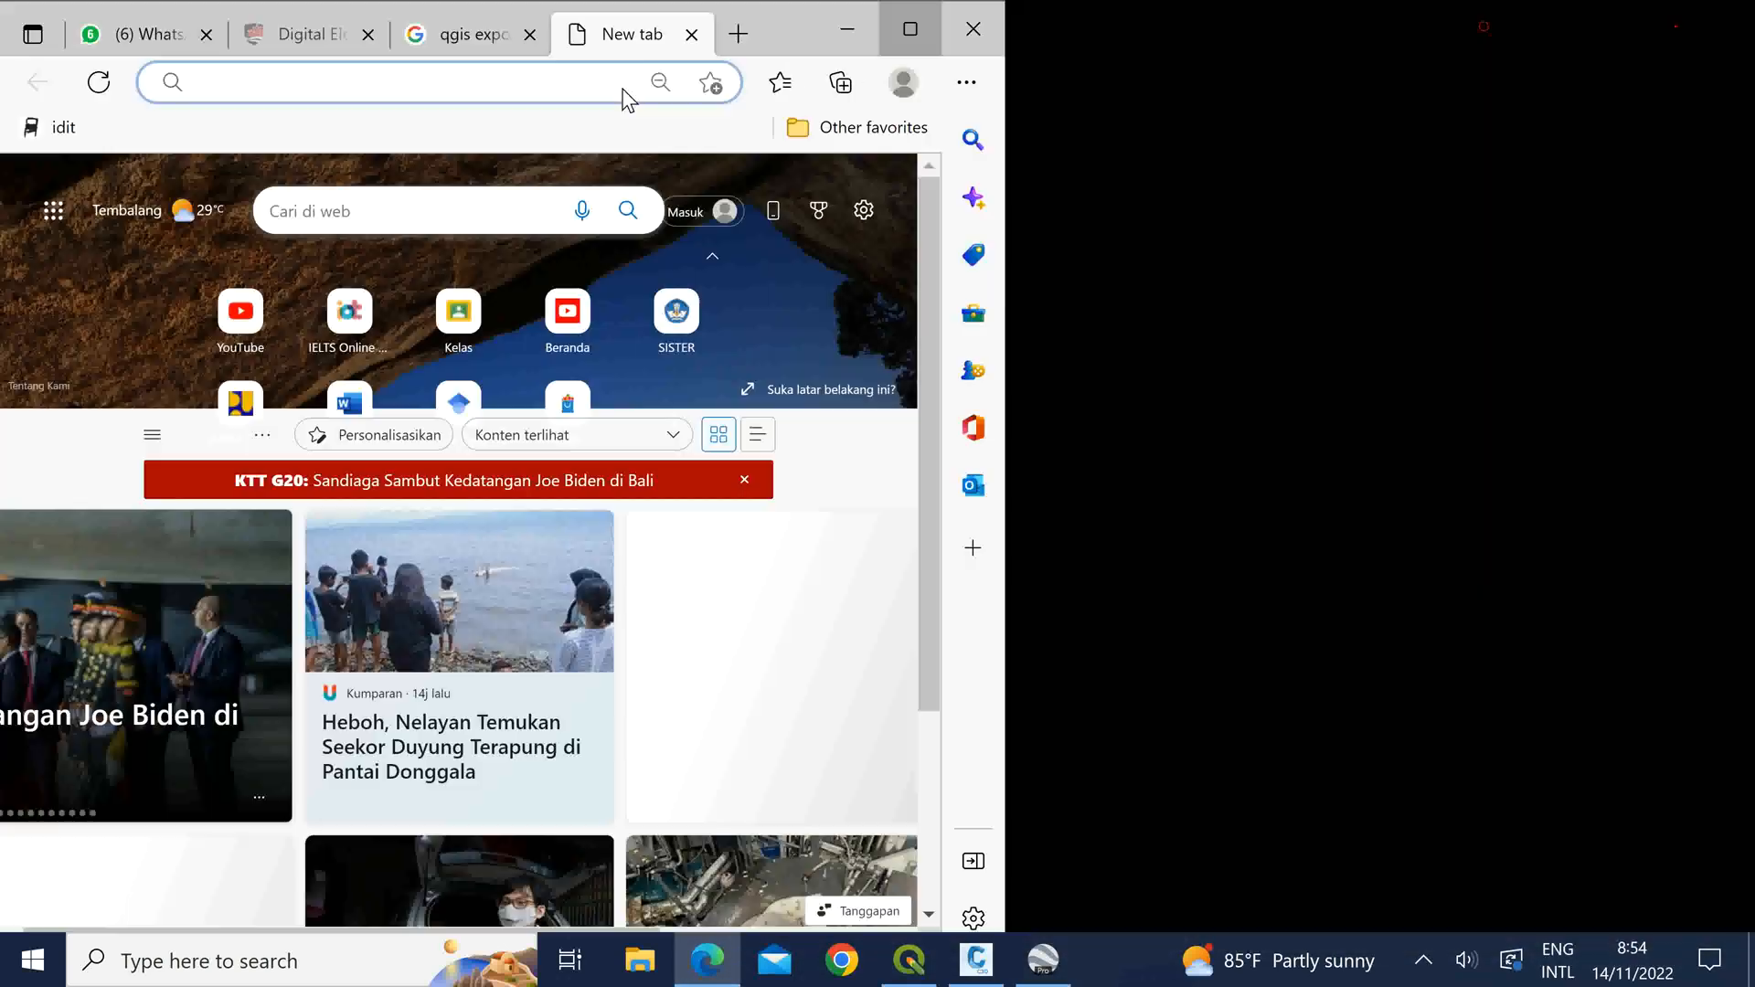
left_click(494, 68)
type("GOO")
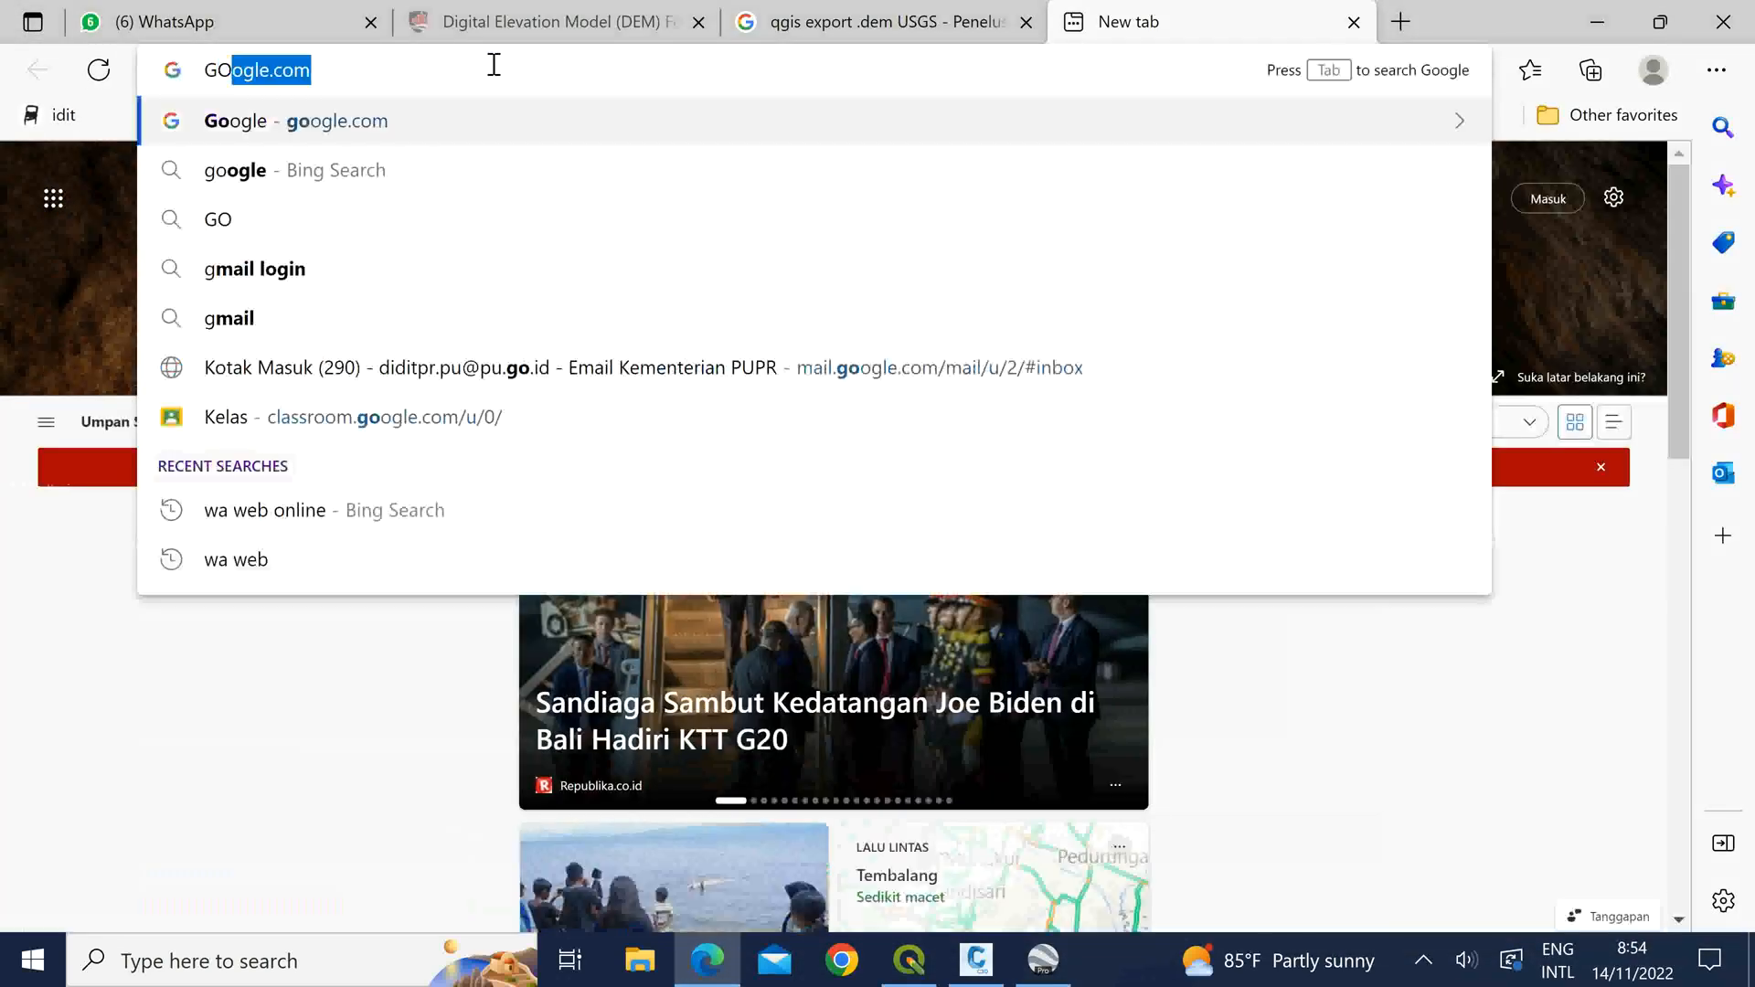
left_click(481, 119)
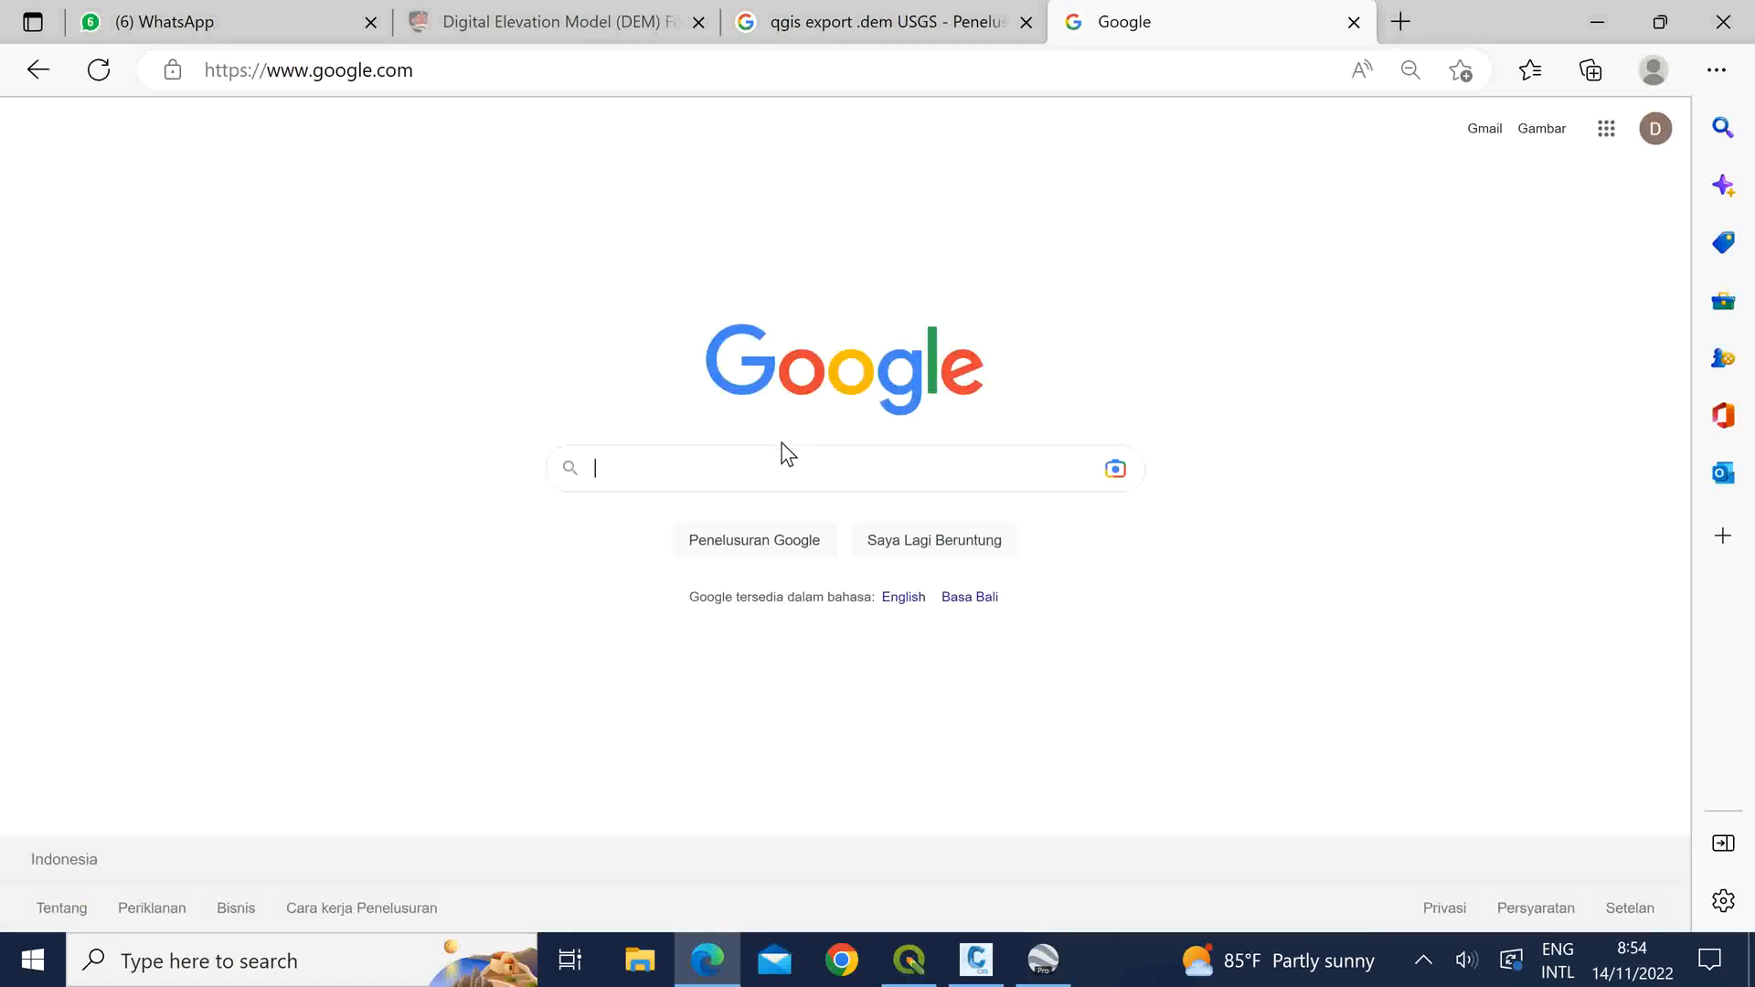
Step: Search Google for "east and north"
left_click(838, 474)
type("loka")
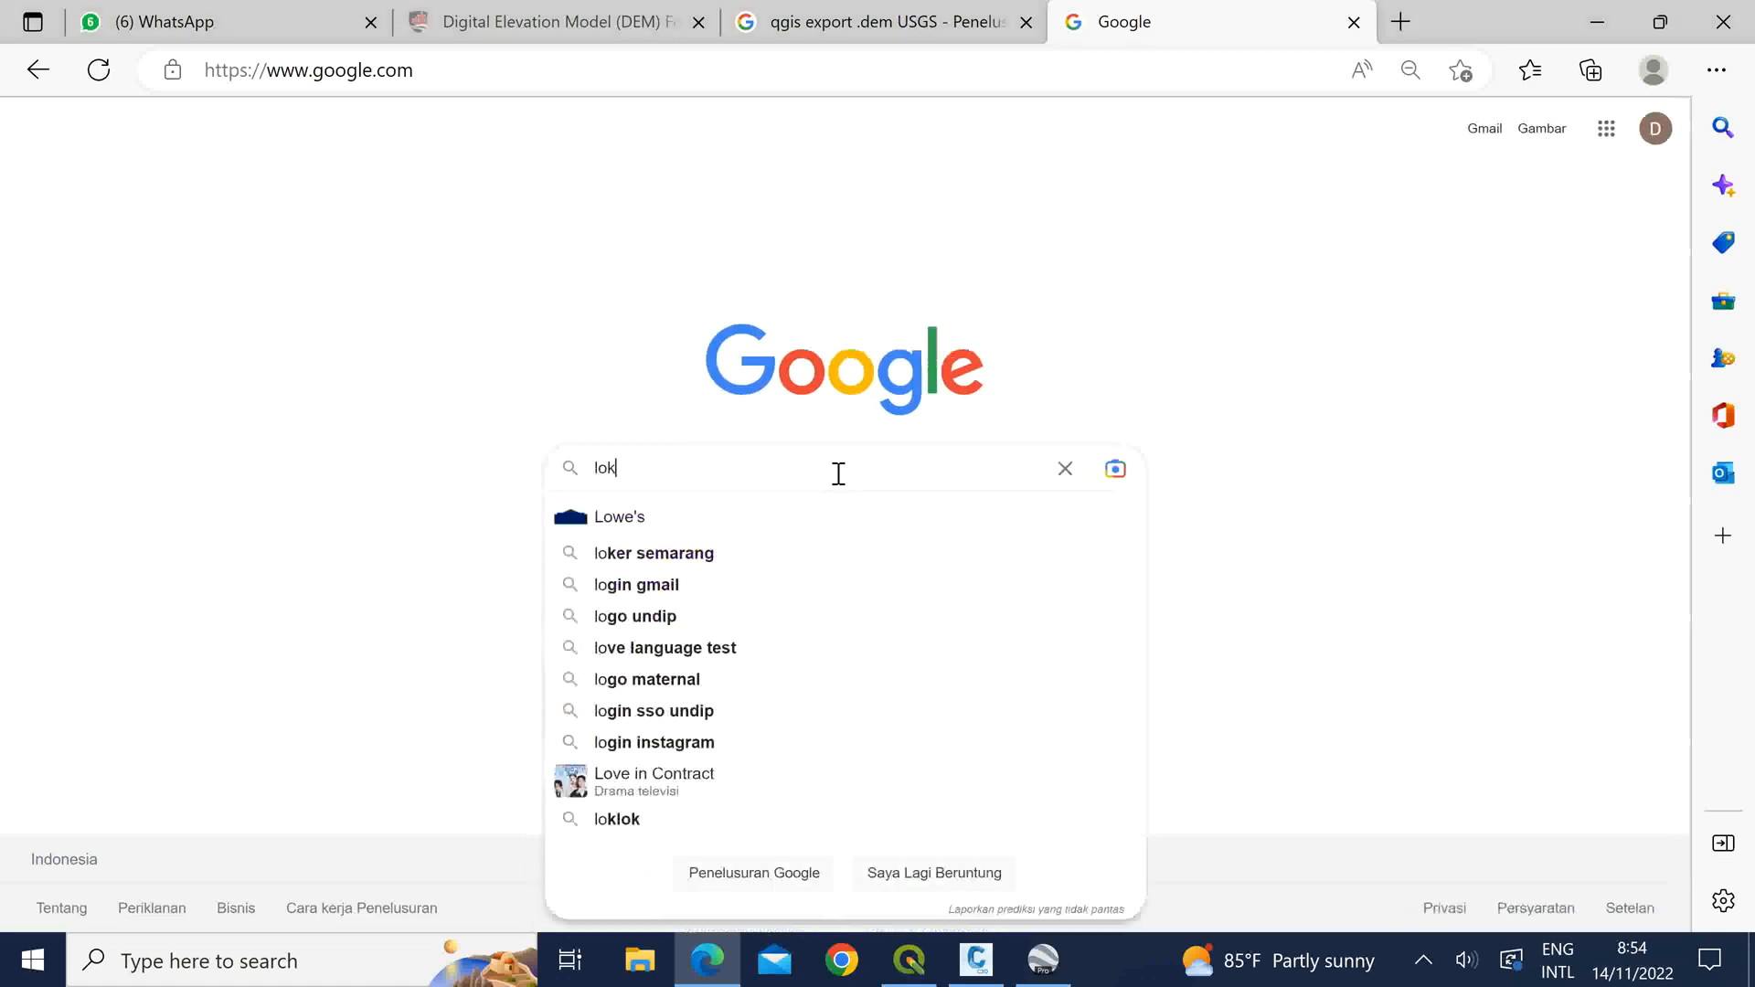
key("BackSpace")
key("BackSpace")
key("BackSpace")
key("BackSpace")
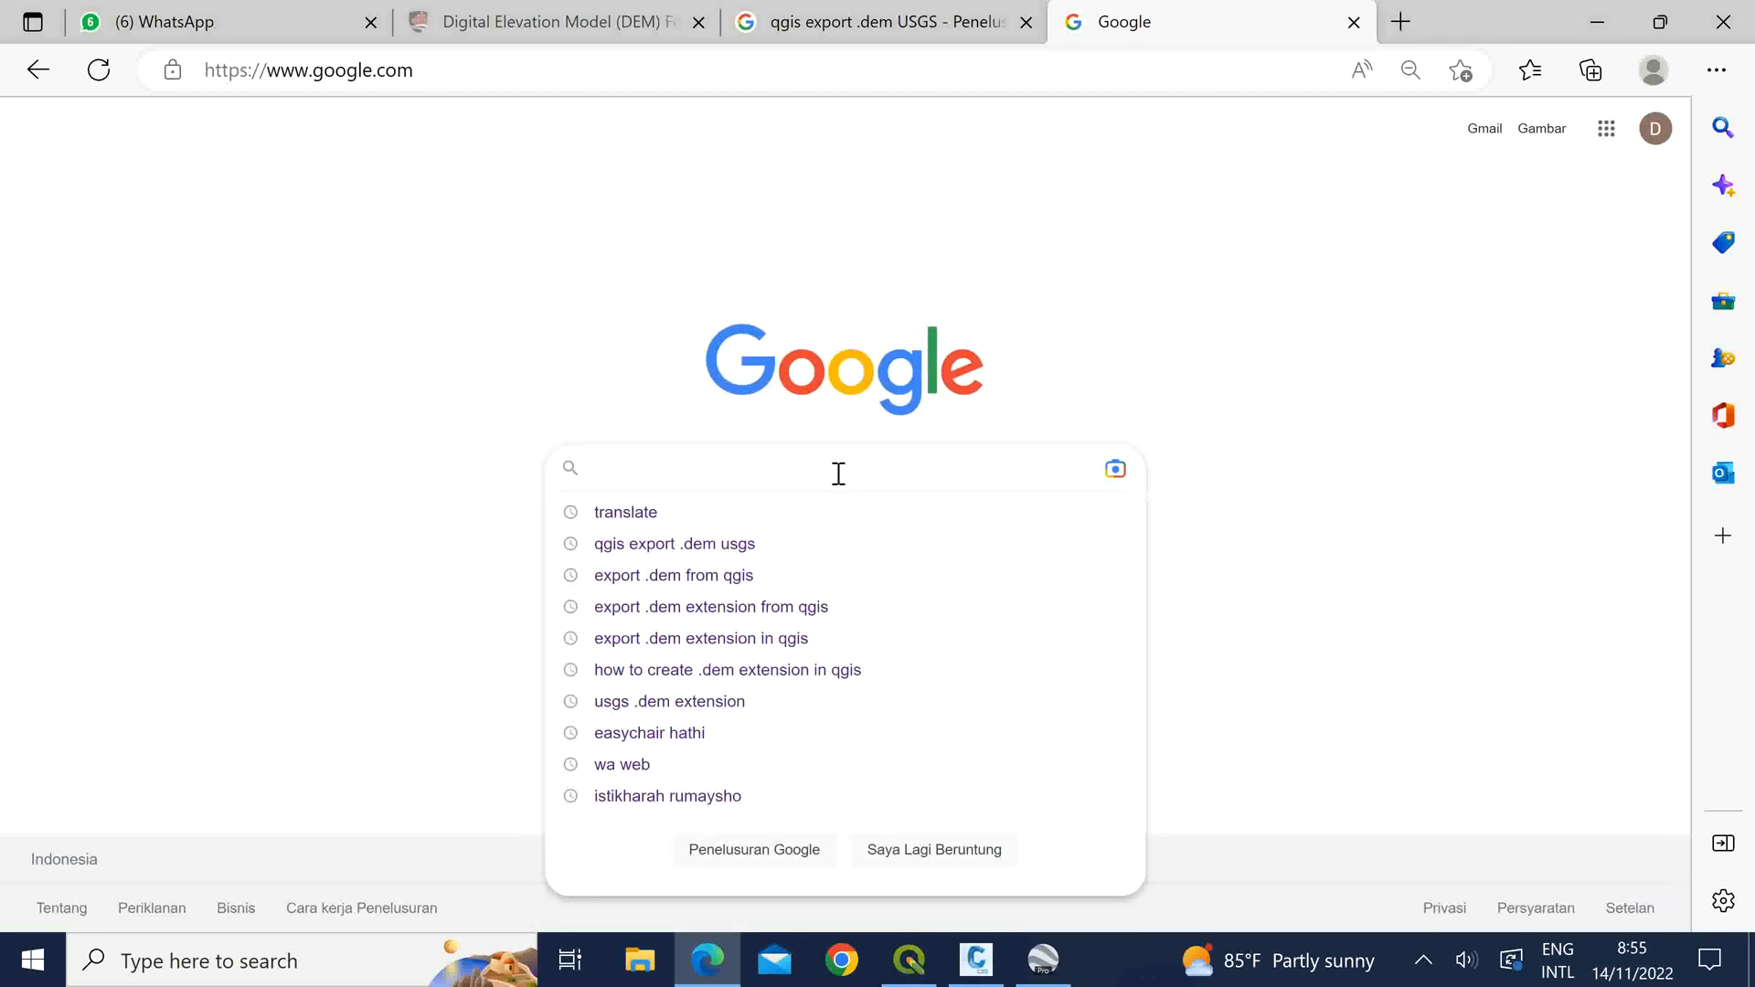
type("east and ")
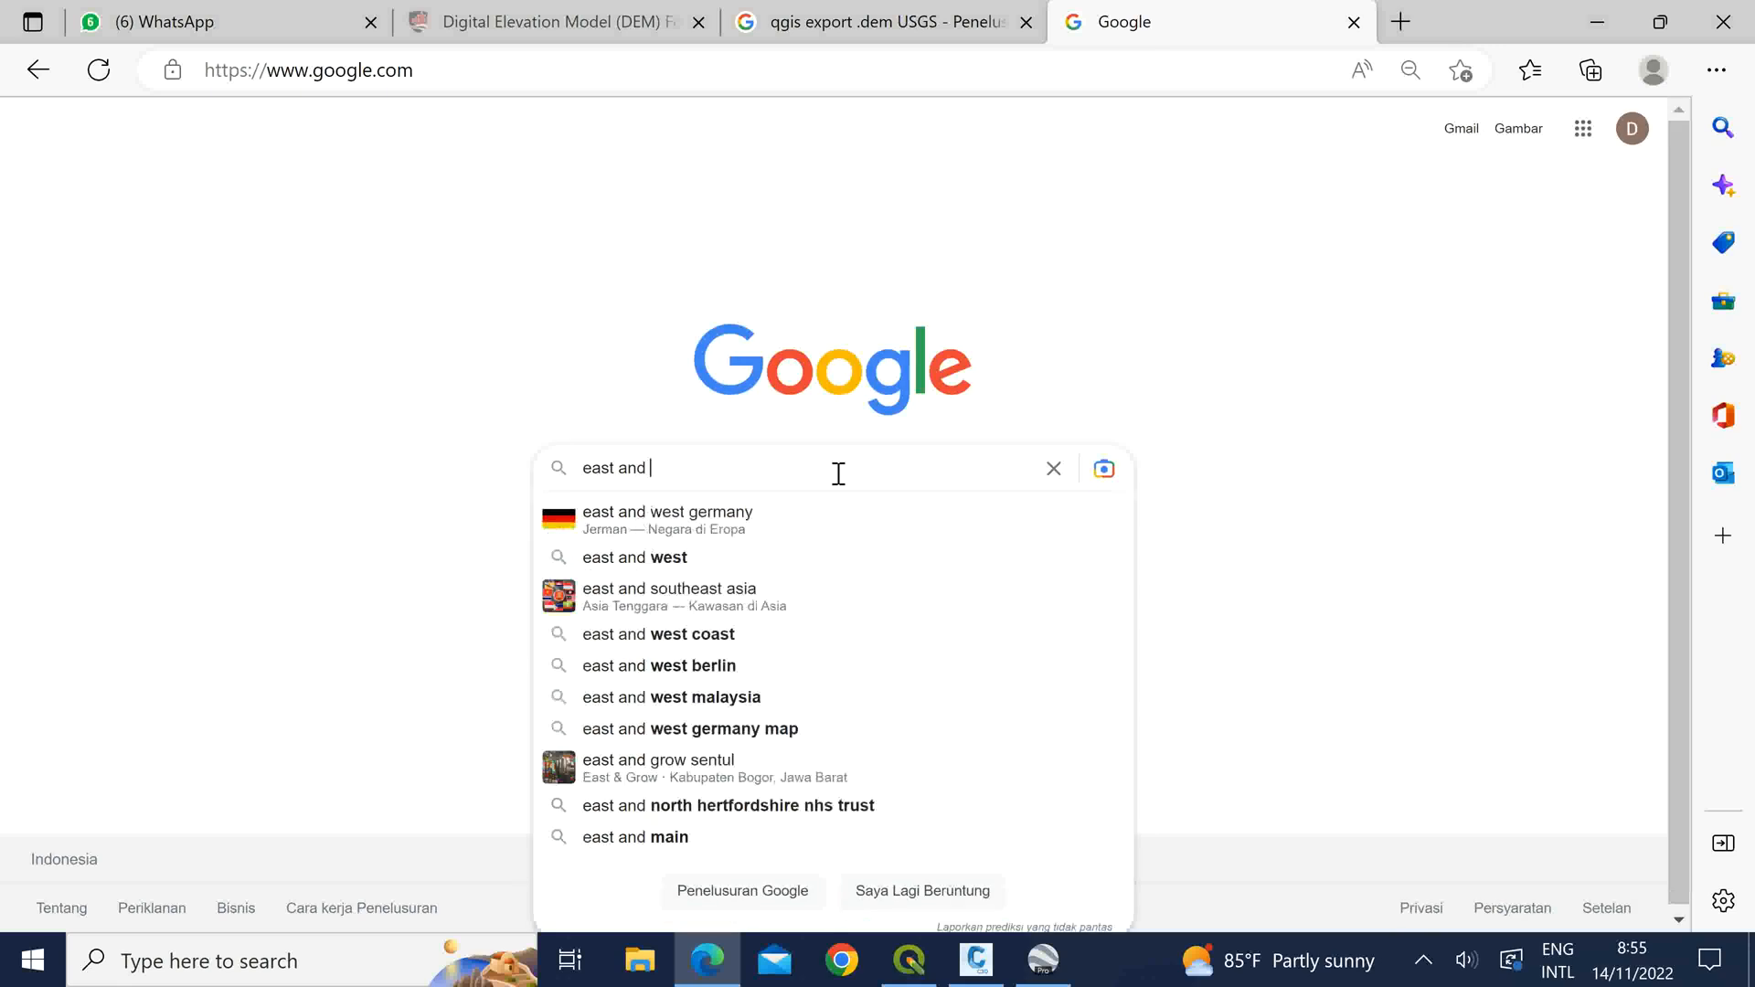
type("north")
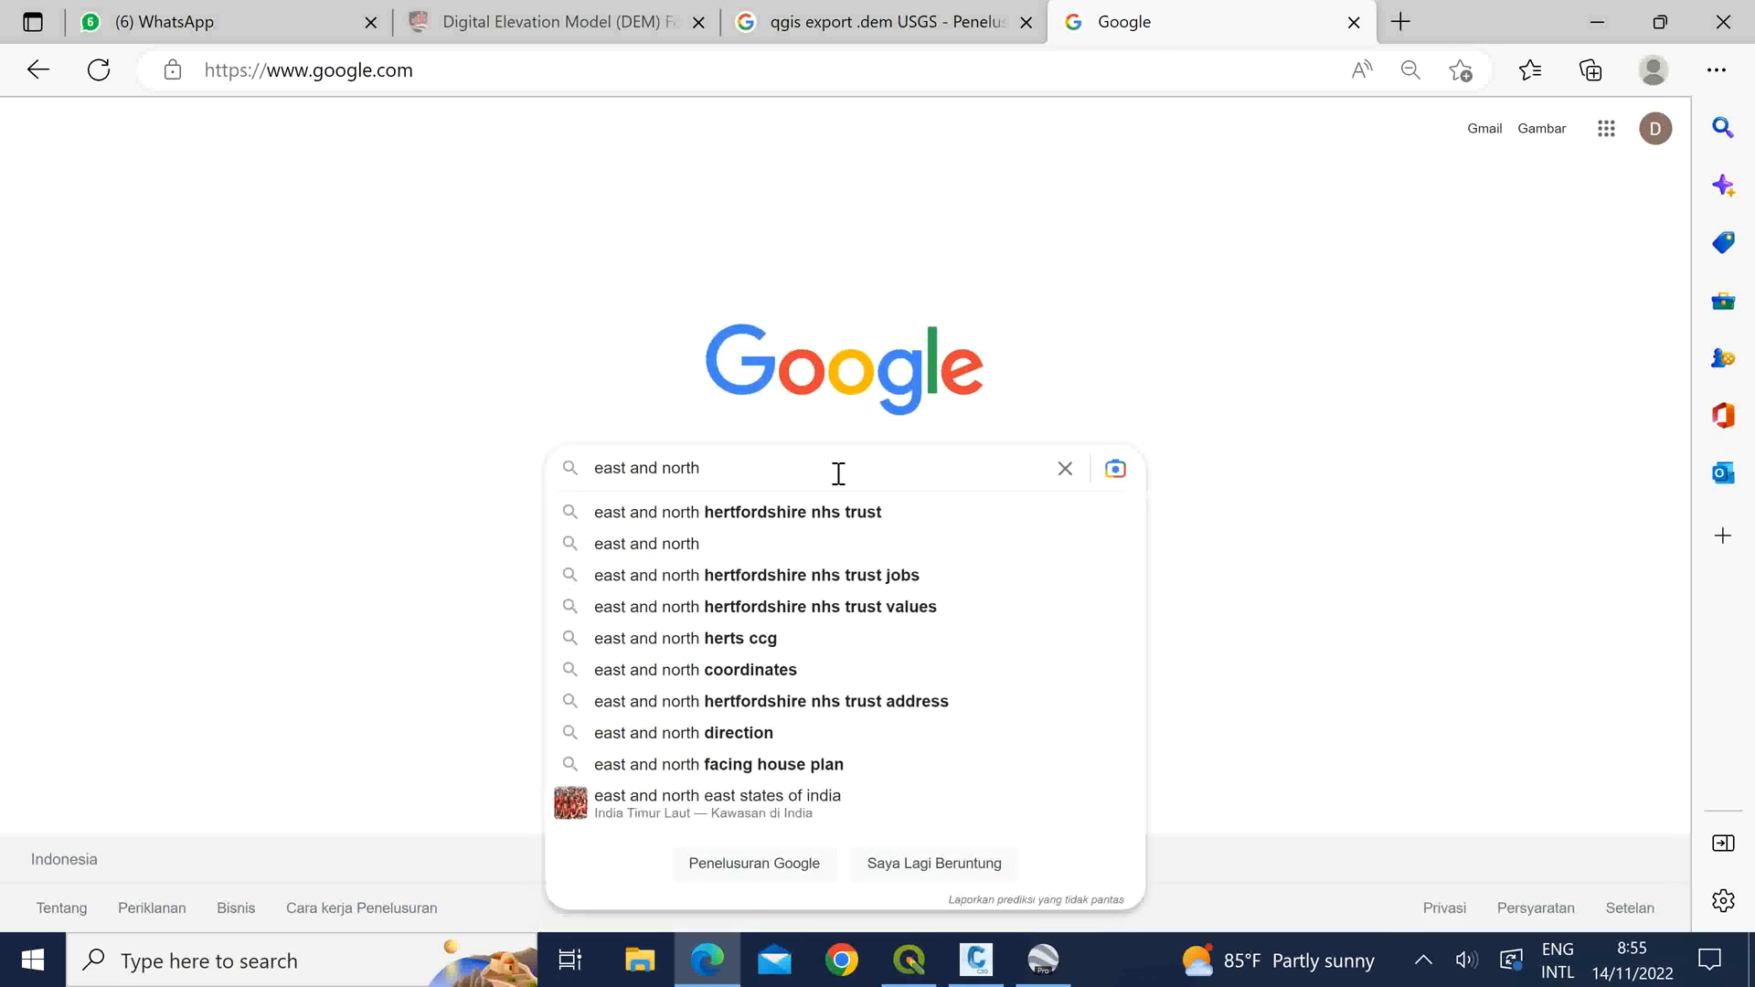
key("Return")
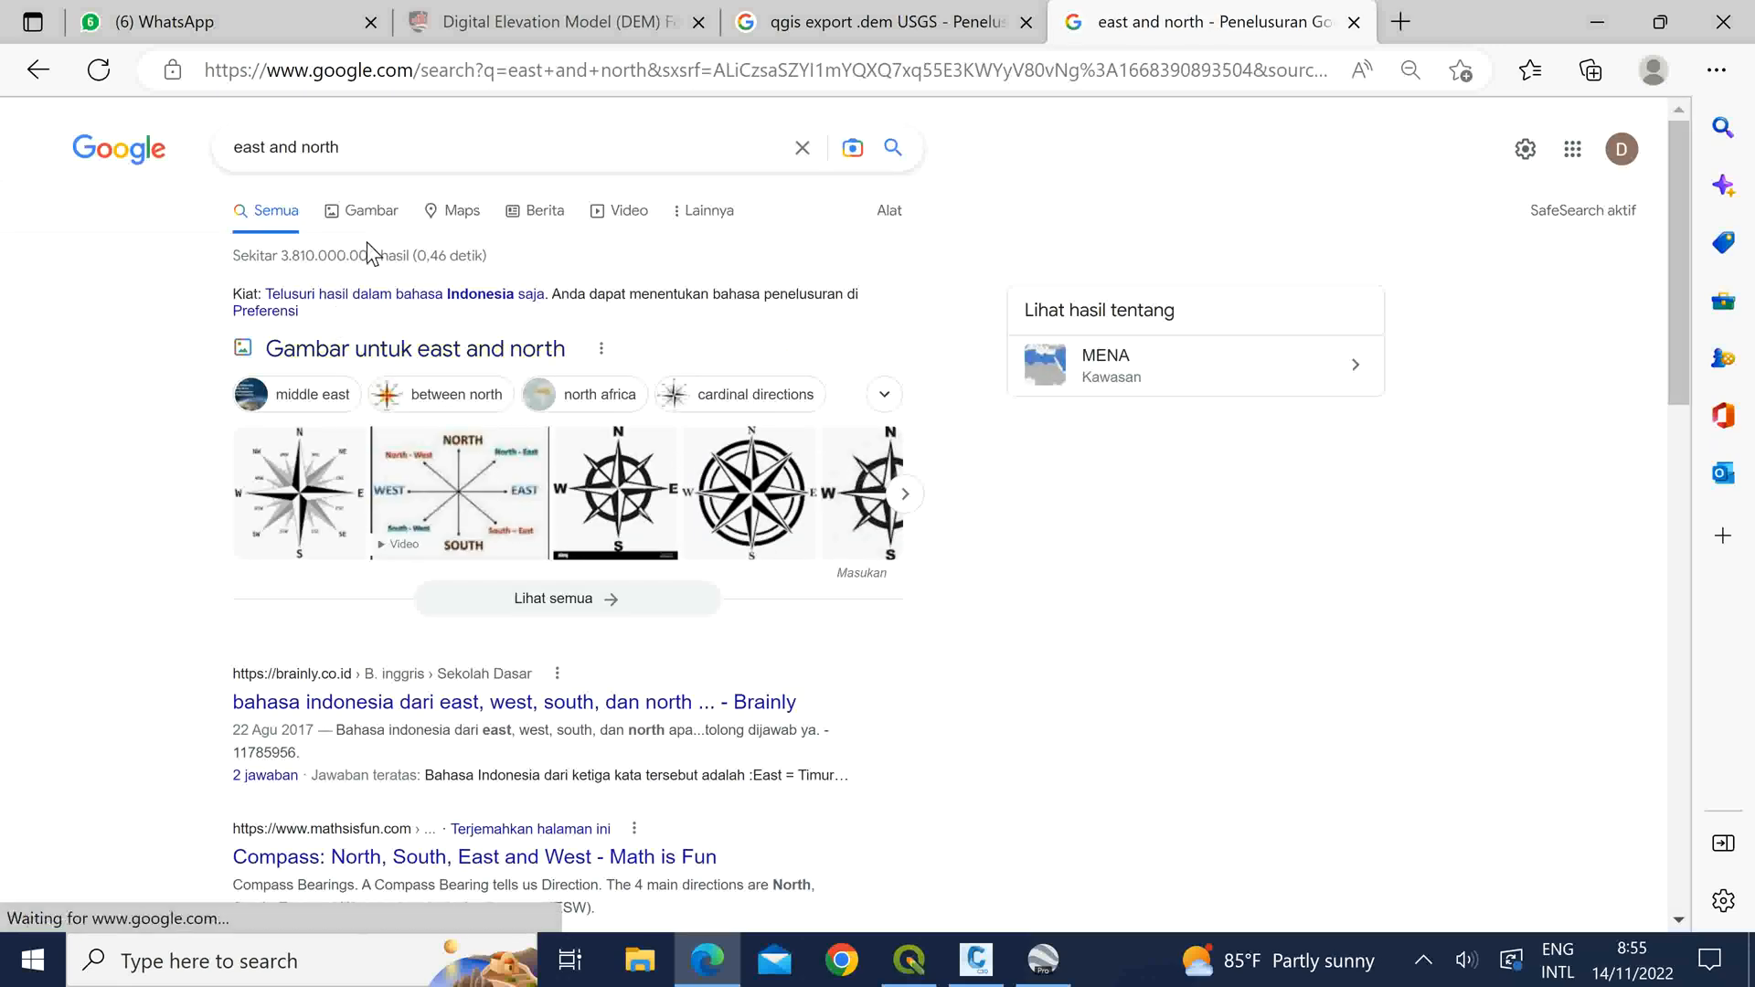
Step: Replace the query with "posisi UTM" and look at the first result's title about Indonesian UTM zones
left_click_drag(430, 166, 194, 128)
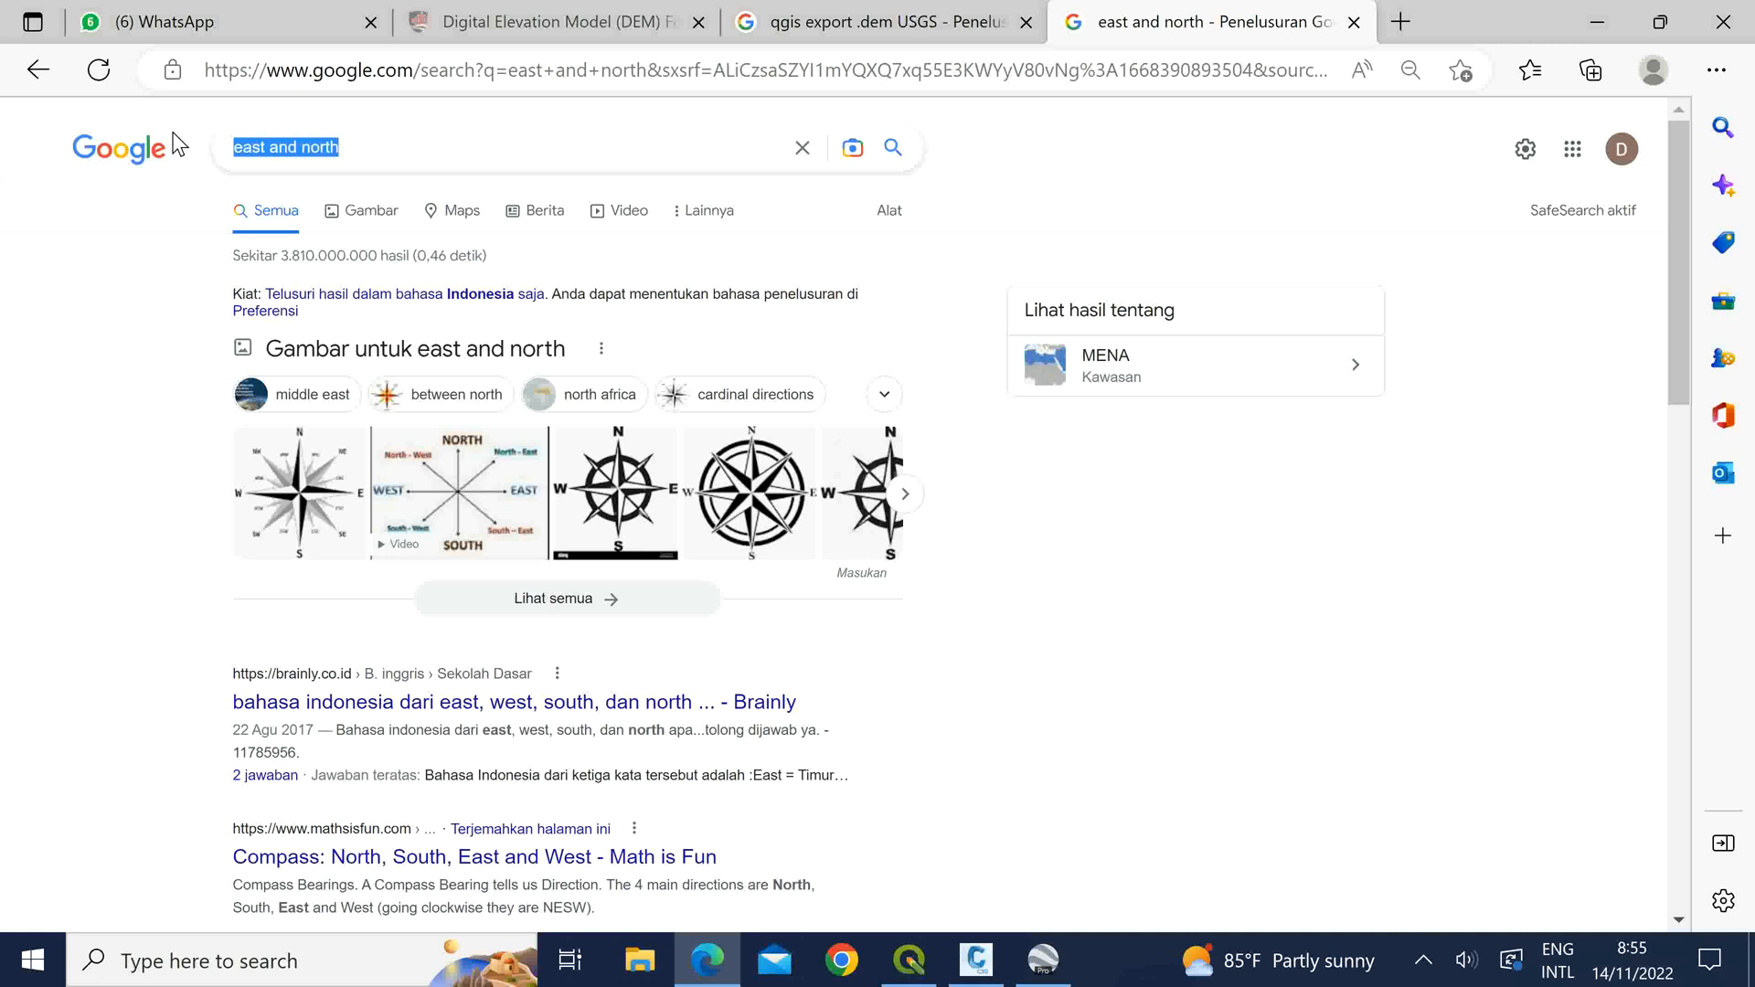
type("posisi ")
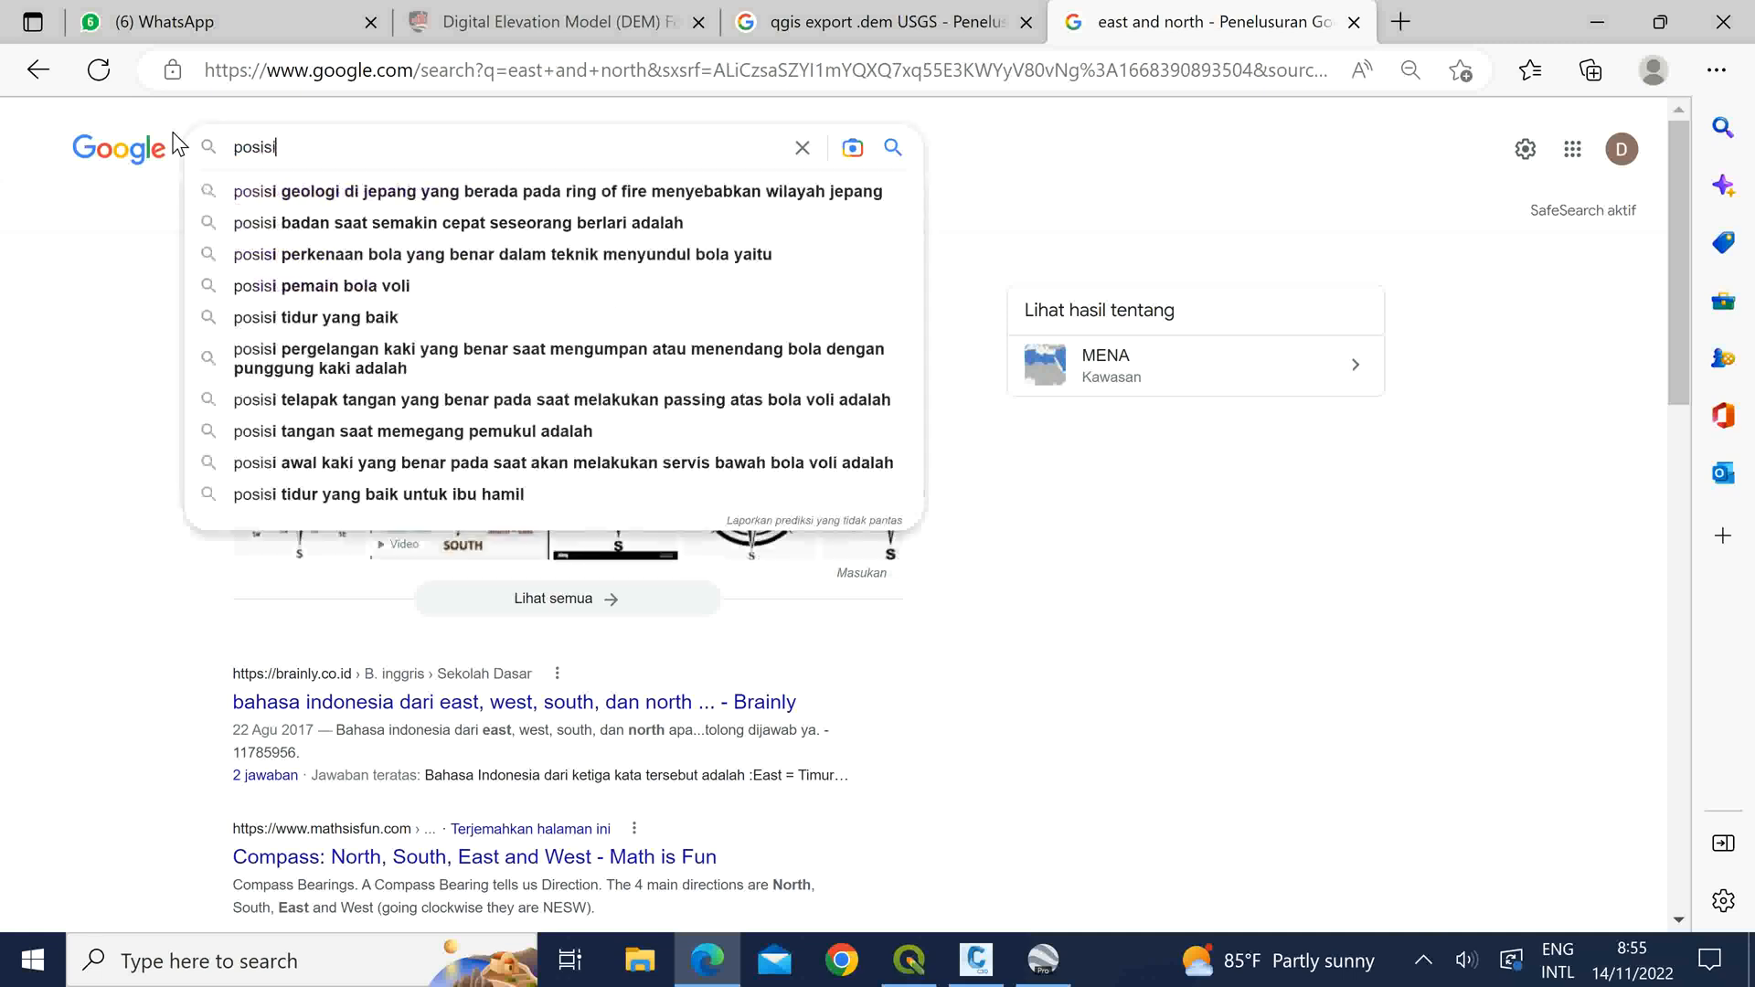
type("UTM")
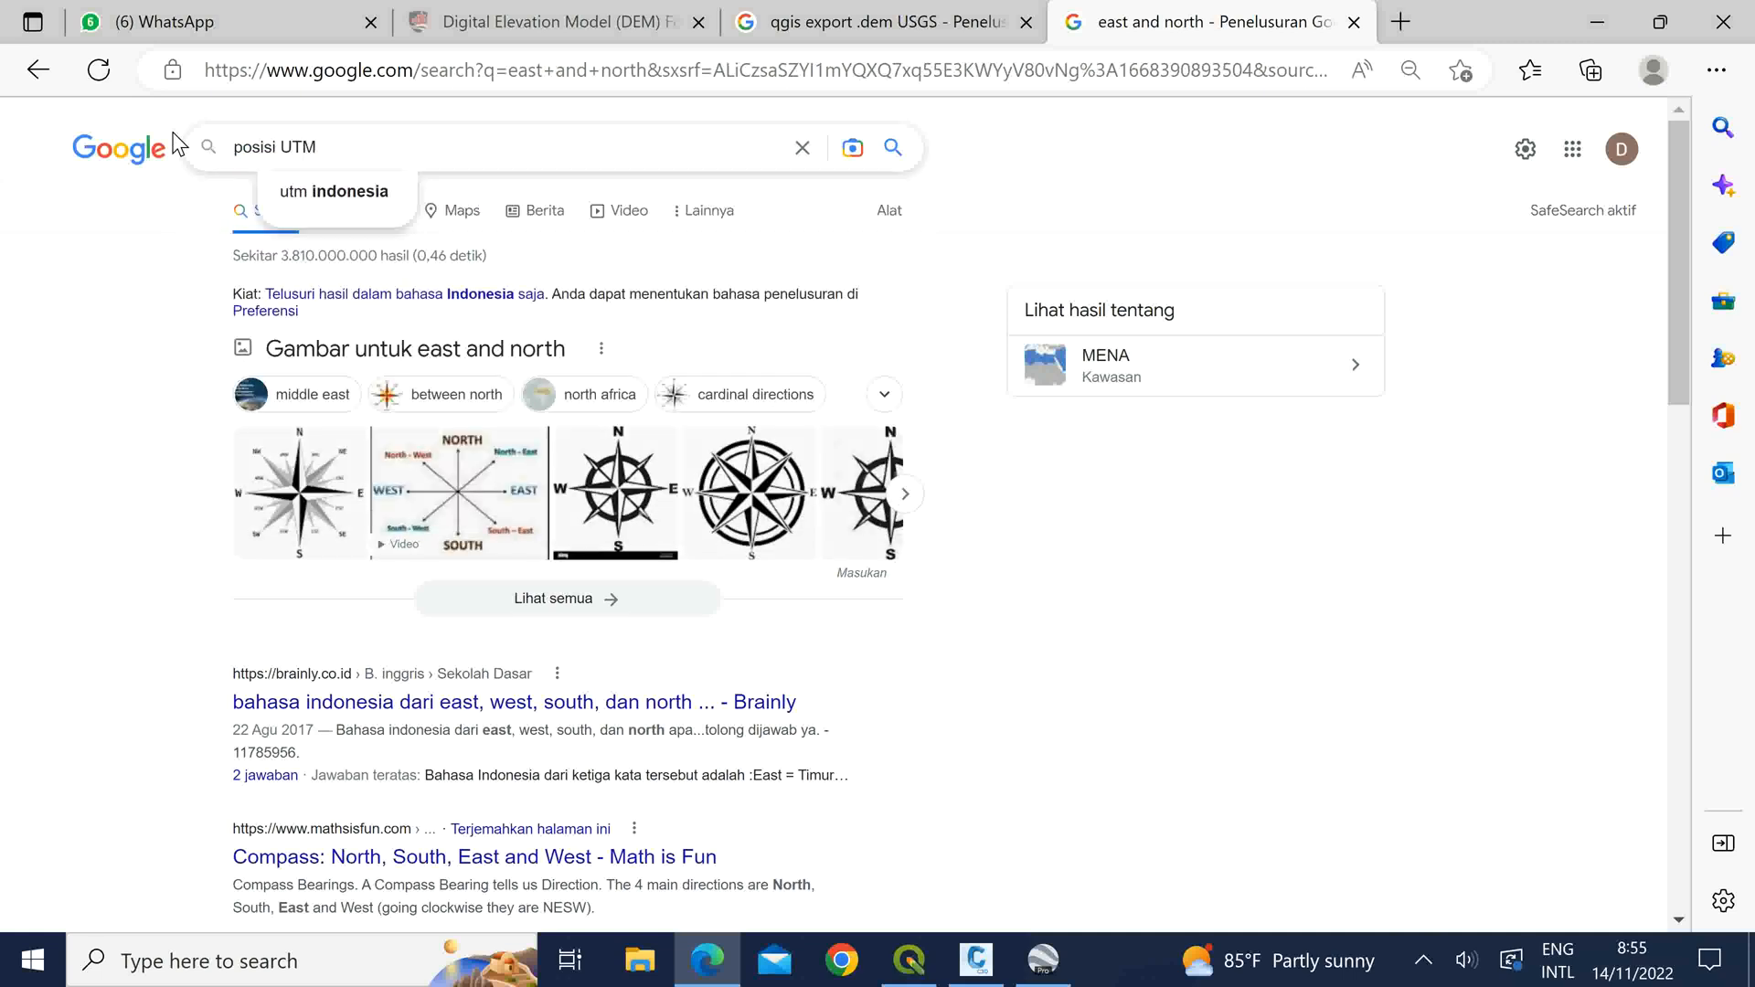
key("Return")
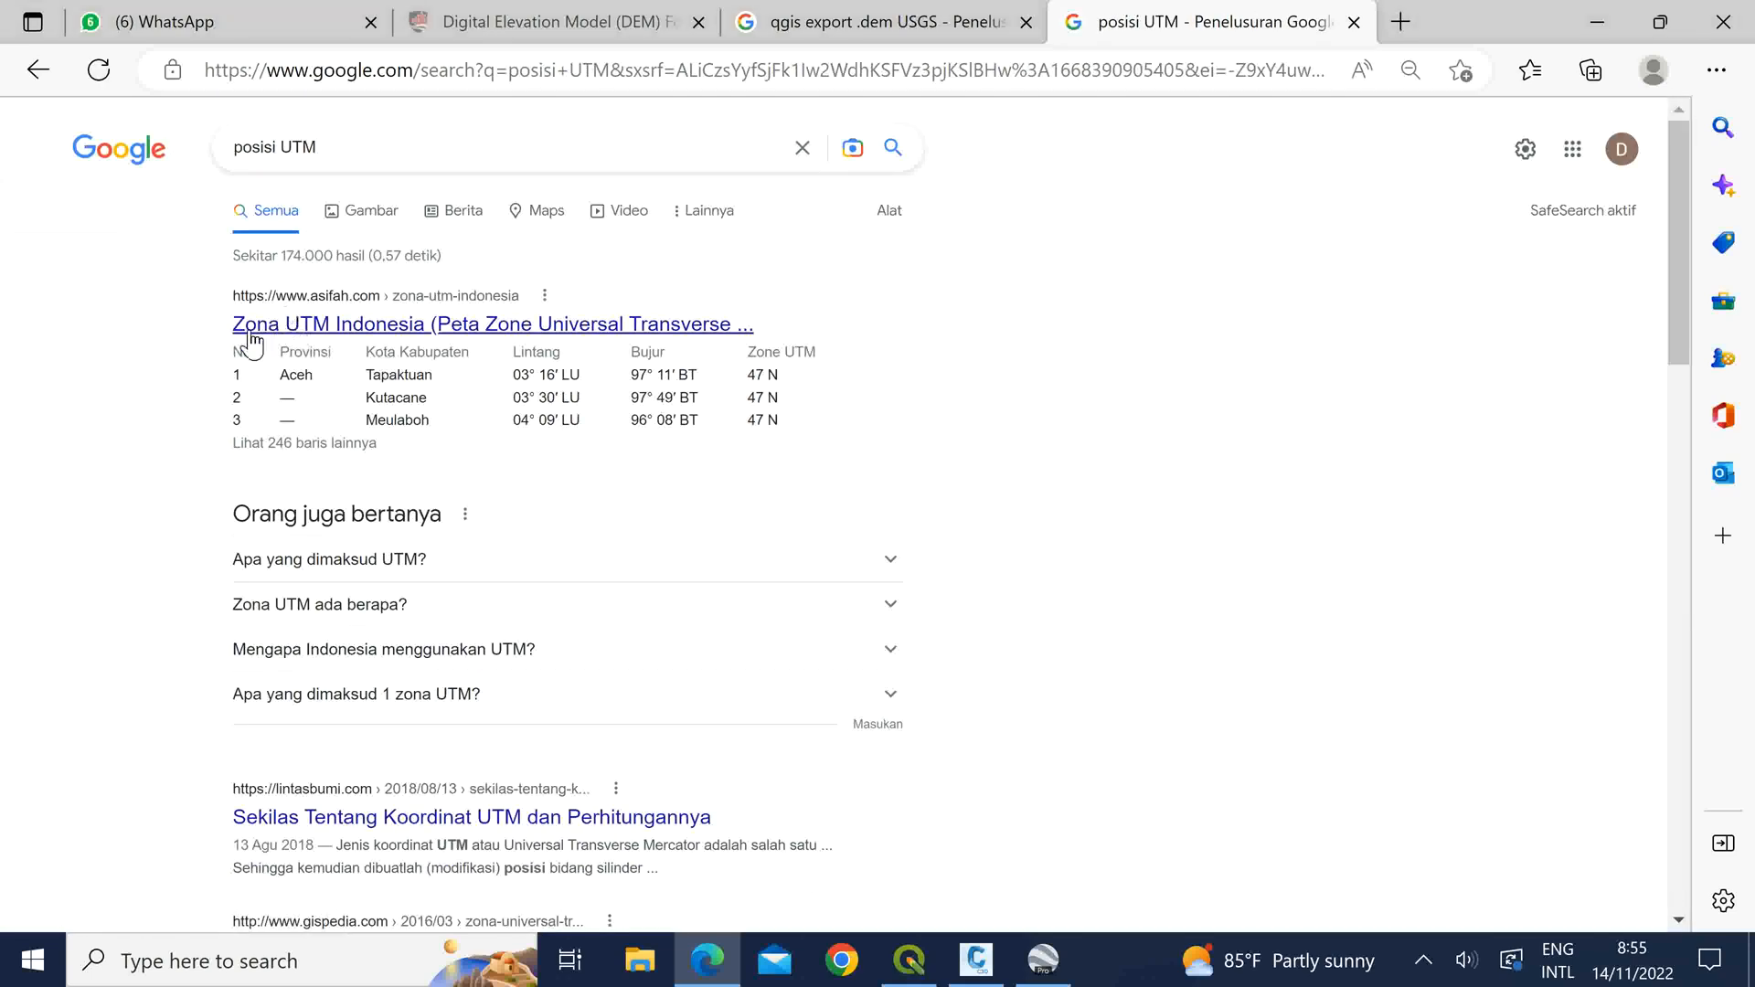
left_click_drag(228, 327, 755, 327)
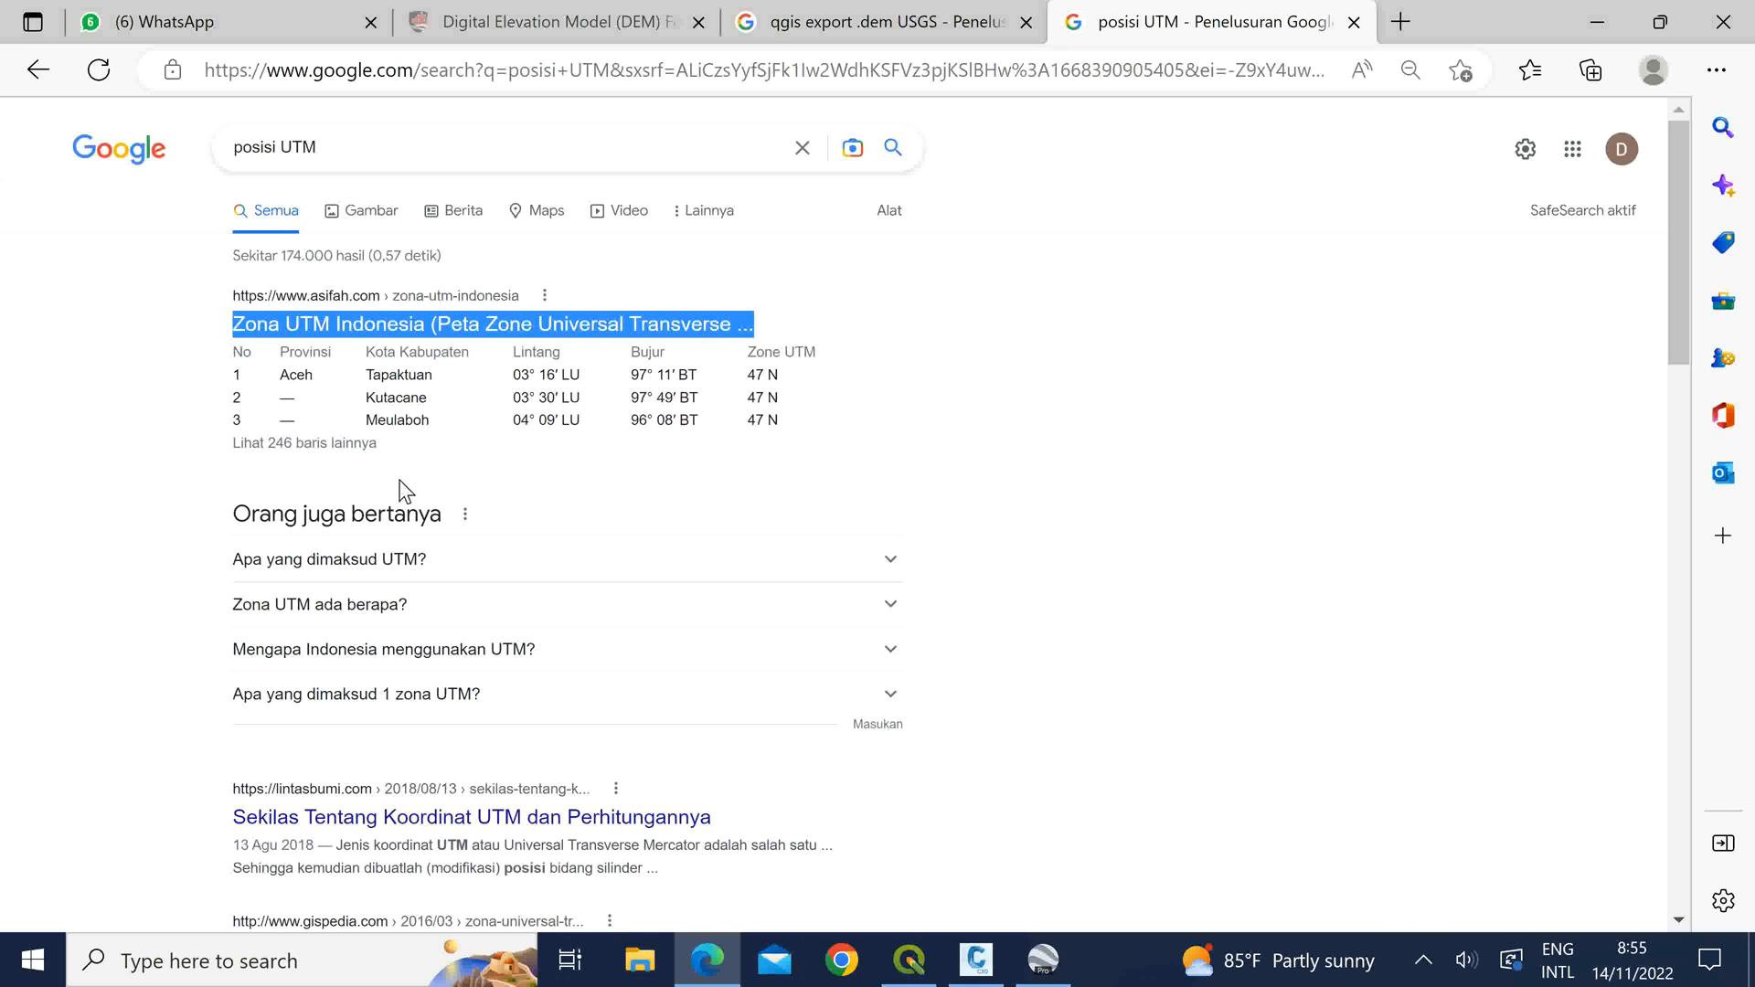
Step: Search Google Images for "utm zone indonesia" and preview the first Asifah.com zone map
left_click(368, 144)
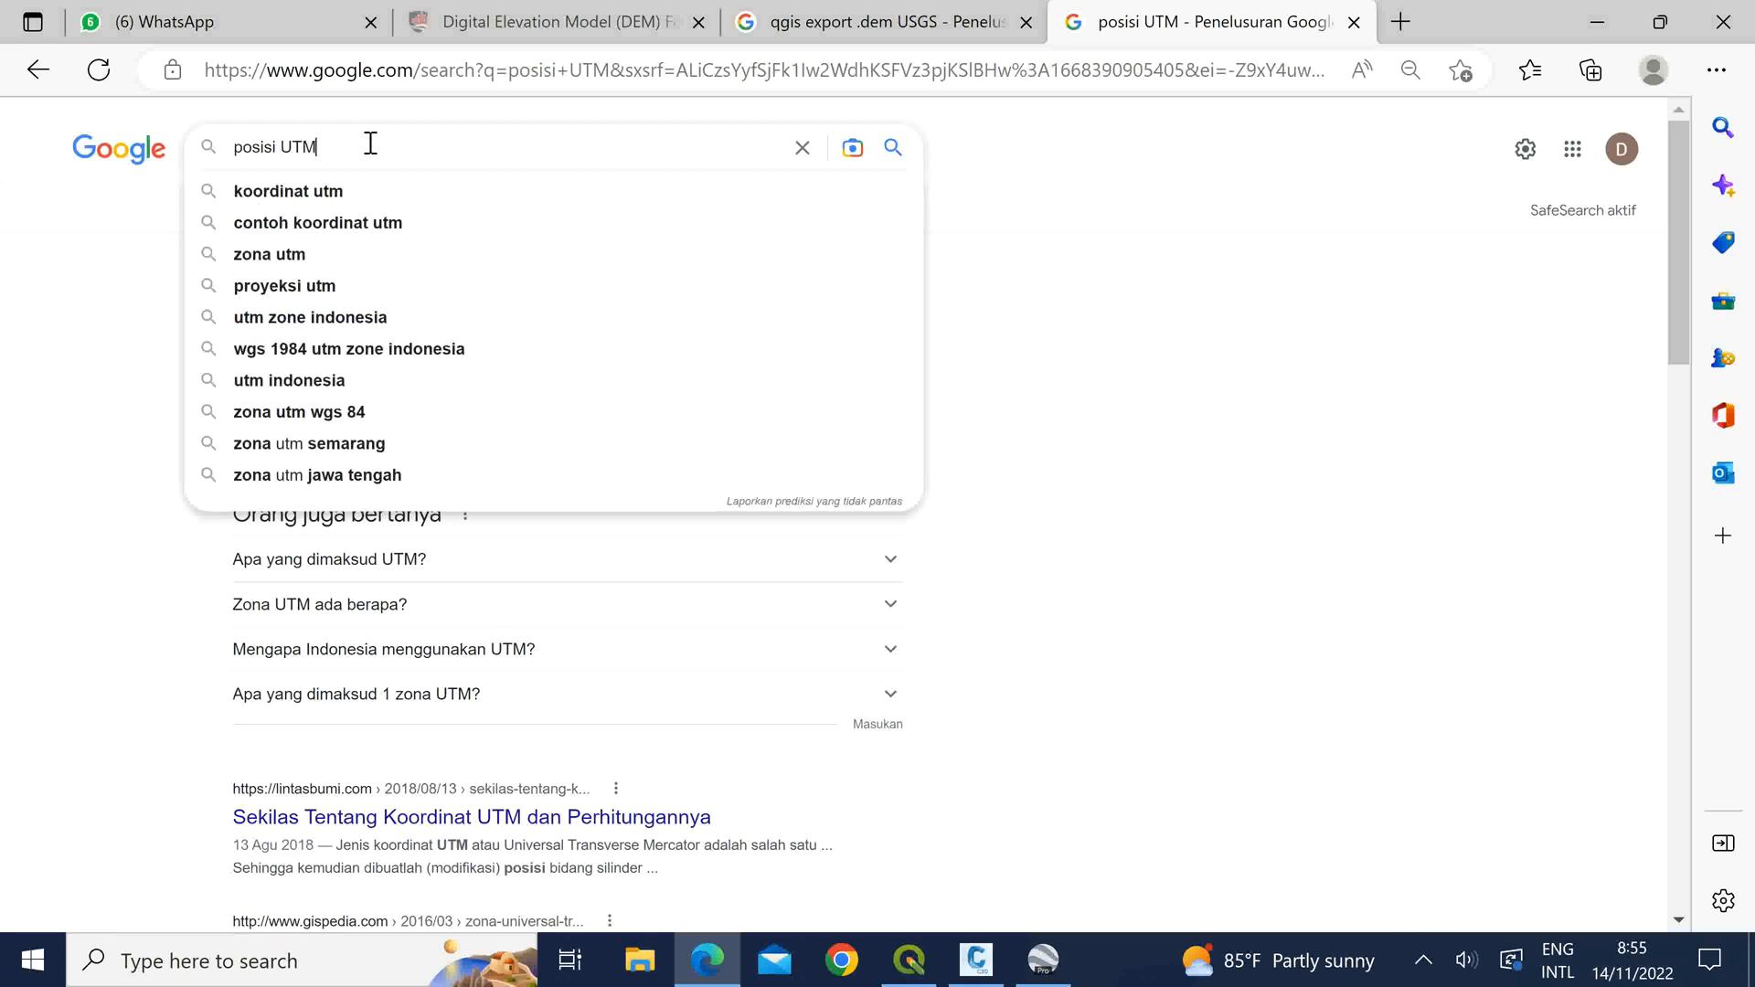
left_click(315, 317)
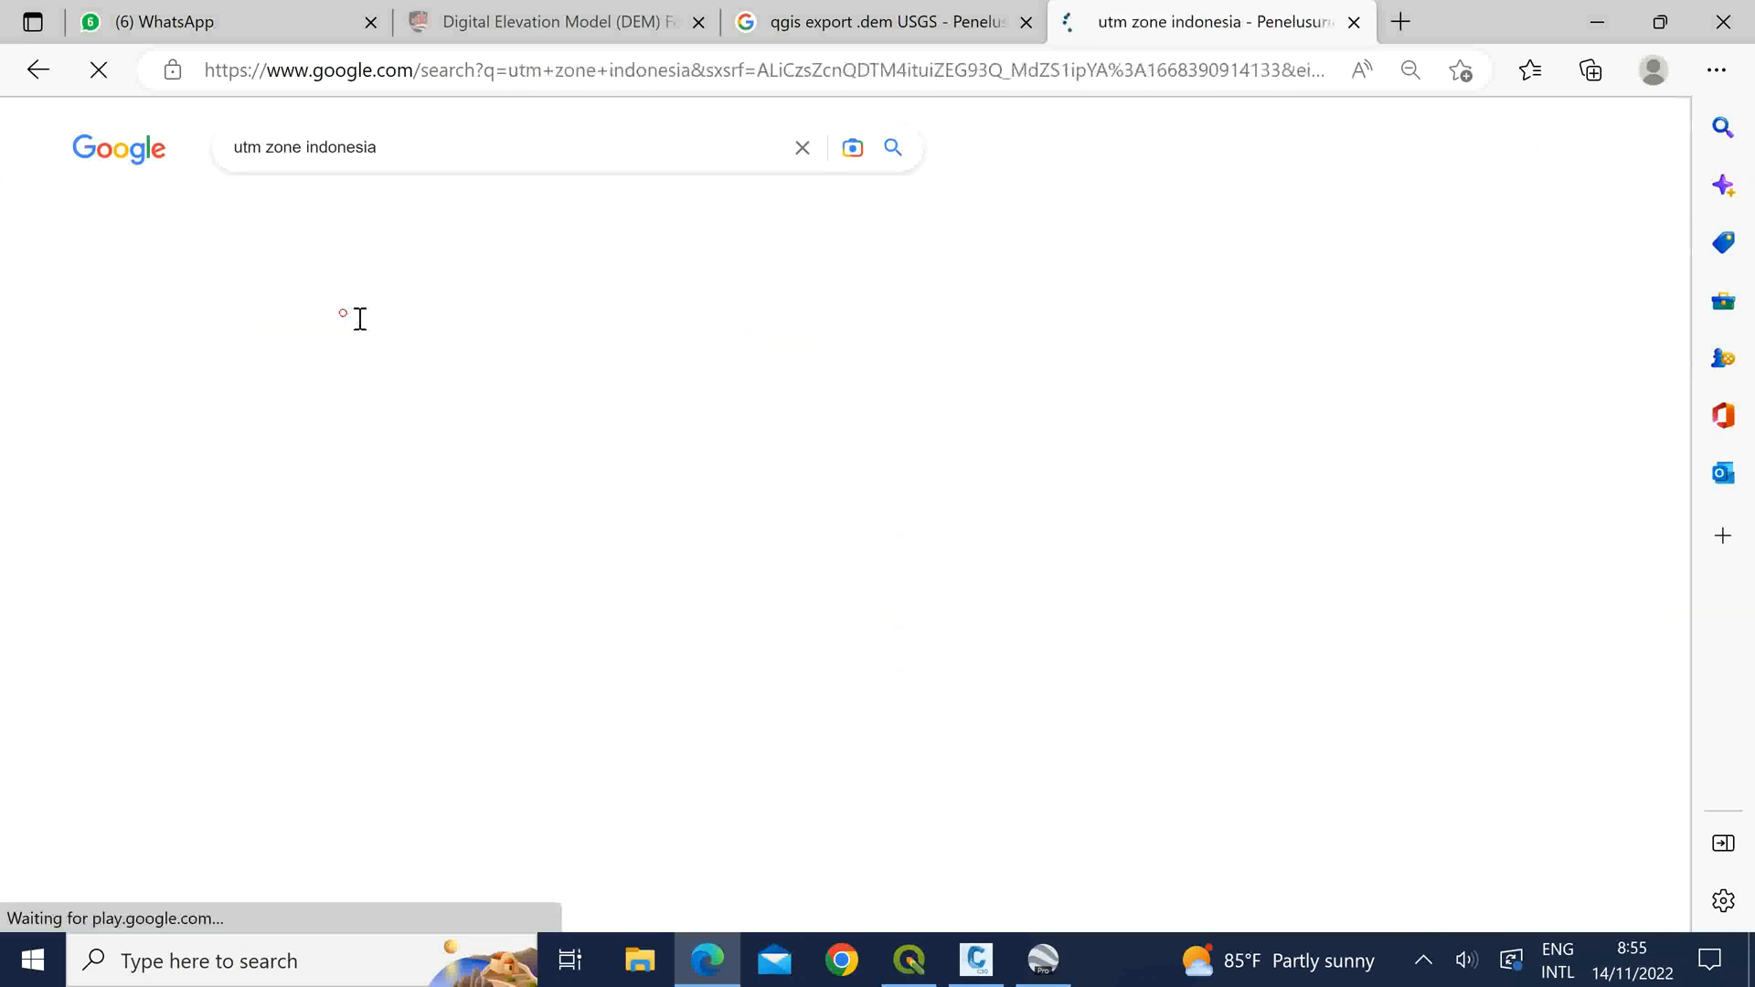
left_click(375, 218)
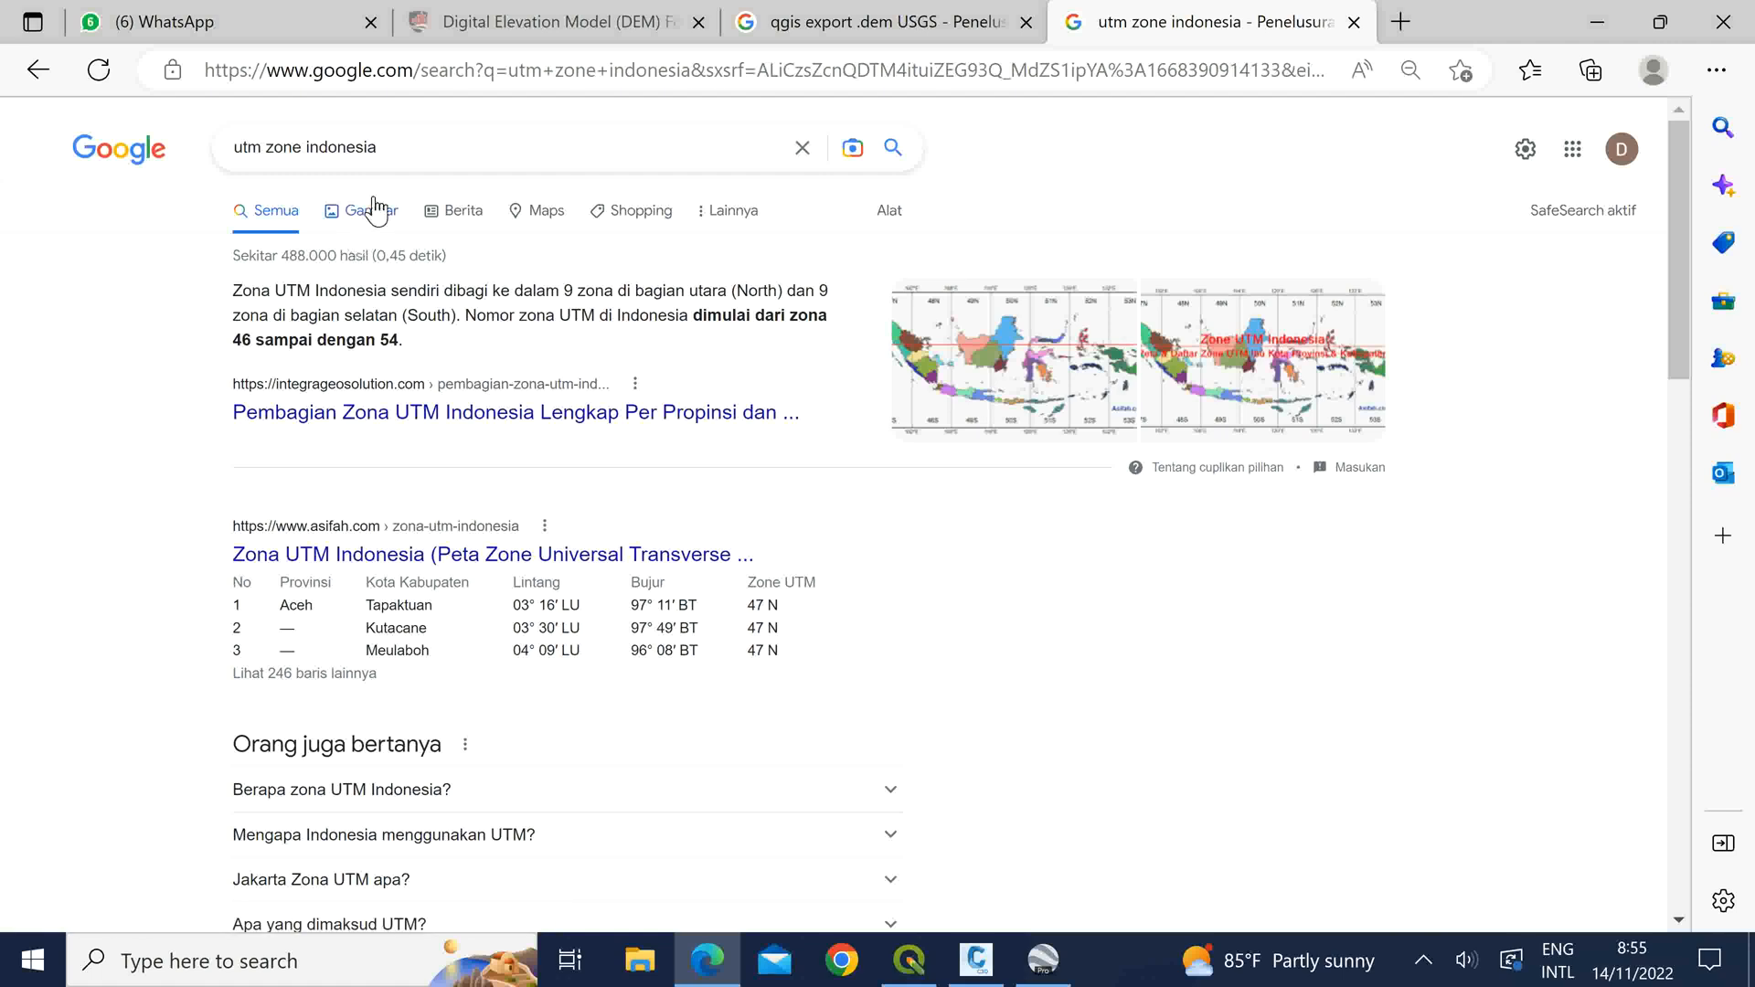
left_click(375, 216)
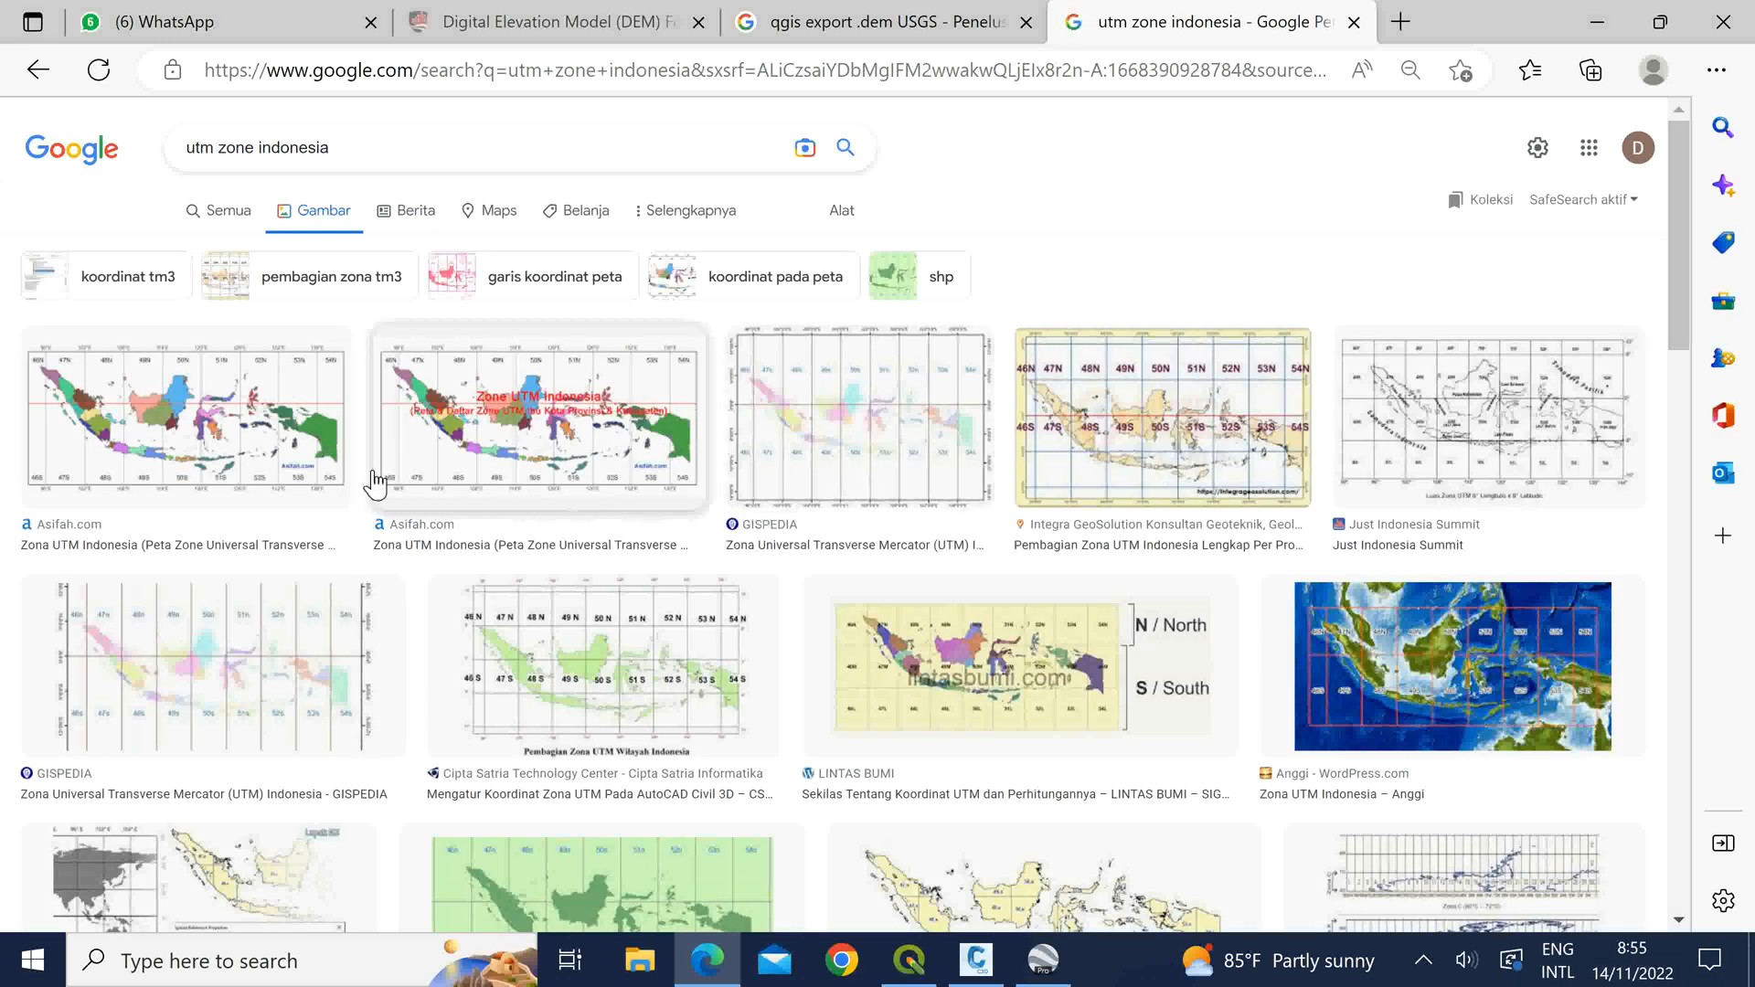
left_click(192, 437)
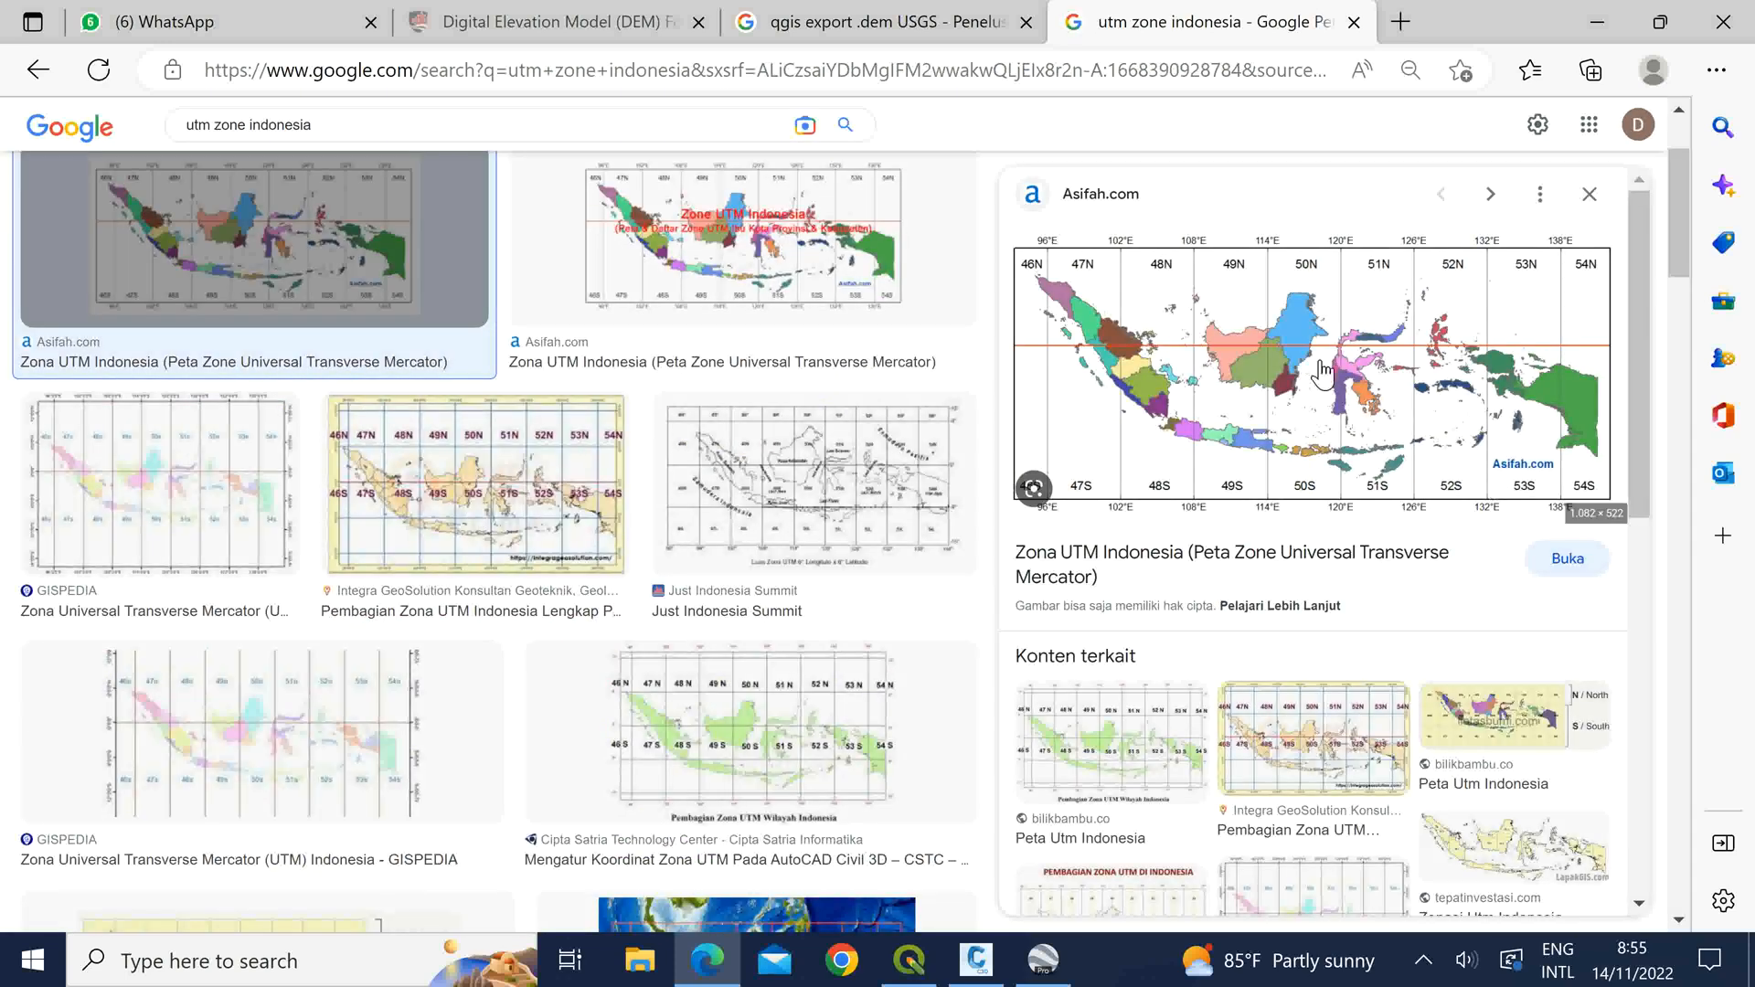
Step: Open the Asifah.com page on UTM zones and examine its zone division map of Indonesia, collapsing the advertisement
left_click(1254, 382)
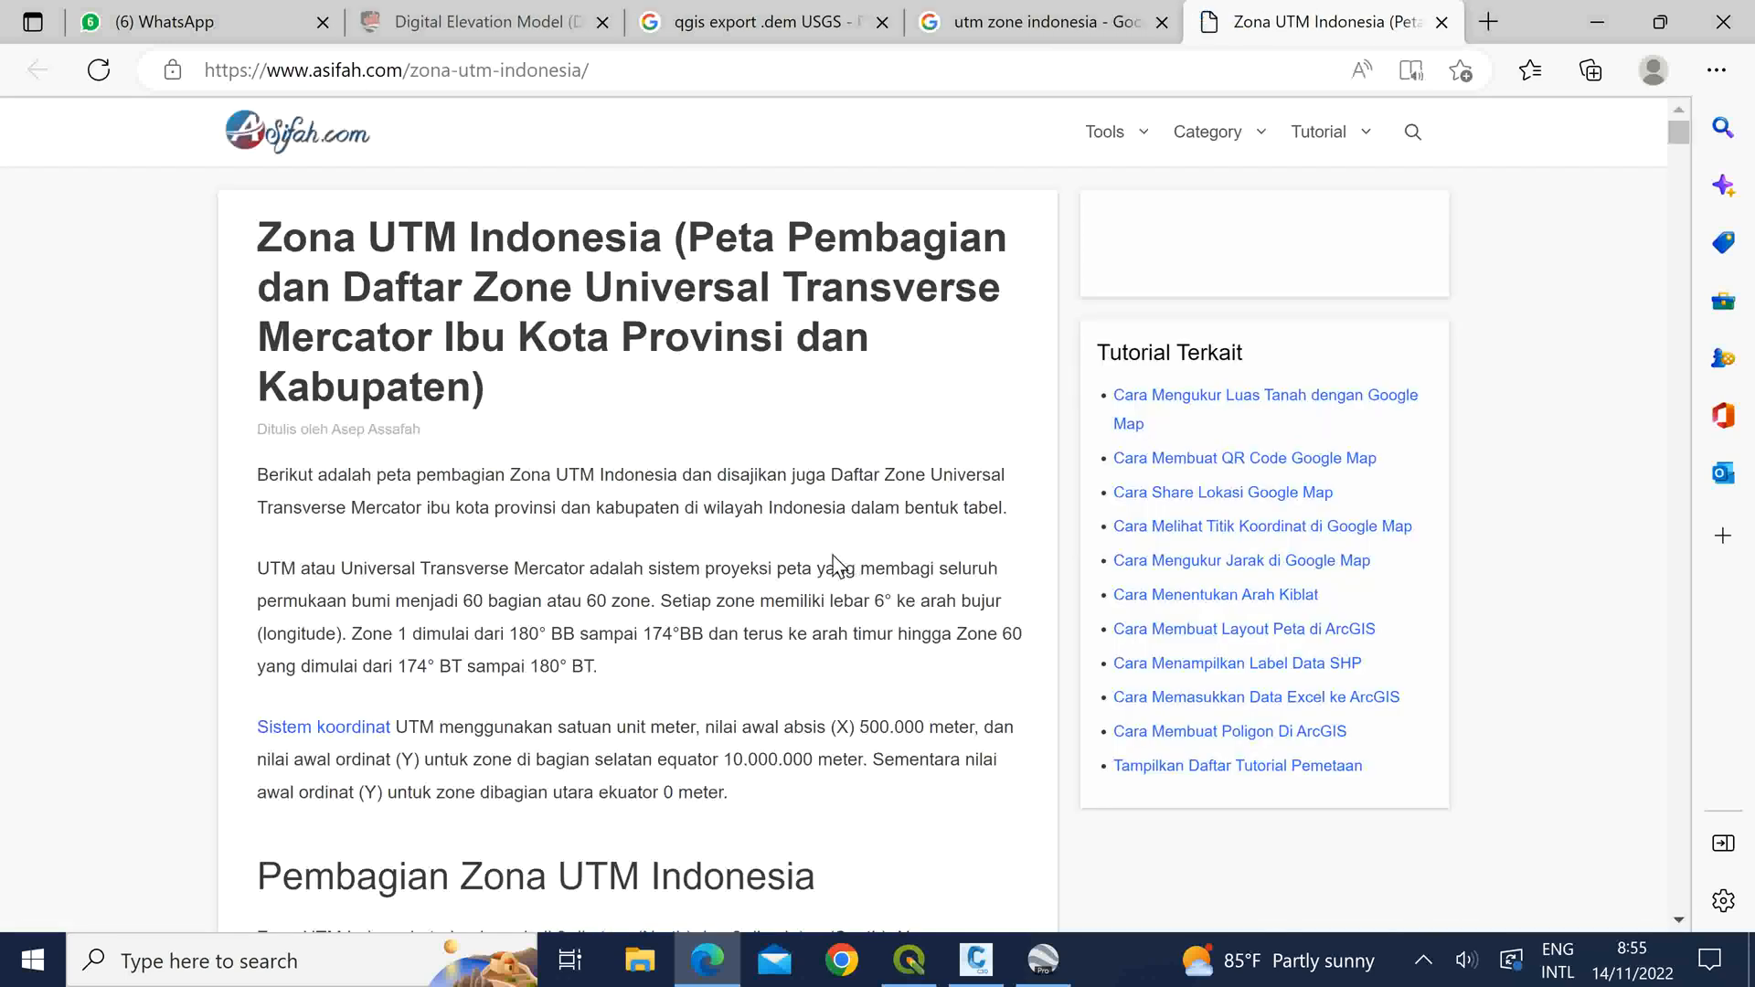
scroll(801, 576, "down", 9)
scroll(799, 573, "down", 5)
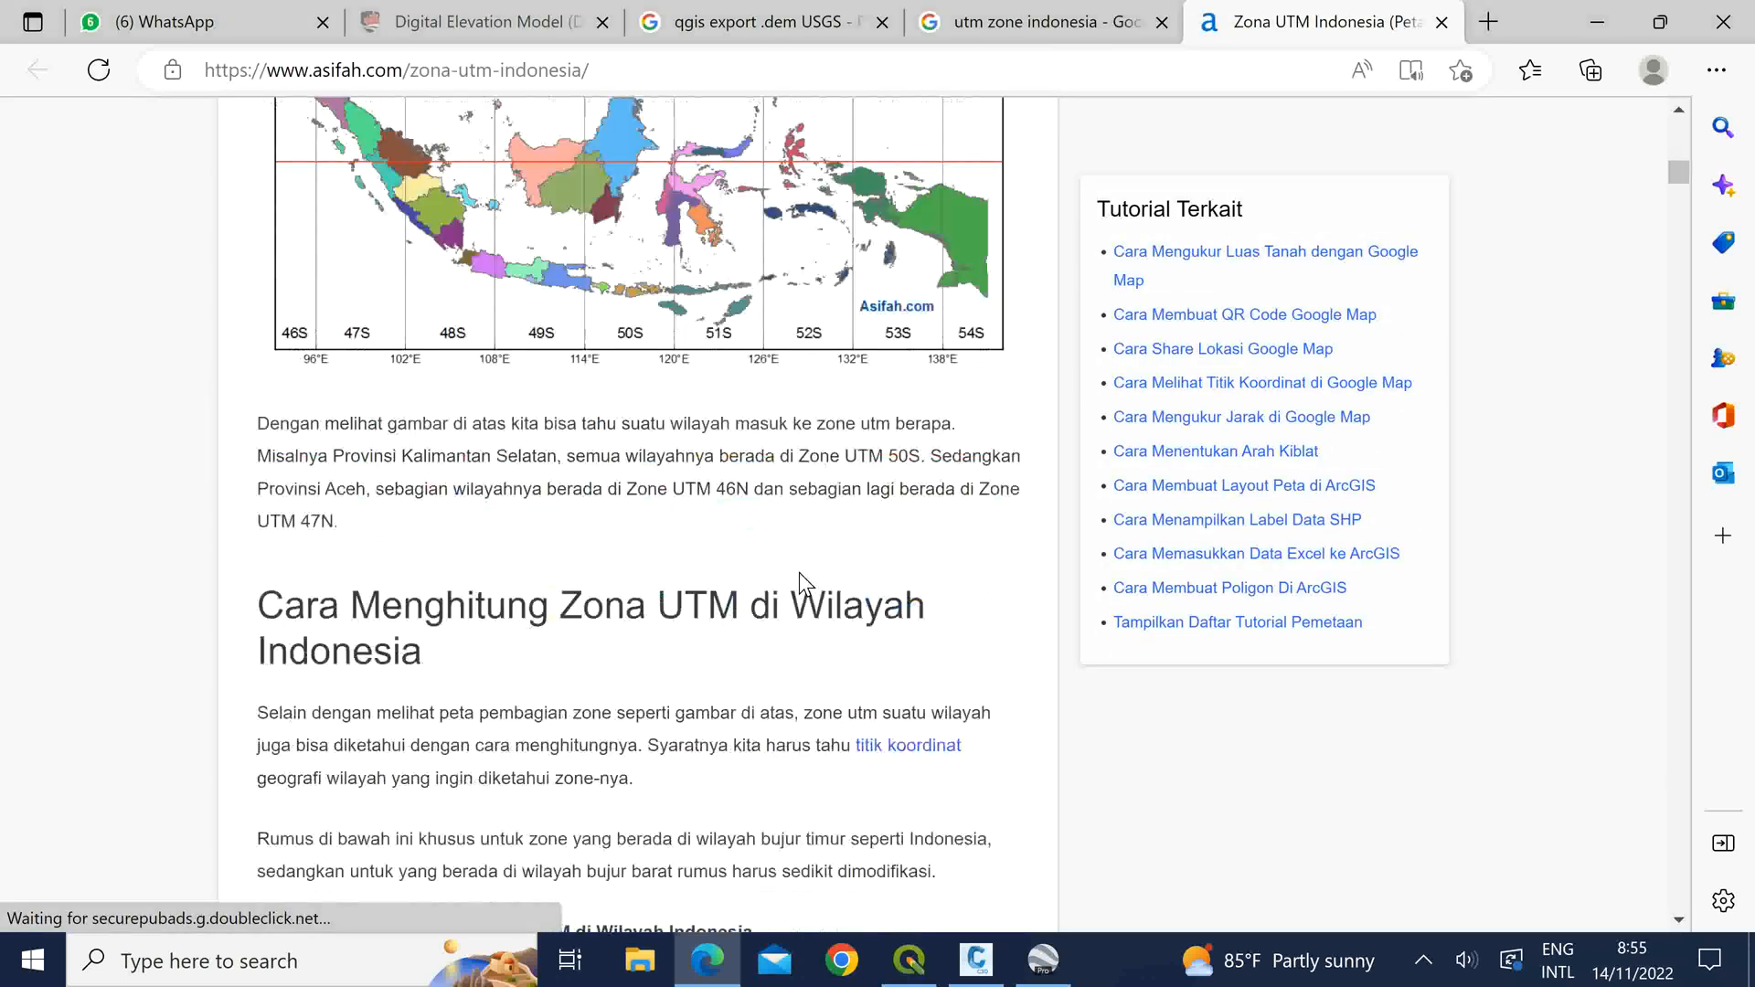
scroll(799, 573, "up", 4)
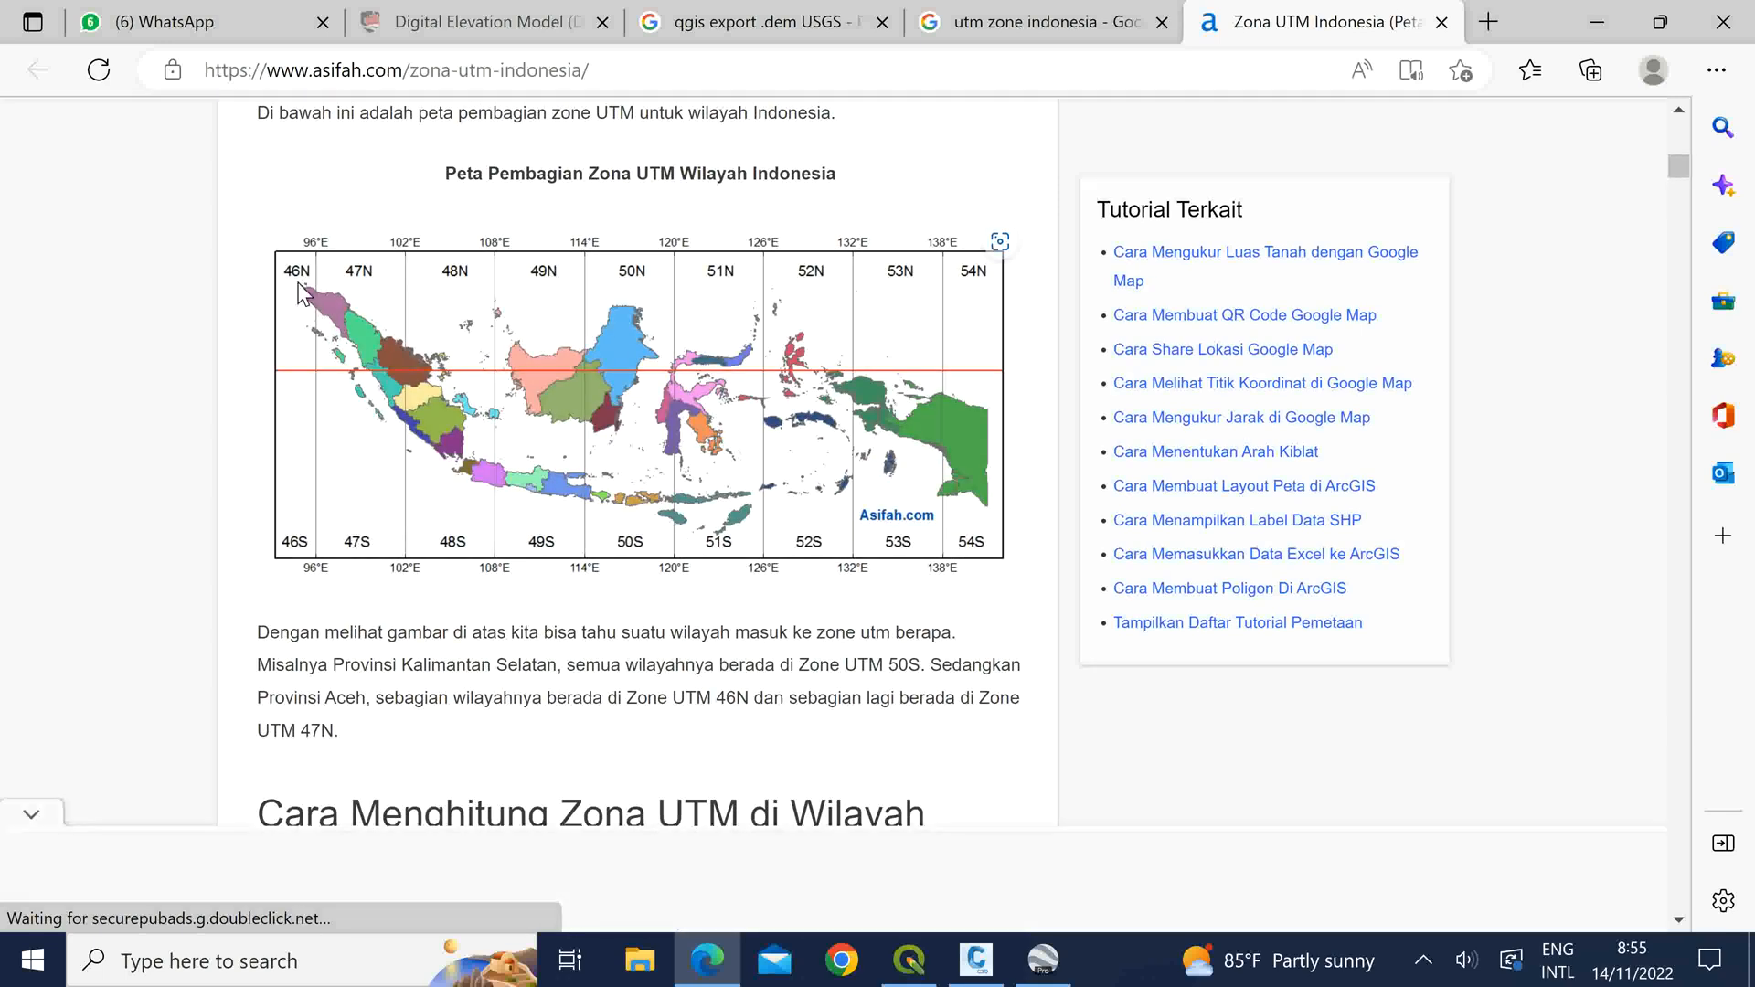
left_click_drag(441, 177, 848, 167)
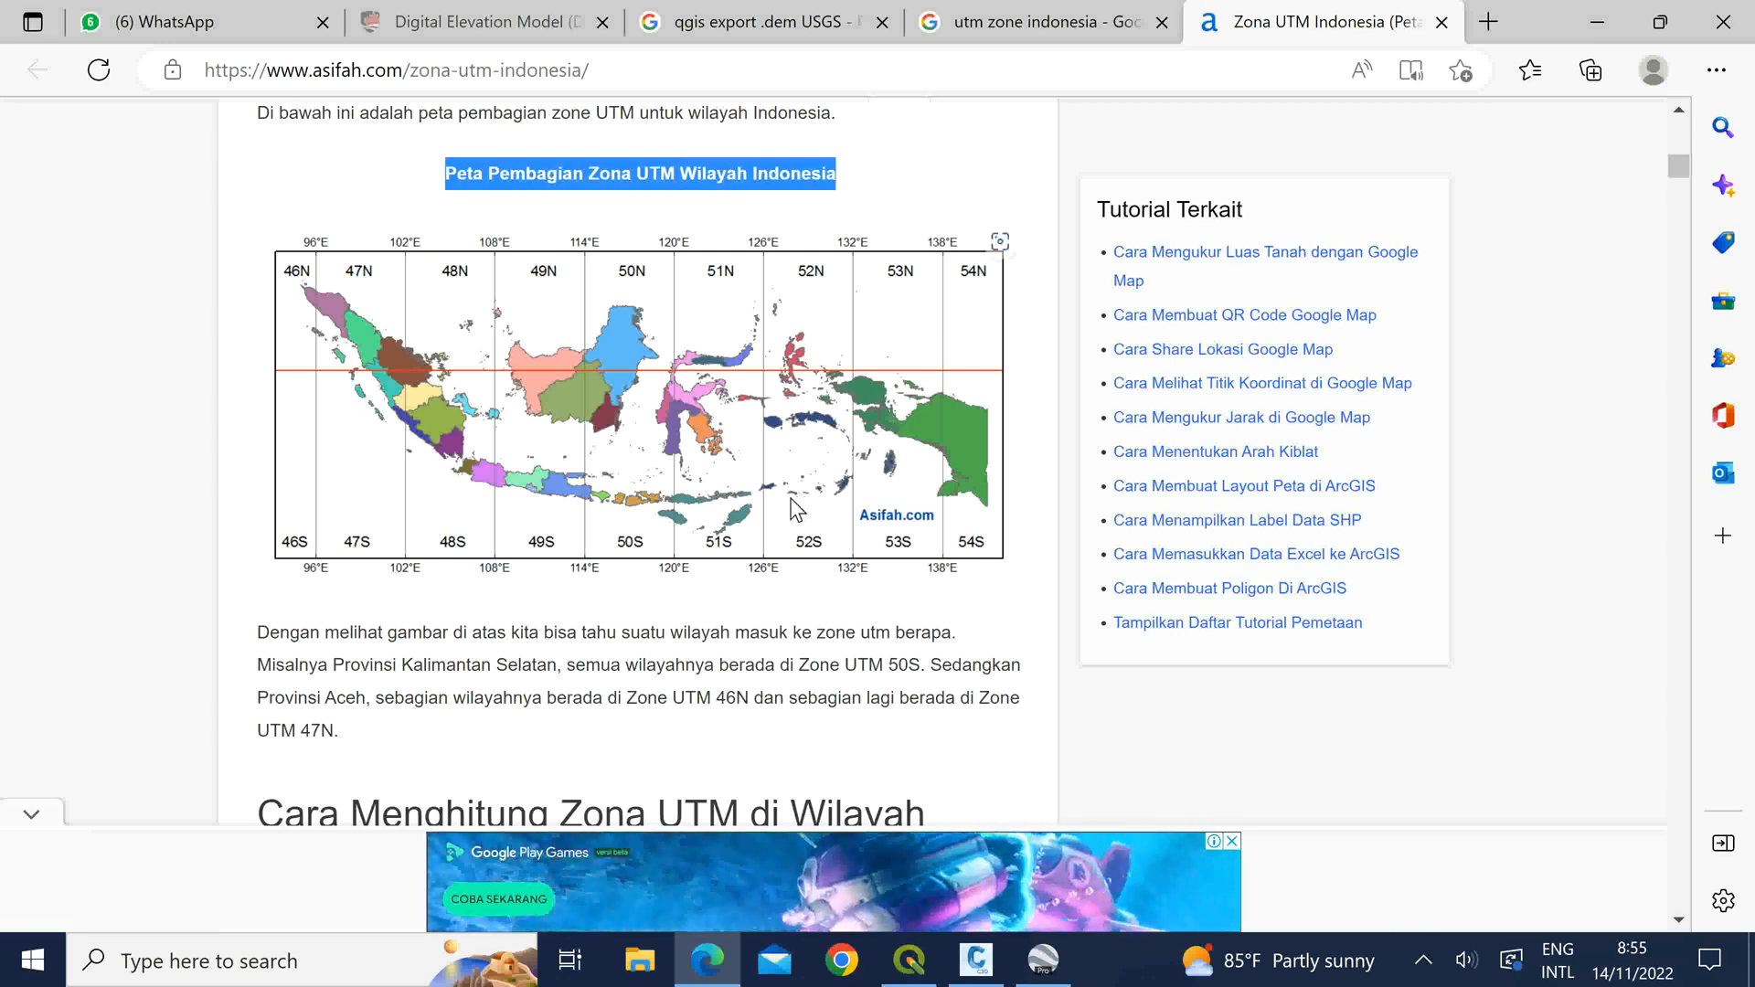
left_click(28, 812)
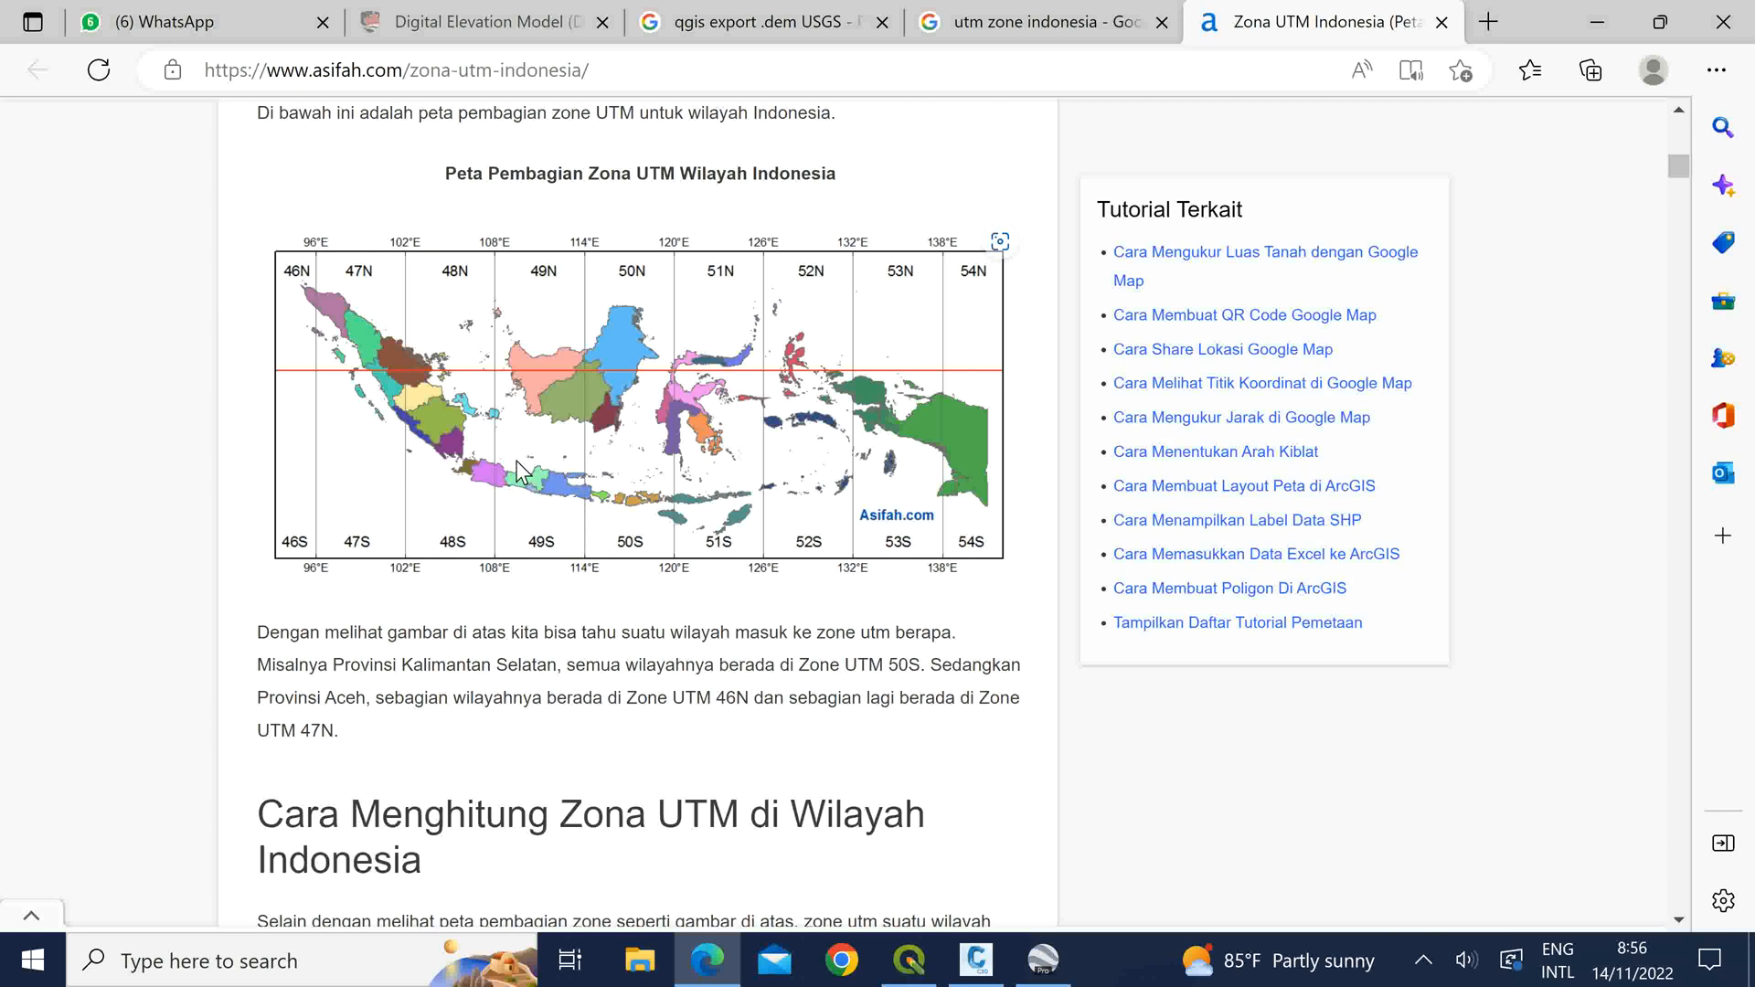
Step: Switch back to Google Earth Pro, hide the grid over the globe and display it again
left_click(1043, 962)
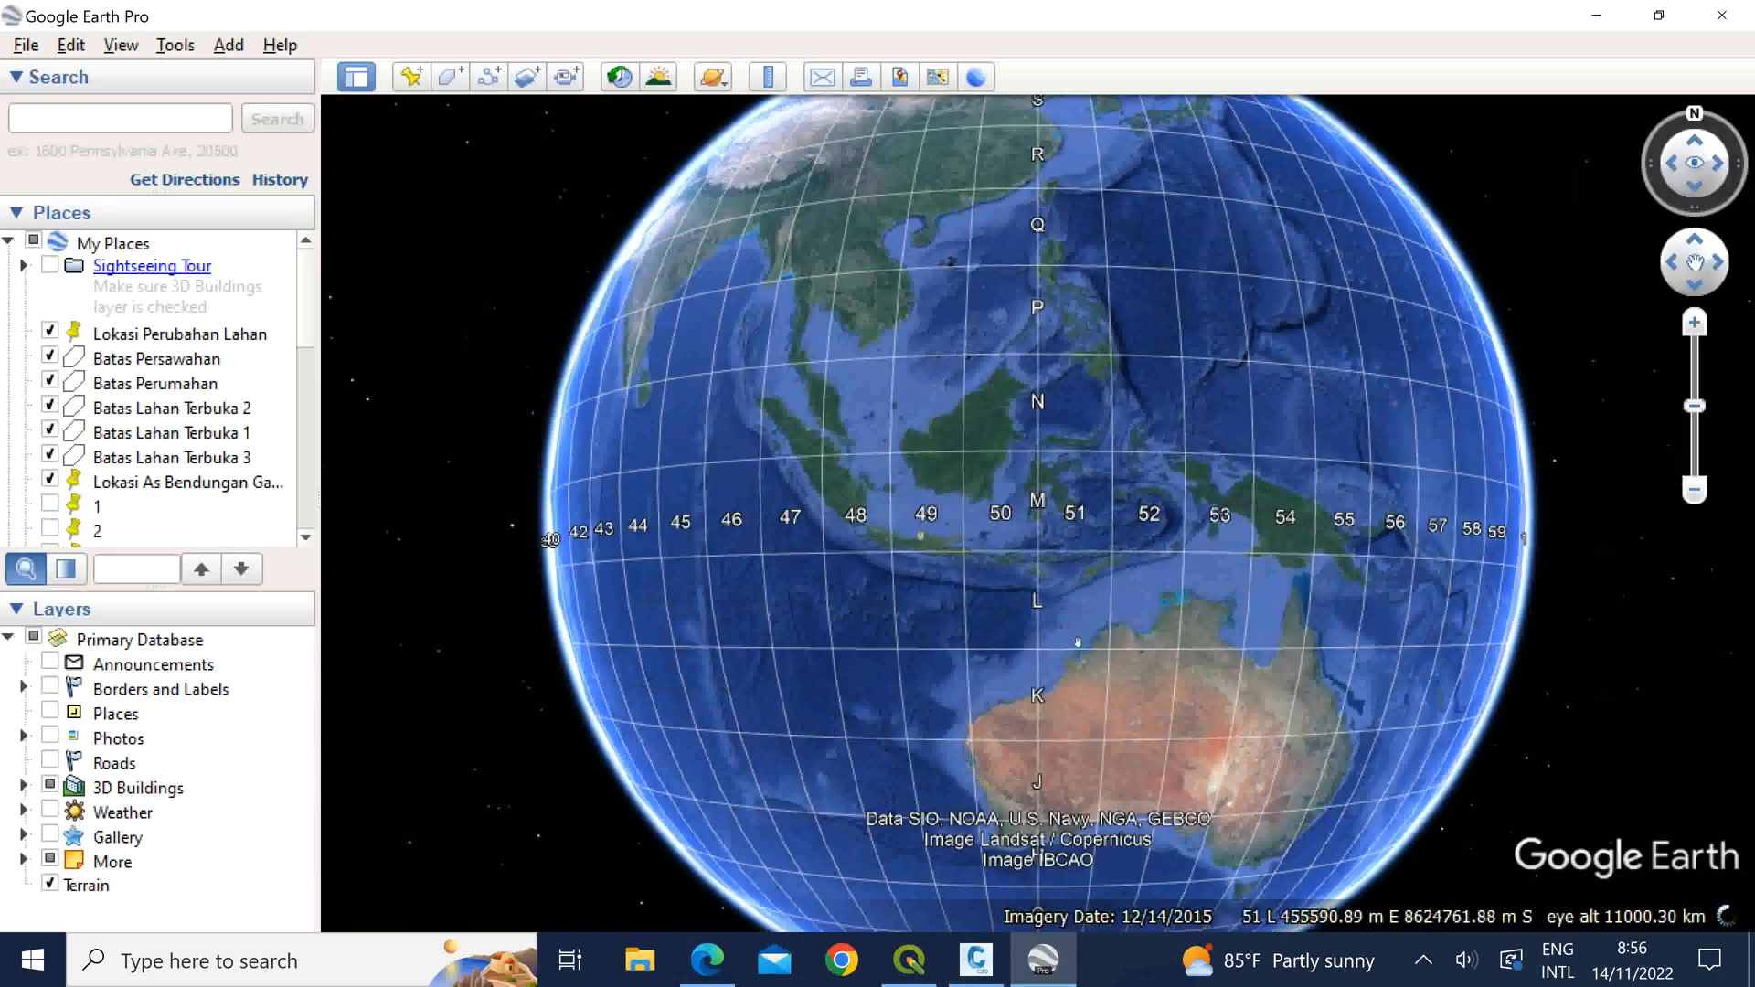
left_click(121, 45)
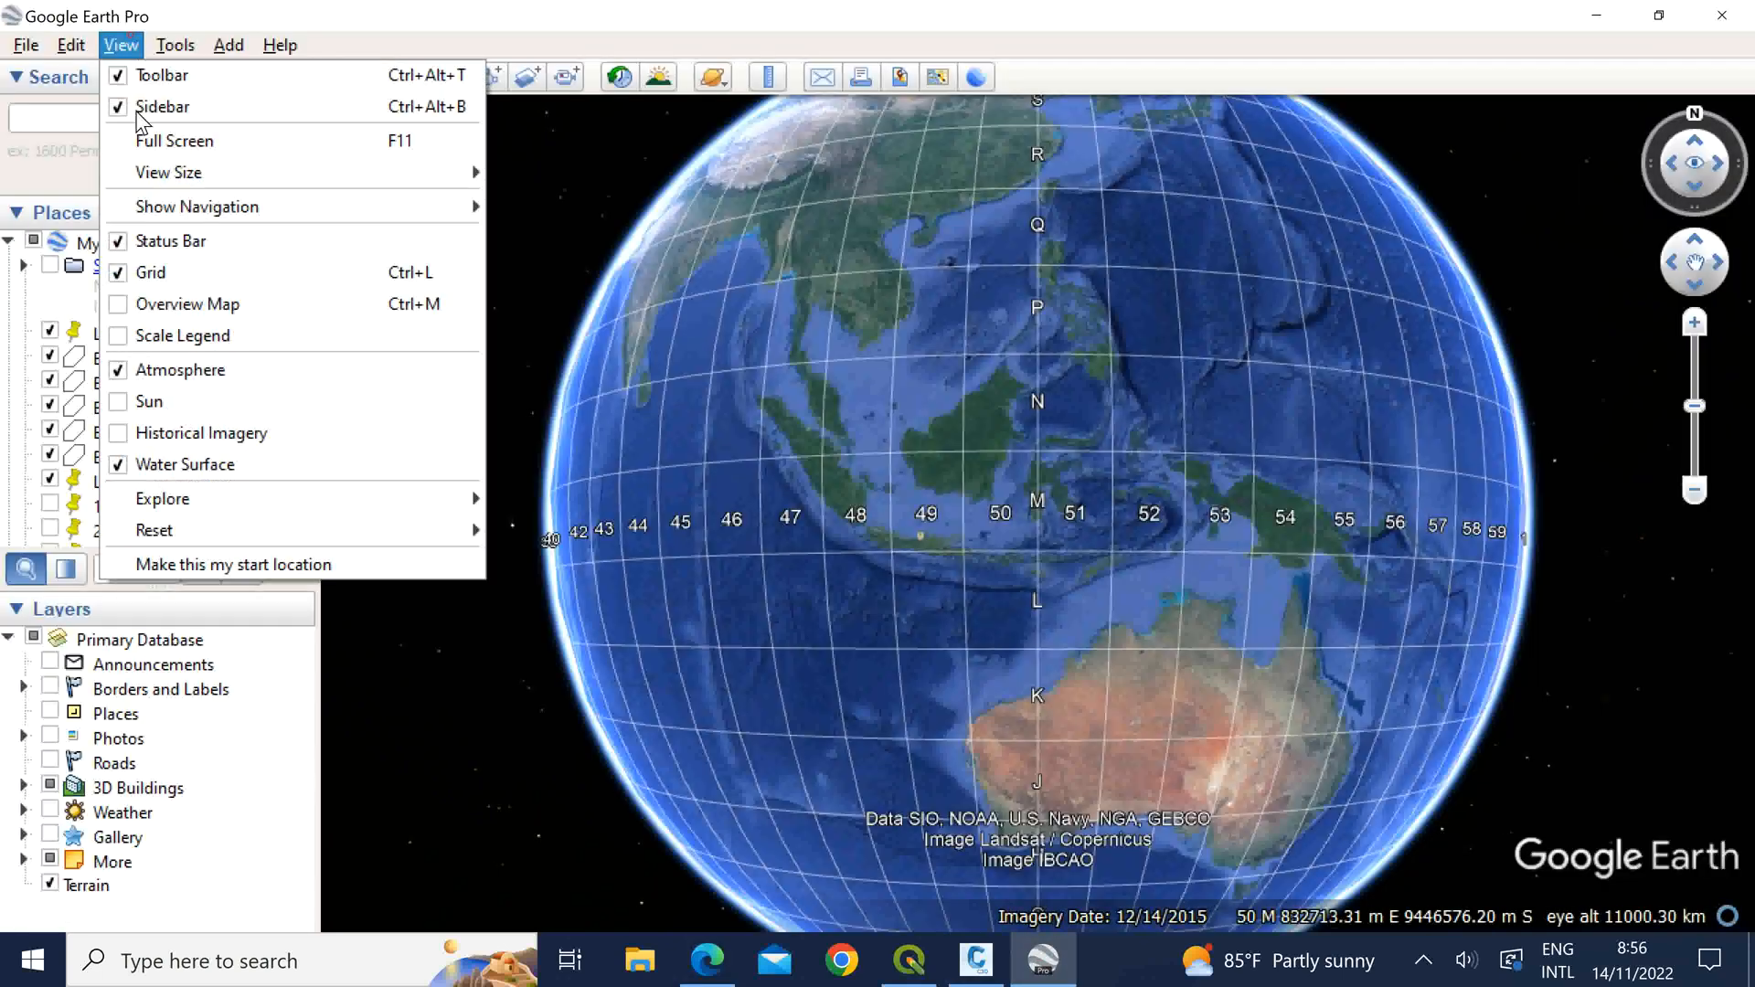
left_click(128, 273)
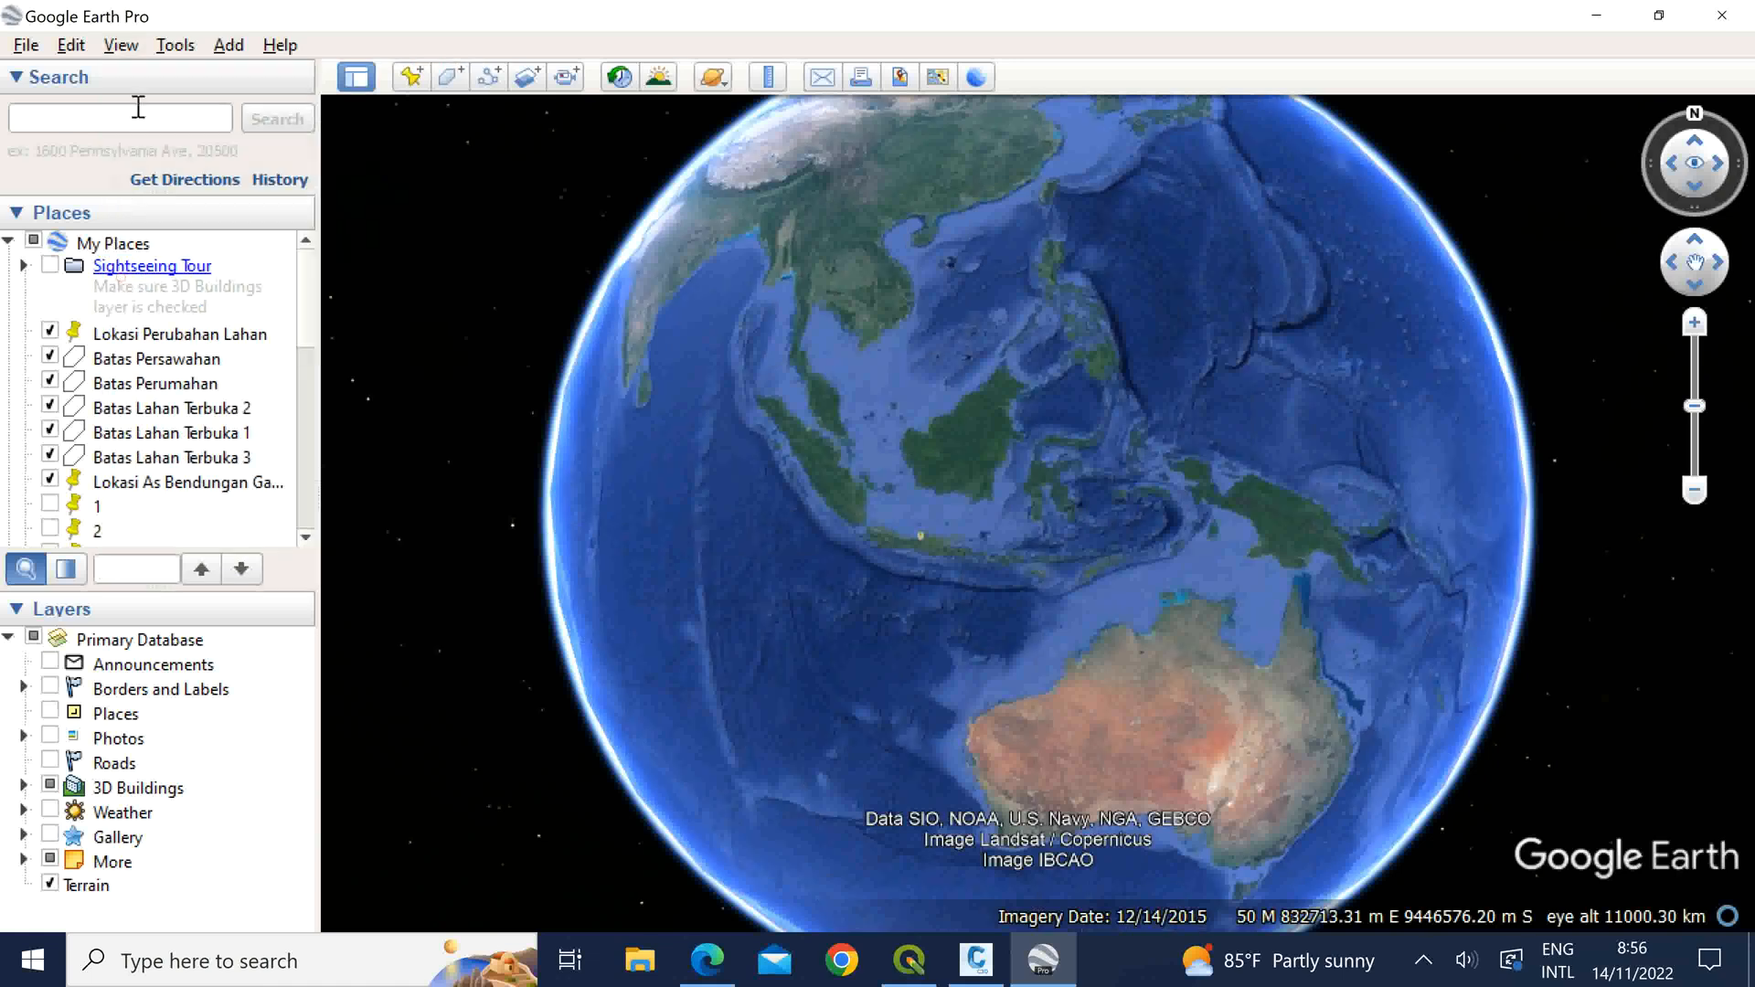
left_click(121, 45)
left_click(128, 272)
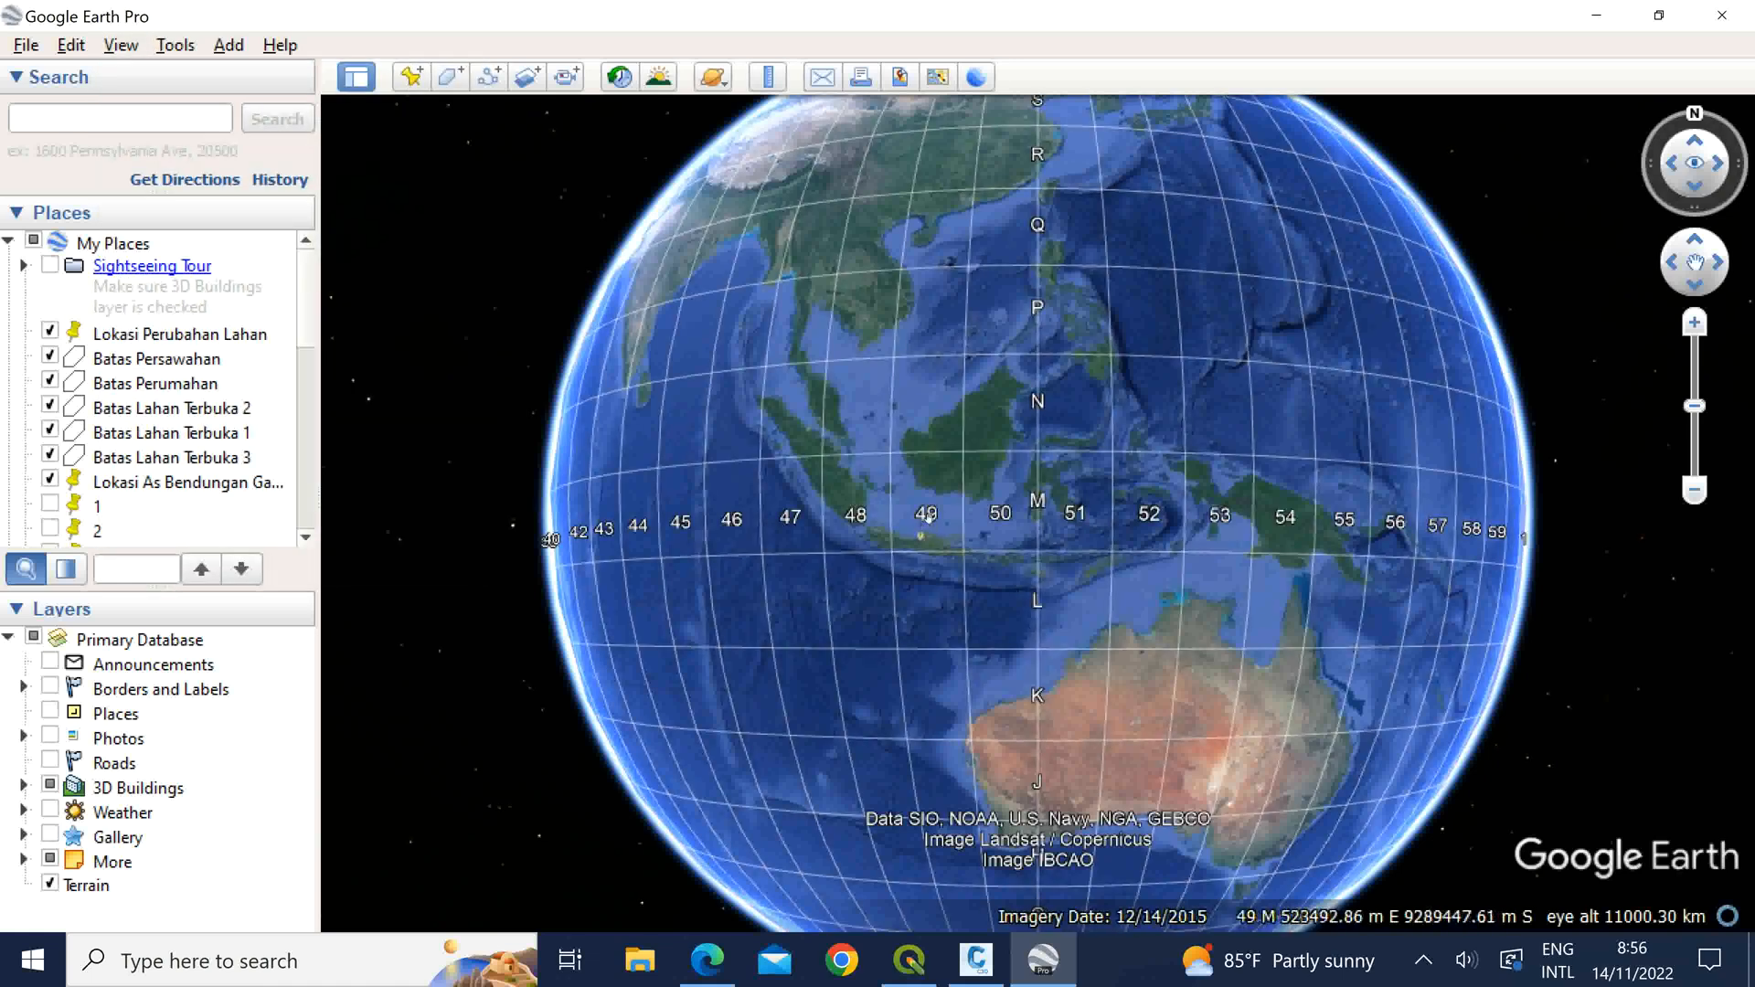
Step: Search for "waduk dipn", choose the suggested Waduk Pendidikan UNDIP in Semarang City, Central Java, and fly to it
left_click(157, 115)
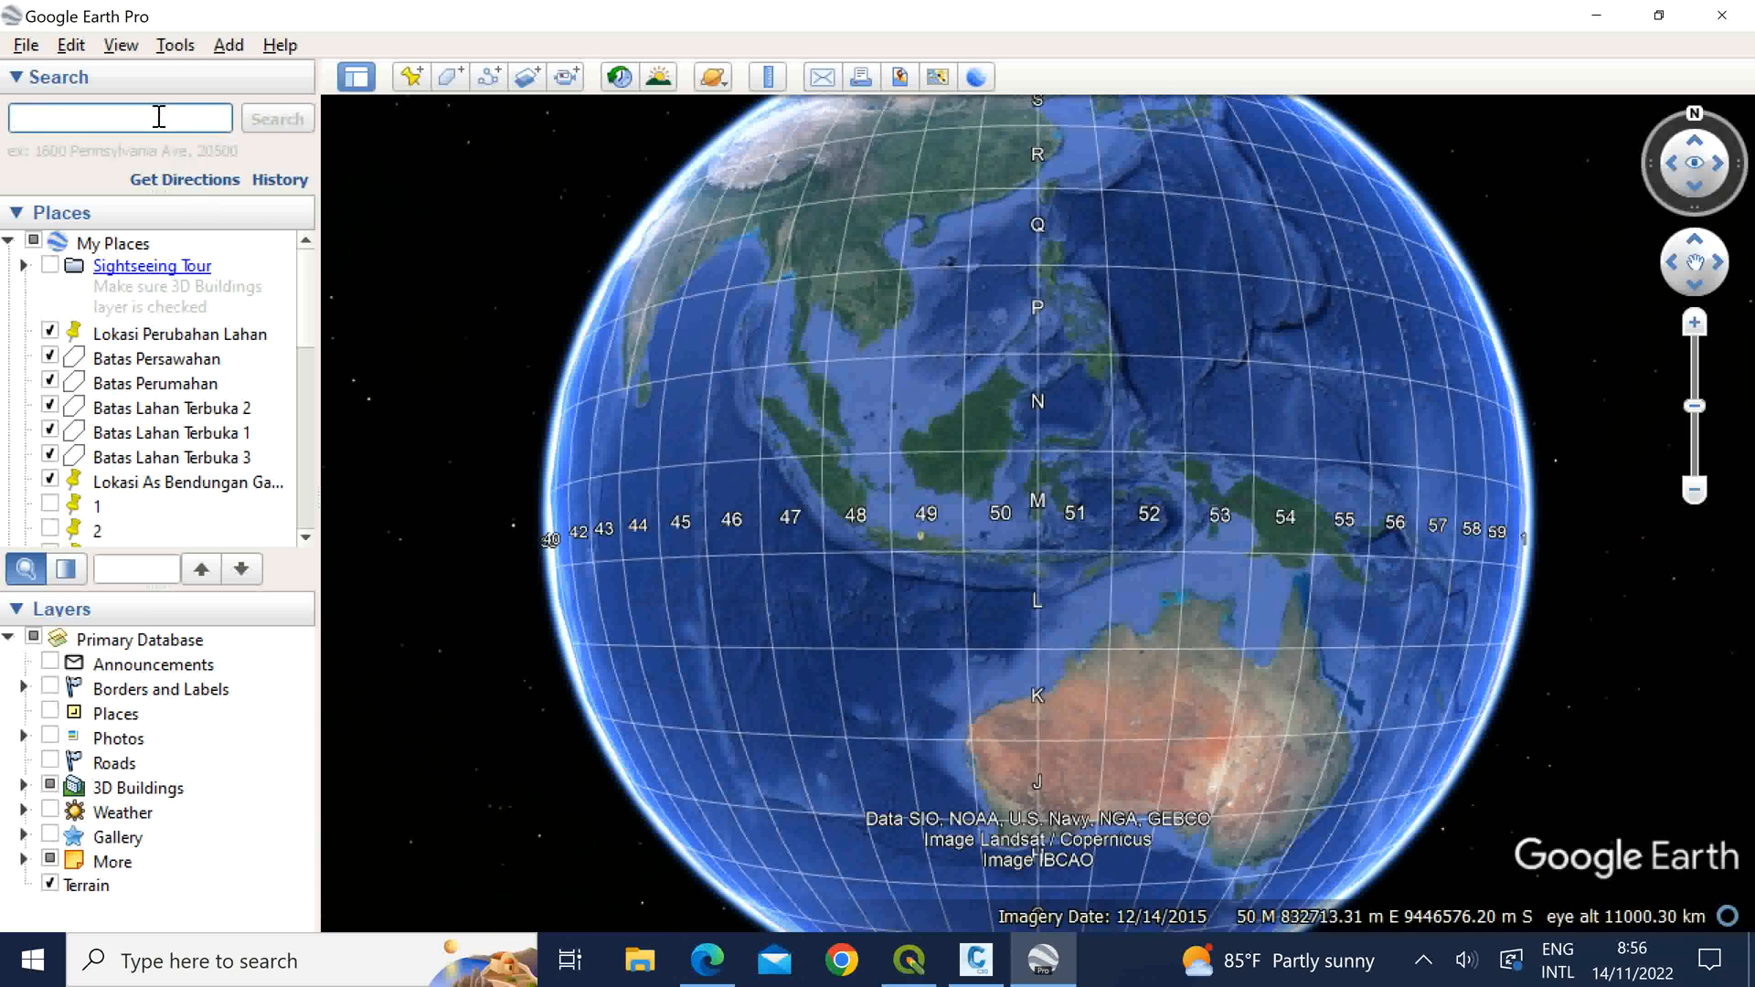
type("waduk dipn")
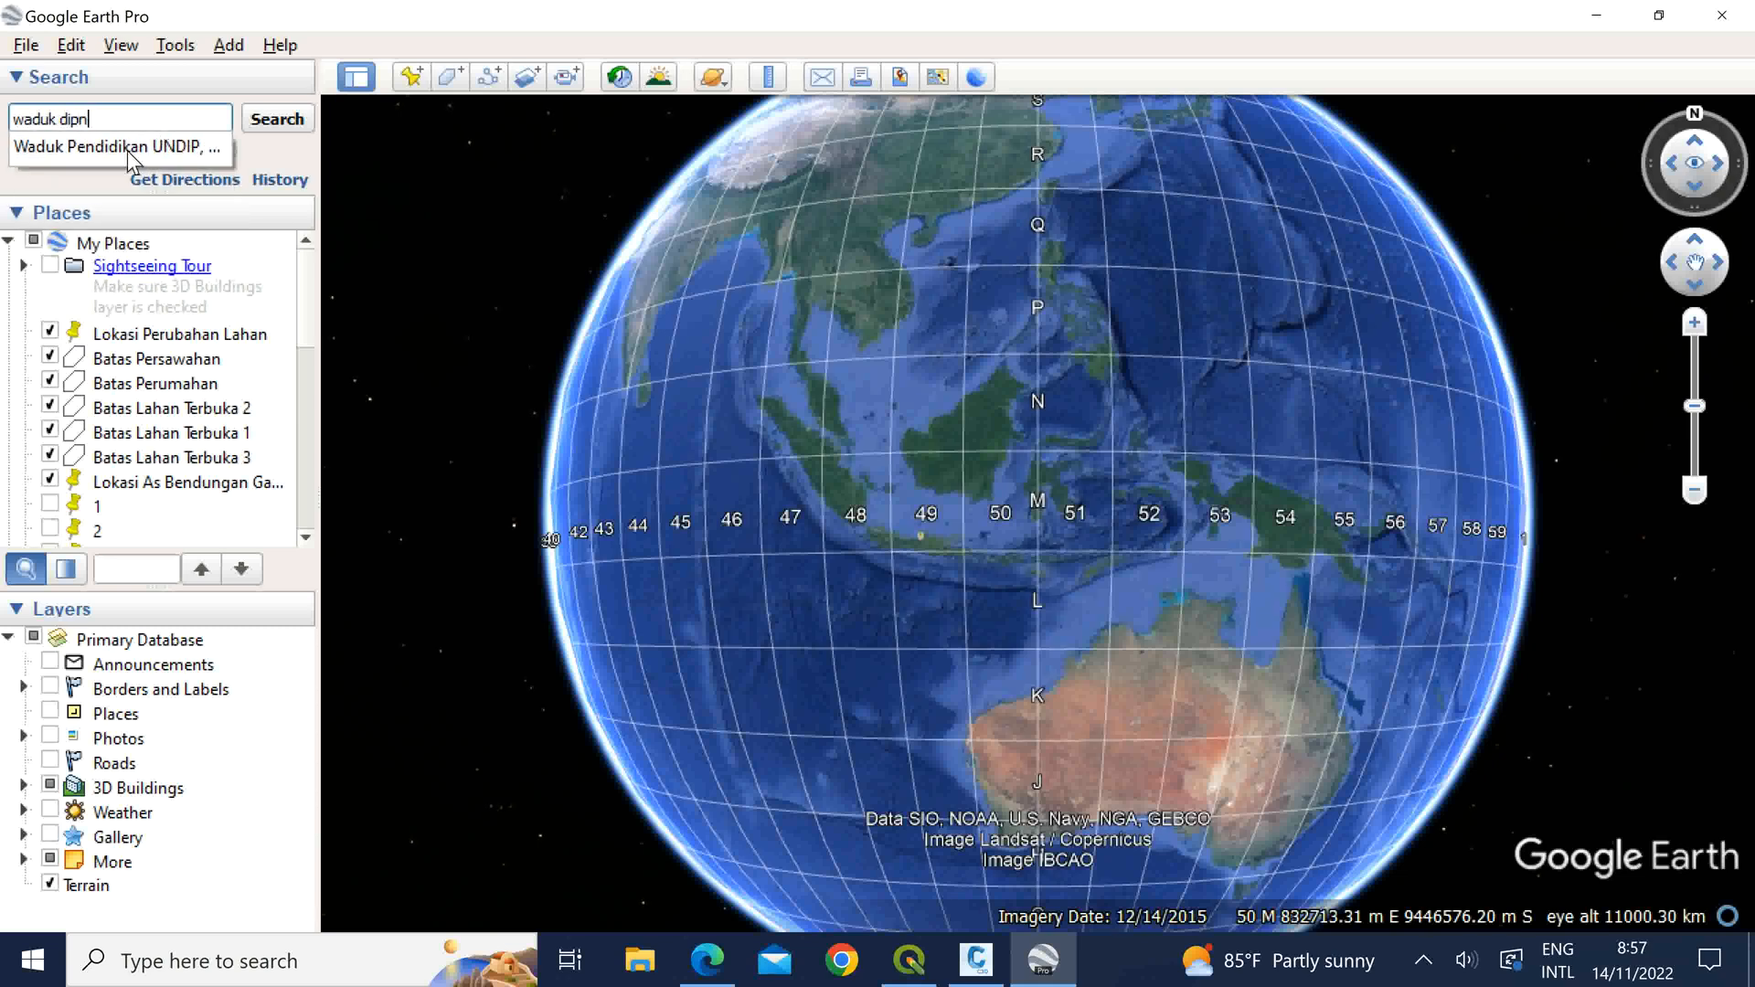
left_click(129, 149)
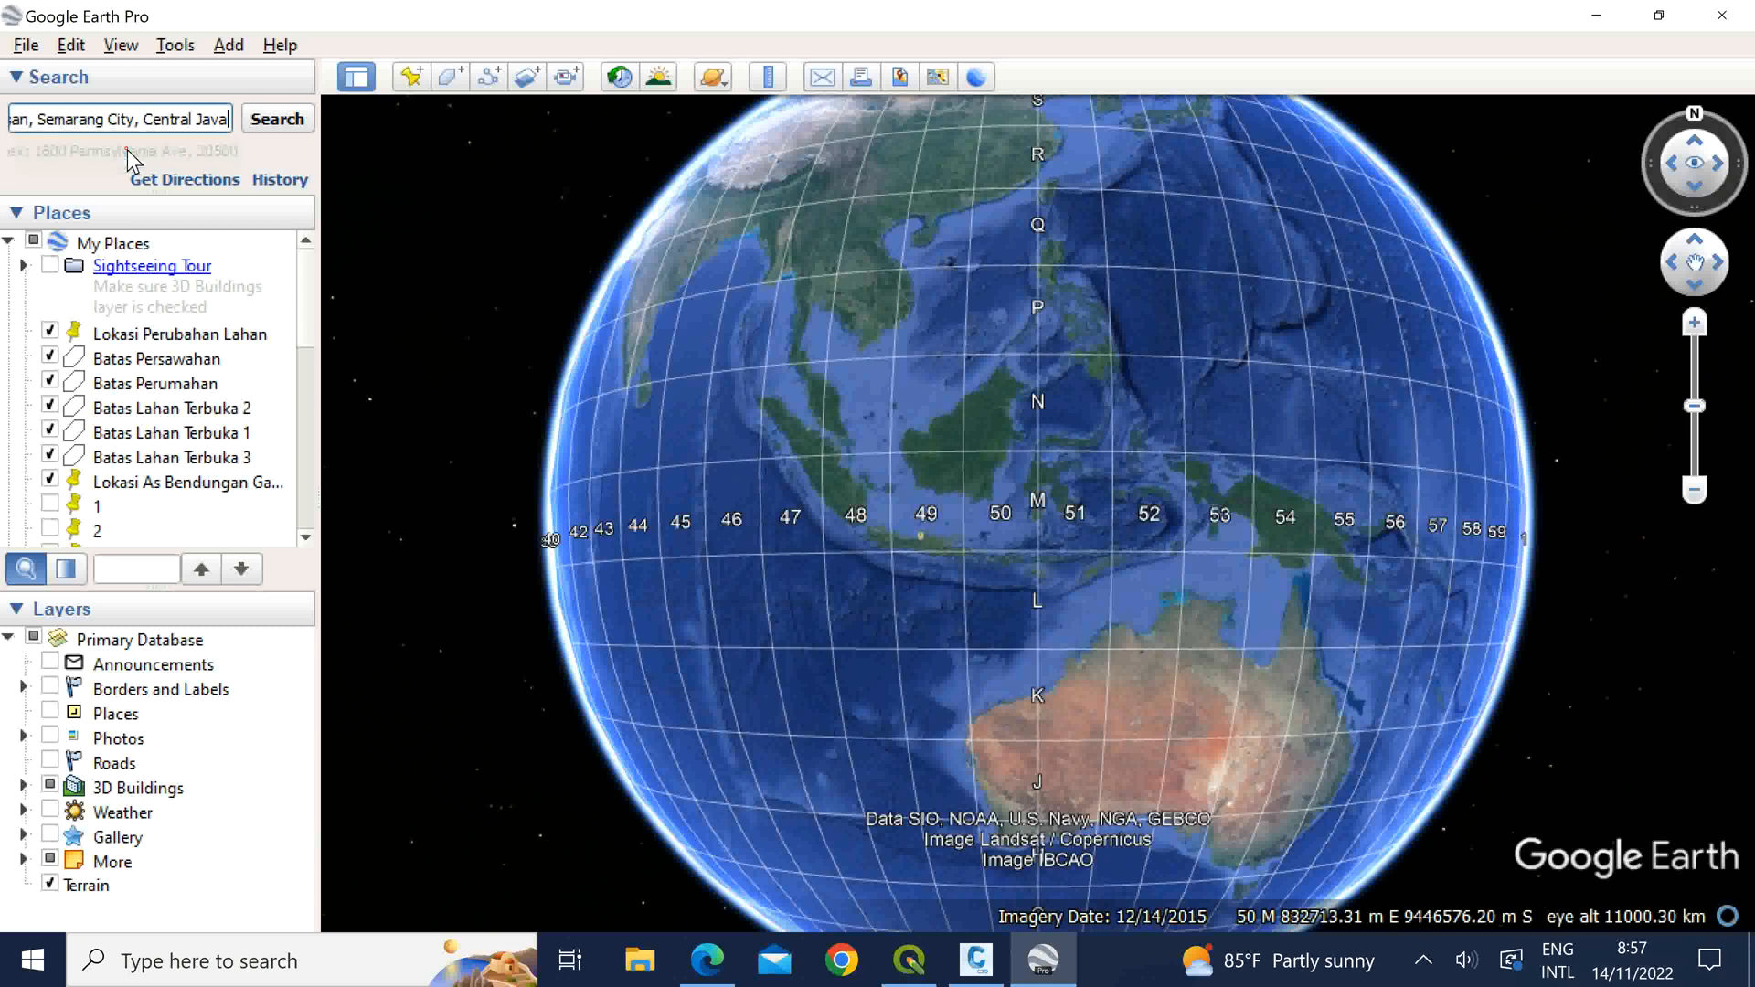
left_click(272, 128)
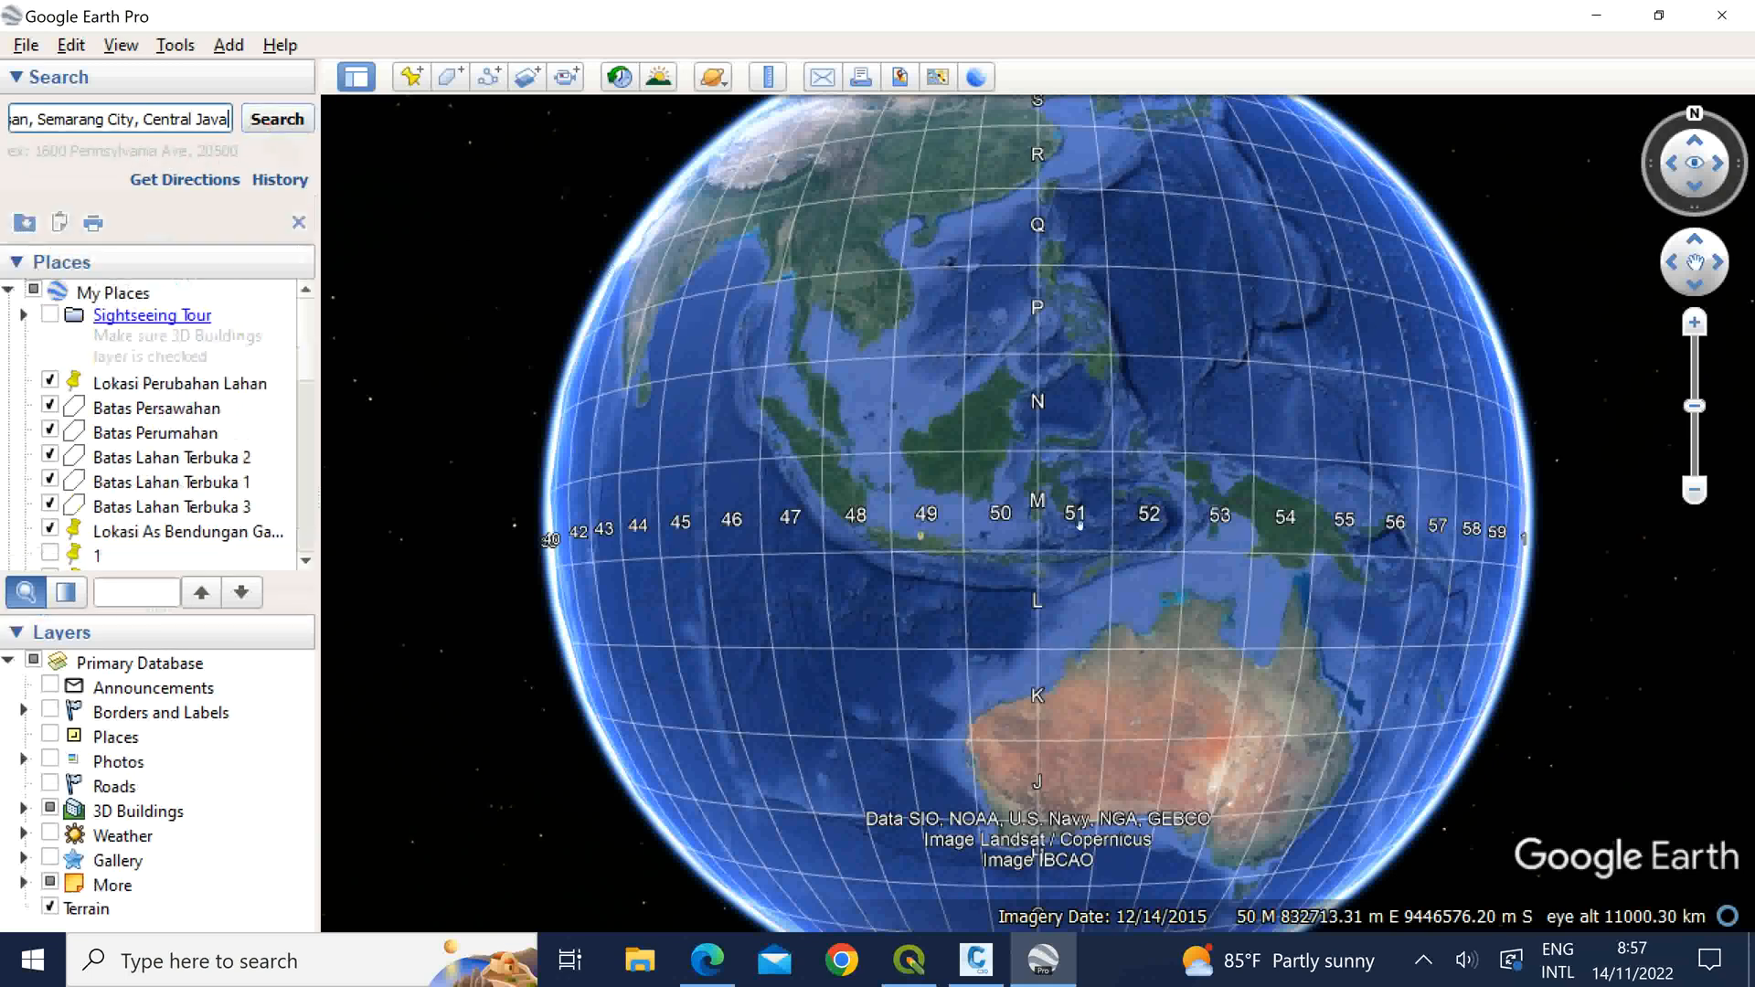
left_click(1423, 960)
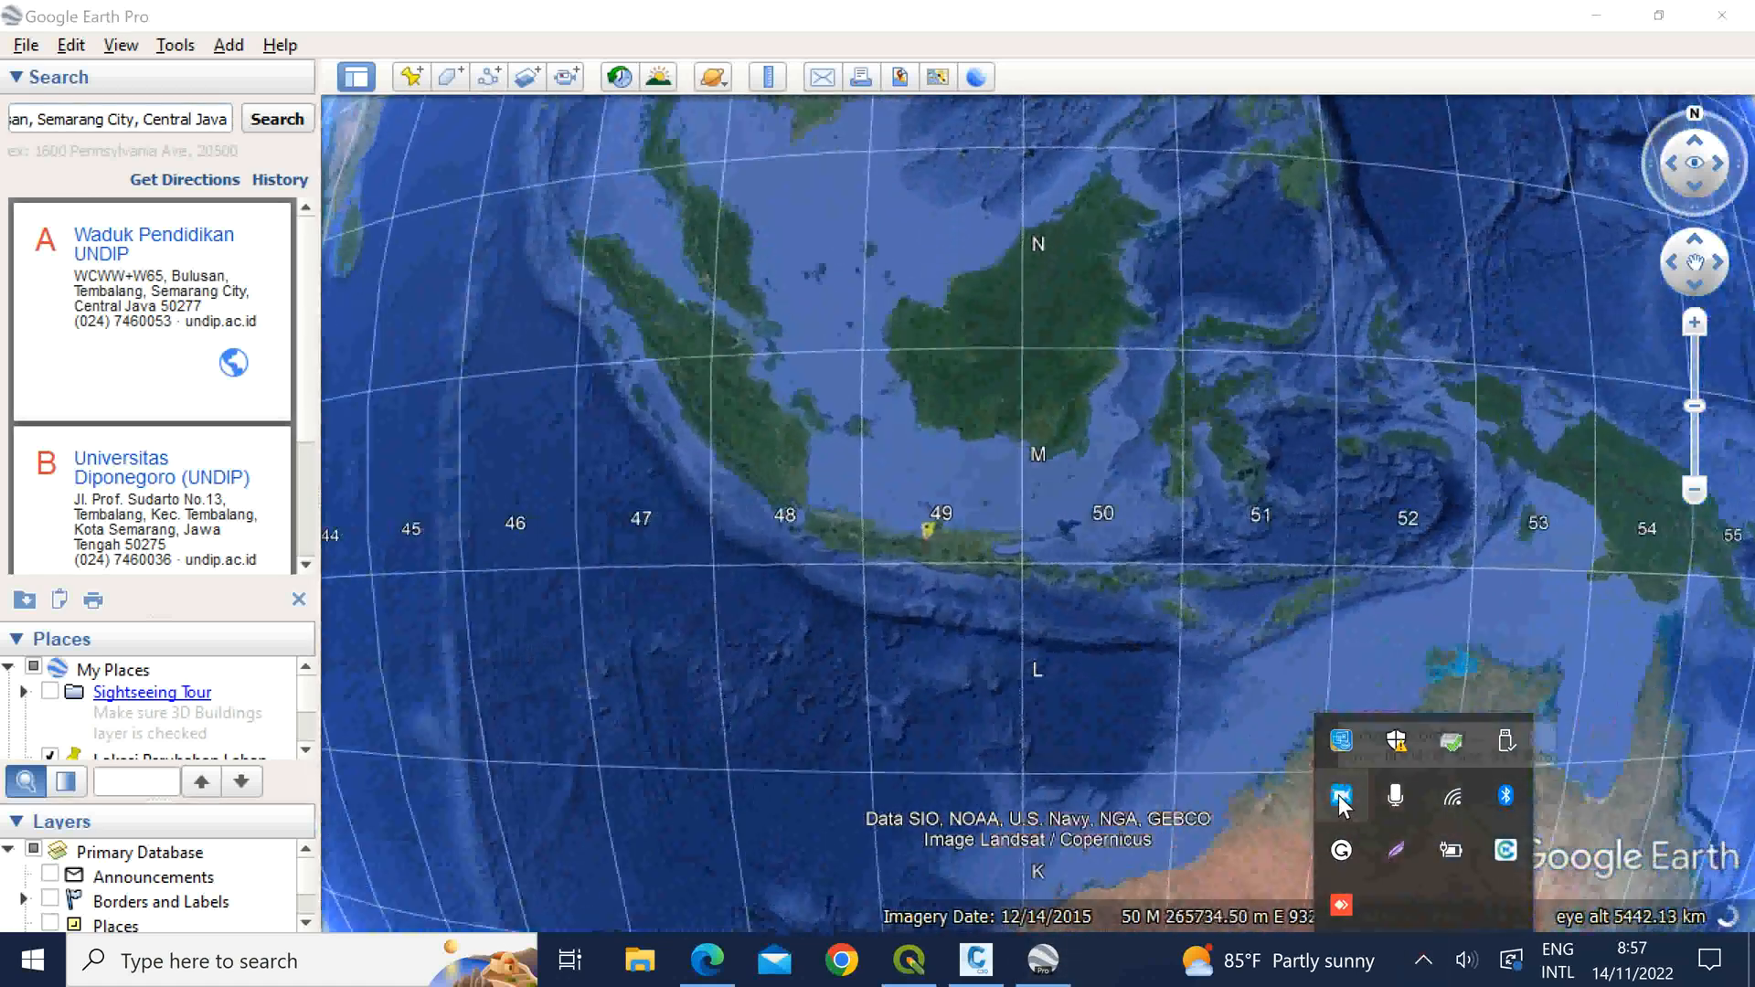
left_click(1339, 795)
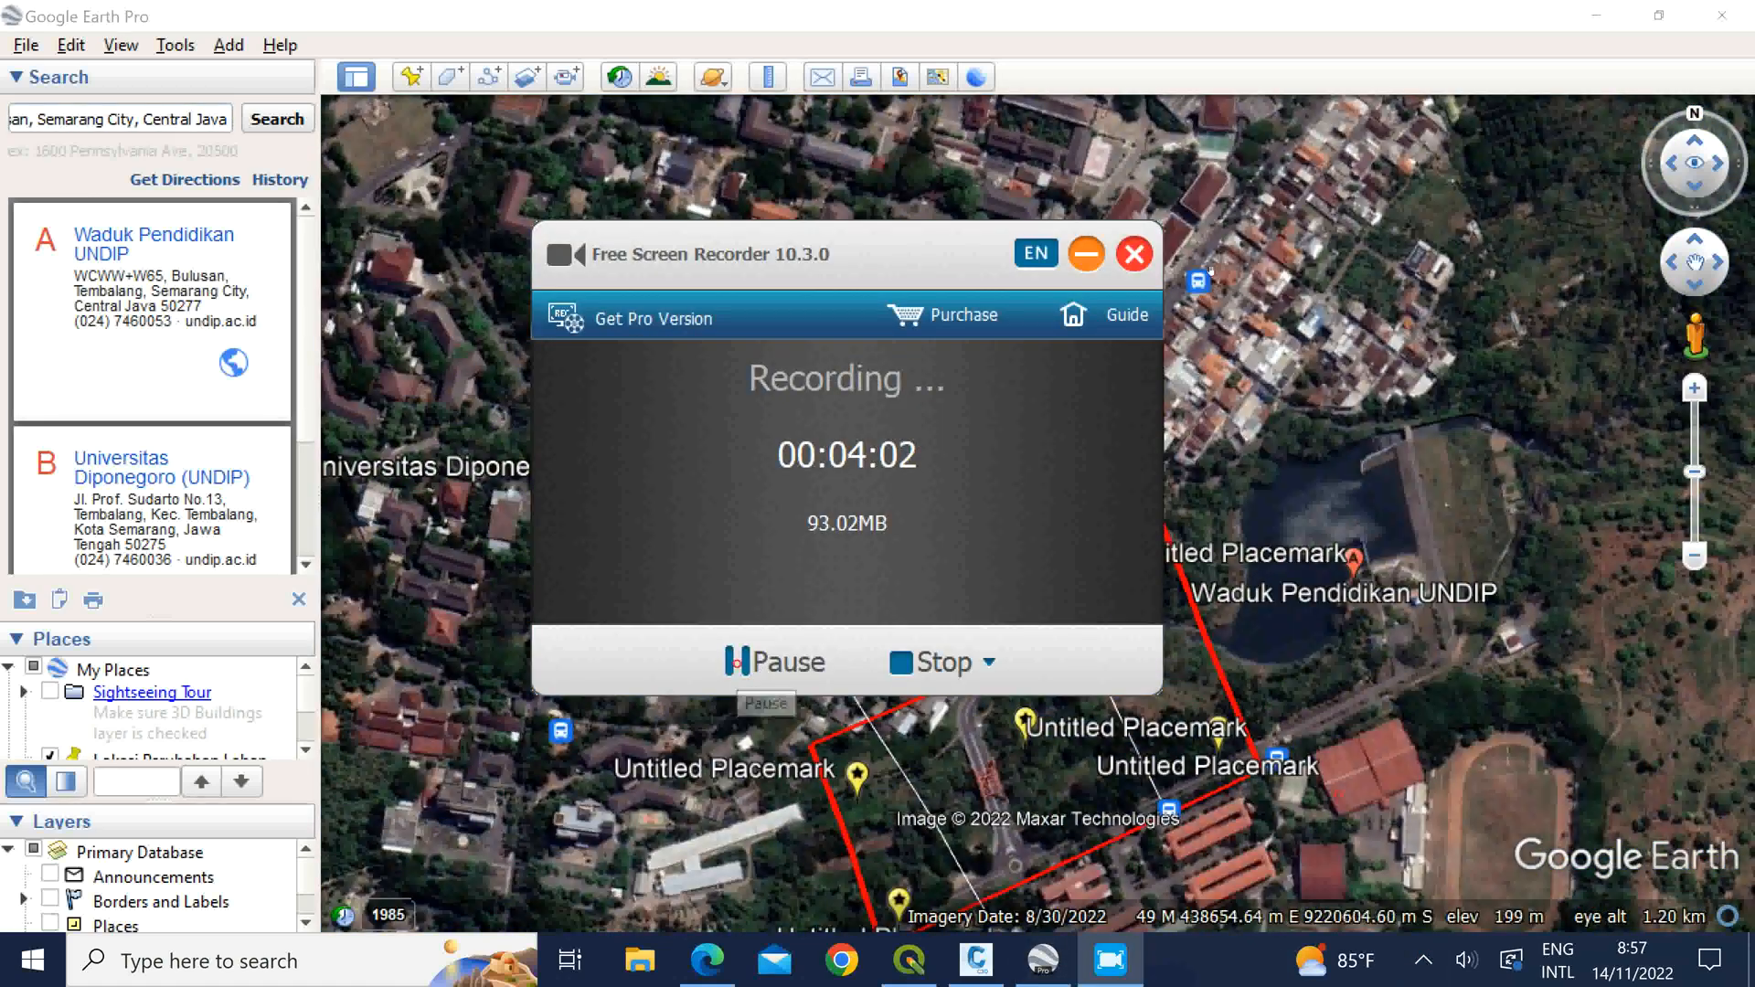
left_click(1090, 254)
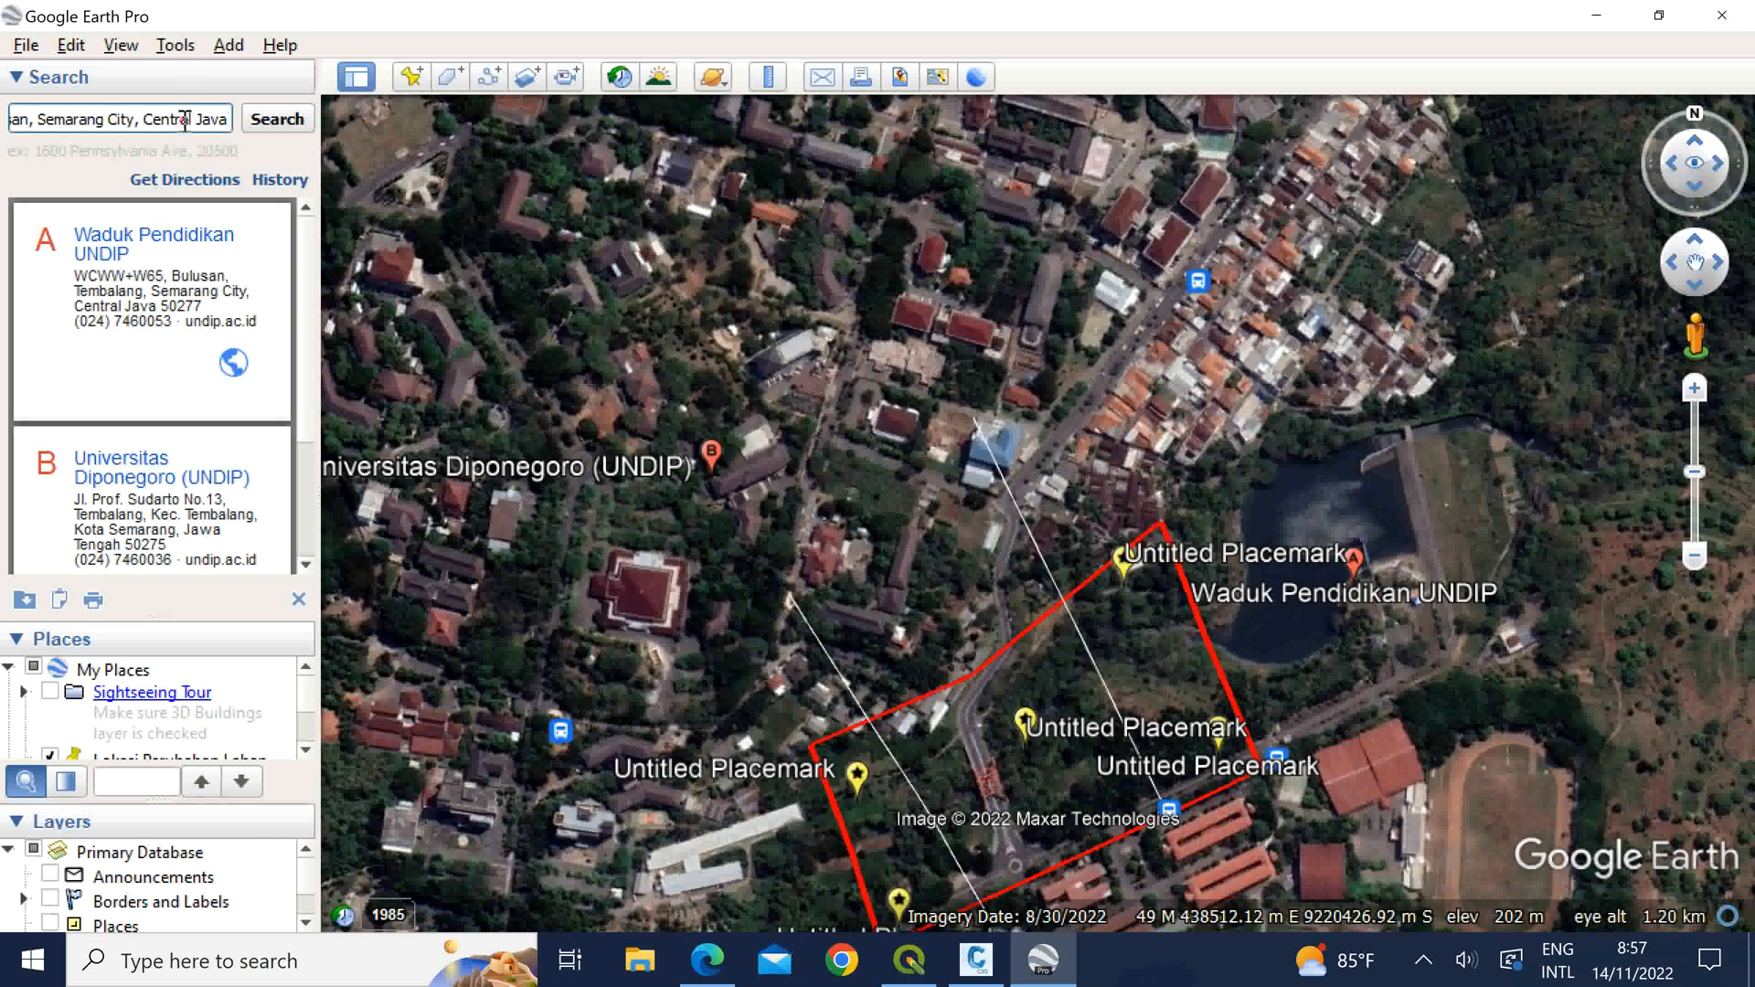
Step: Bring the beginning of the search query into view and rerun the search for Waduk Pendidikan UNDIP
key("Left")
key("Left")
key("Left")
key("Left")
key("Left")
key("Left")
key("Left")
key("Left")
key("Left")
key("Left")
key("Left")
key("Left")
key("Left")
key("Left")
key("Left")
key("Left")
key("Left")
key("Left")
key("Left")
key("Left")
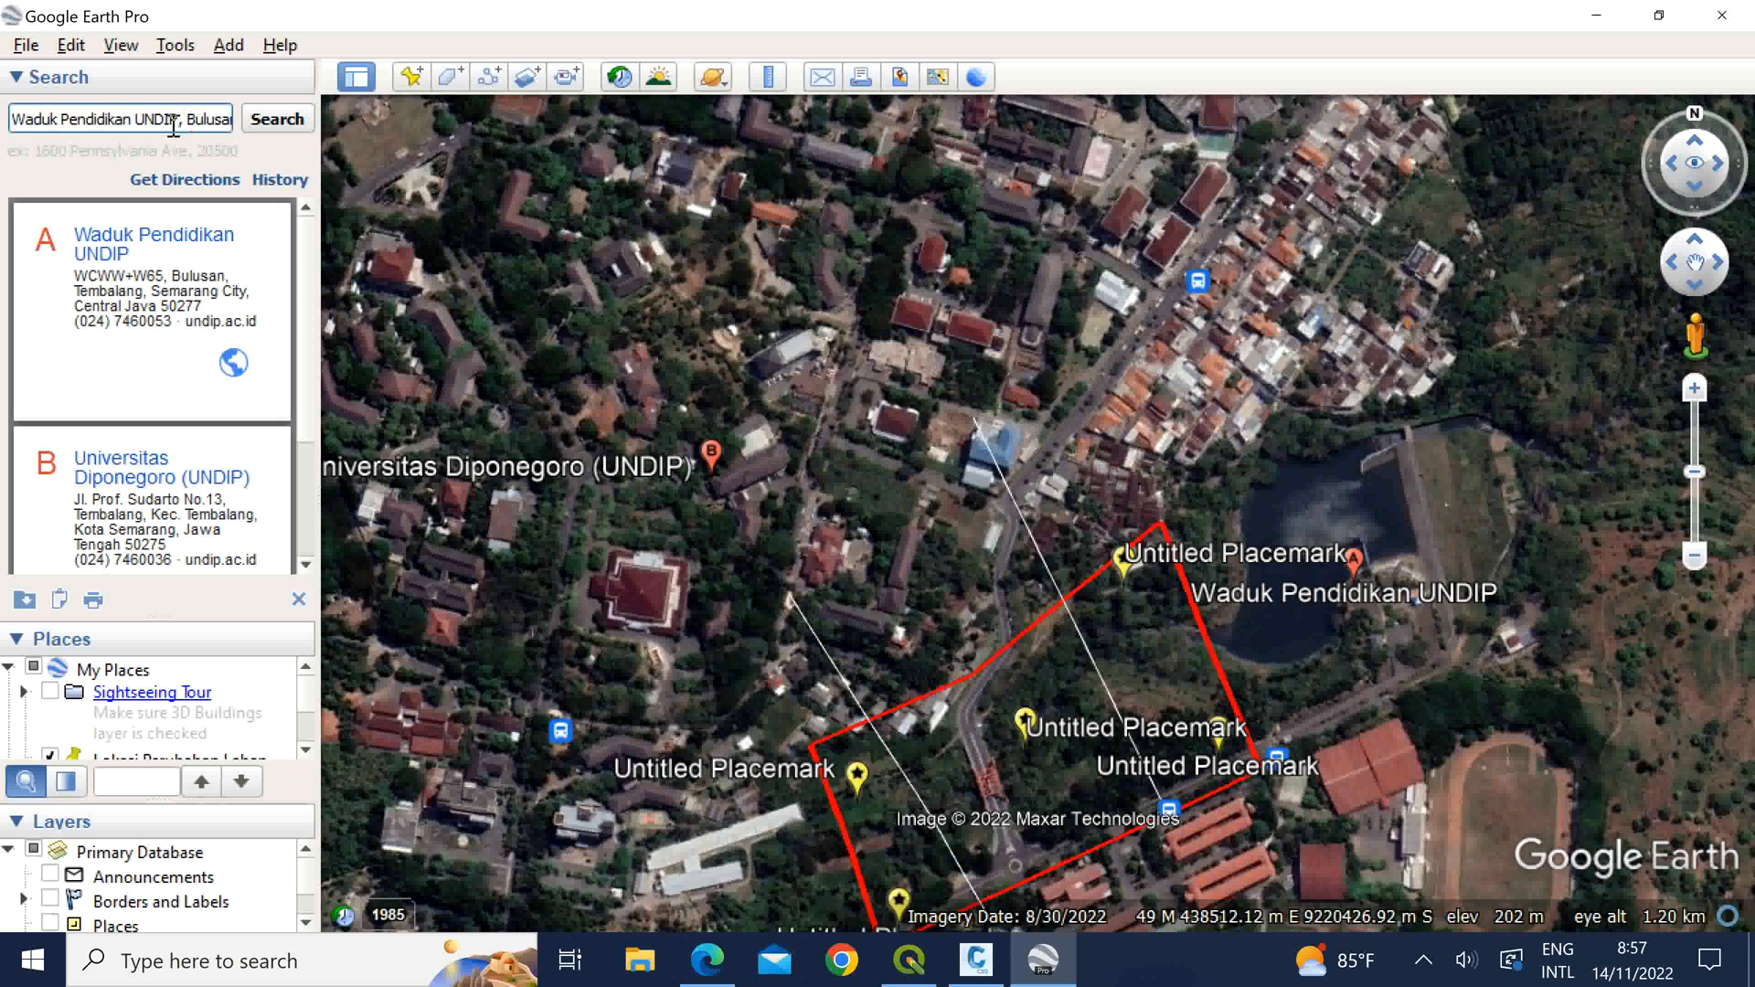
left_click(272, 125)
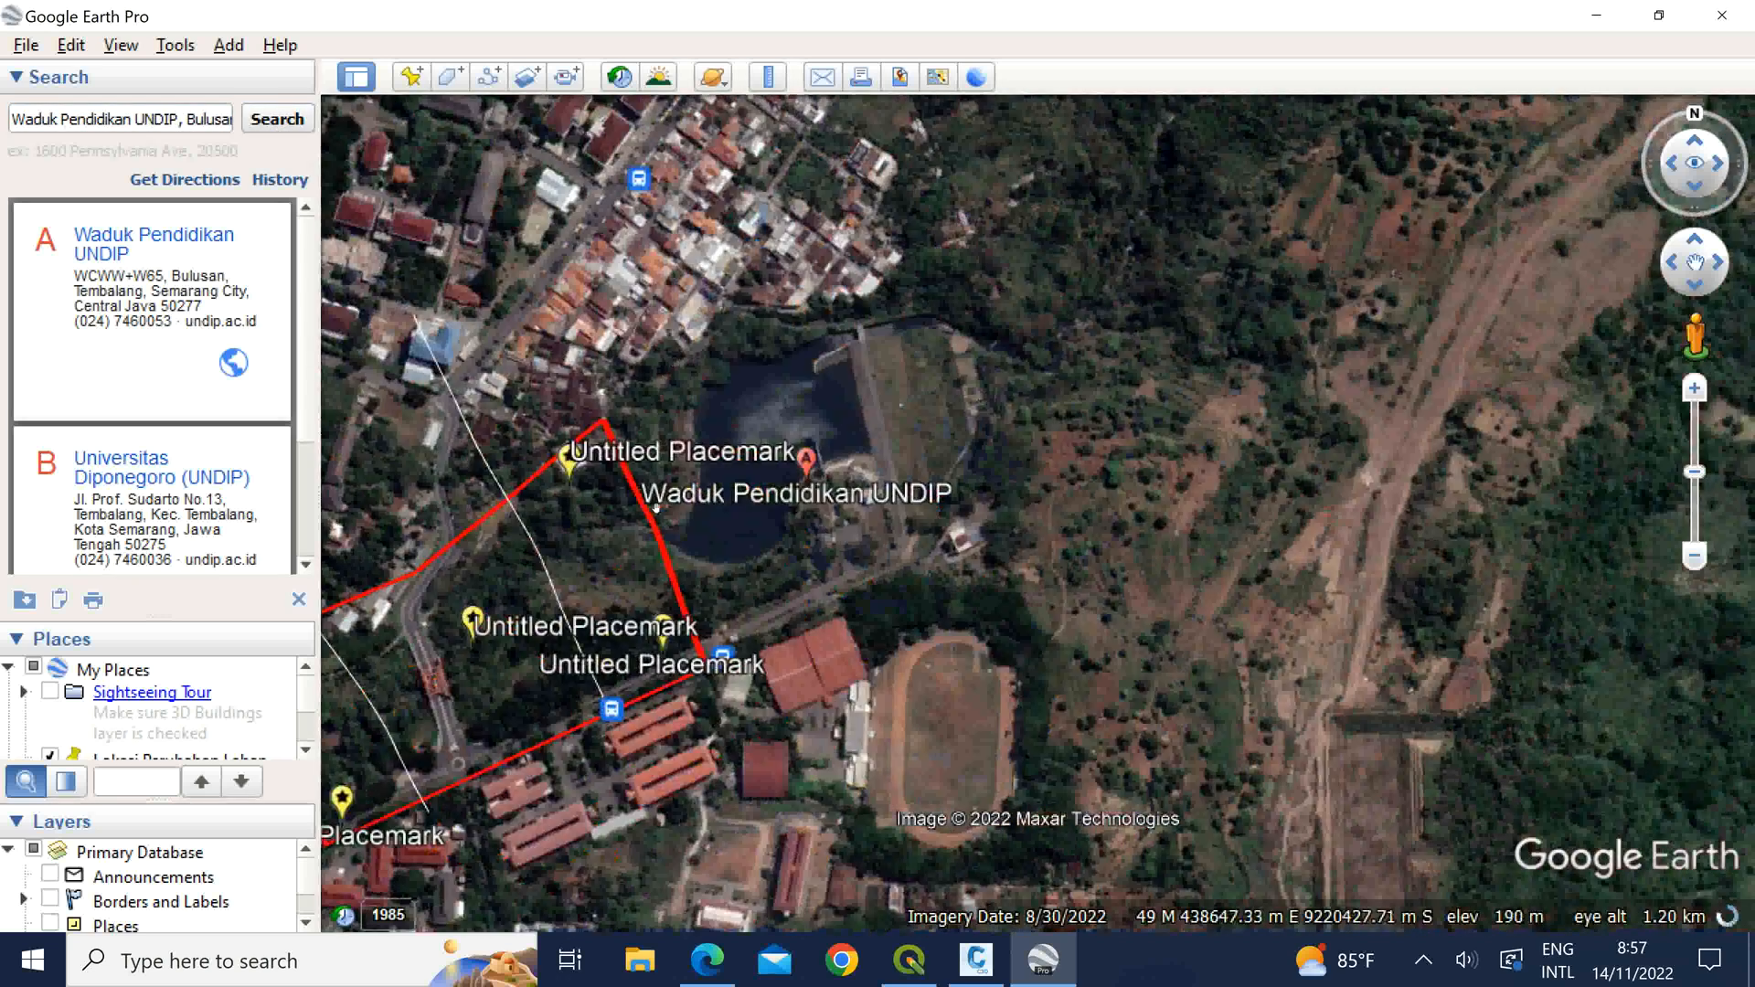
Step: Examine the terrain east of Waduk Pendidikan UNDIP as far as the bare excavated valley beside the housing
left_click_drag(885, 404, 701, 542)
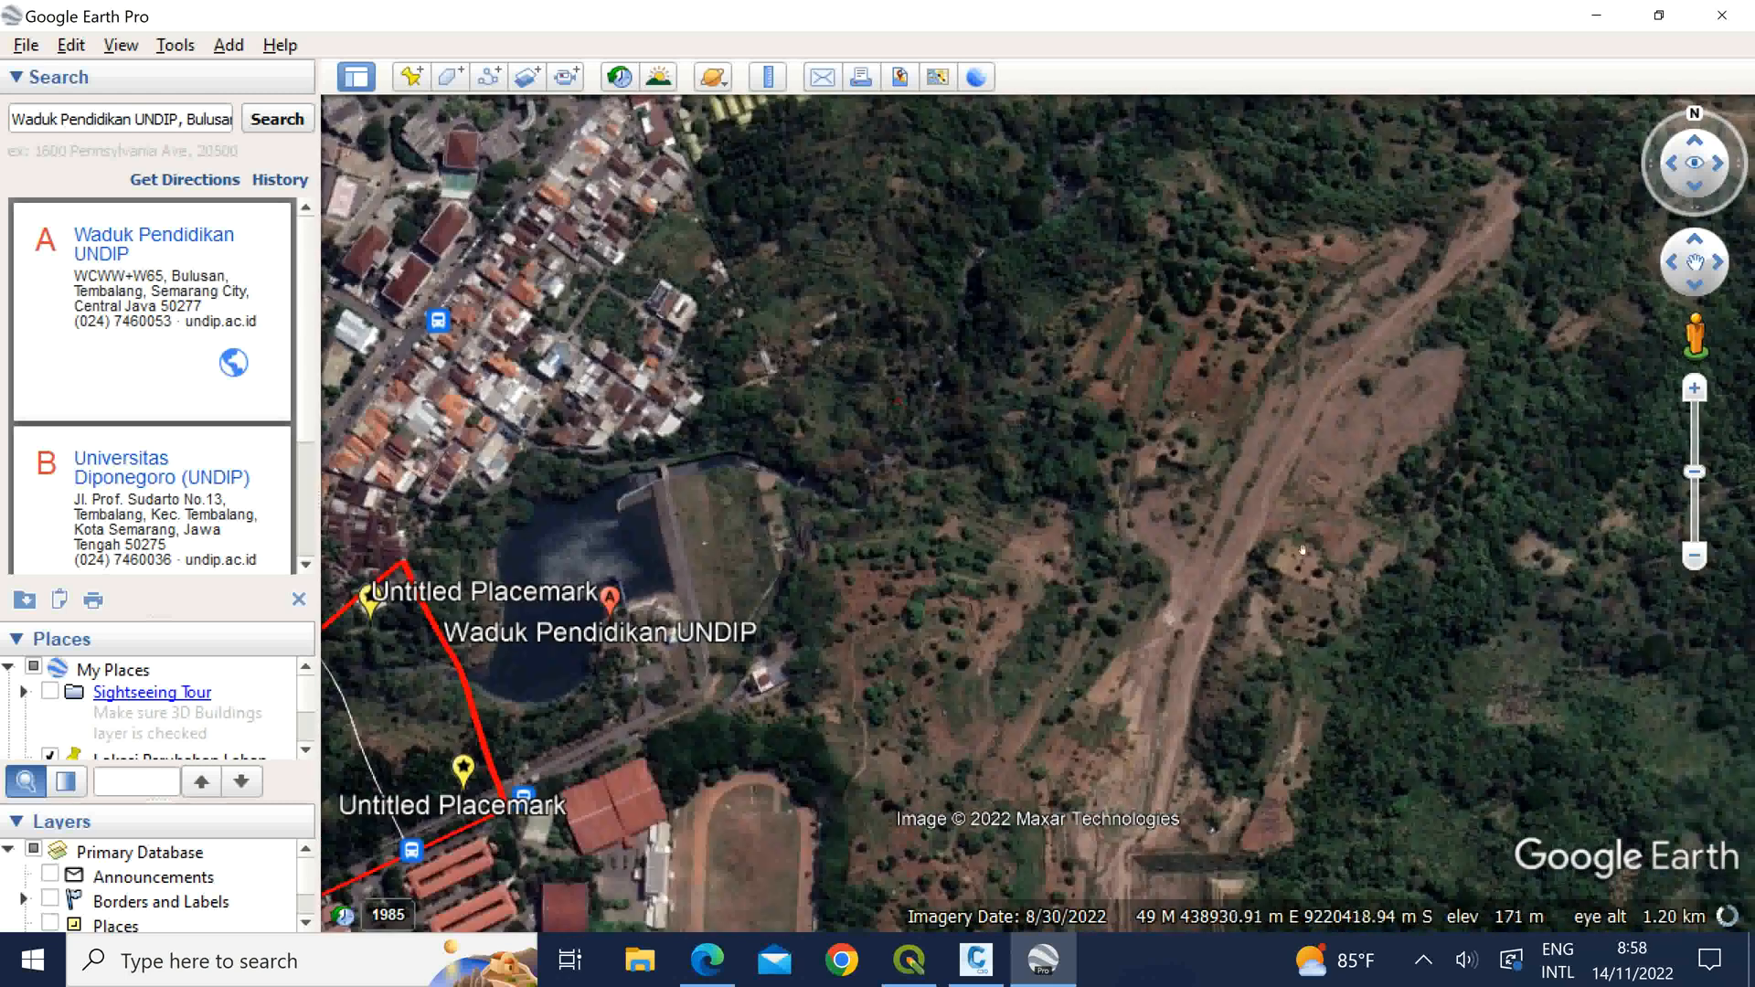
left_click(1696, 554)
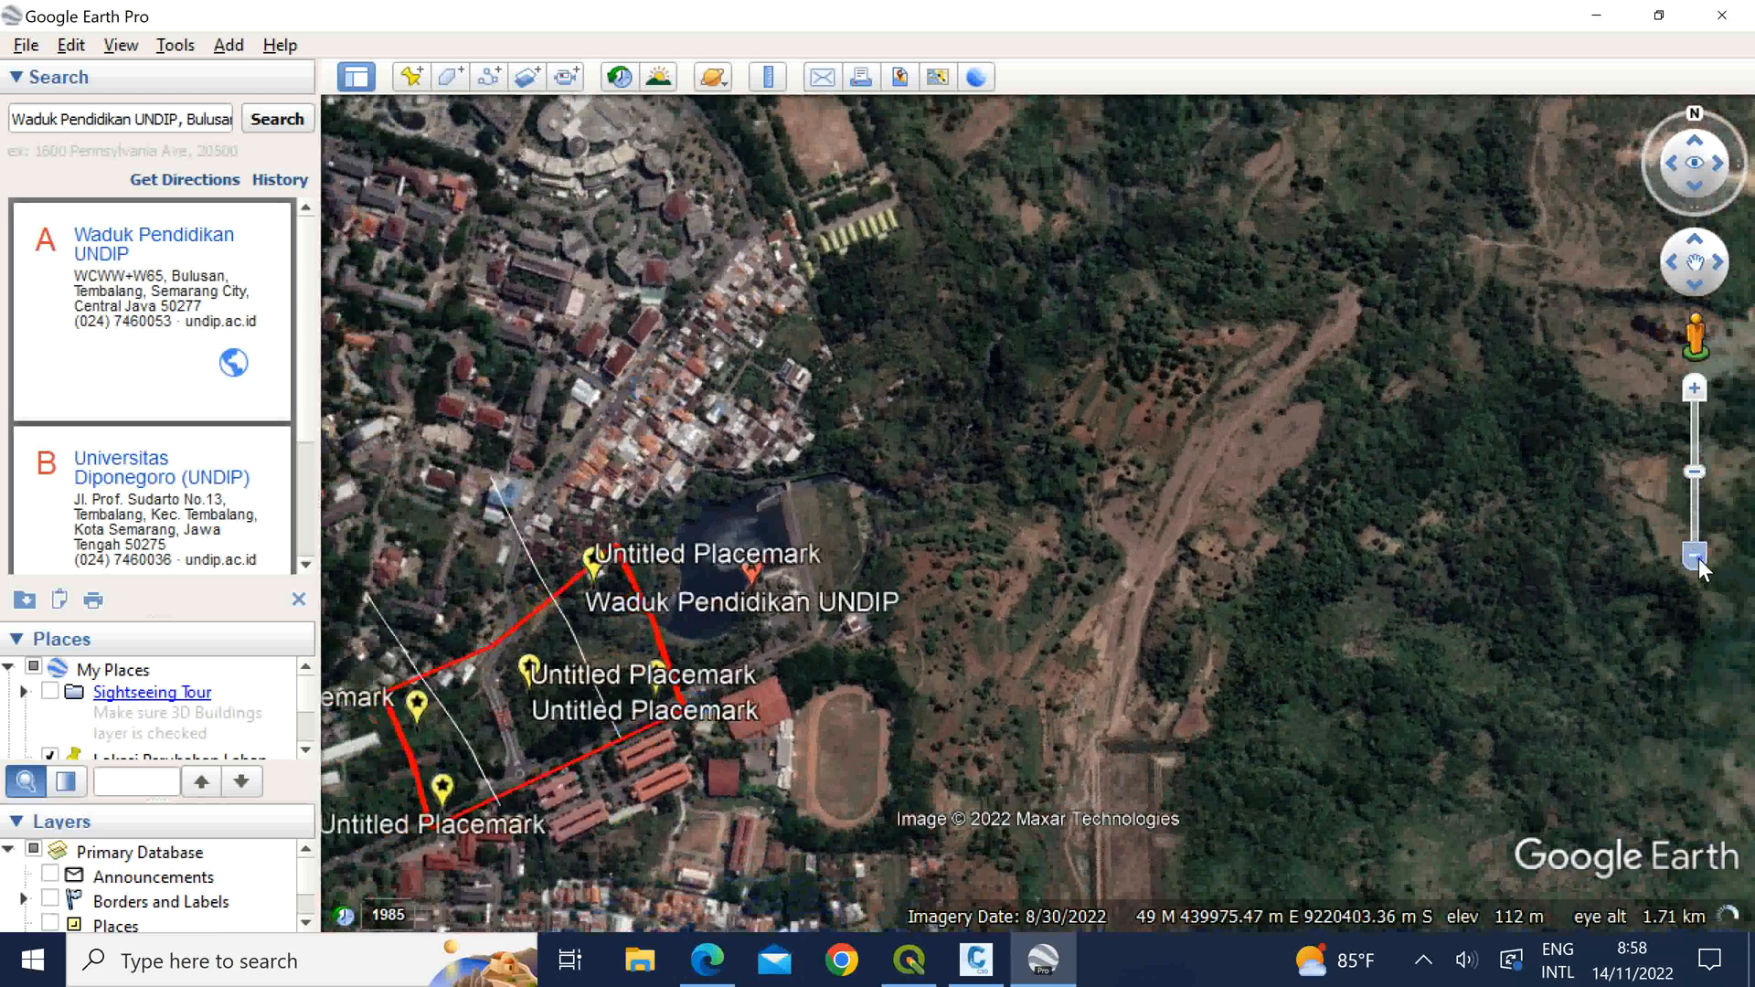
left_click(1699, 559)
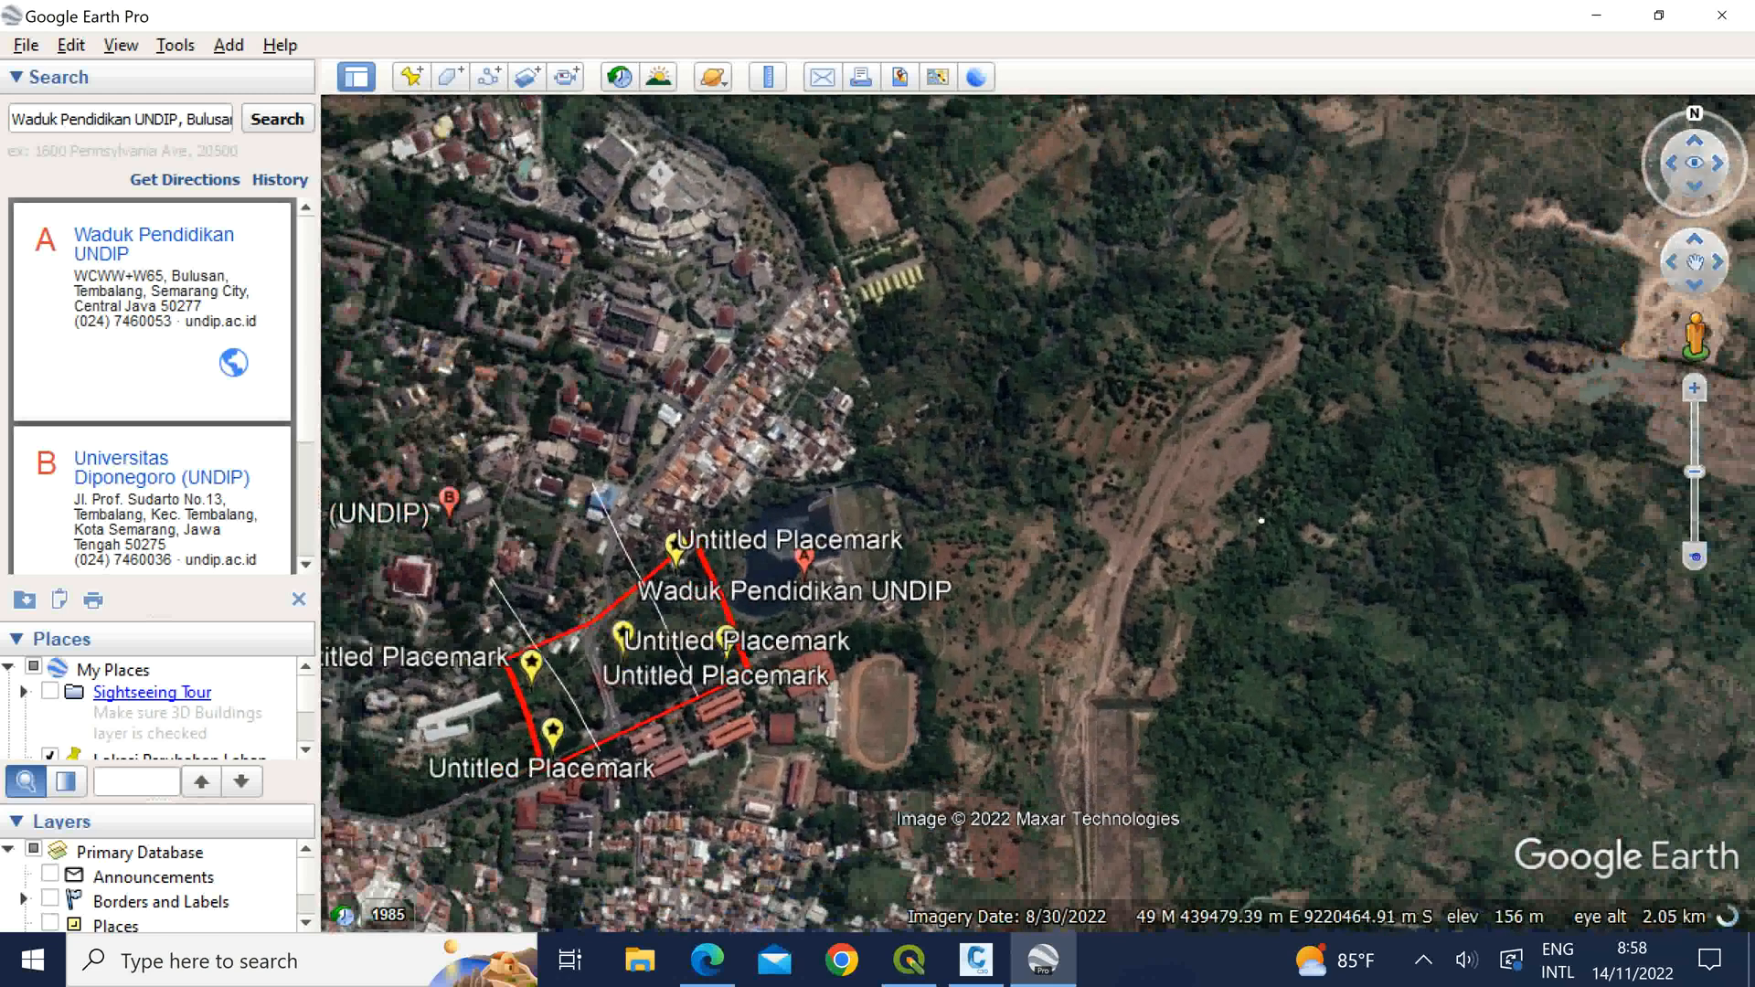
left_click_drag(1268, 512, 1177, 603)
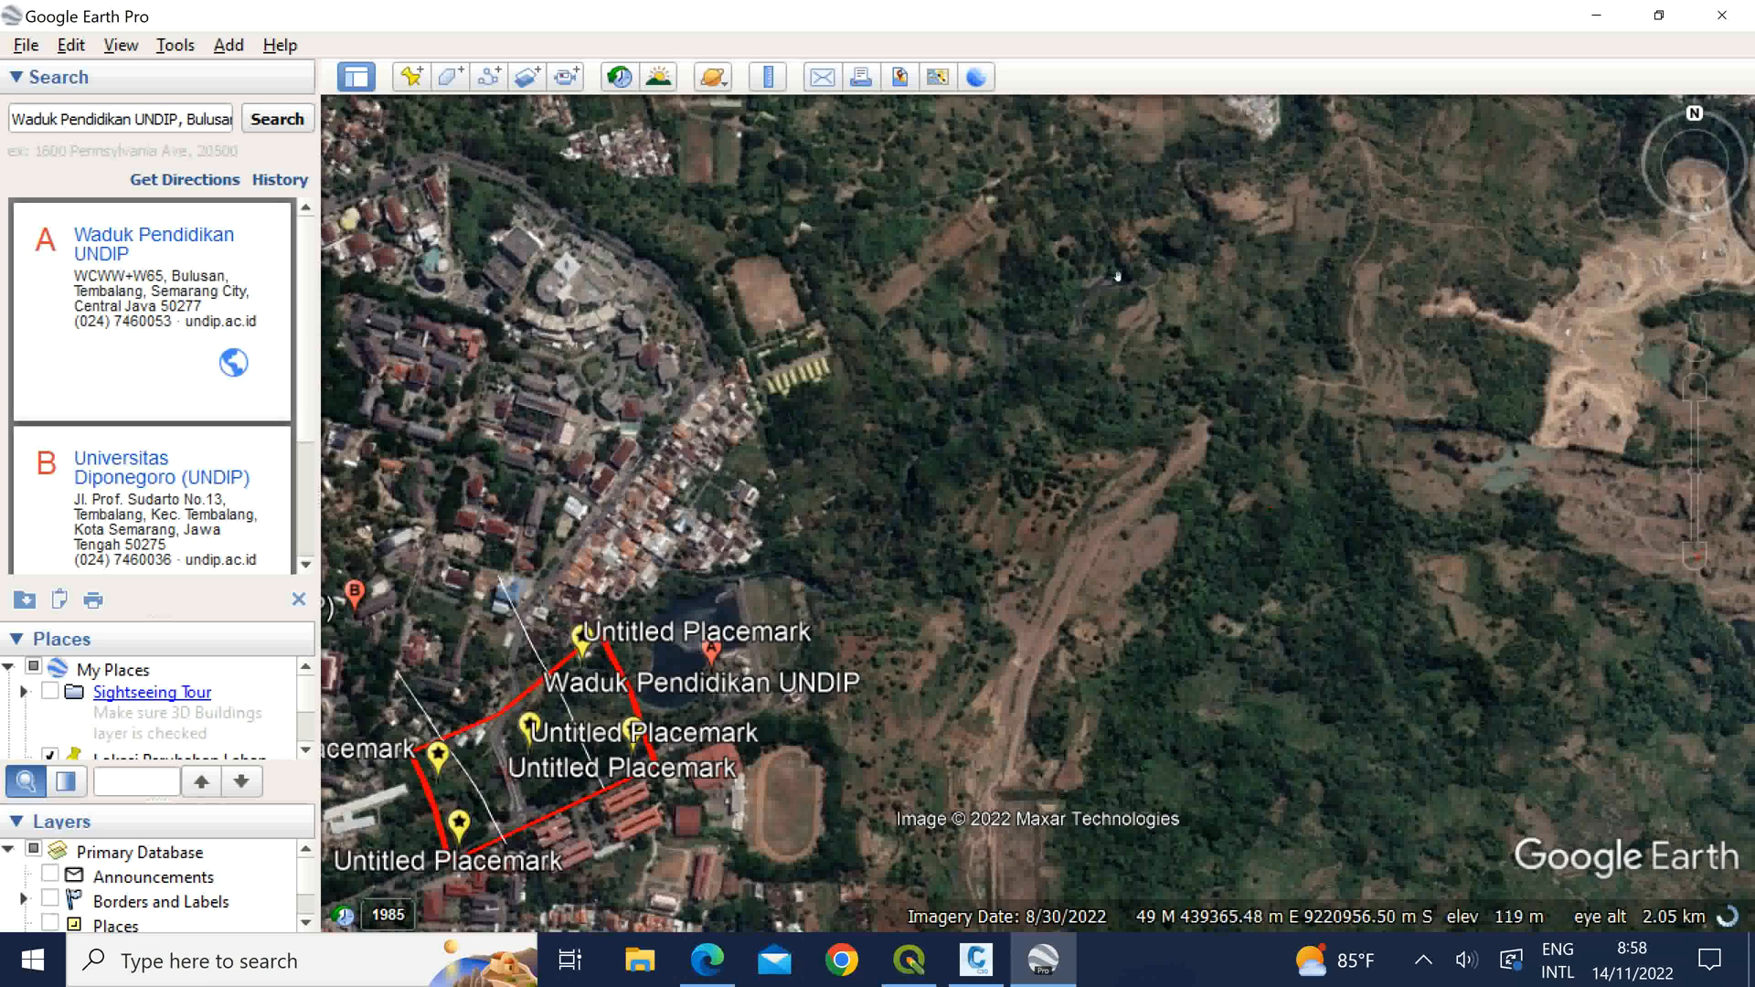
left_click_drag(1207, 229, 919, 489)
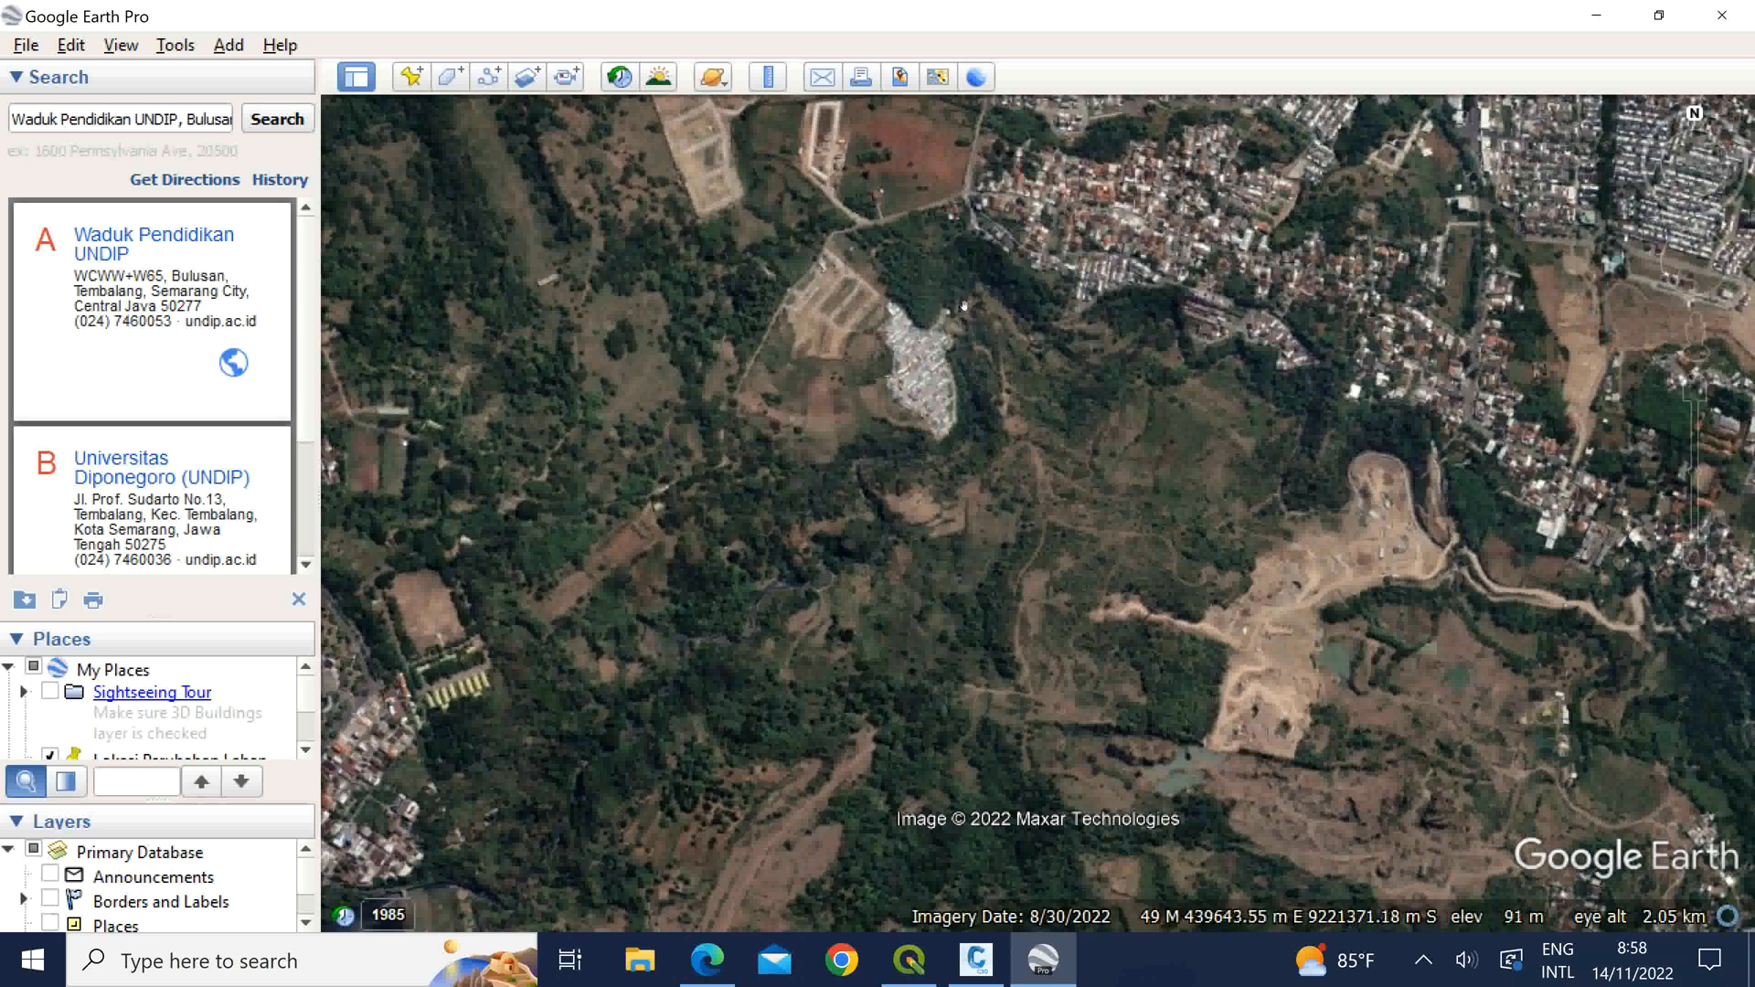
left_click_drag(1205, 364, 932, 285)
left_click_drag(1208, 481, 1143, 398)
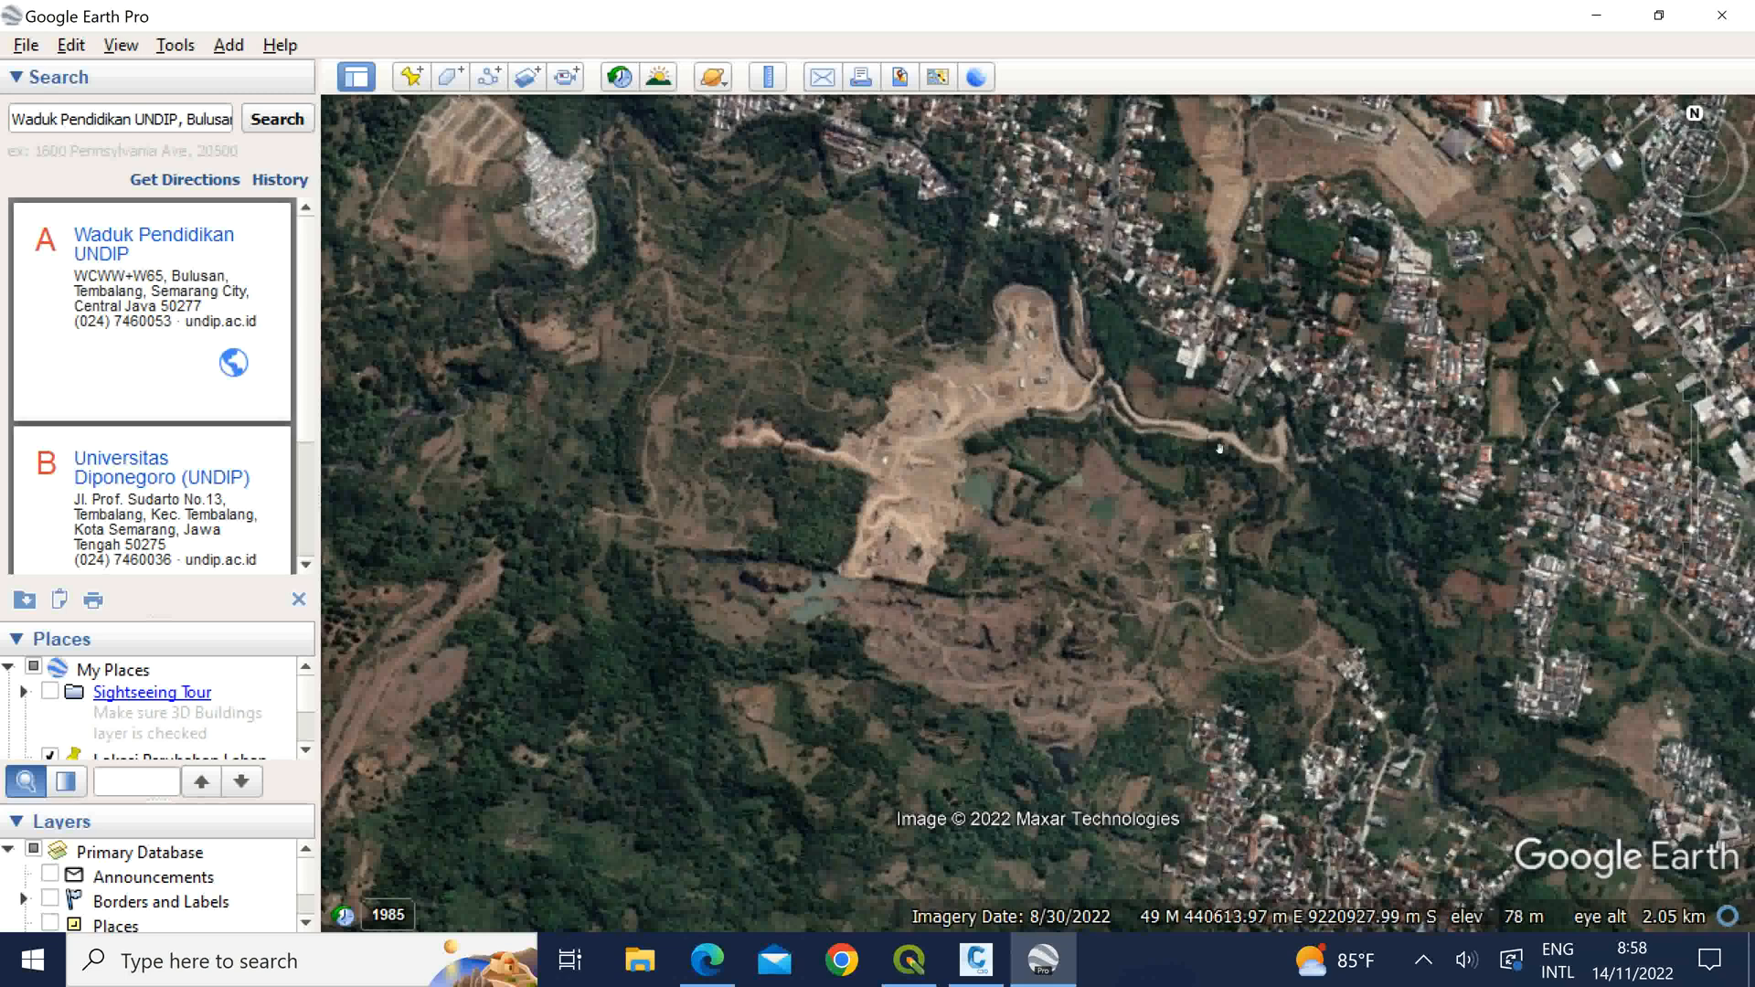
left_click_drag(1103, 522, 939, 544)
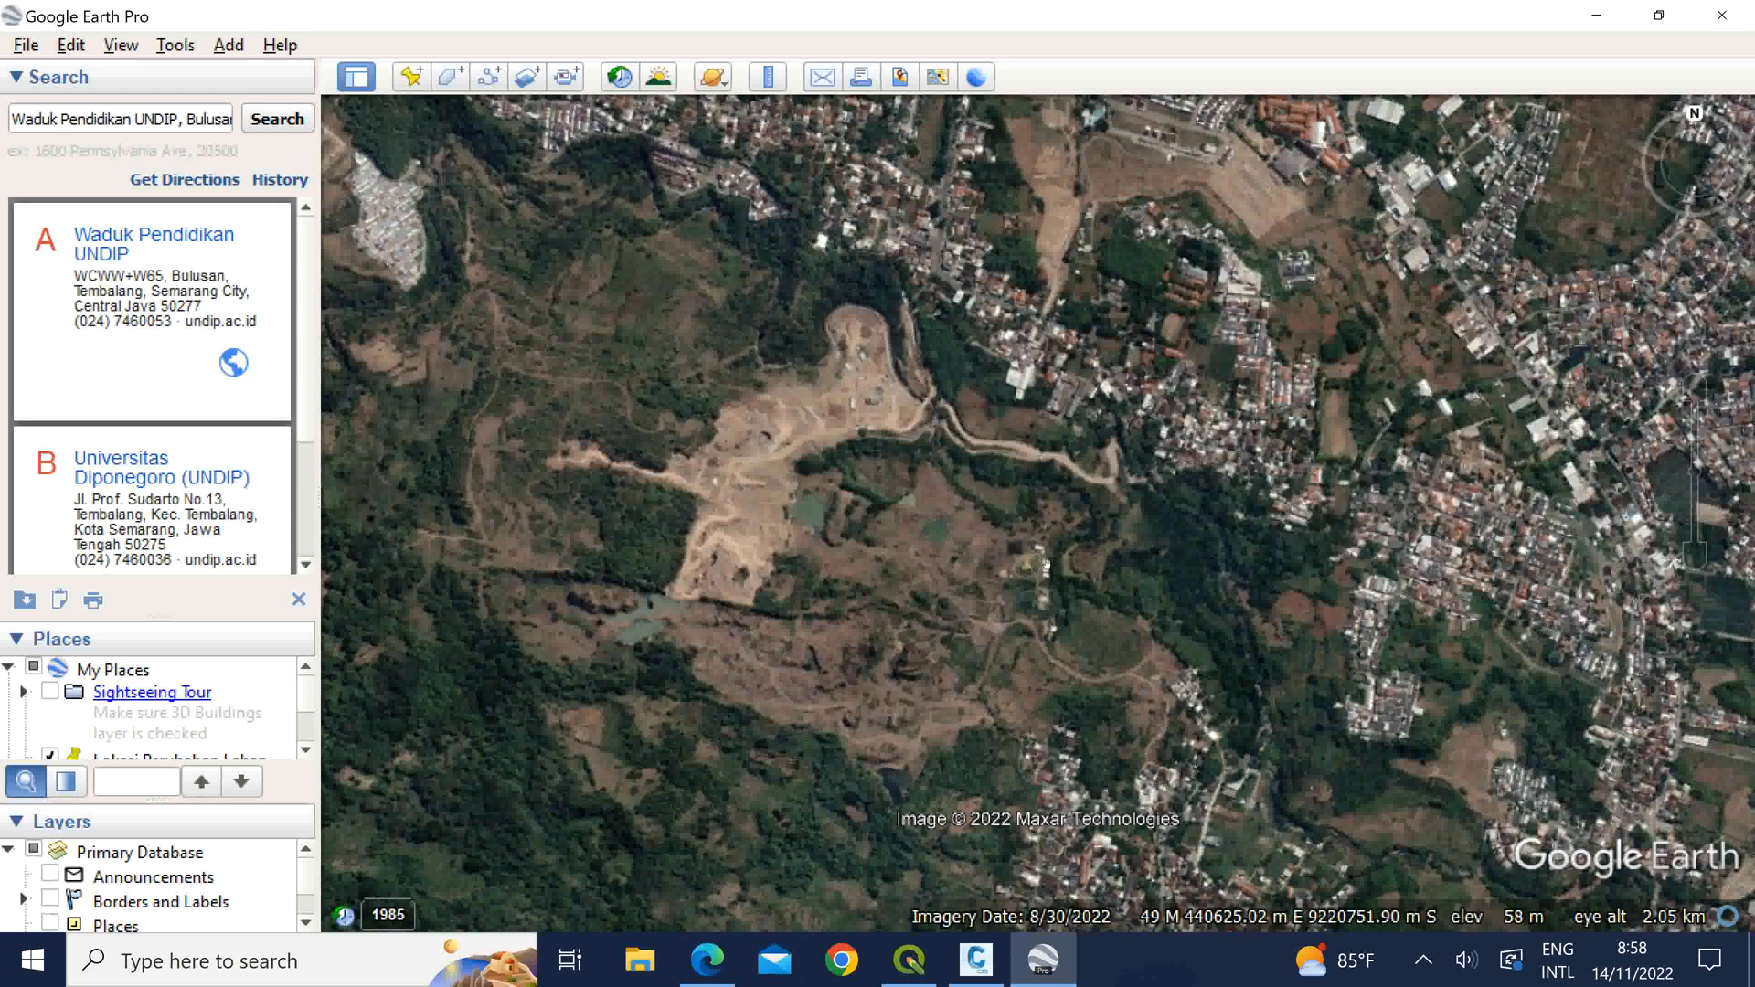
Step: Inspect the relief of the excavated valley in a tilted 3D view, then from above at closer range
middle_click_drag(1046, 564, 1053, 502)
middle_click_drag(1096, 718, 1023, 766)
middle_click_drag(1056, 460, 1053, 611)
middle_click_drag(1023, 489, 1002, 596)
scroll(1019, 530, "up", 3)
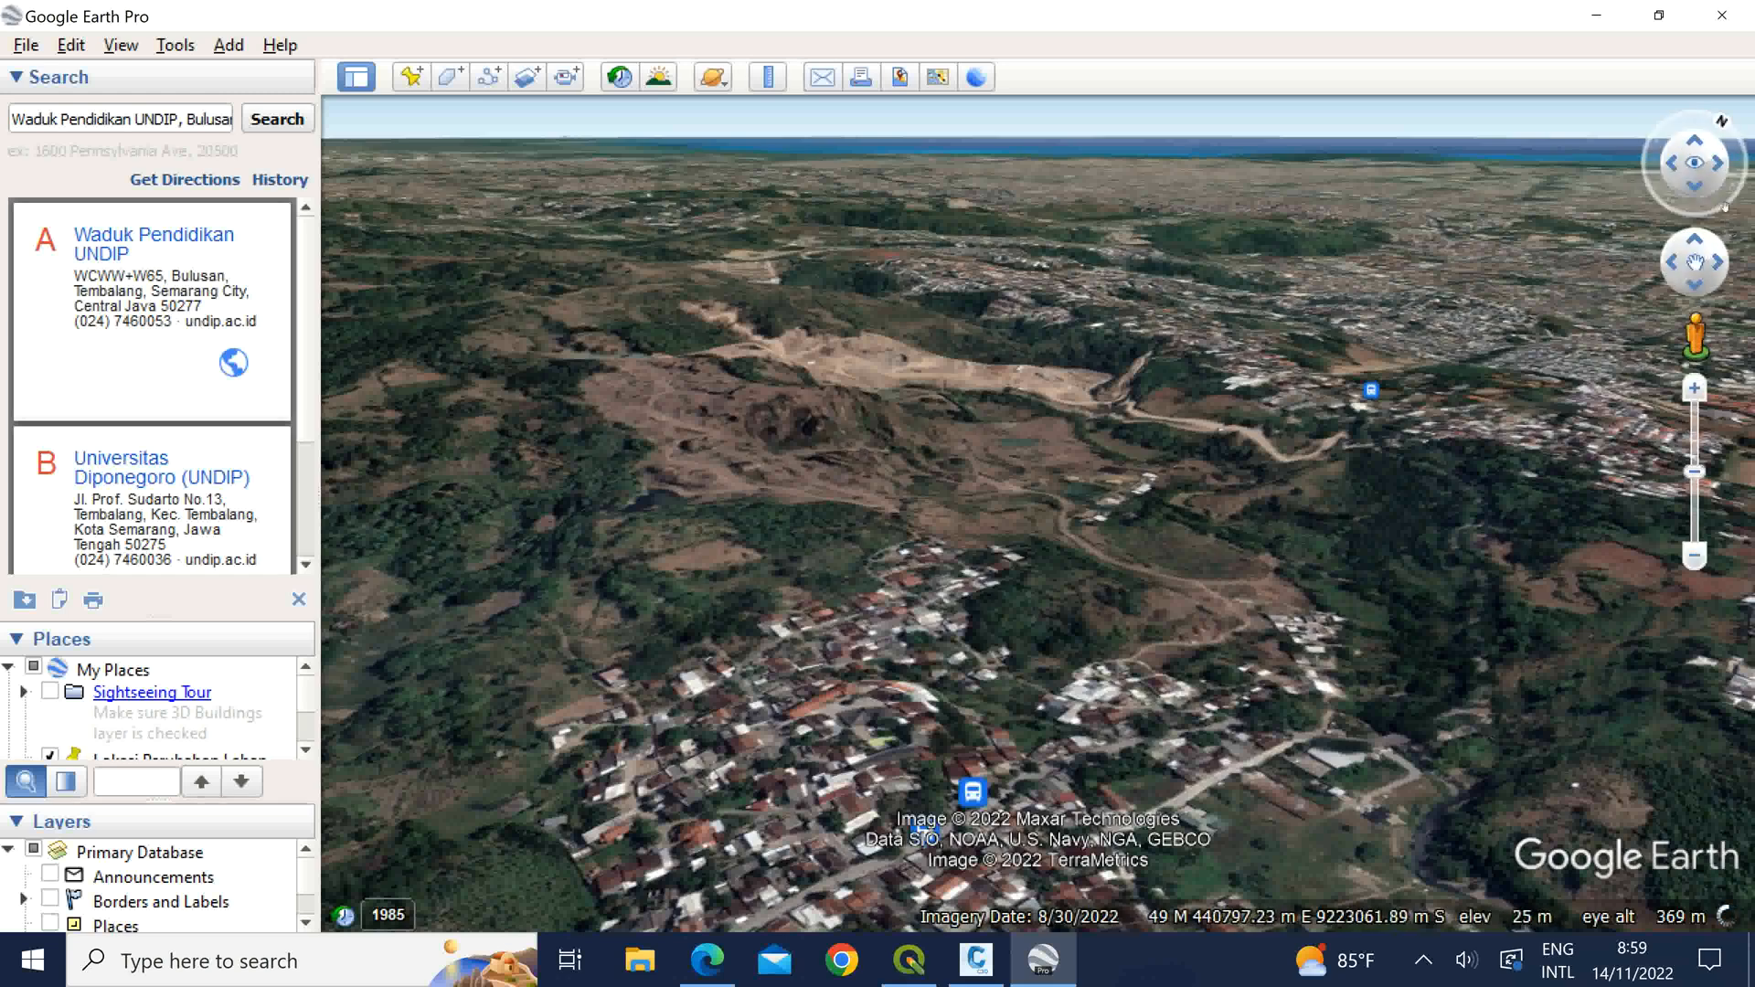
middle_click_drag(1027, 499, 1028, 459)
middle_click_drag(1042, 650, 1037, 285)
scroll(1124, 490, "down", 5)
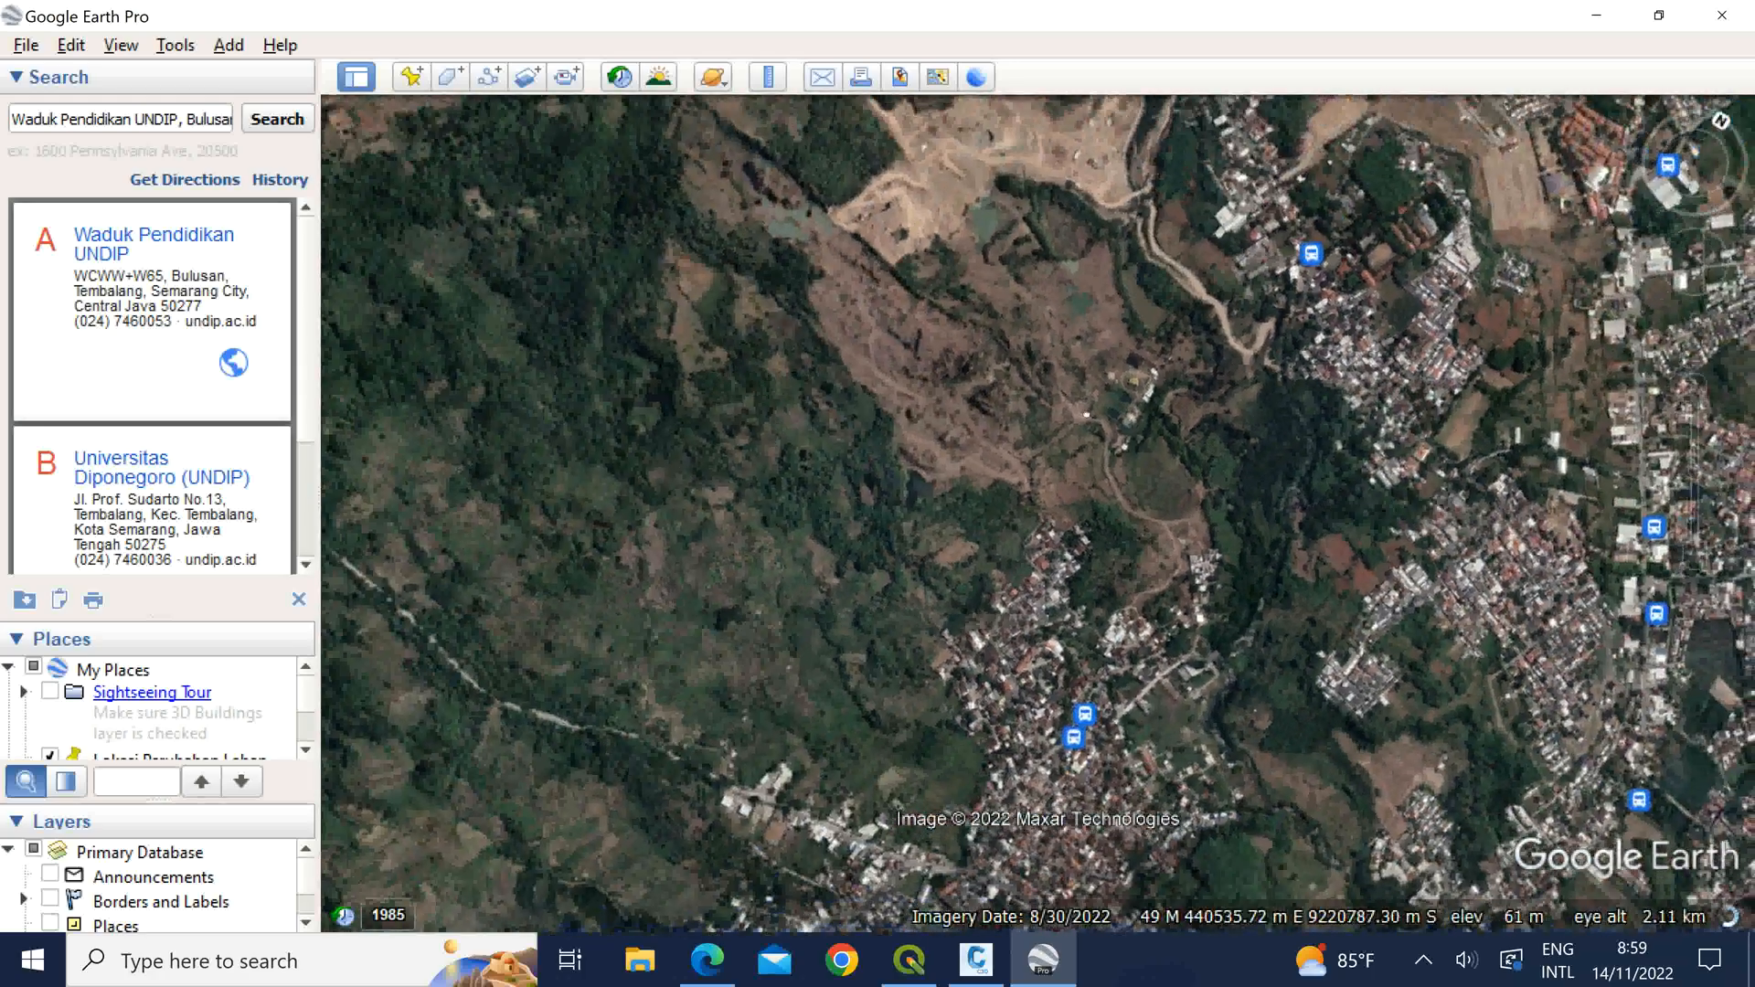
left_click_drag(1117, 340, 1062, 537)
scroll(1008, 510, "up", 5)
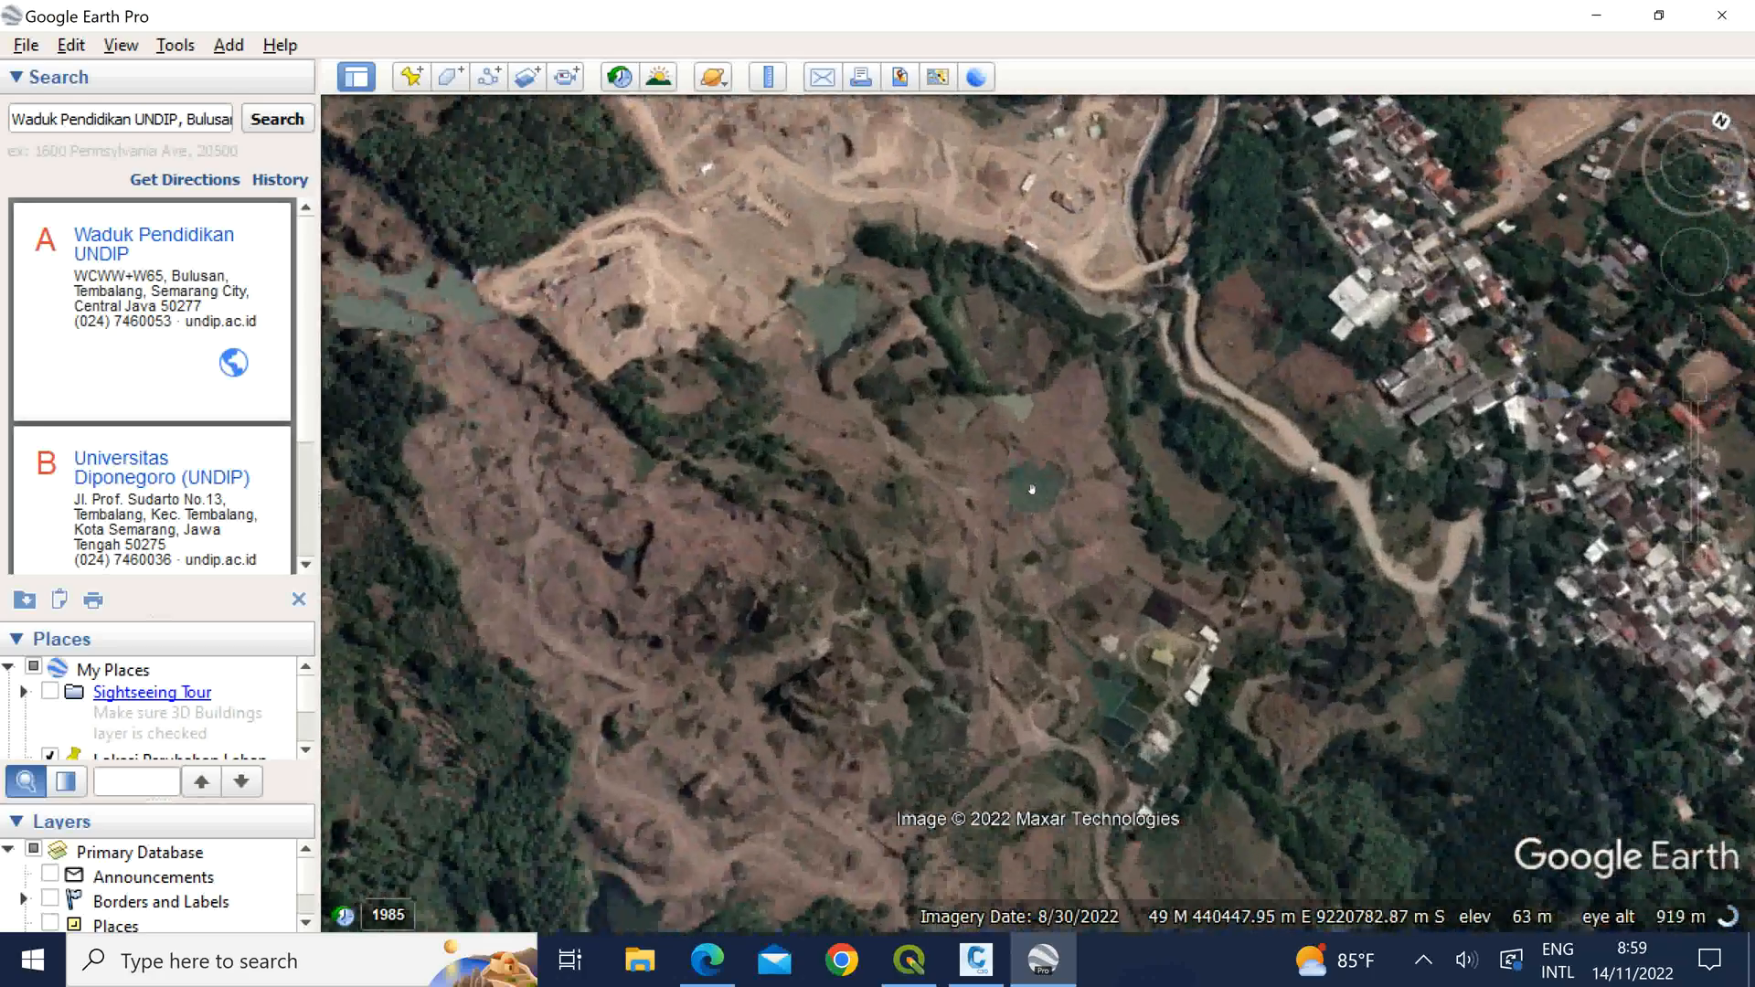
scroll(1032, 474, "down", 3)
left_click_drag(1160, 584, 1053, 505)
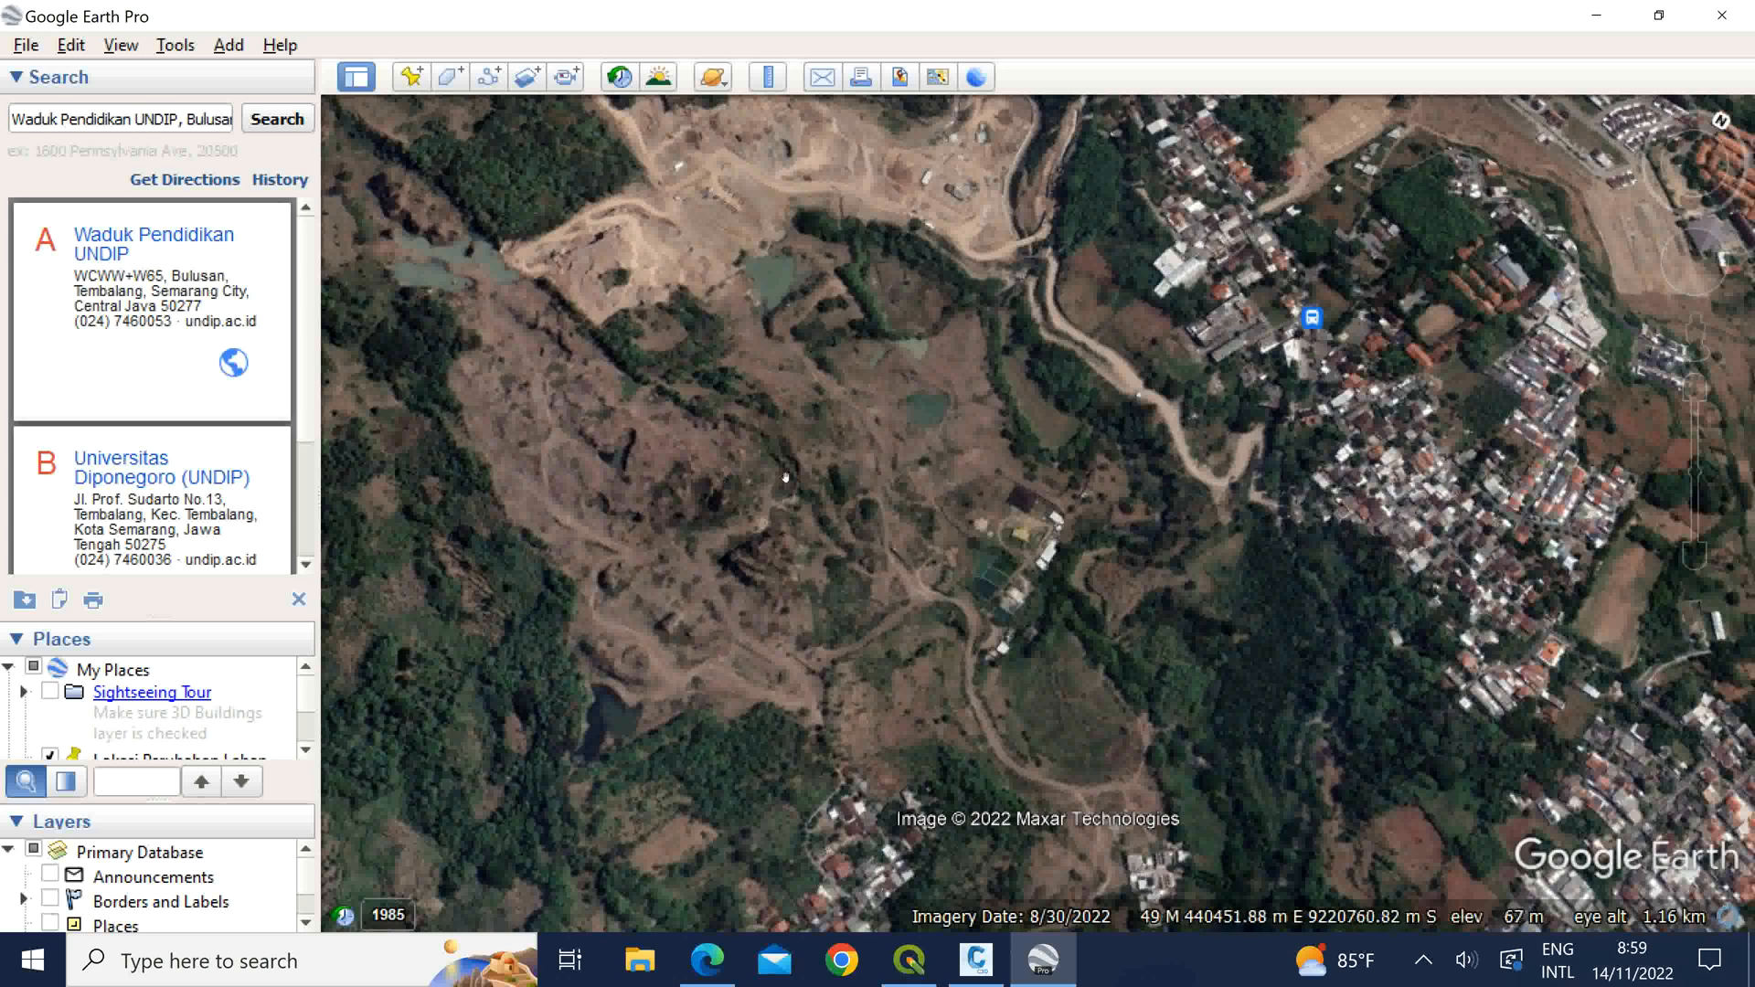
Step: Draw a path named "As Main Dam" about 736 m long across the valley, from the housing edge to the opposite wooded hillside
left_click(487, 77)
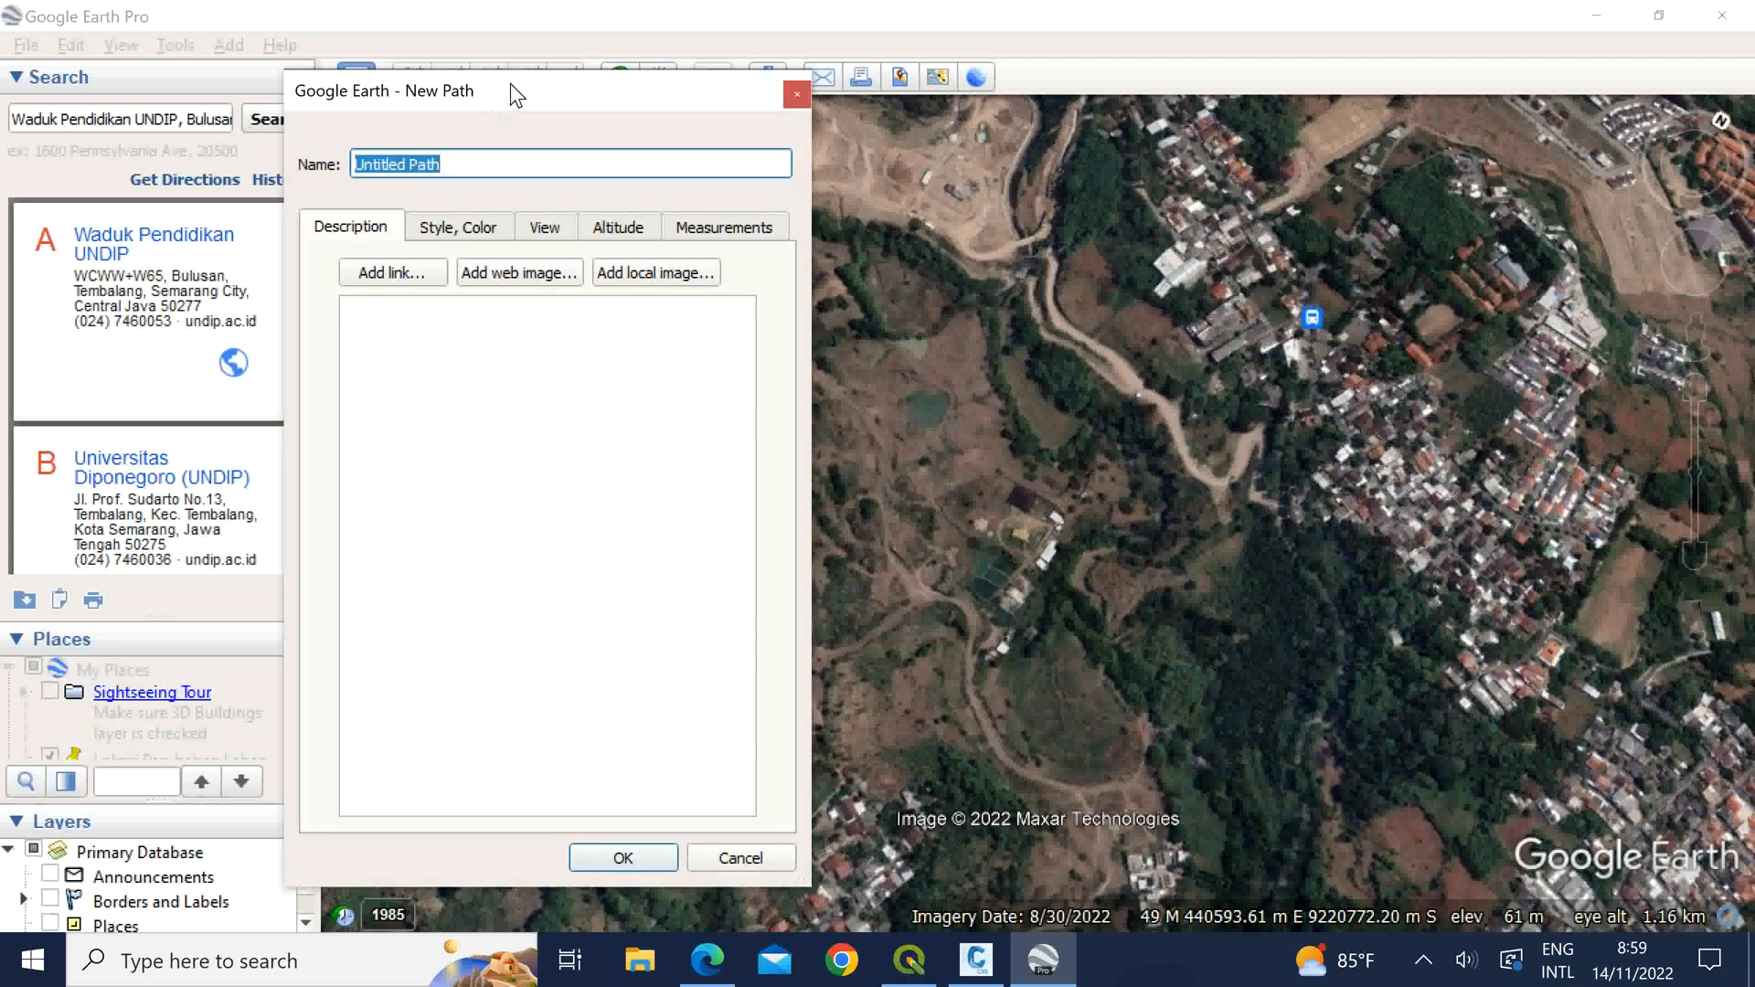
left_click_drag(510, 84, 361, 76)
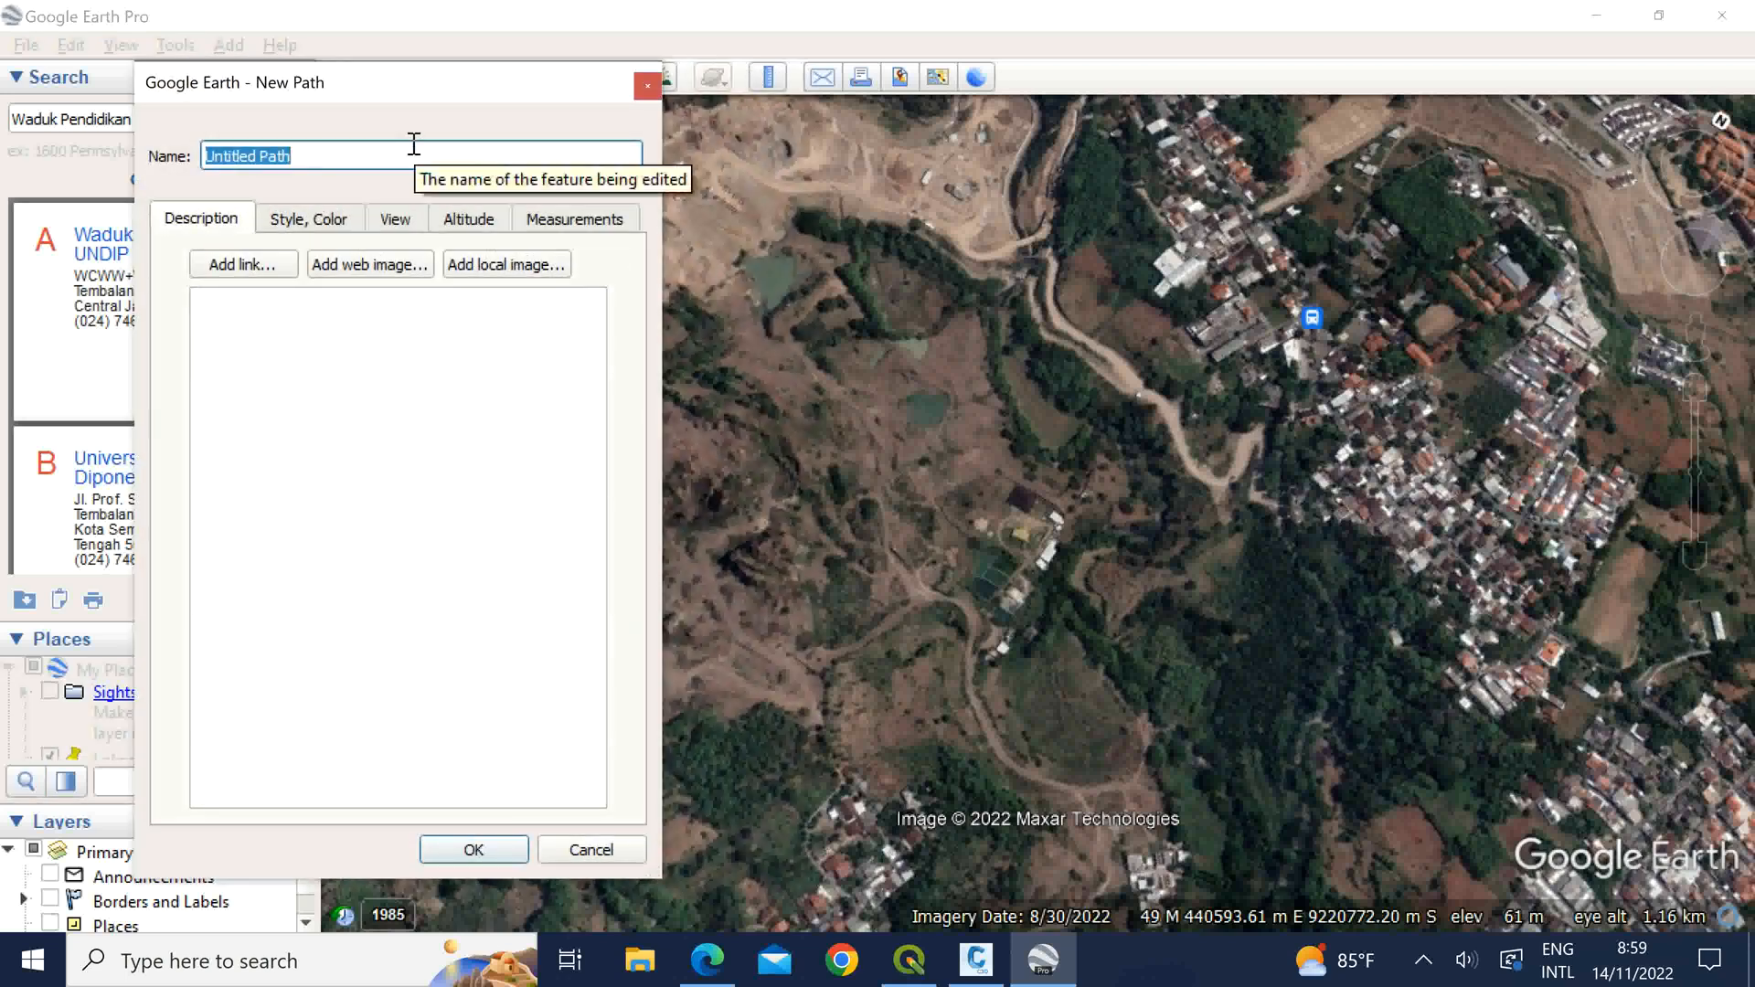
type("As Main Dam")
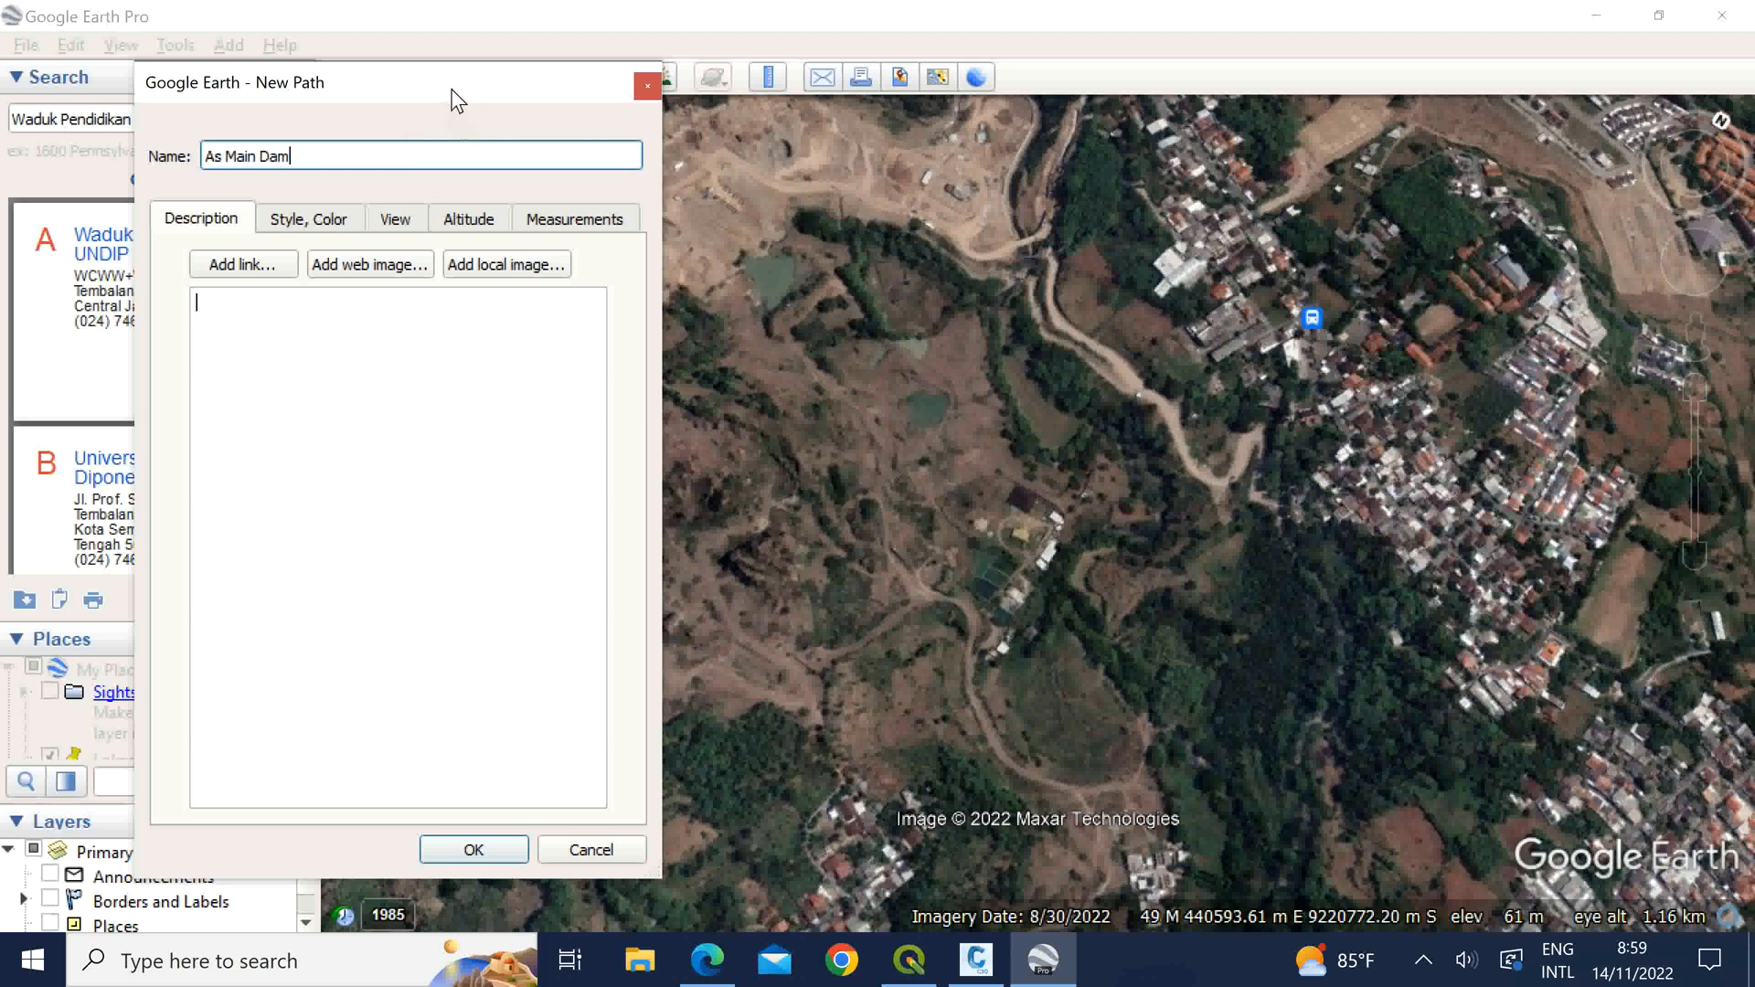
left_click_drag(457, 99, 339, 93)
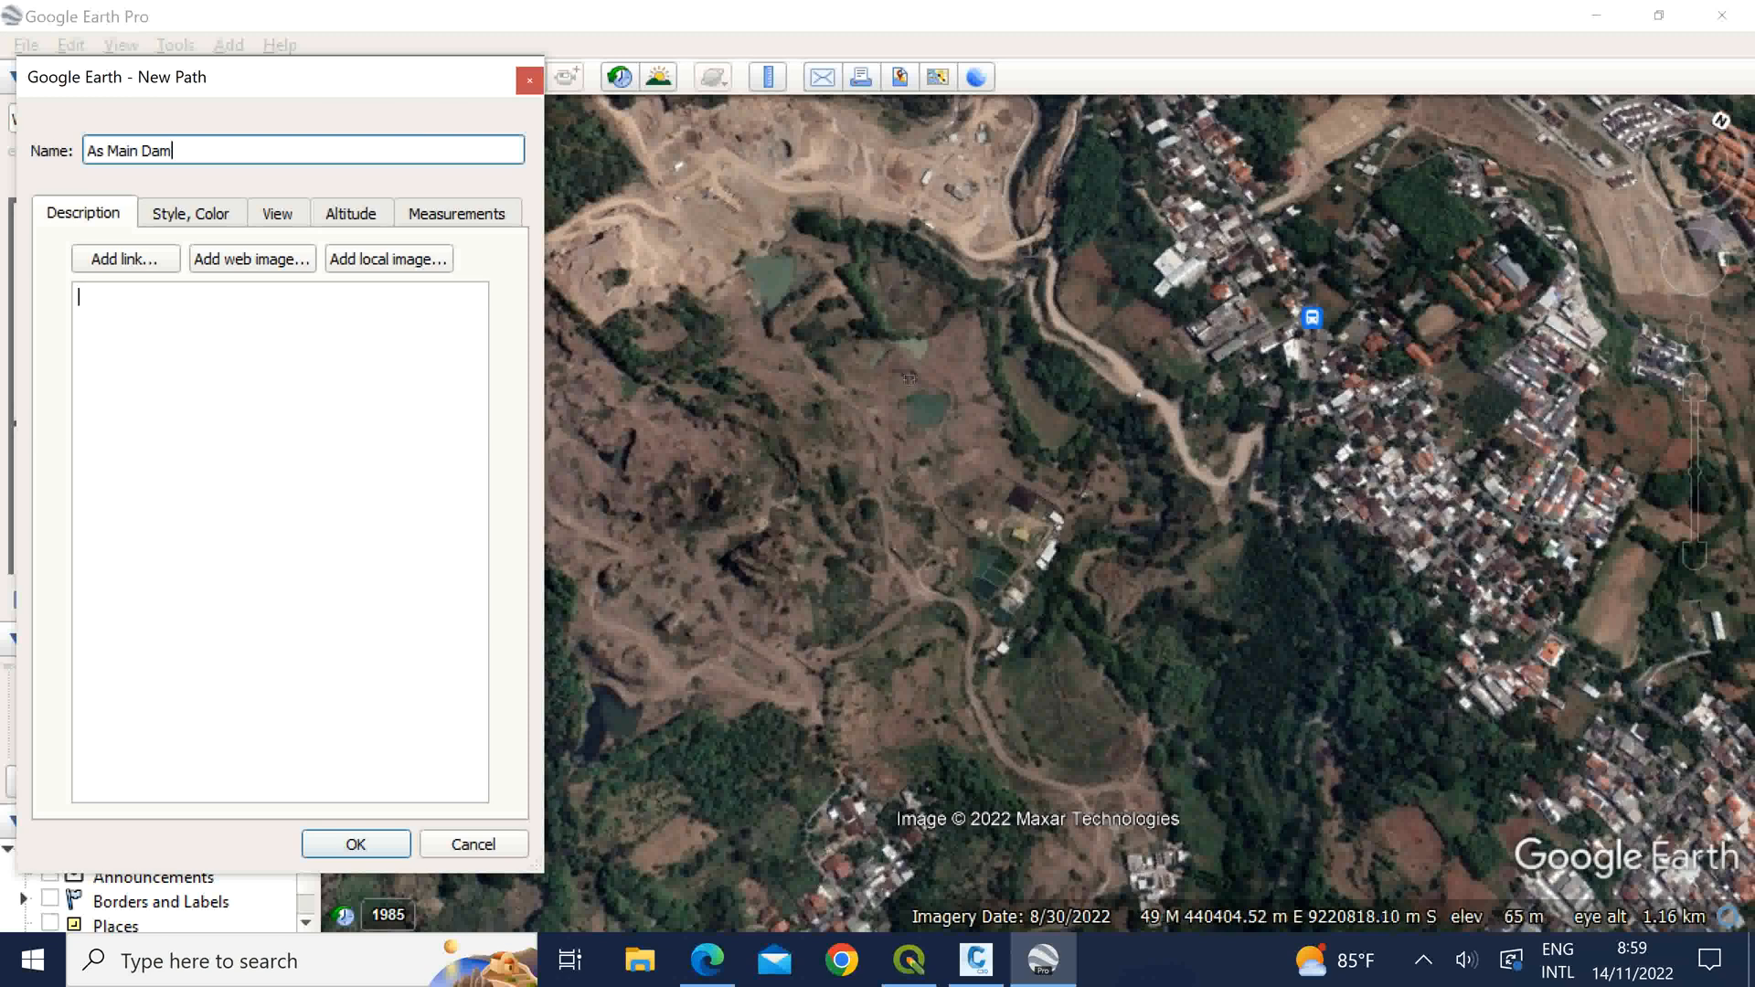
scroll(1250, 469, "down", 2)
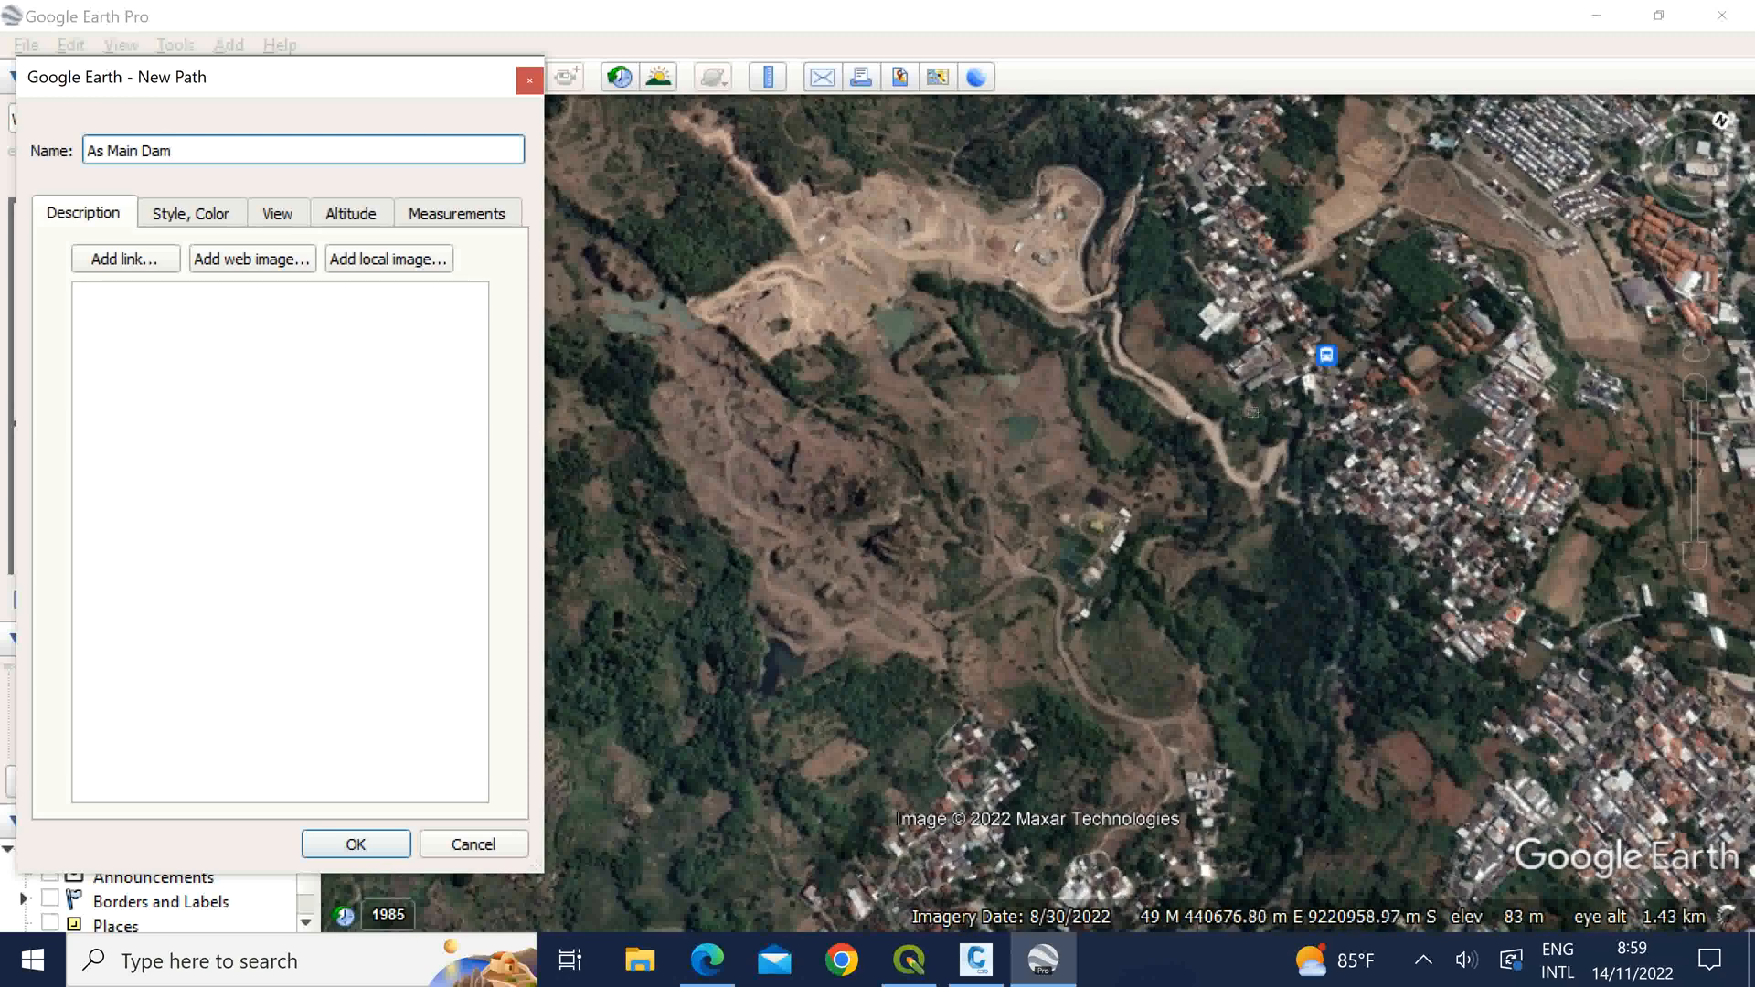
left_click_drag(1258, 411, 1236, 426)
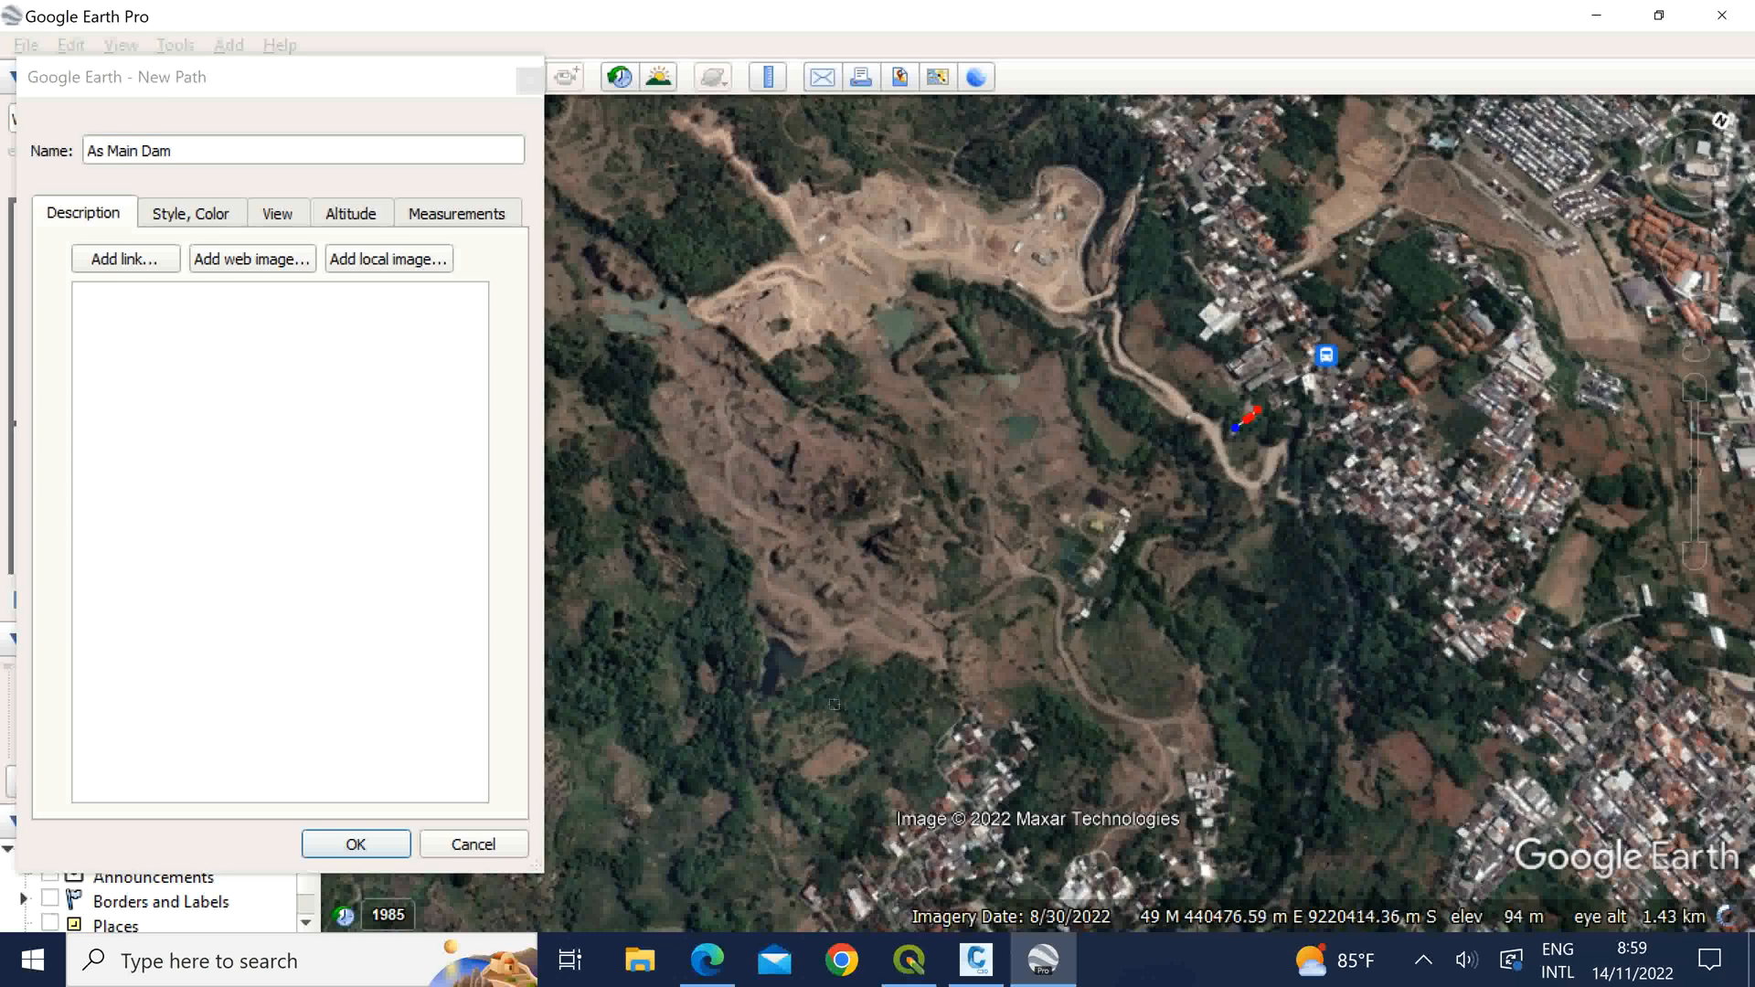
left_click(820, 712)
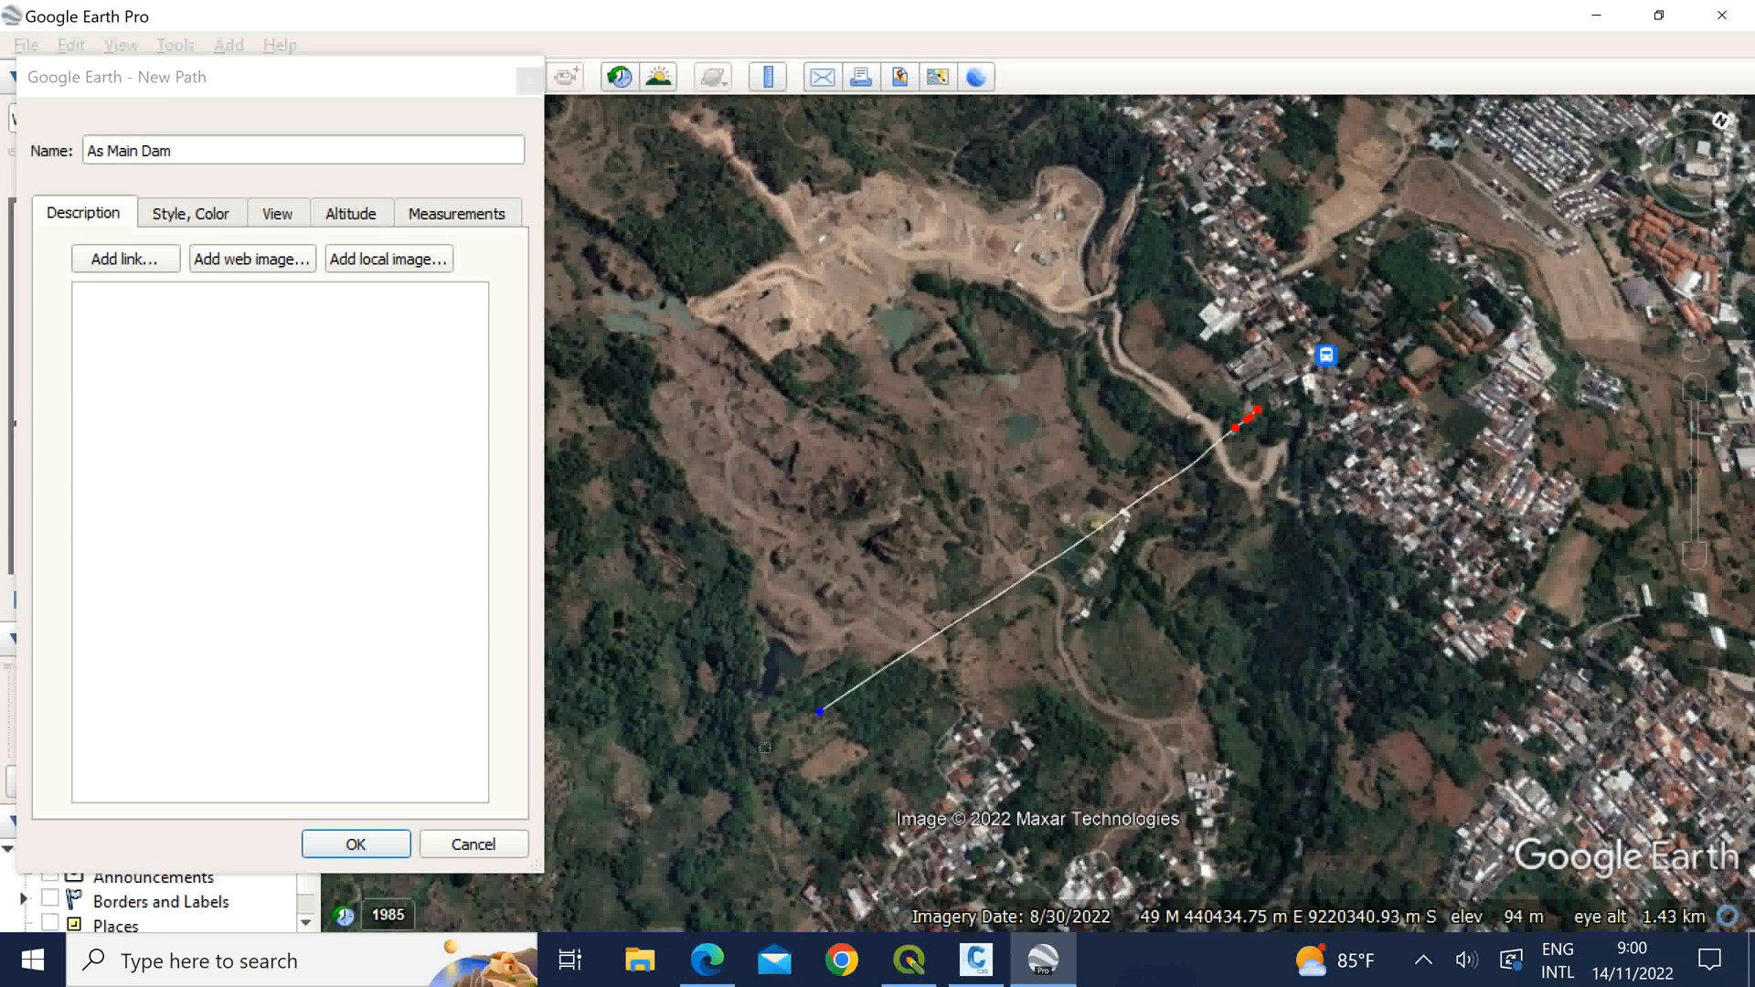
left_click(746, 750)
left_click(355, 844)
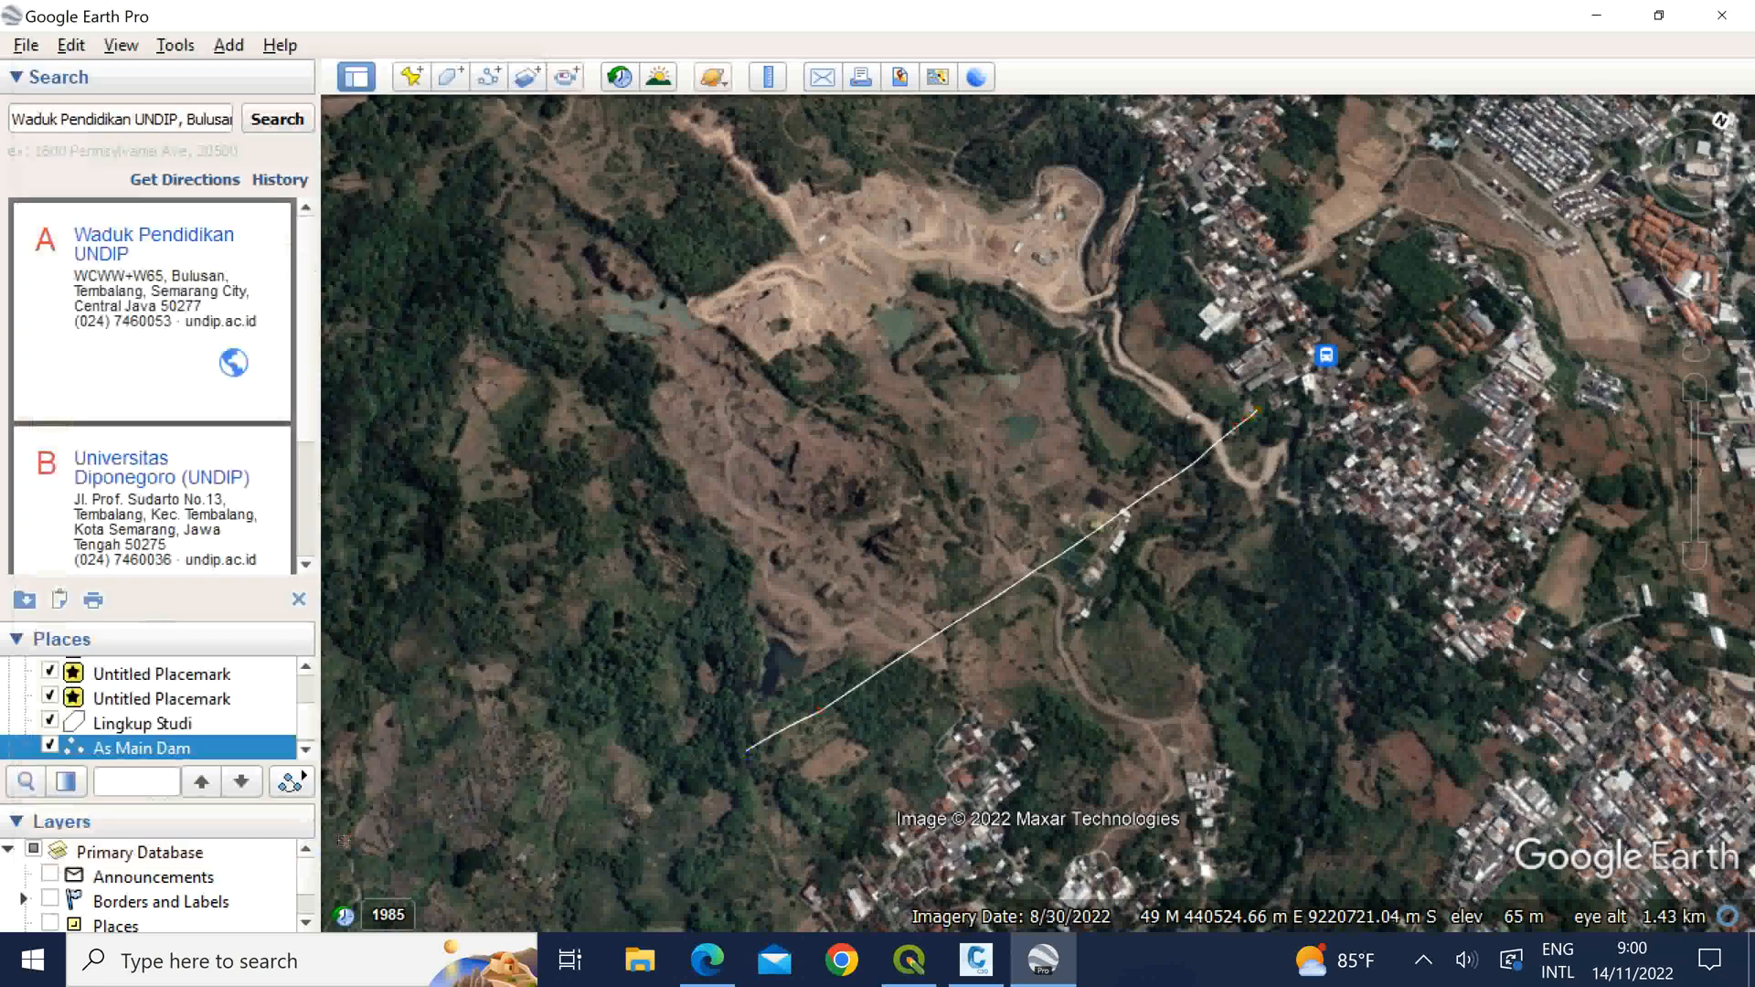
Step: Show the elevation profile of the As Main Dam path
right_click(1103, 529)
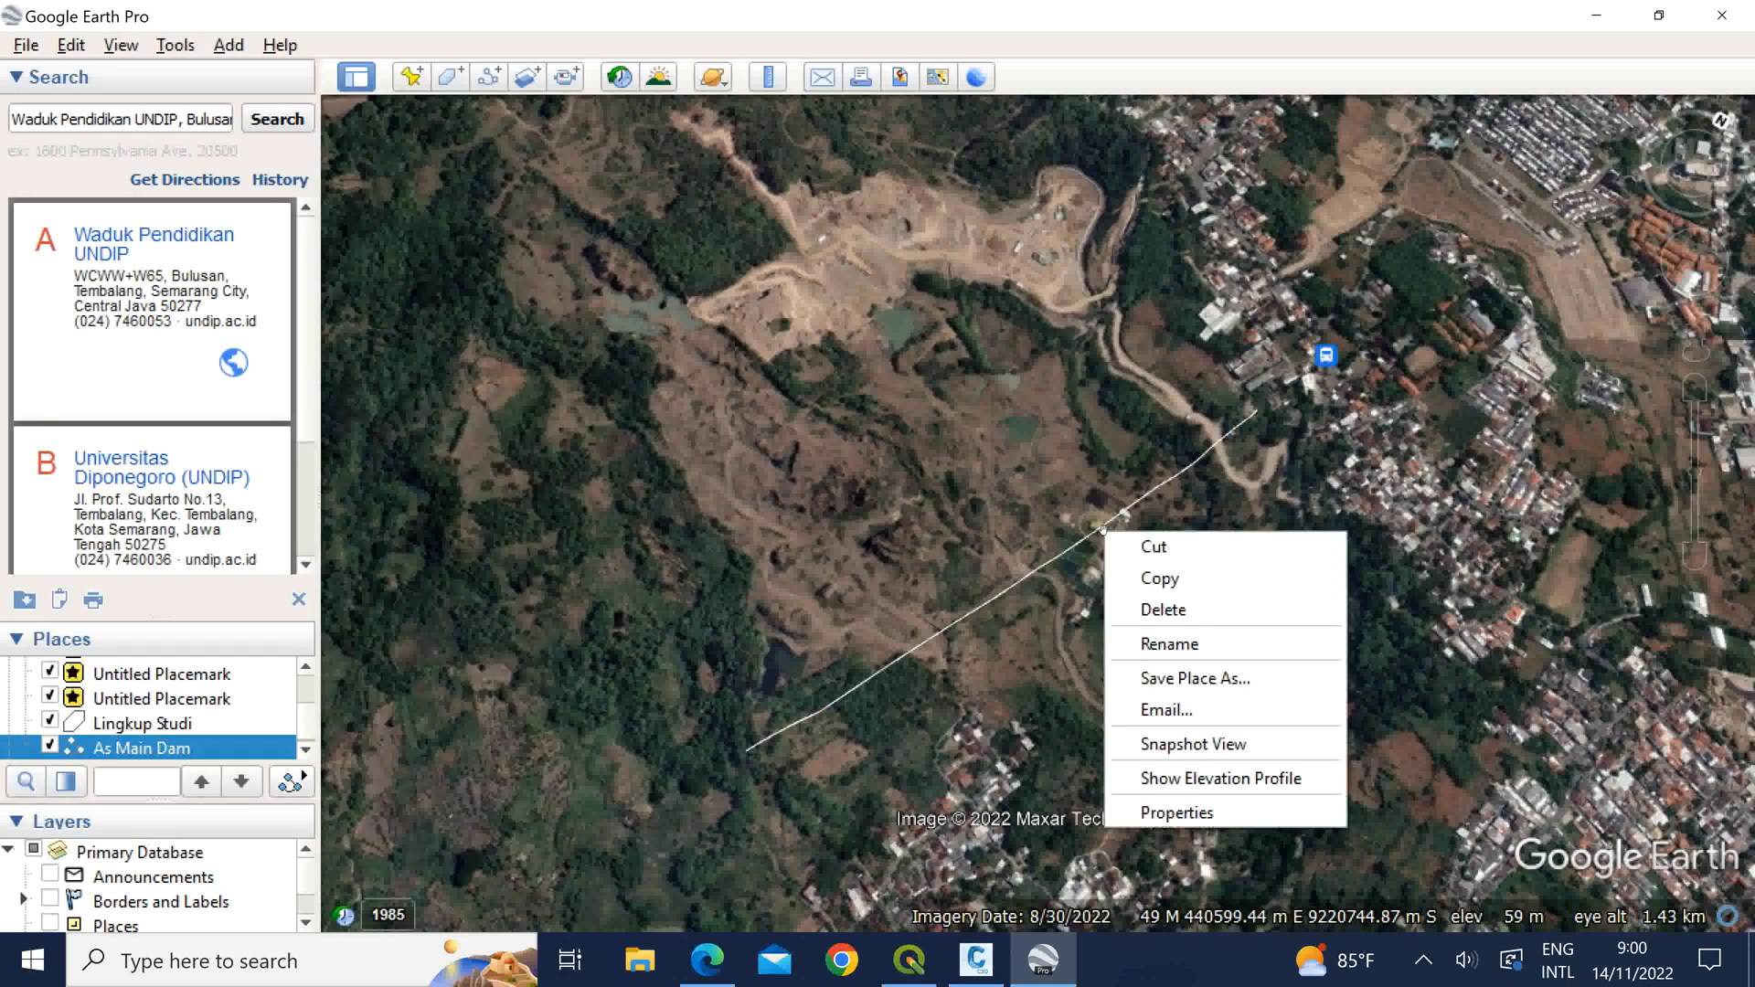
left_click(1221, 784)
left_click_drag(745, 750, 729, 700)
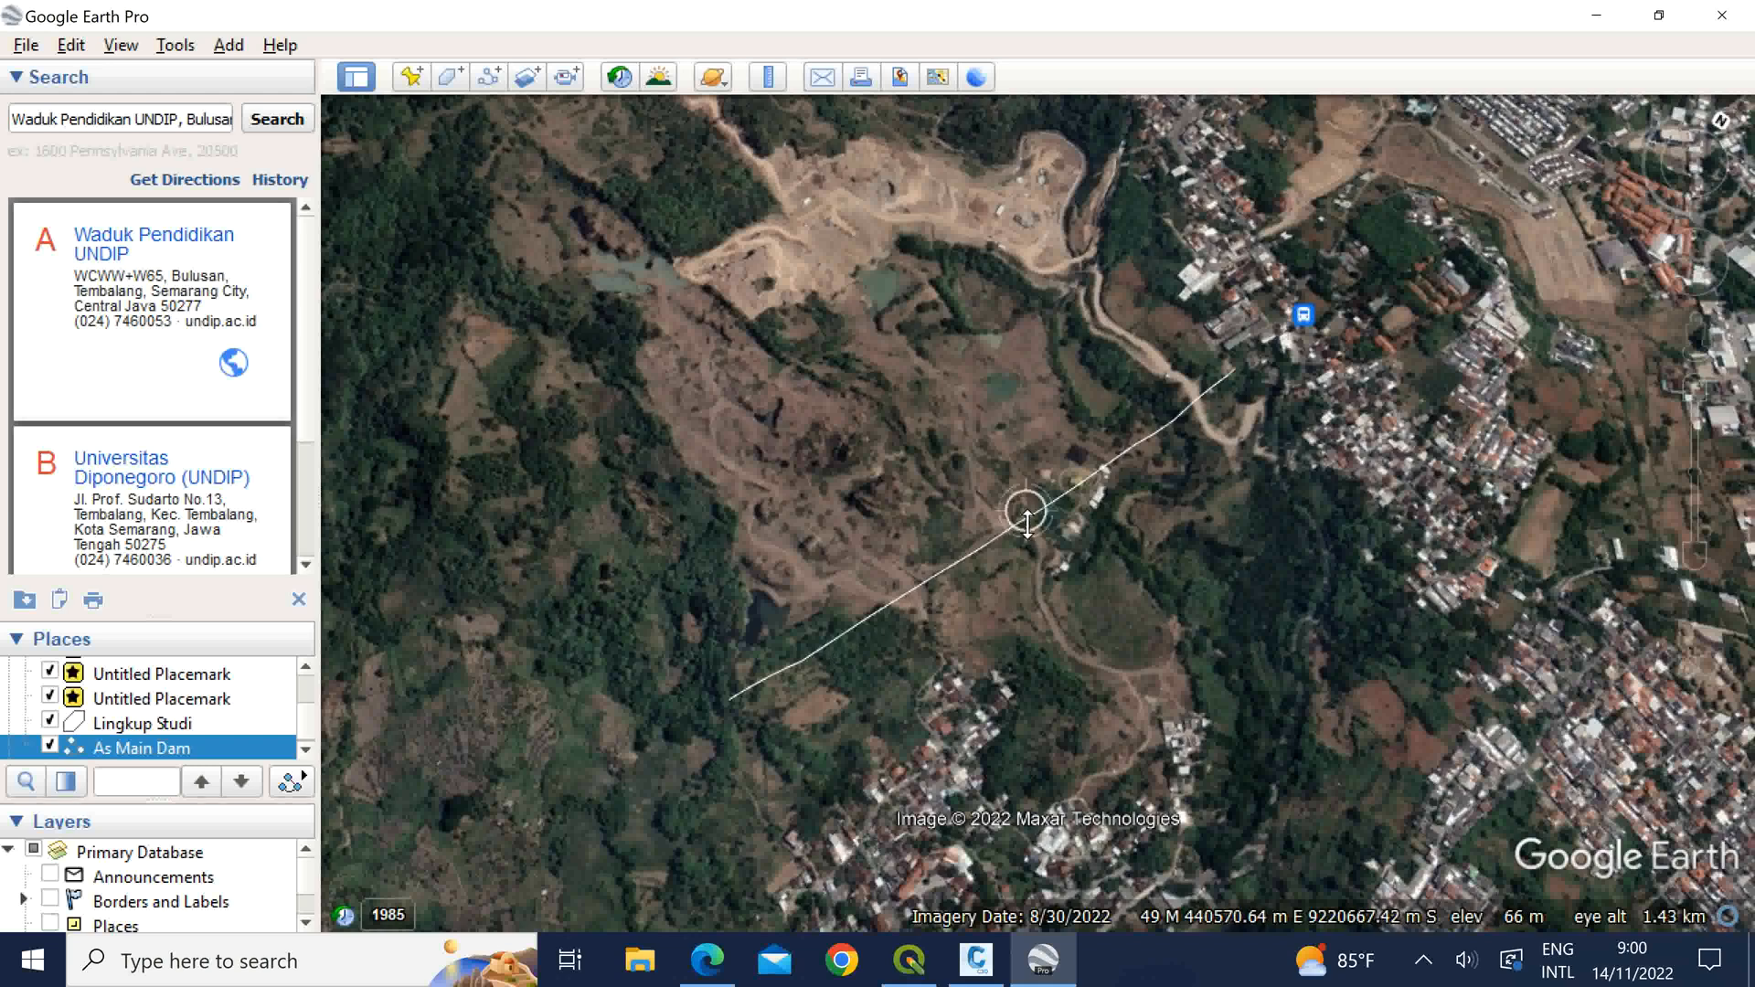
right_click(1030, 519)
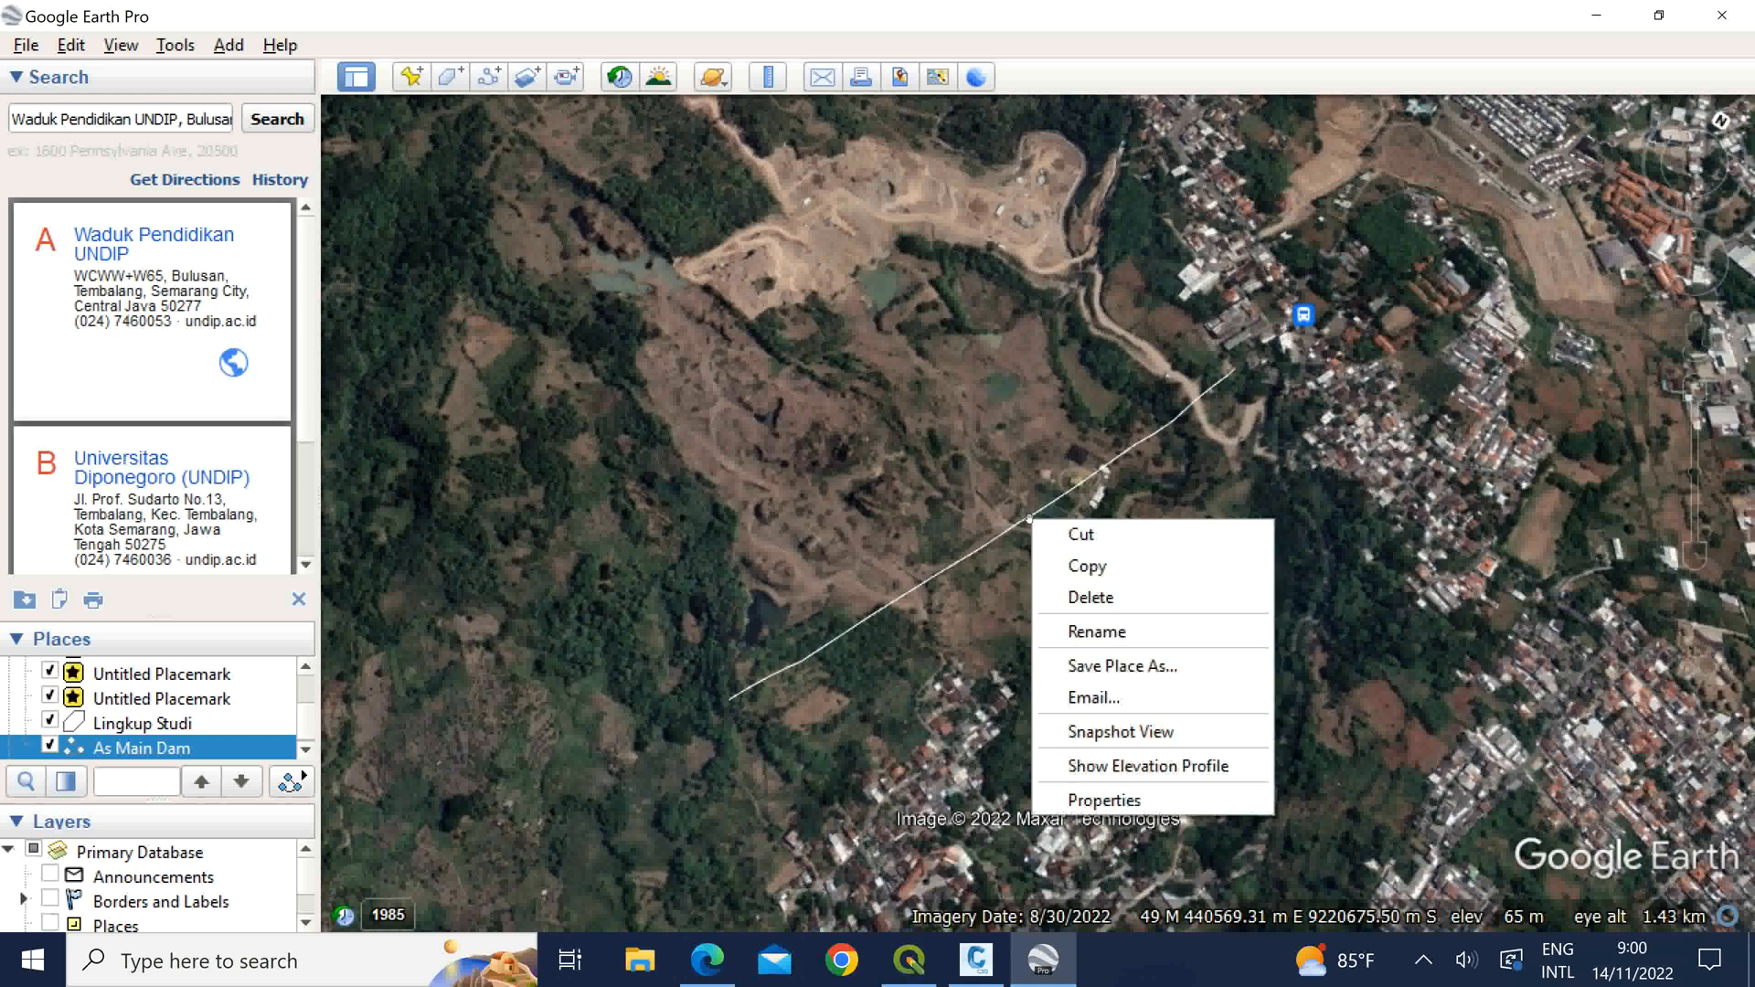
left_click(1167, 770)
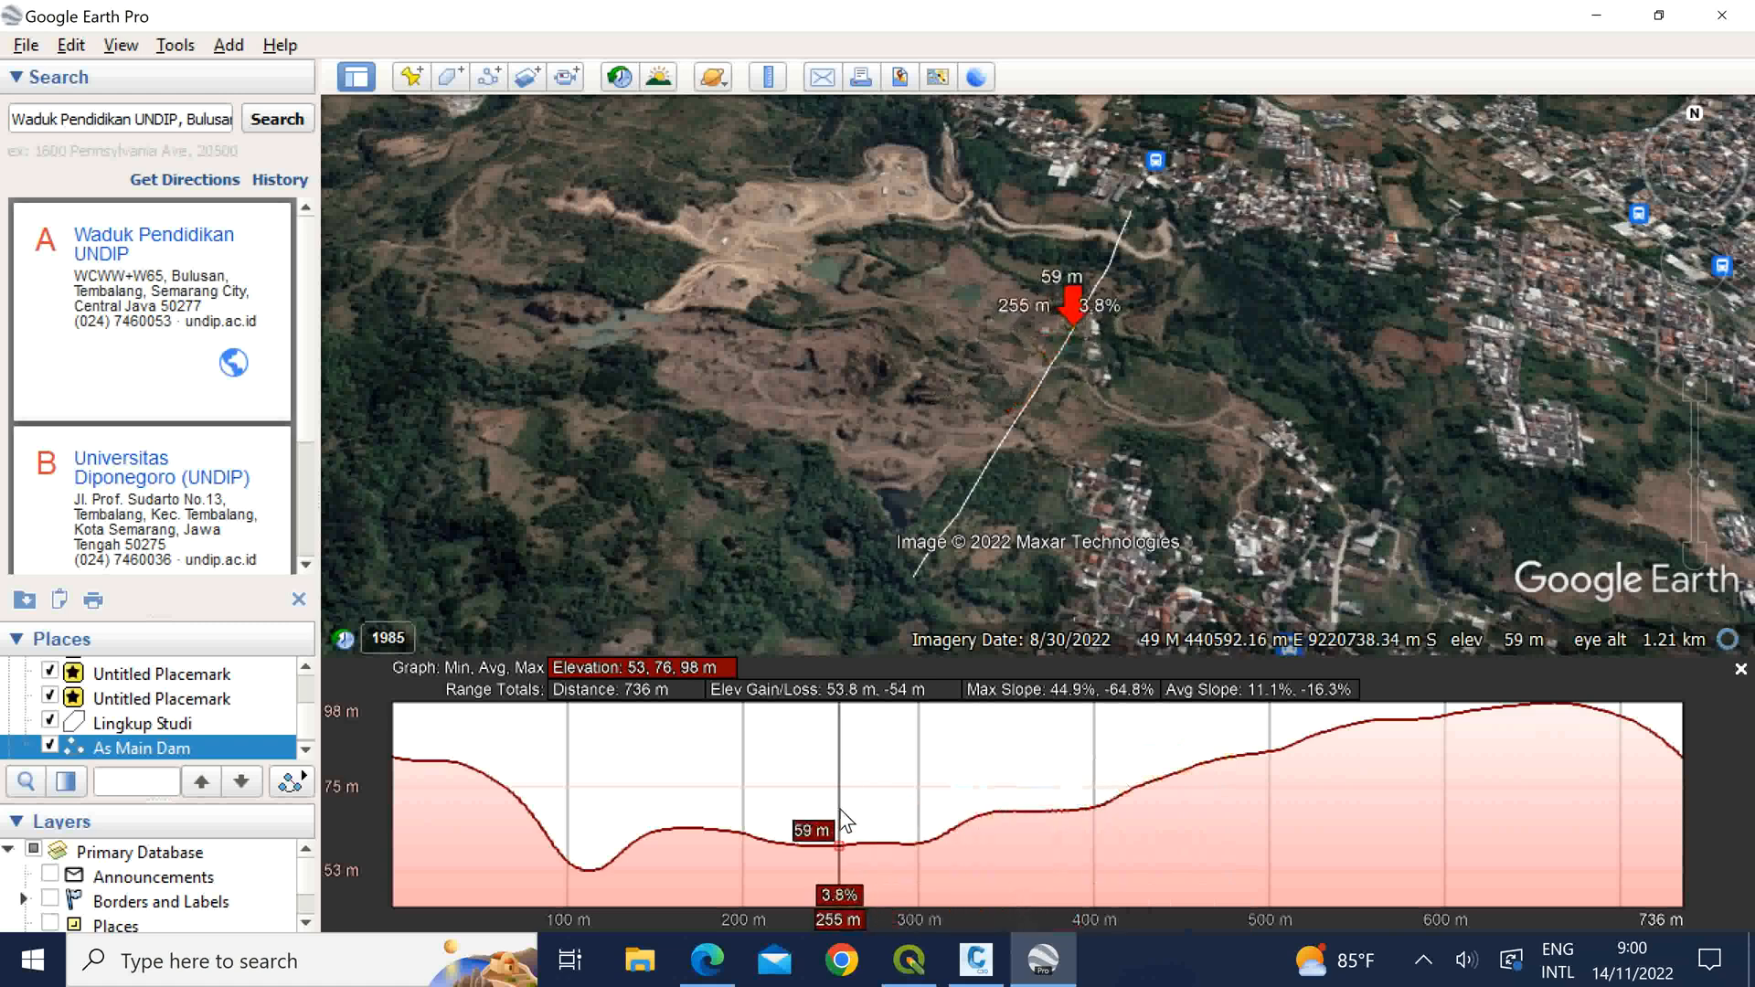
Step: Draw a second path named "As Main Dam 2" about 673 m long, from the bare hill across the excavated area to the housing edge
left_click_drag(1238, 444, 1165, 462)
mouse_move(1218, 403)
middle_mouse_down()
mouse_move(1208, 434)
mouse_move(1074, 472)
middle_mouse_up()
mouse_move(1197, 442)
middle_mouse_down()
mouse_move(1174, 421)
mouse_move(1158, 464)
mouse_move(1182, 432)
mouse_move(1177, 462)
middle_mouse_up()
left_click_drag(1227, 422, 1033, 550)
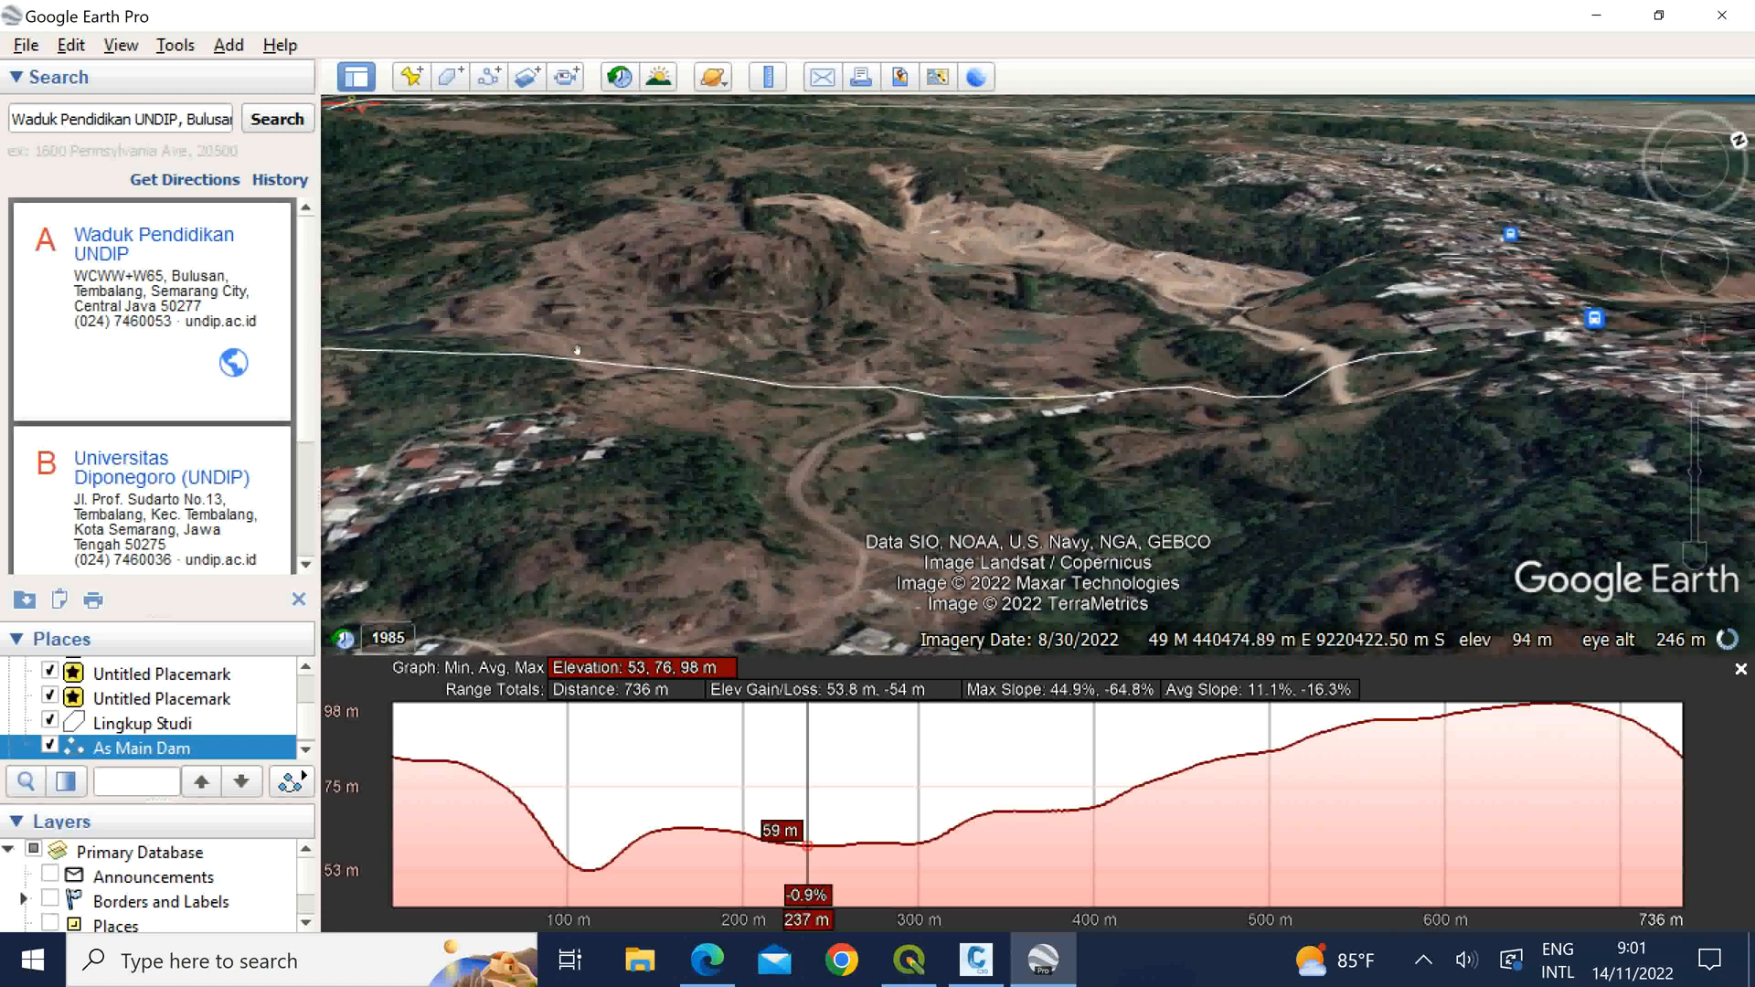
left_click_drag(1056, 462, 1068, 537)
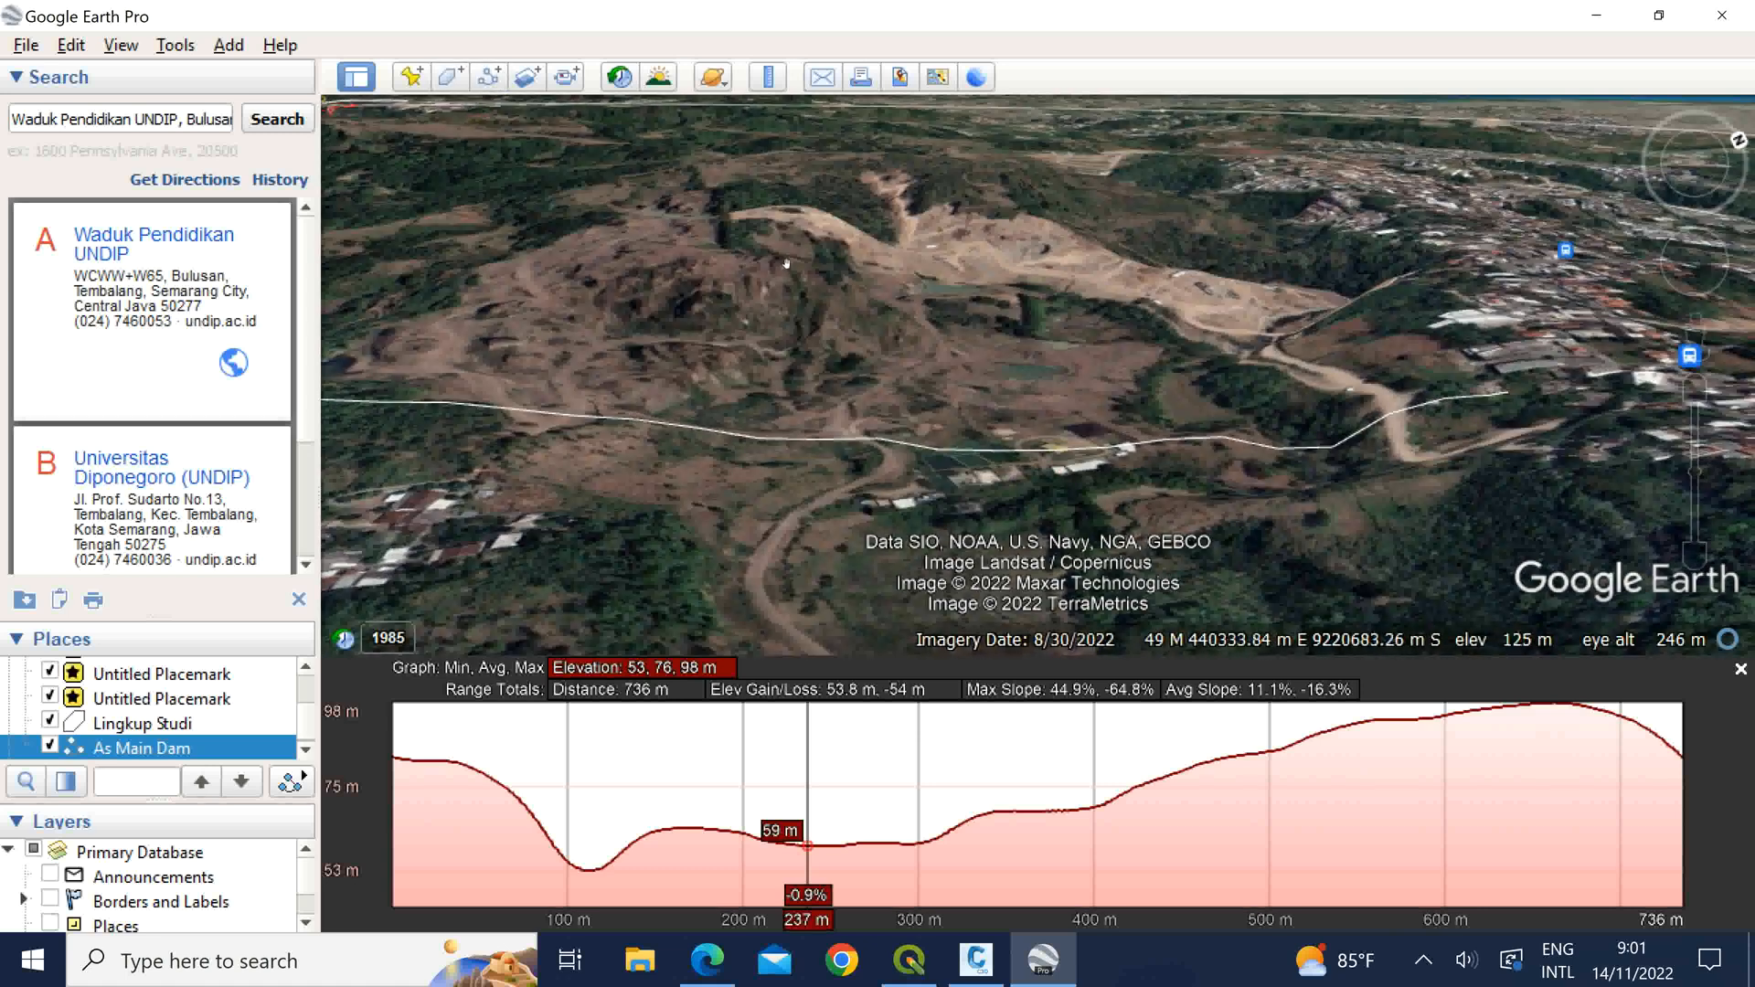
left_click(489, 77)
left_click(673, 231)
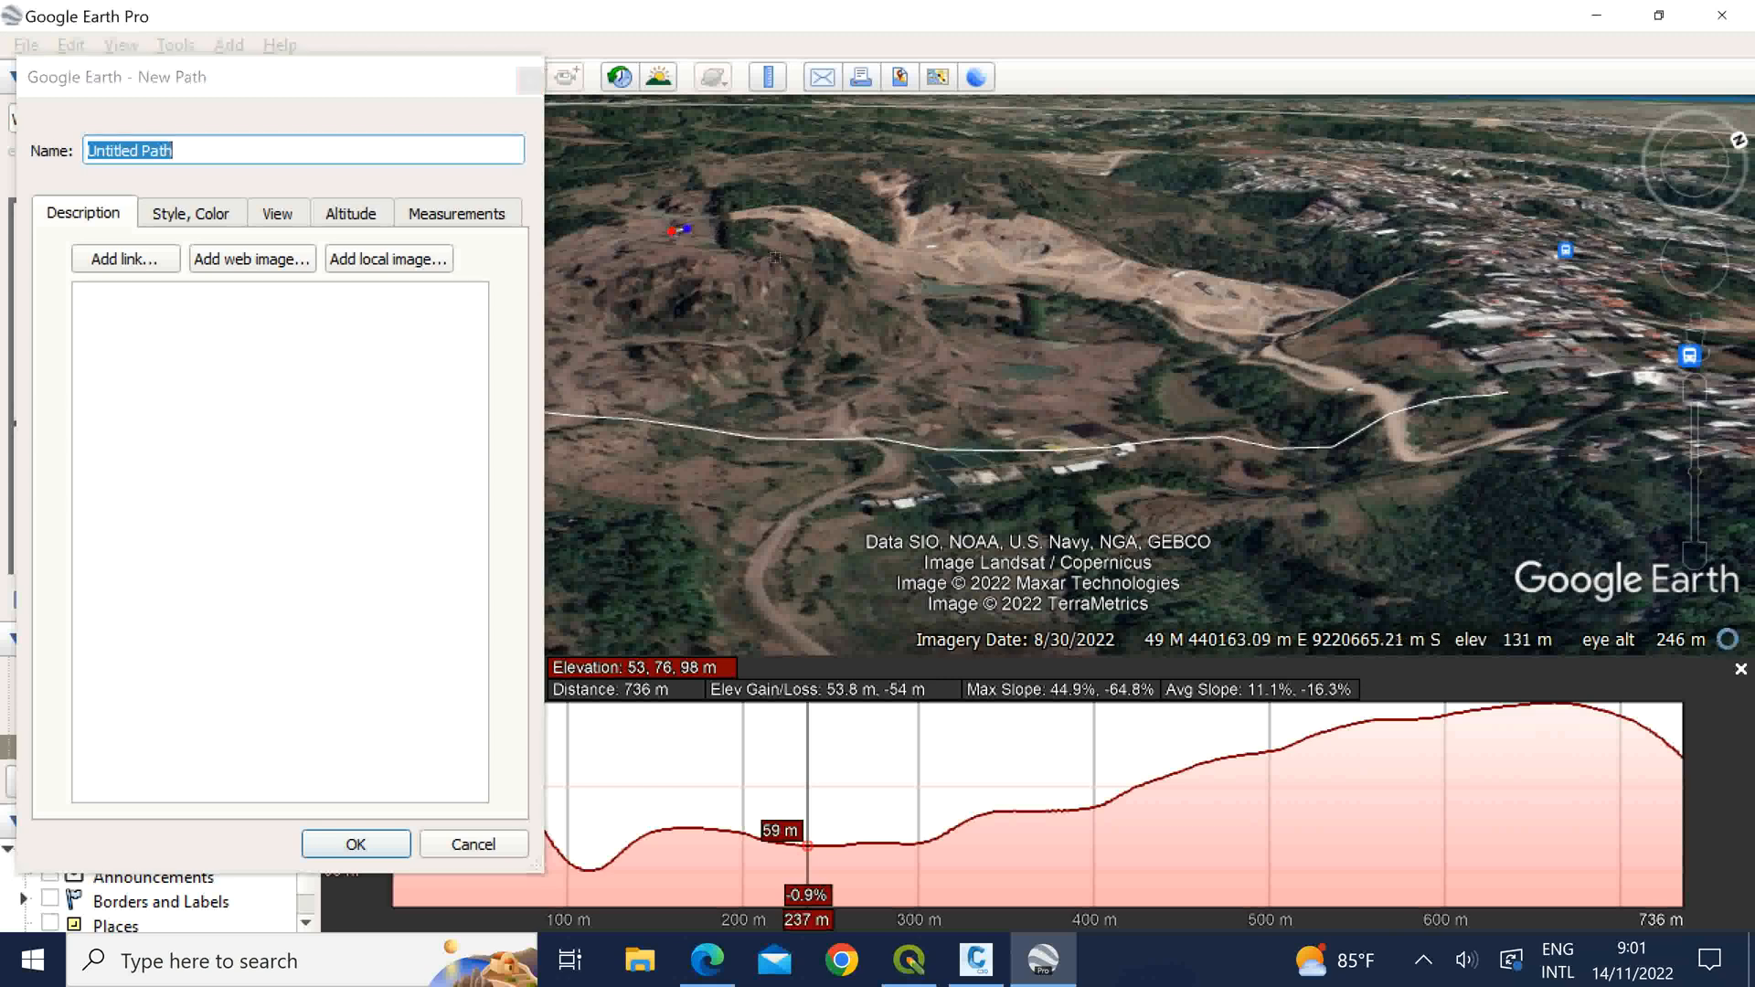
left_click(1486, 275)
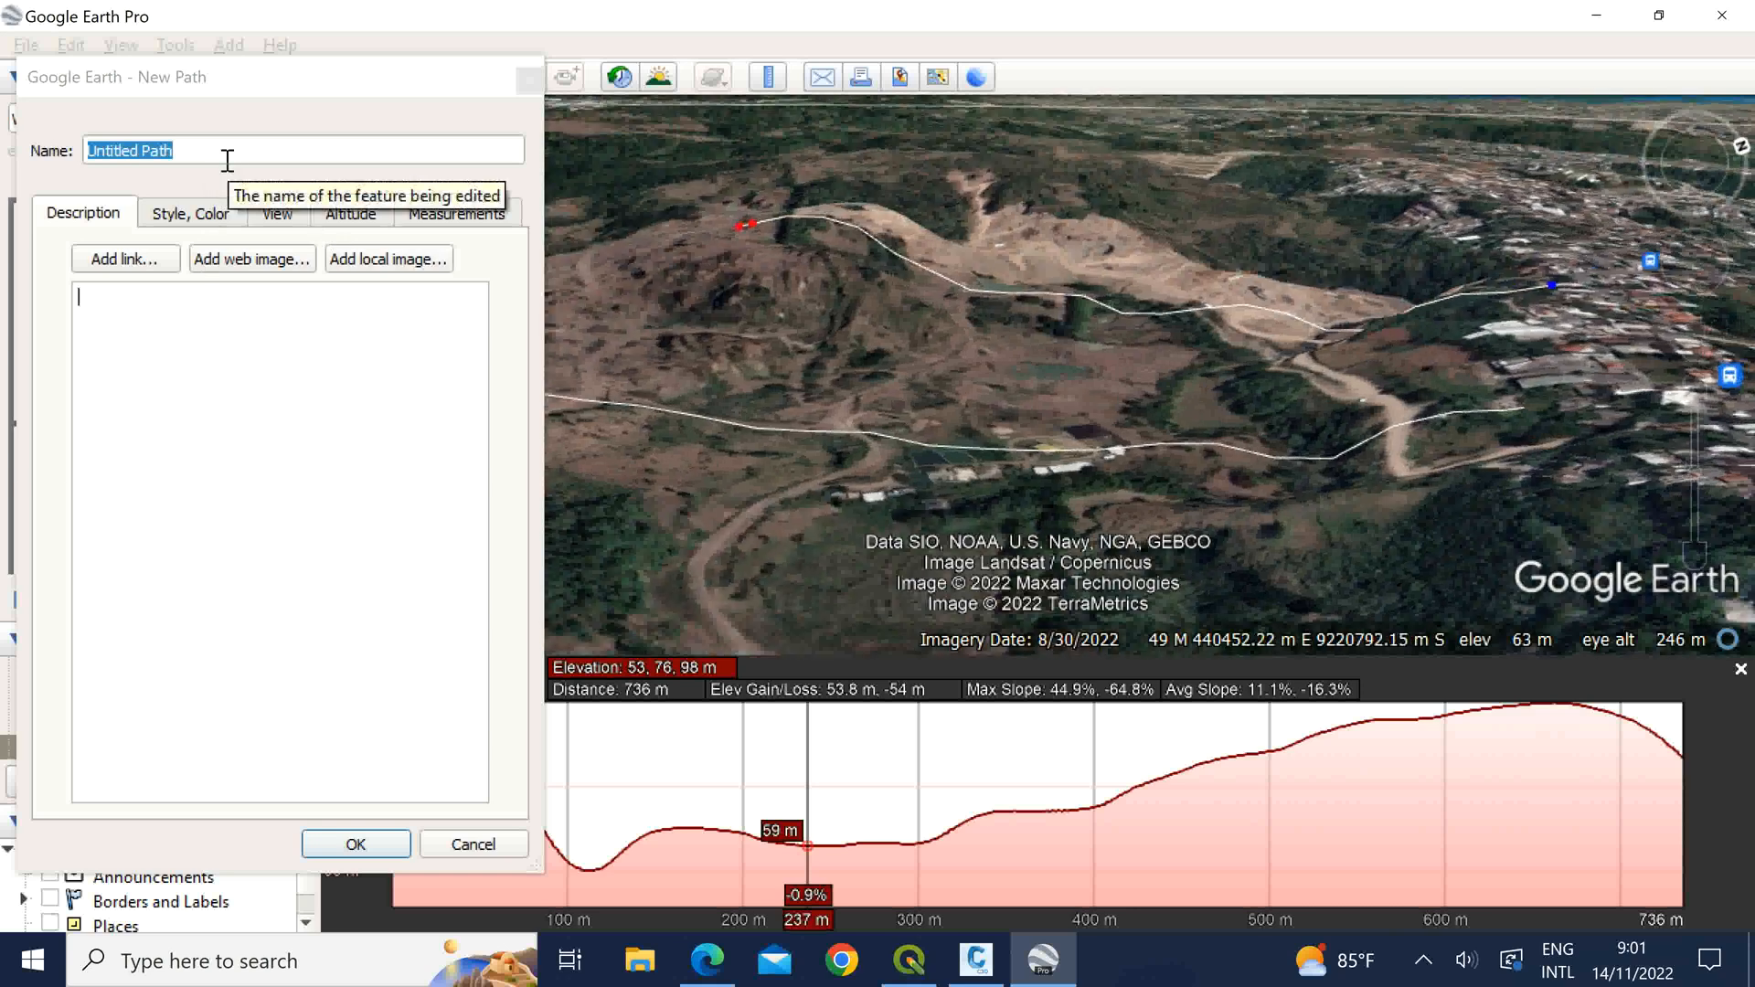
left_click(259, 98)
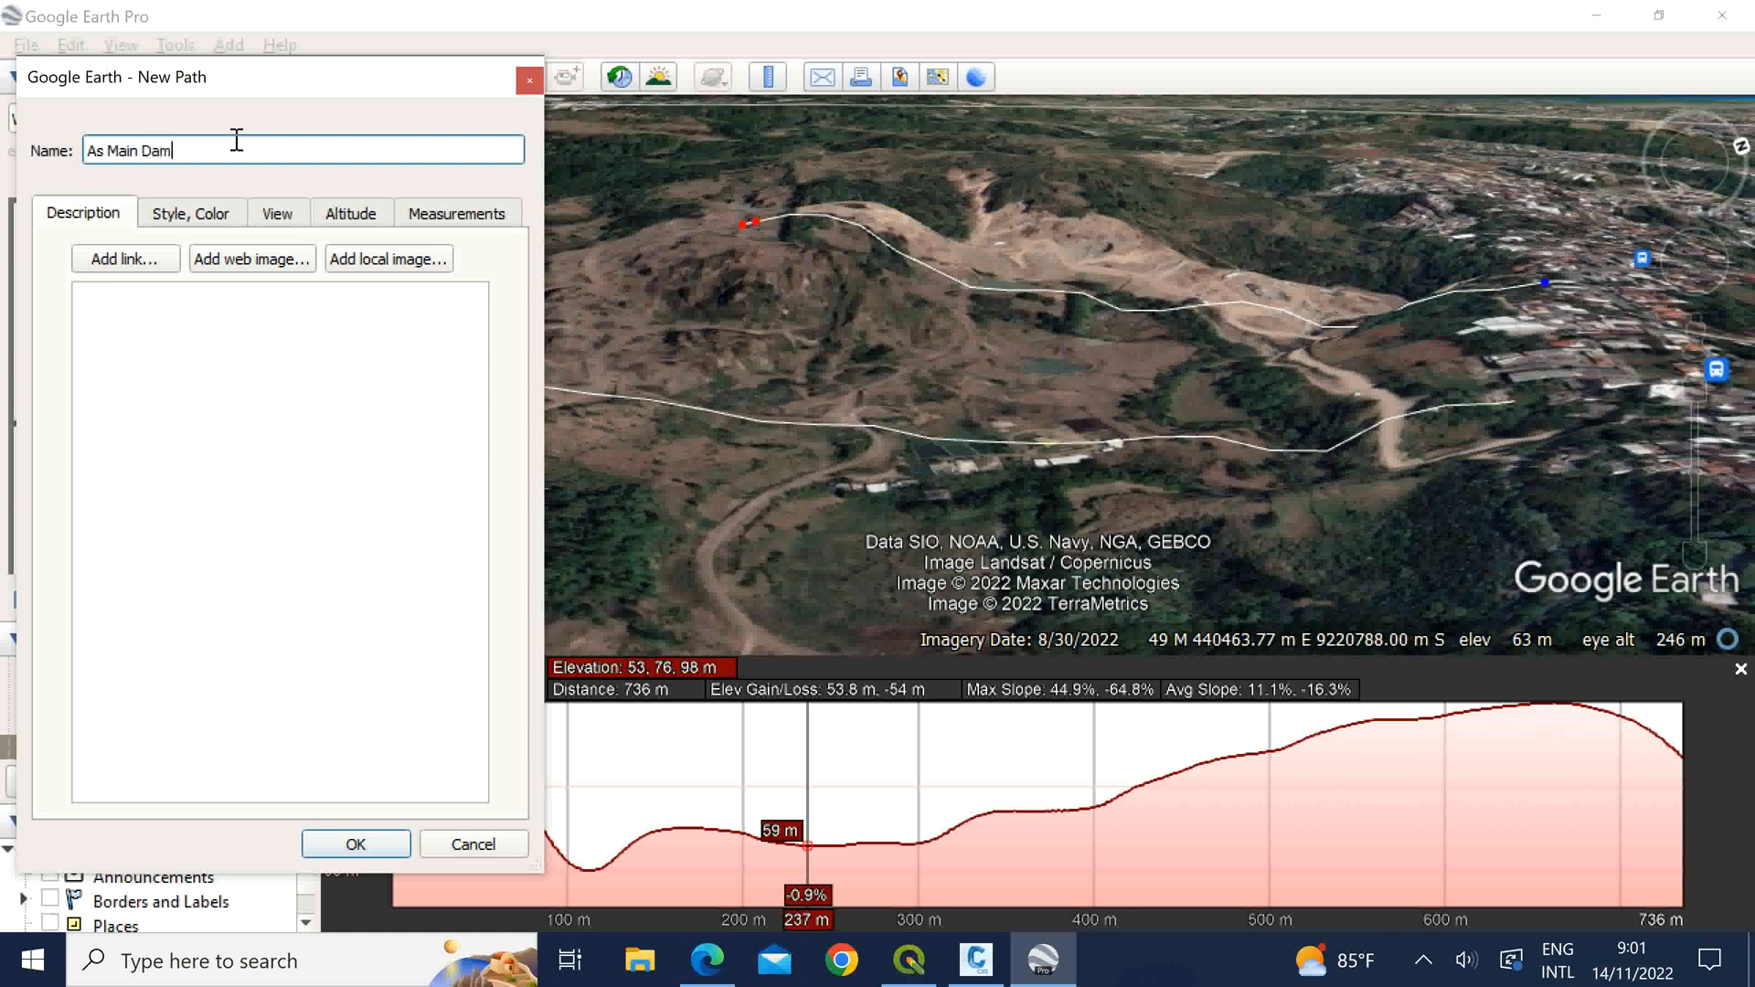
left_click(357, 840)
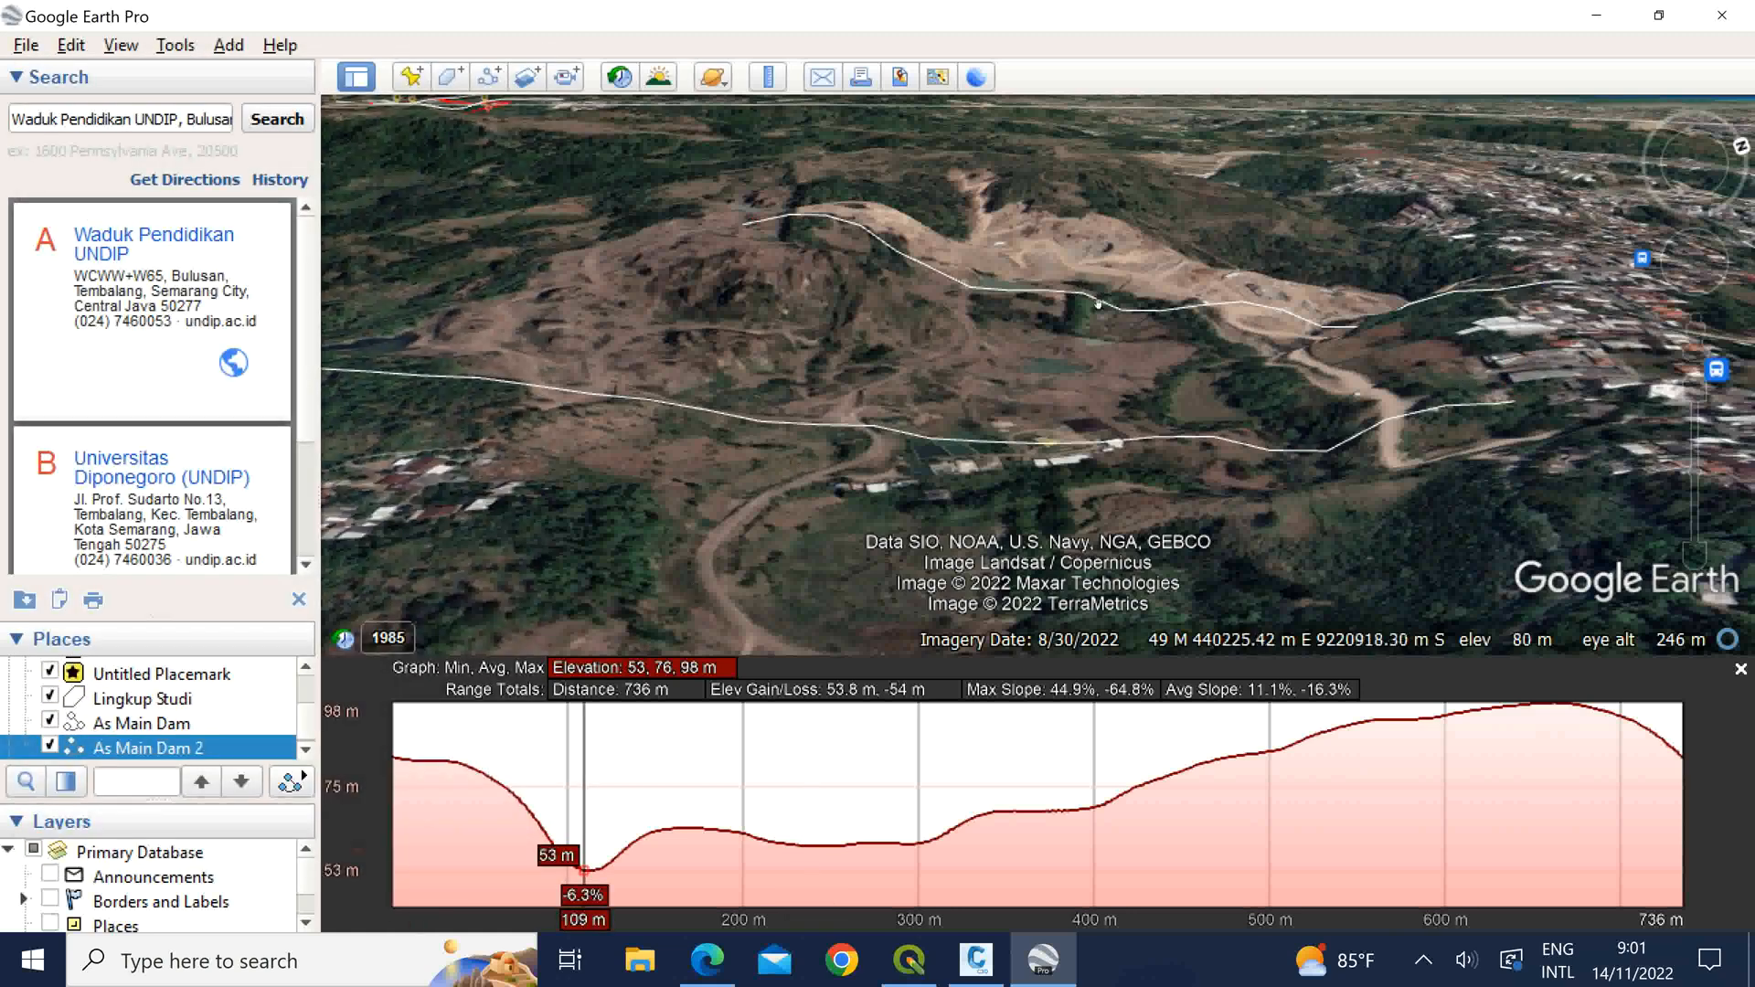
Step: Show the elevation profile of the As Main Dam 2 path and close it after viewing
right_click(1099, 301)
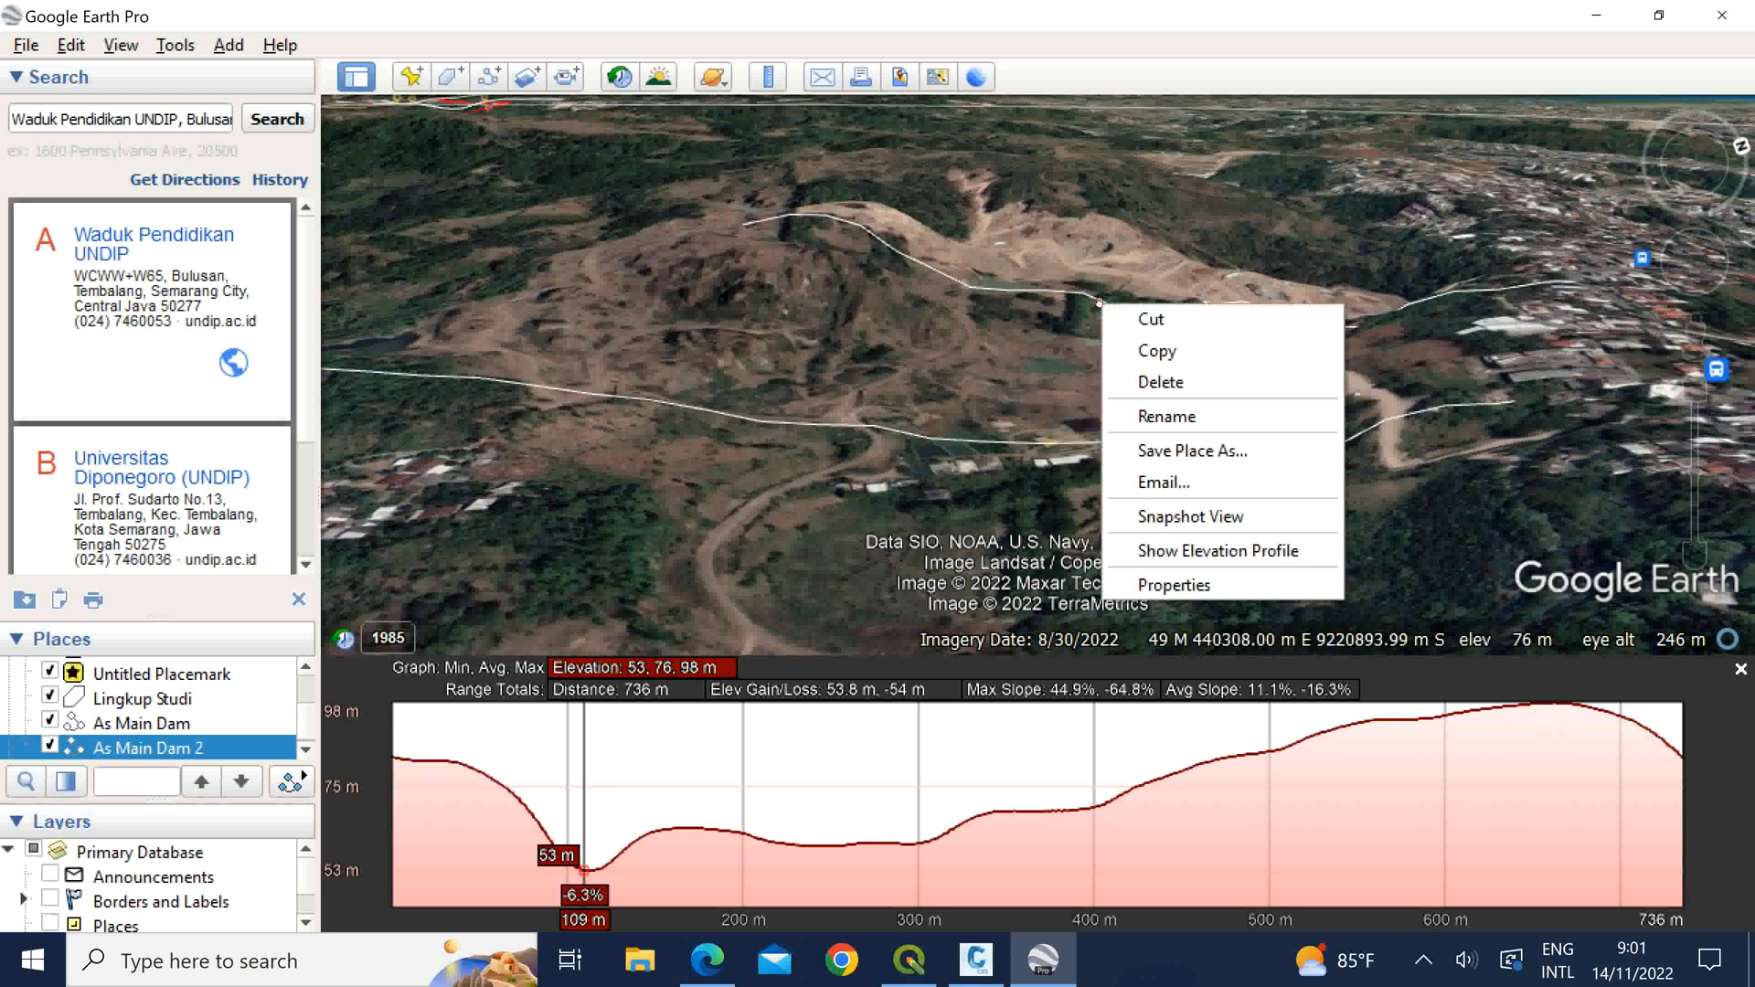
left_click(1202, 551)
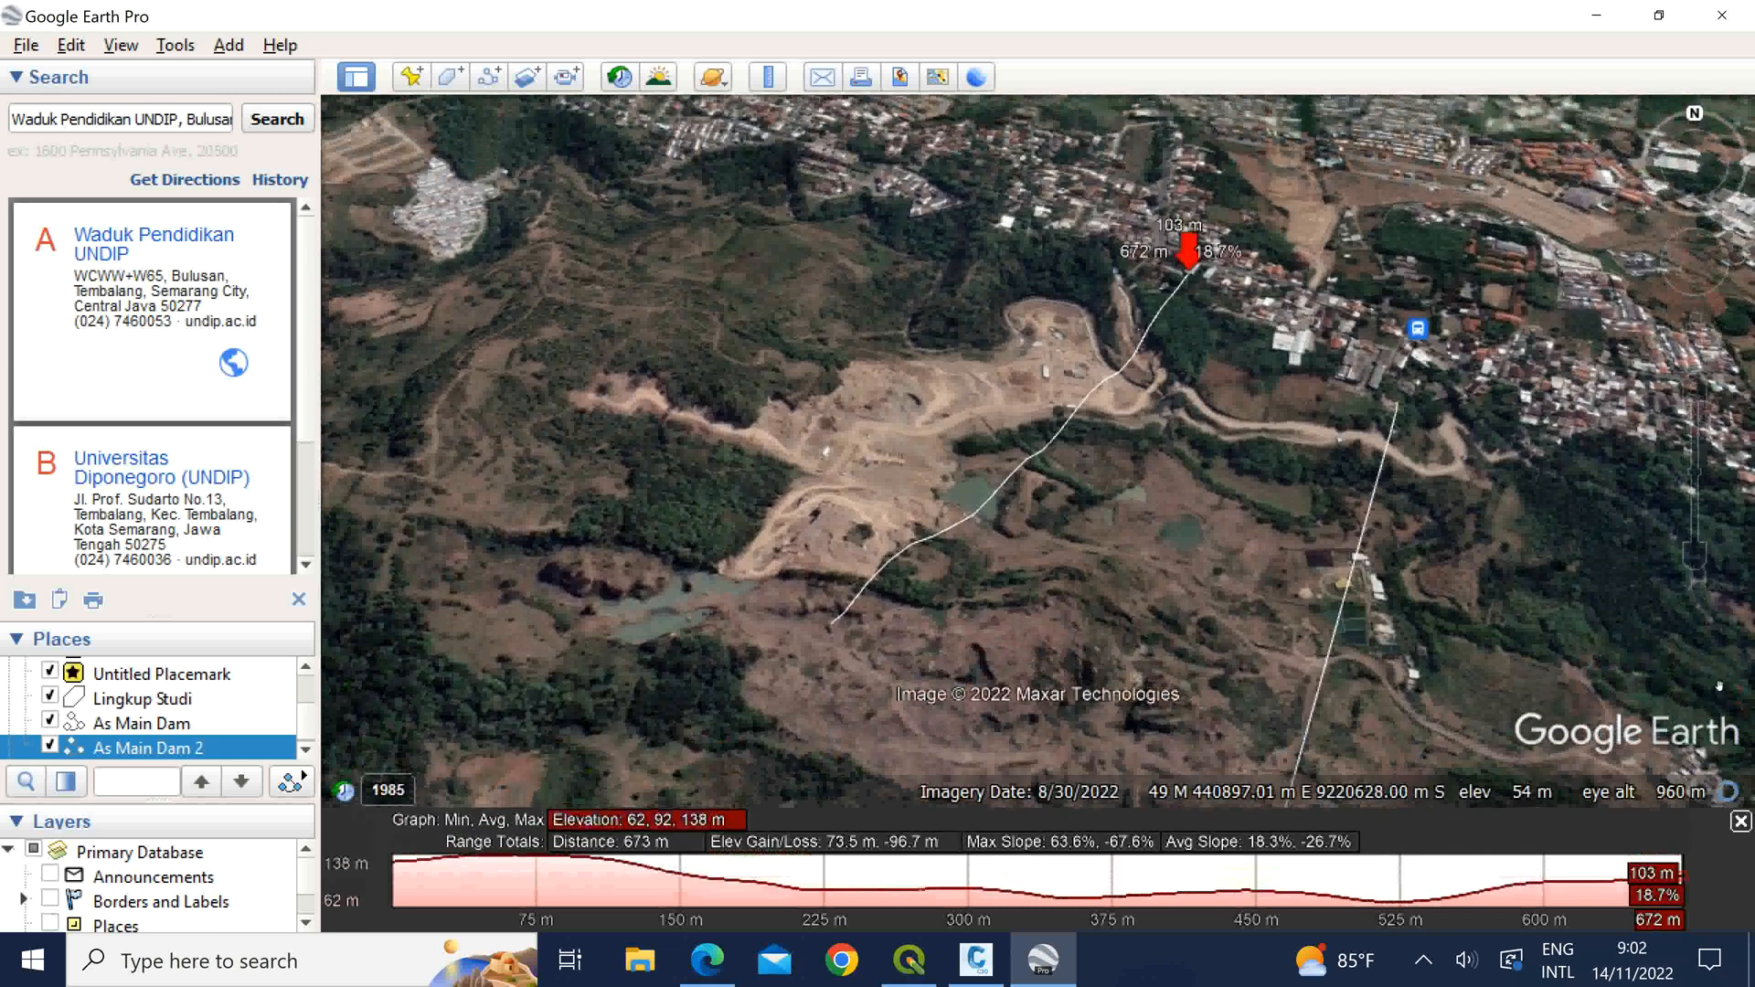
left_click(1740, 670)
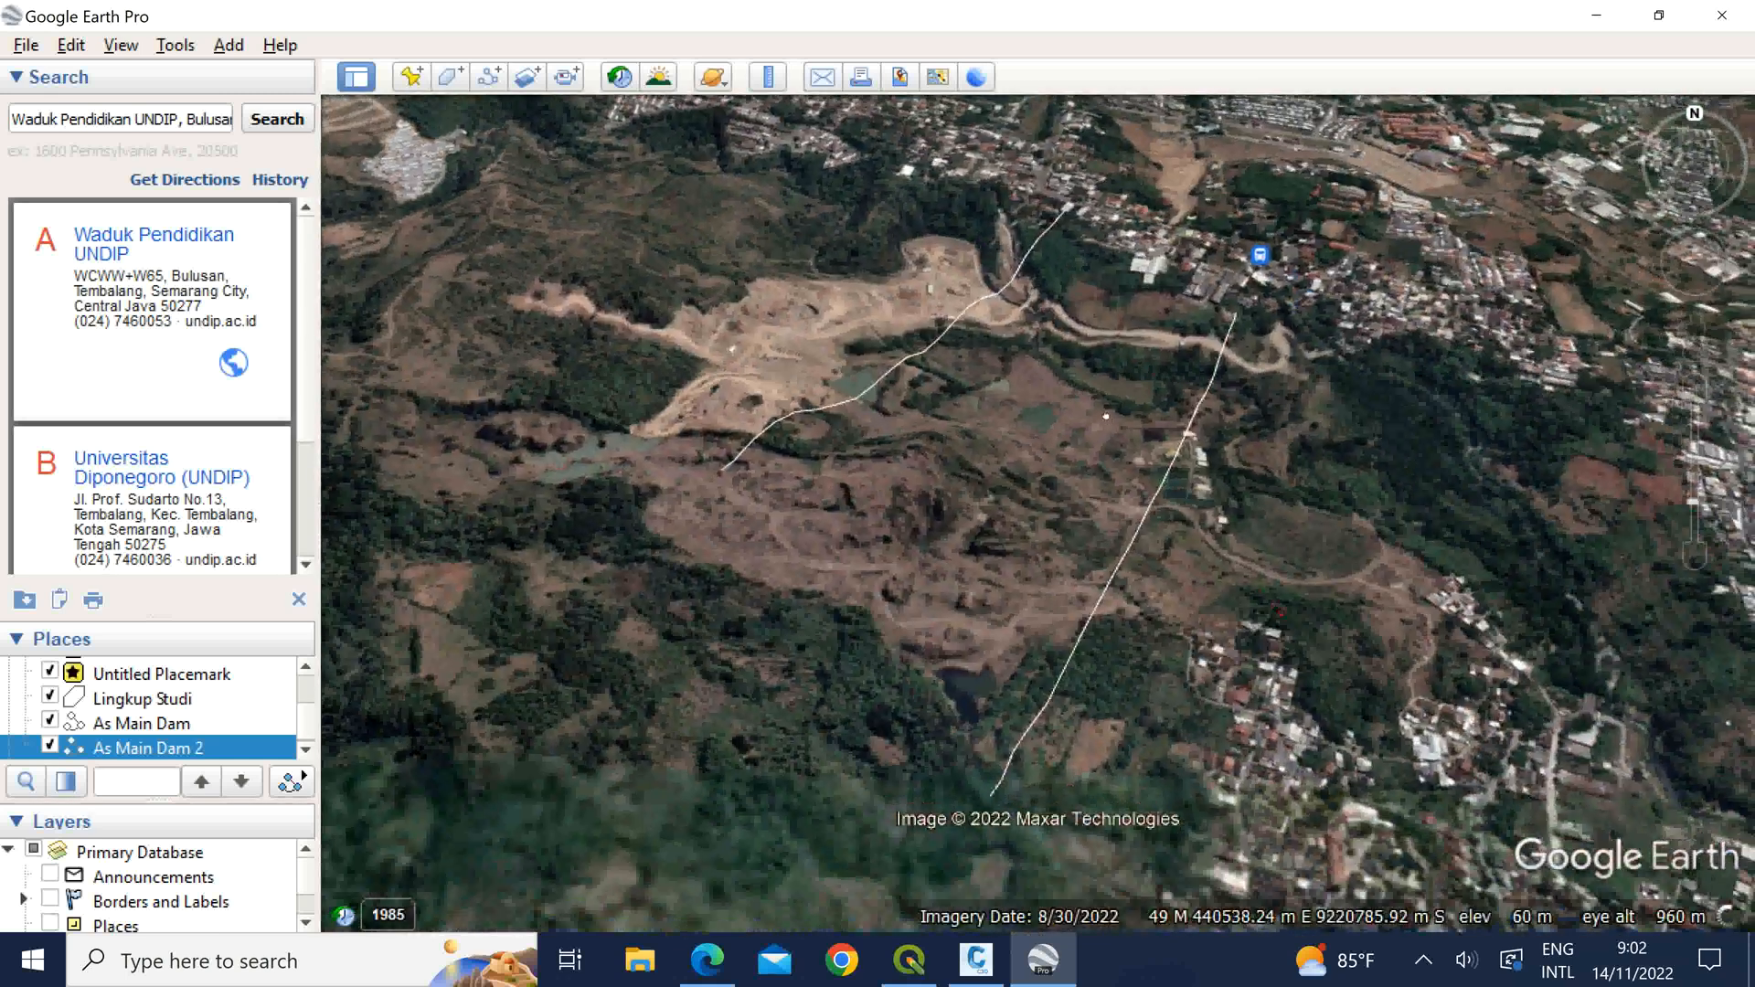
left_click_drag(1105, 417, 1062, 373)
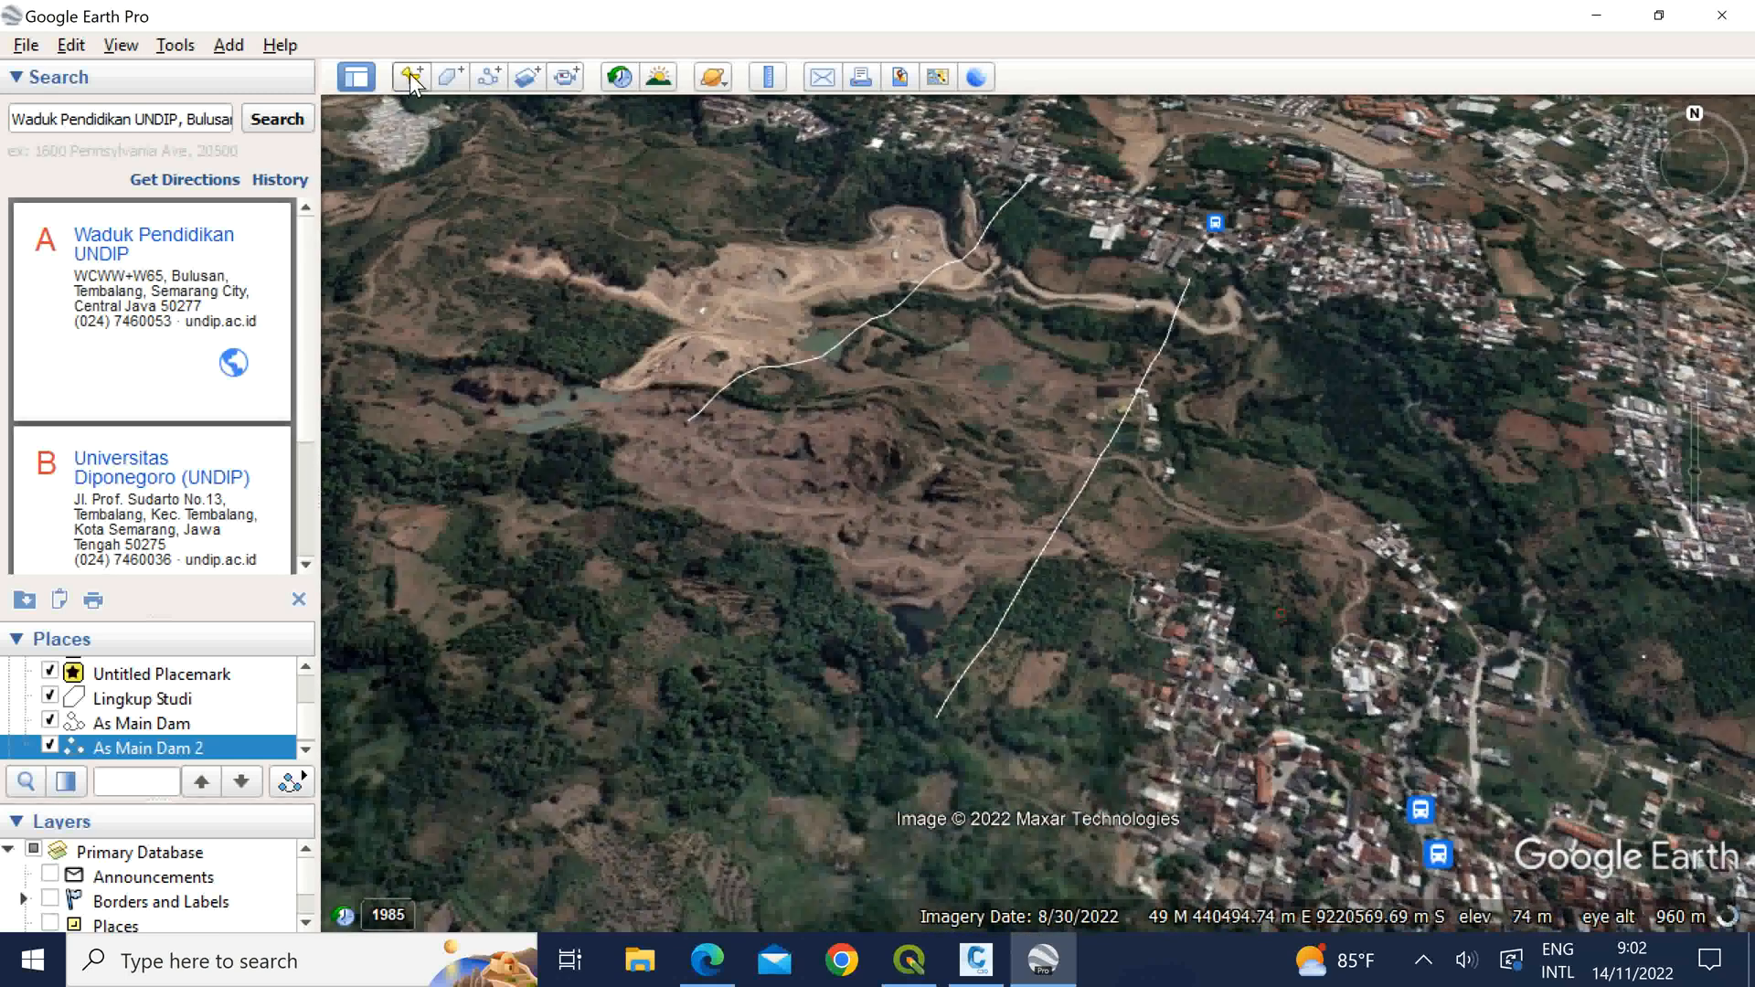
left_click(411, 77)
left_click_drag(326, 70, 461, 72)
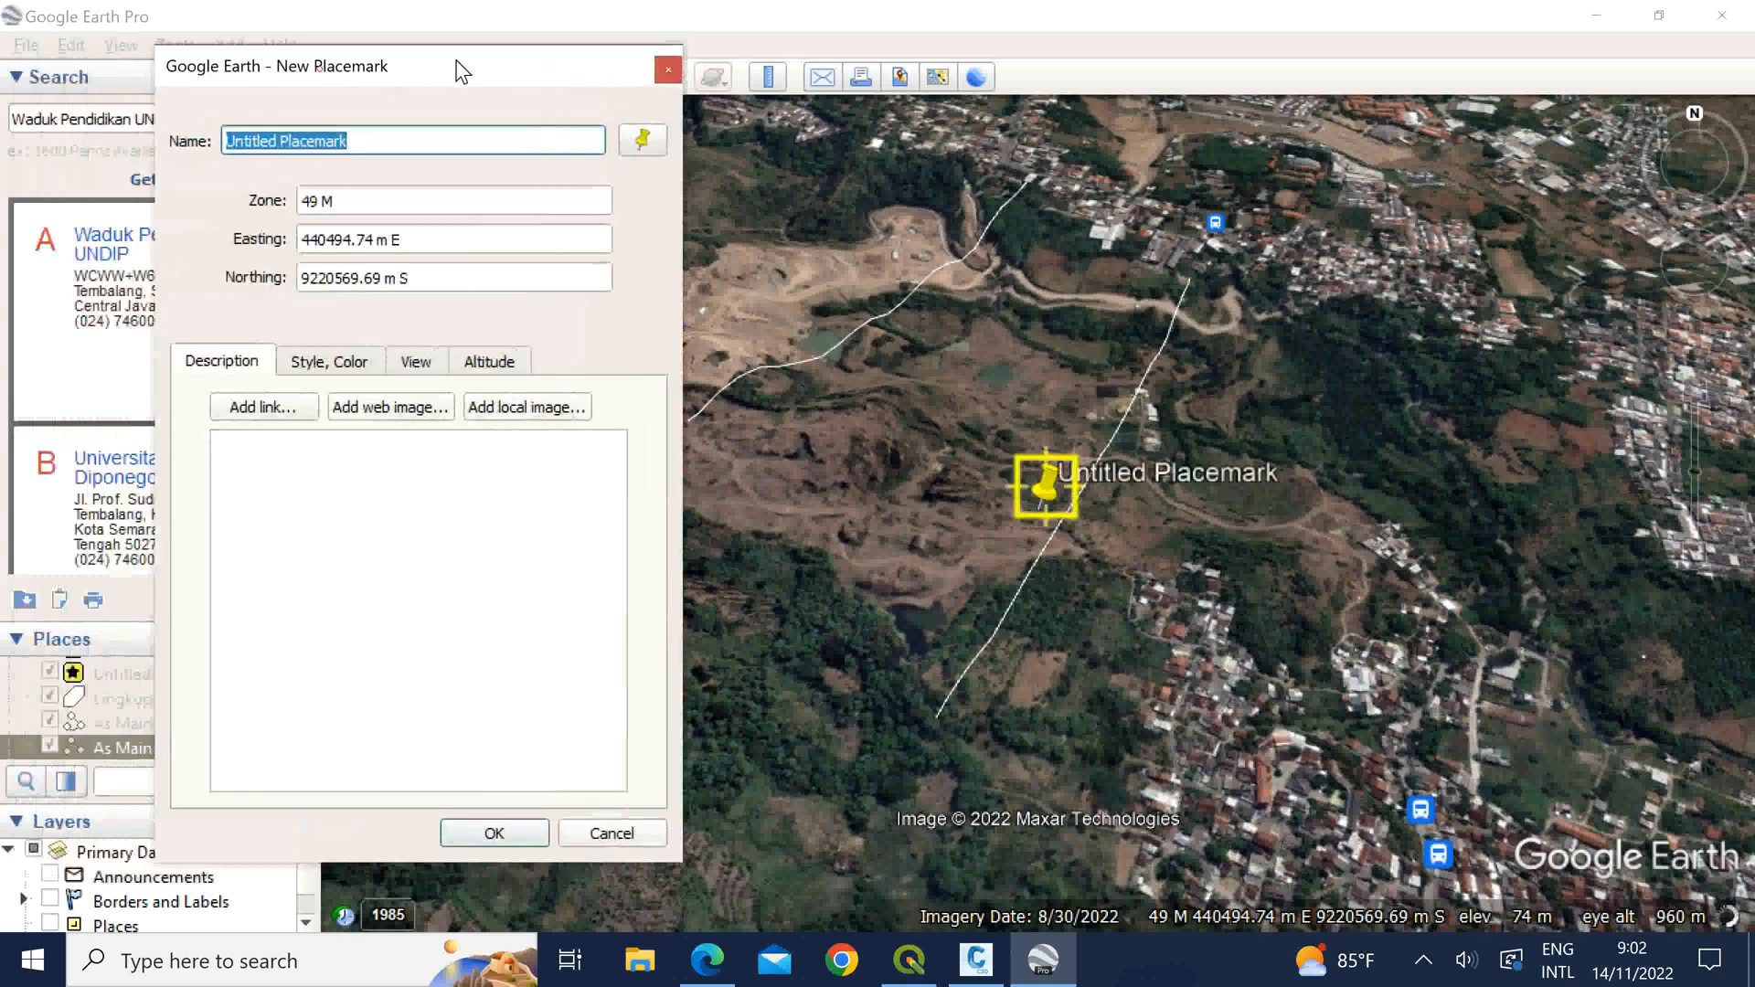
left_click(607, 837)
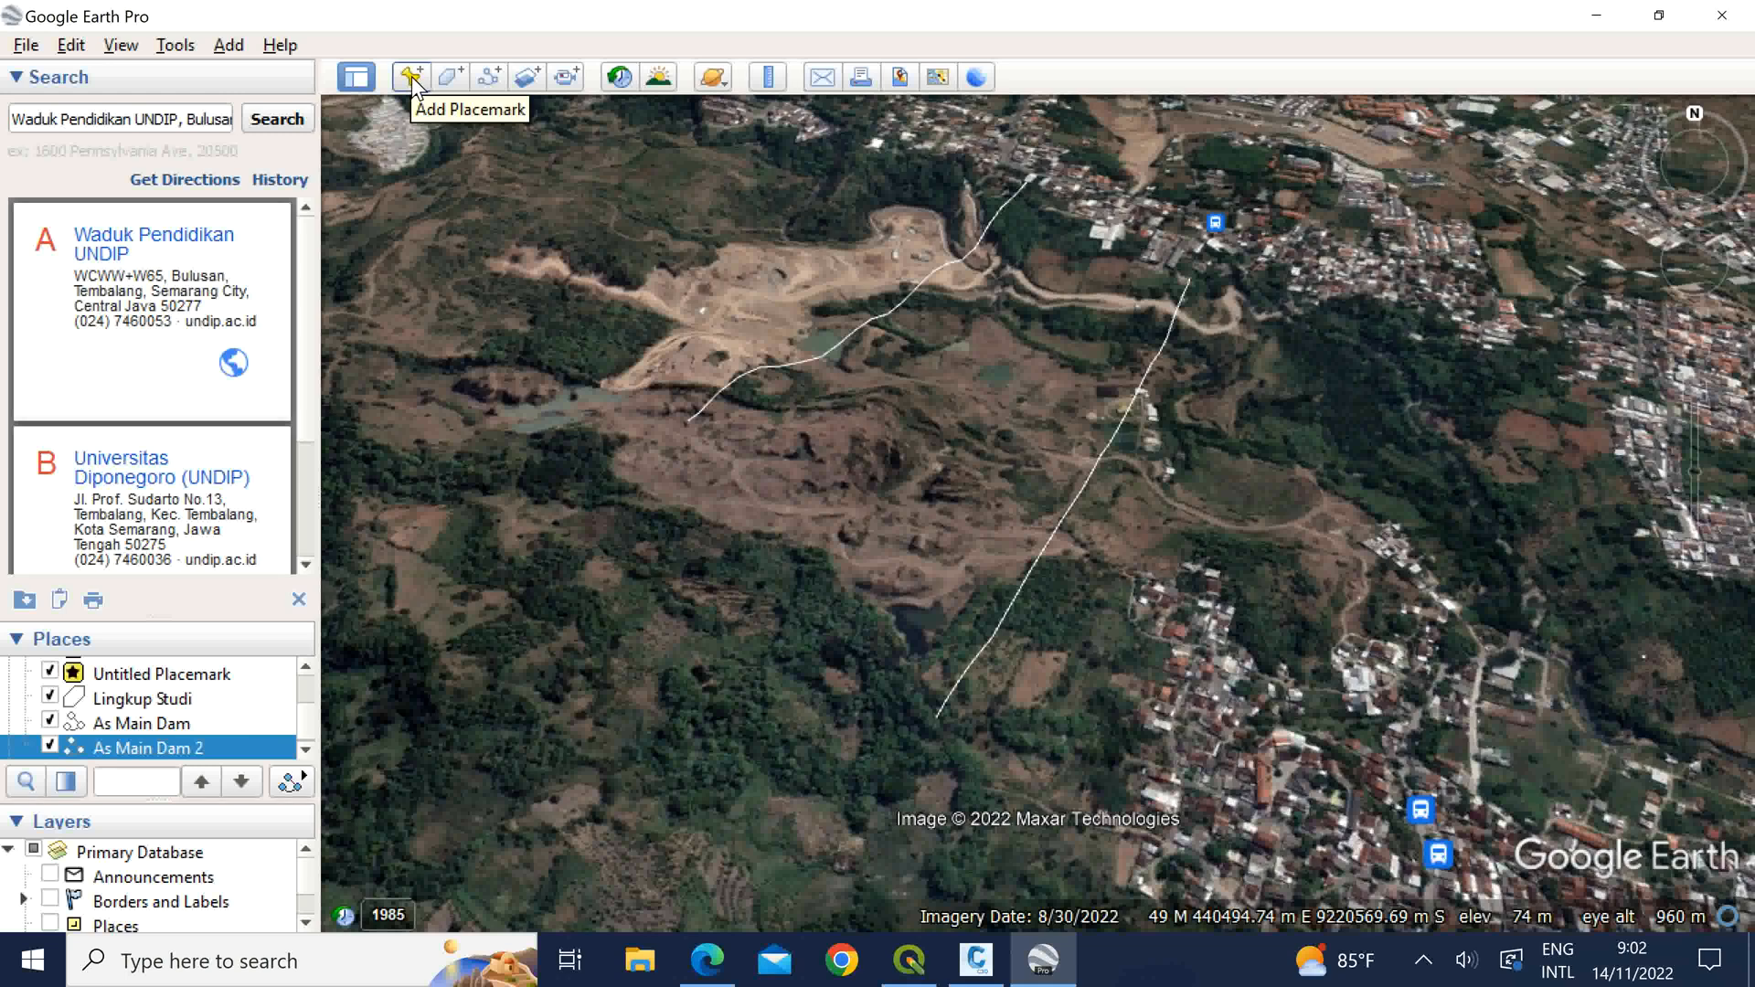
Step: Place a new placemark on the middle of the As Main Dam path, at about 440562 m E, 9220640 m S in zone 49 M
left_click(412, 77)
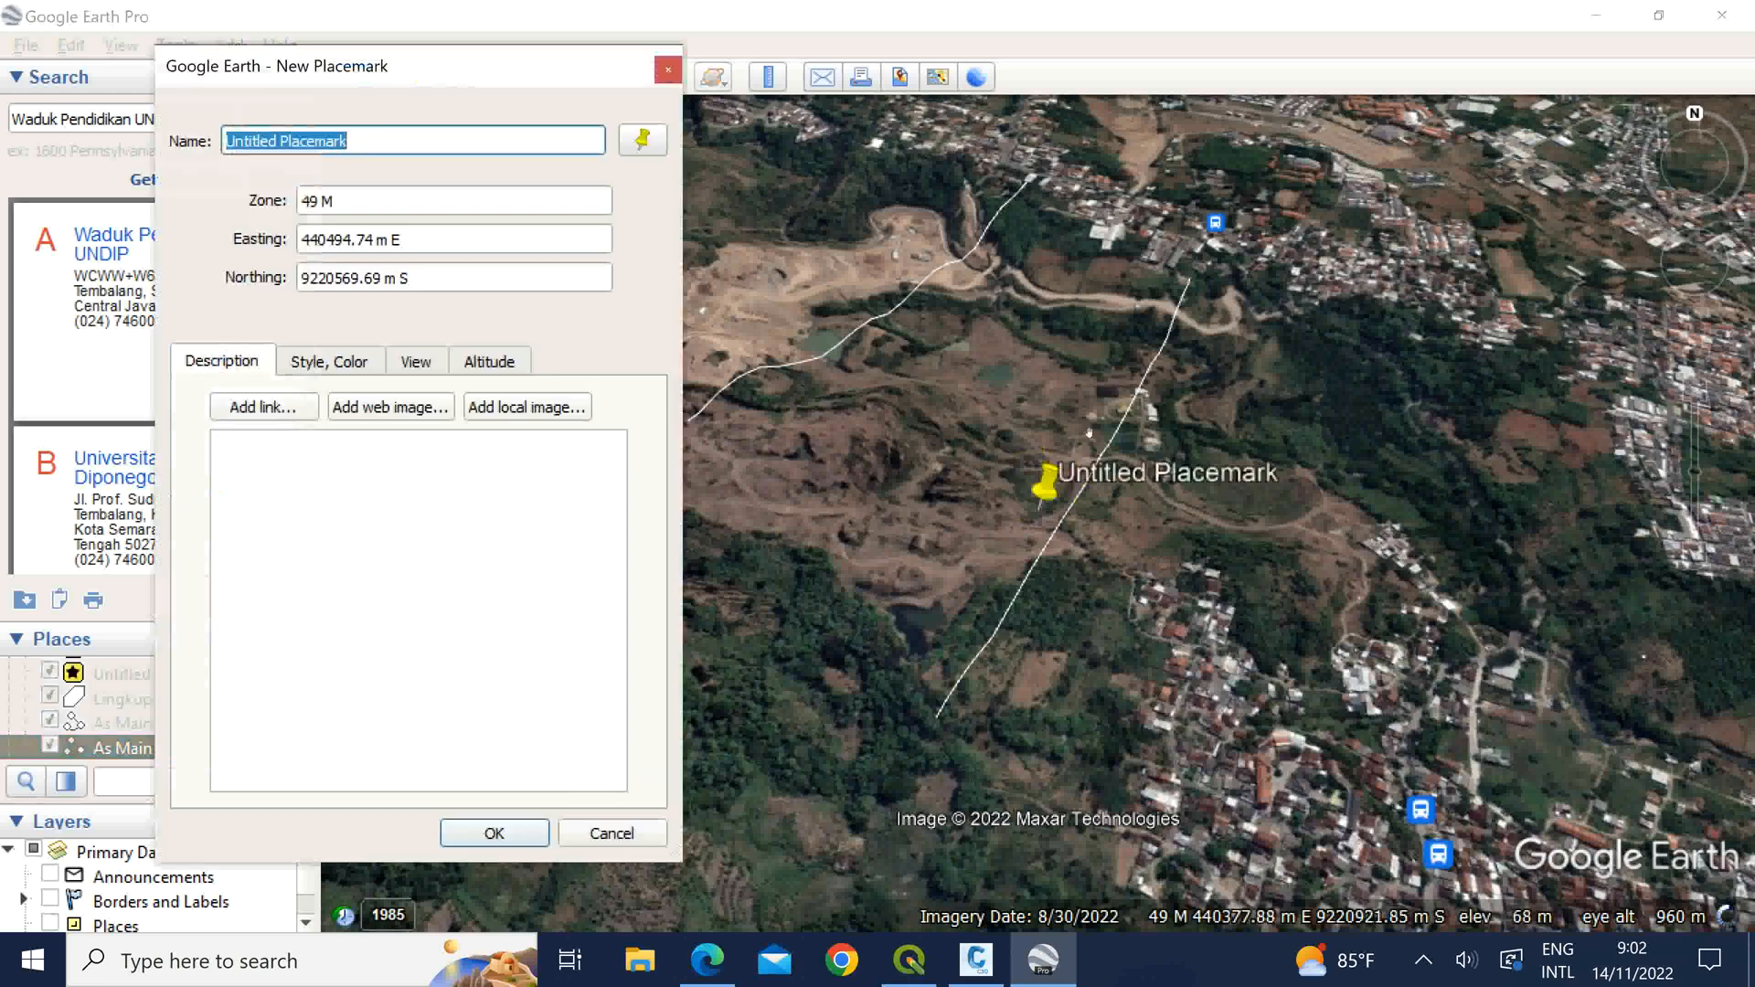
left_click_drag(1049, 499, 1106, 484)
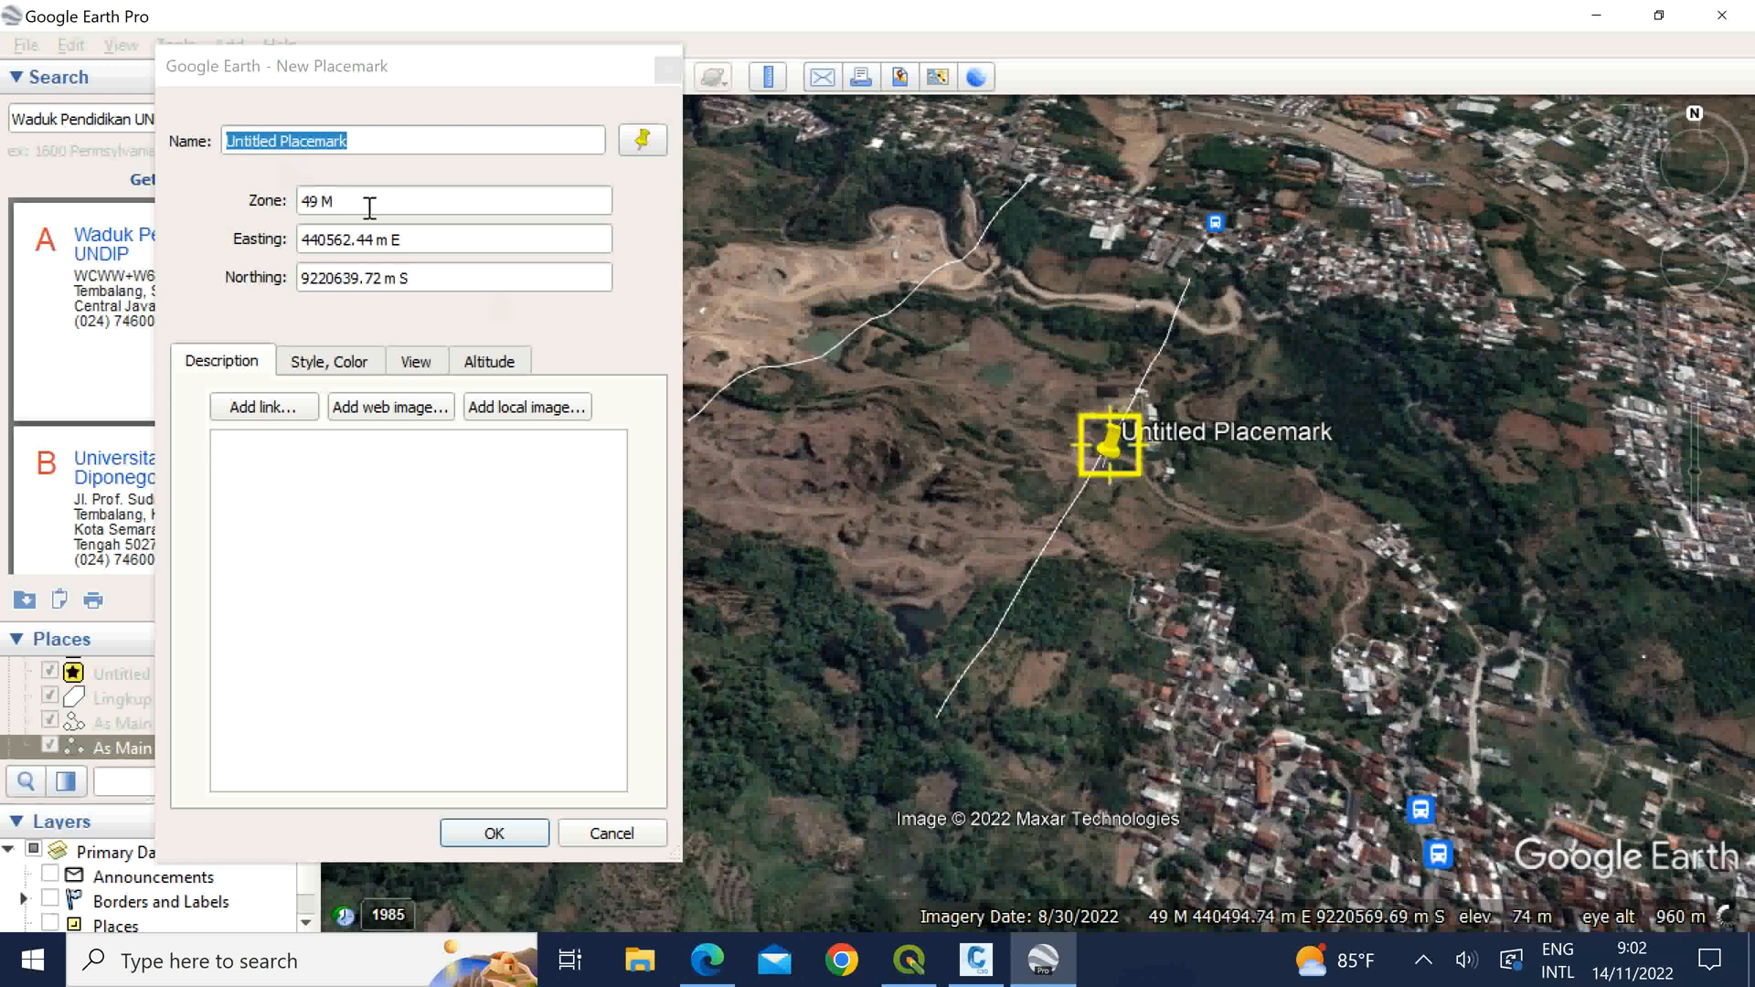
left_click_drag(343, 201, 305, 208)
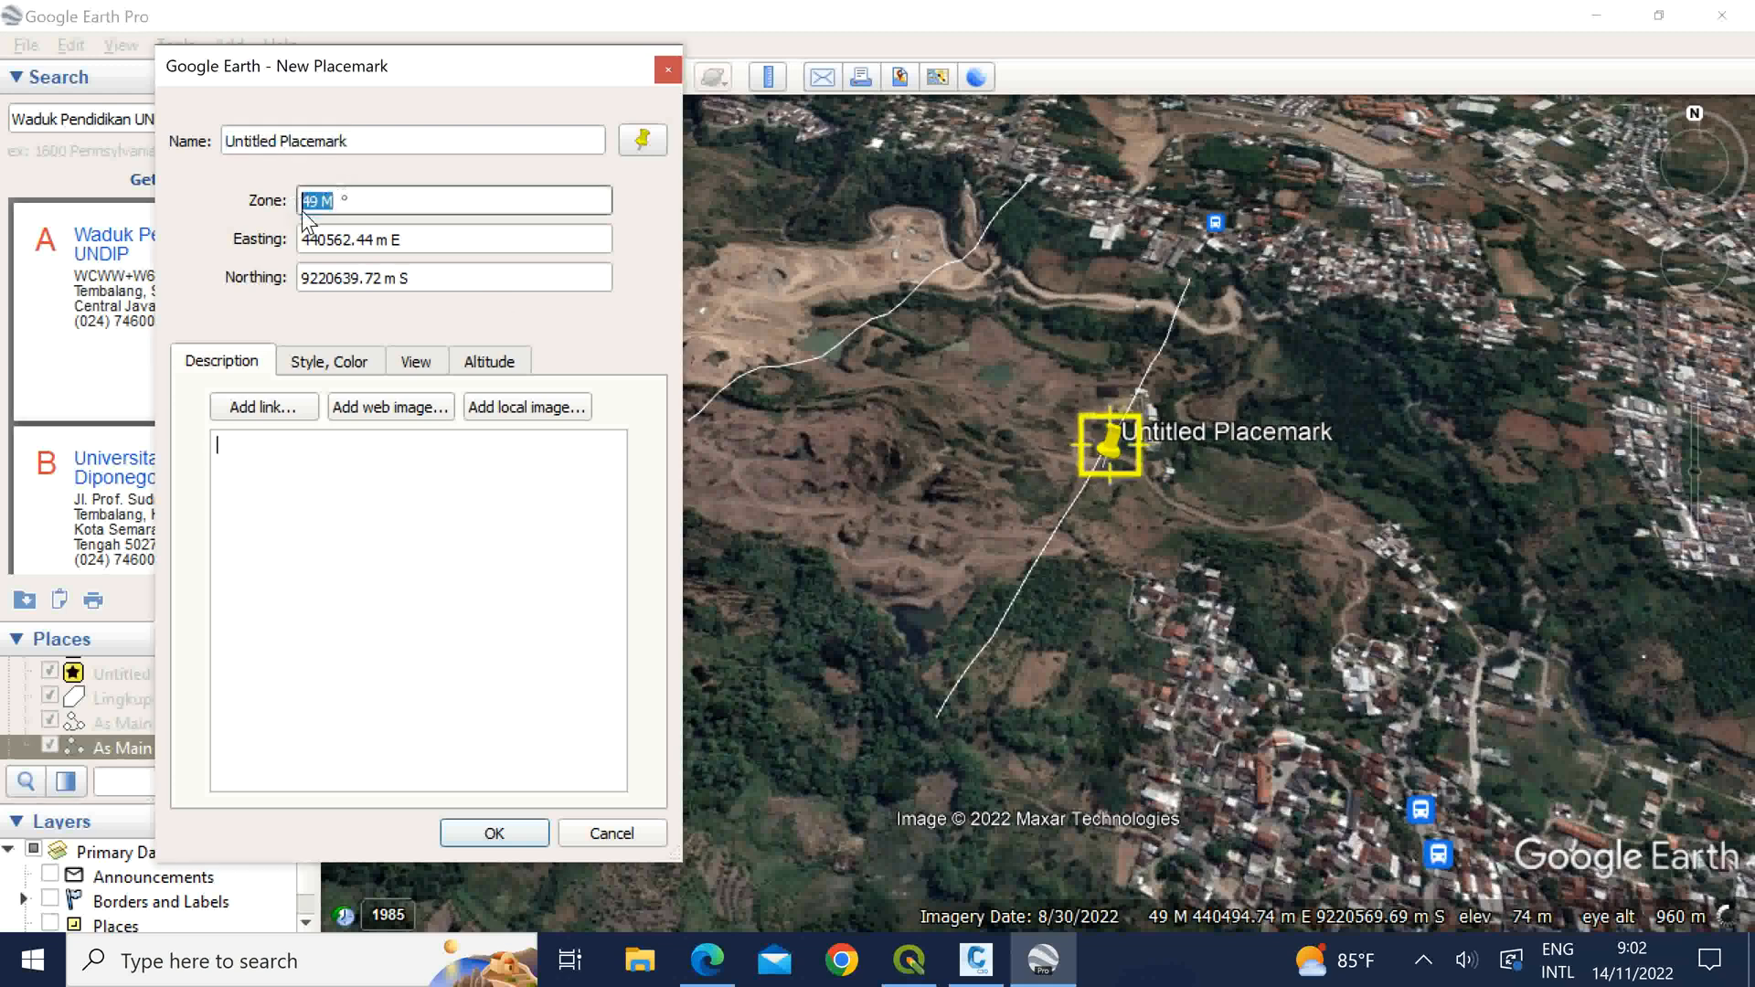
left_click(437, 243)
left_click_drag(416, 239, 301, 240)
left_click_drag(429, 280, 297, 278)
left_click(455, 240)
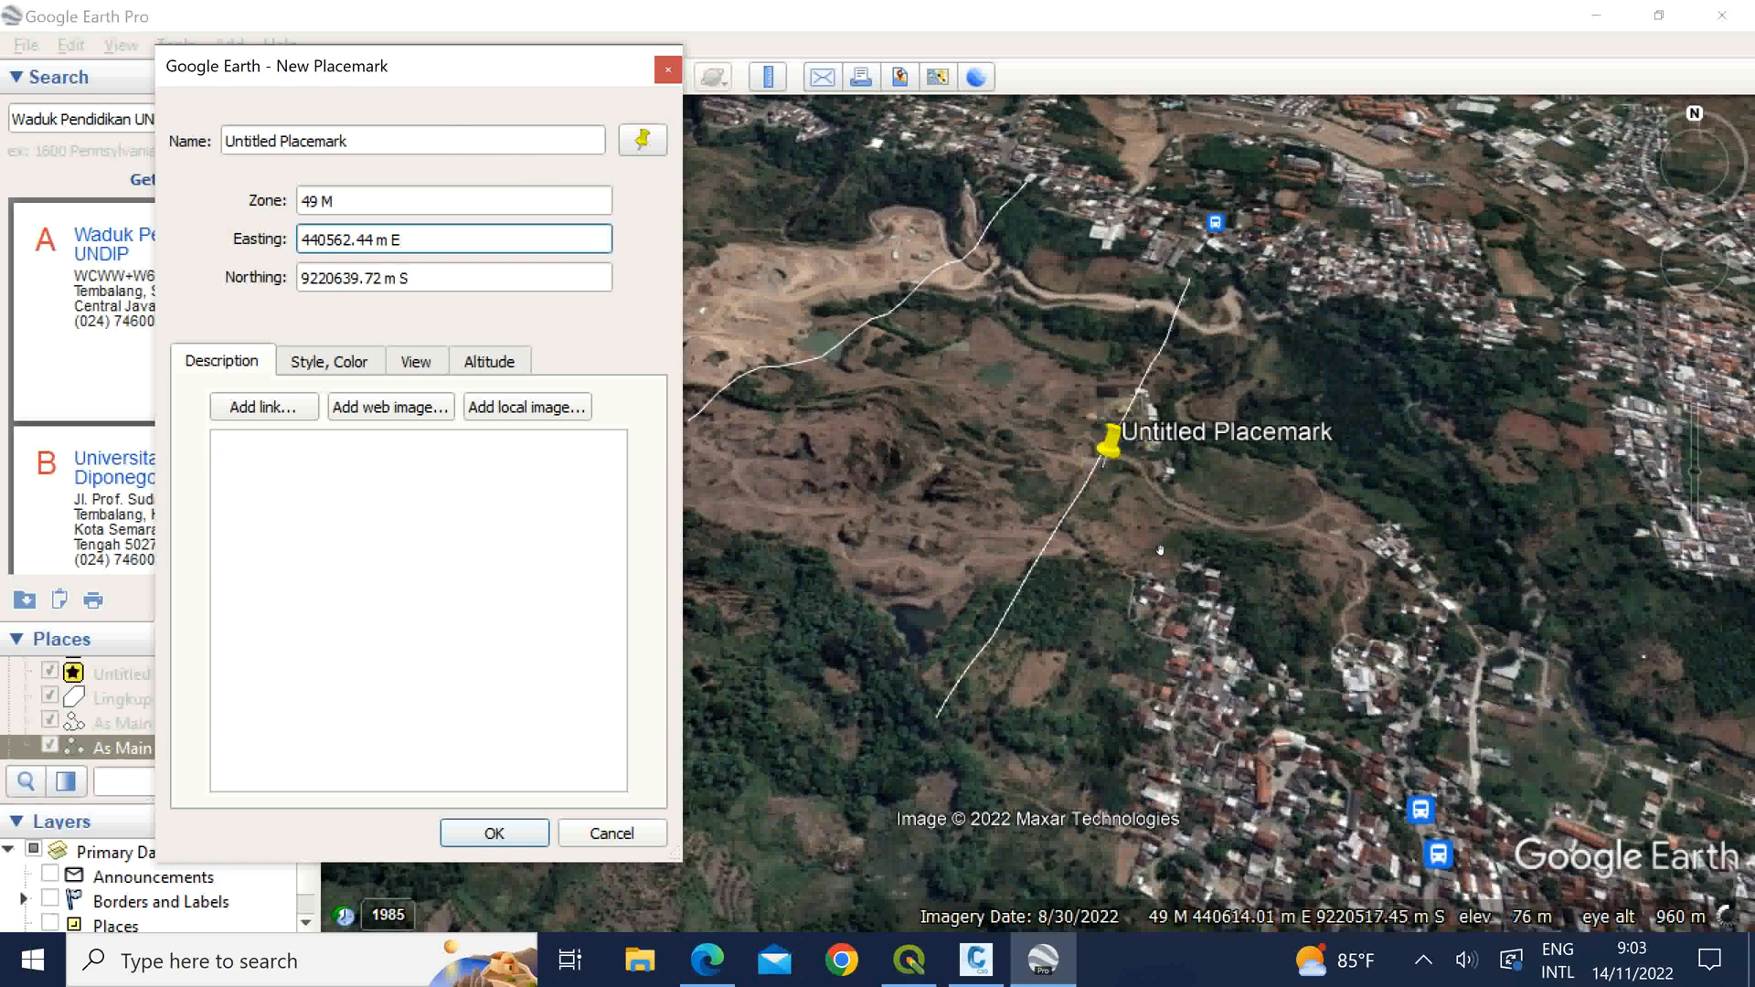
Step: Name the placemark "Titik As Main Dam" and save it
triple_click(373, 144)
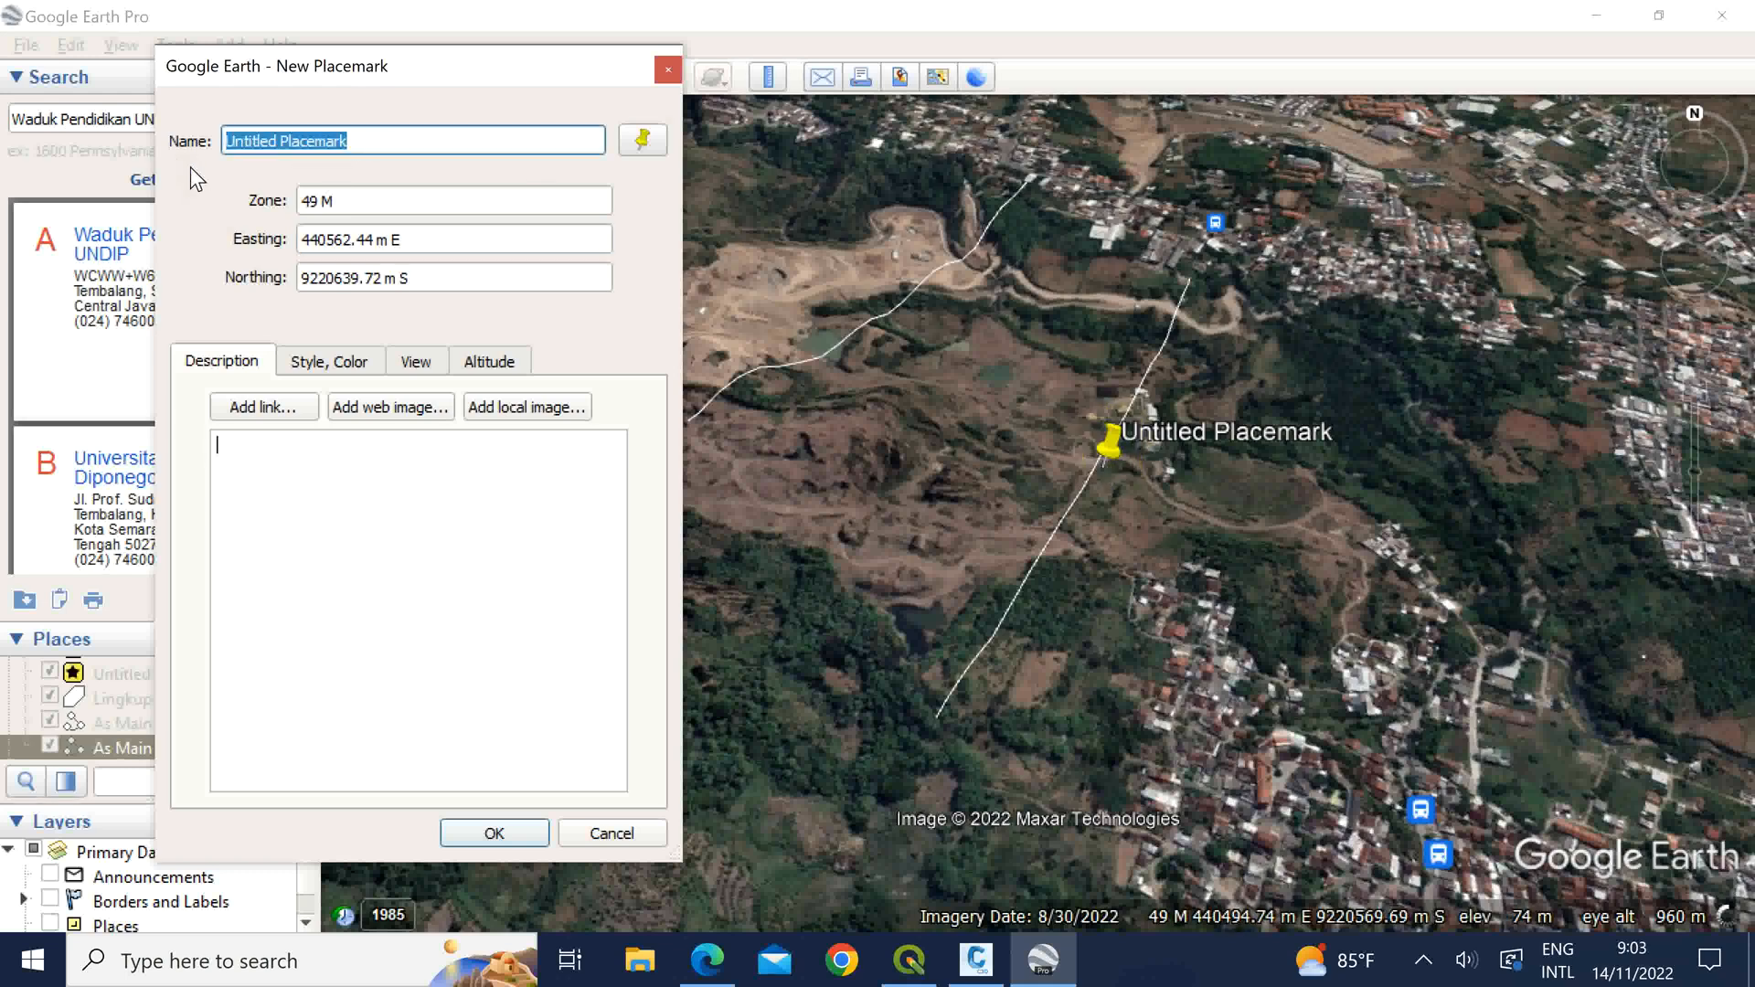
type("Titik As")
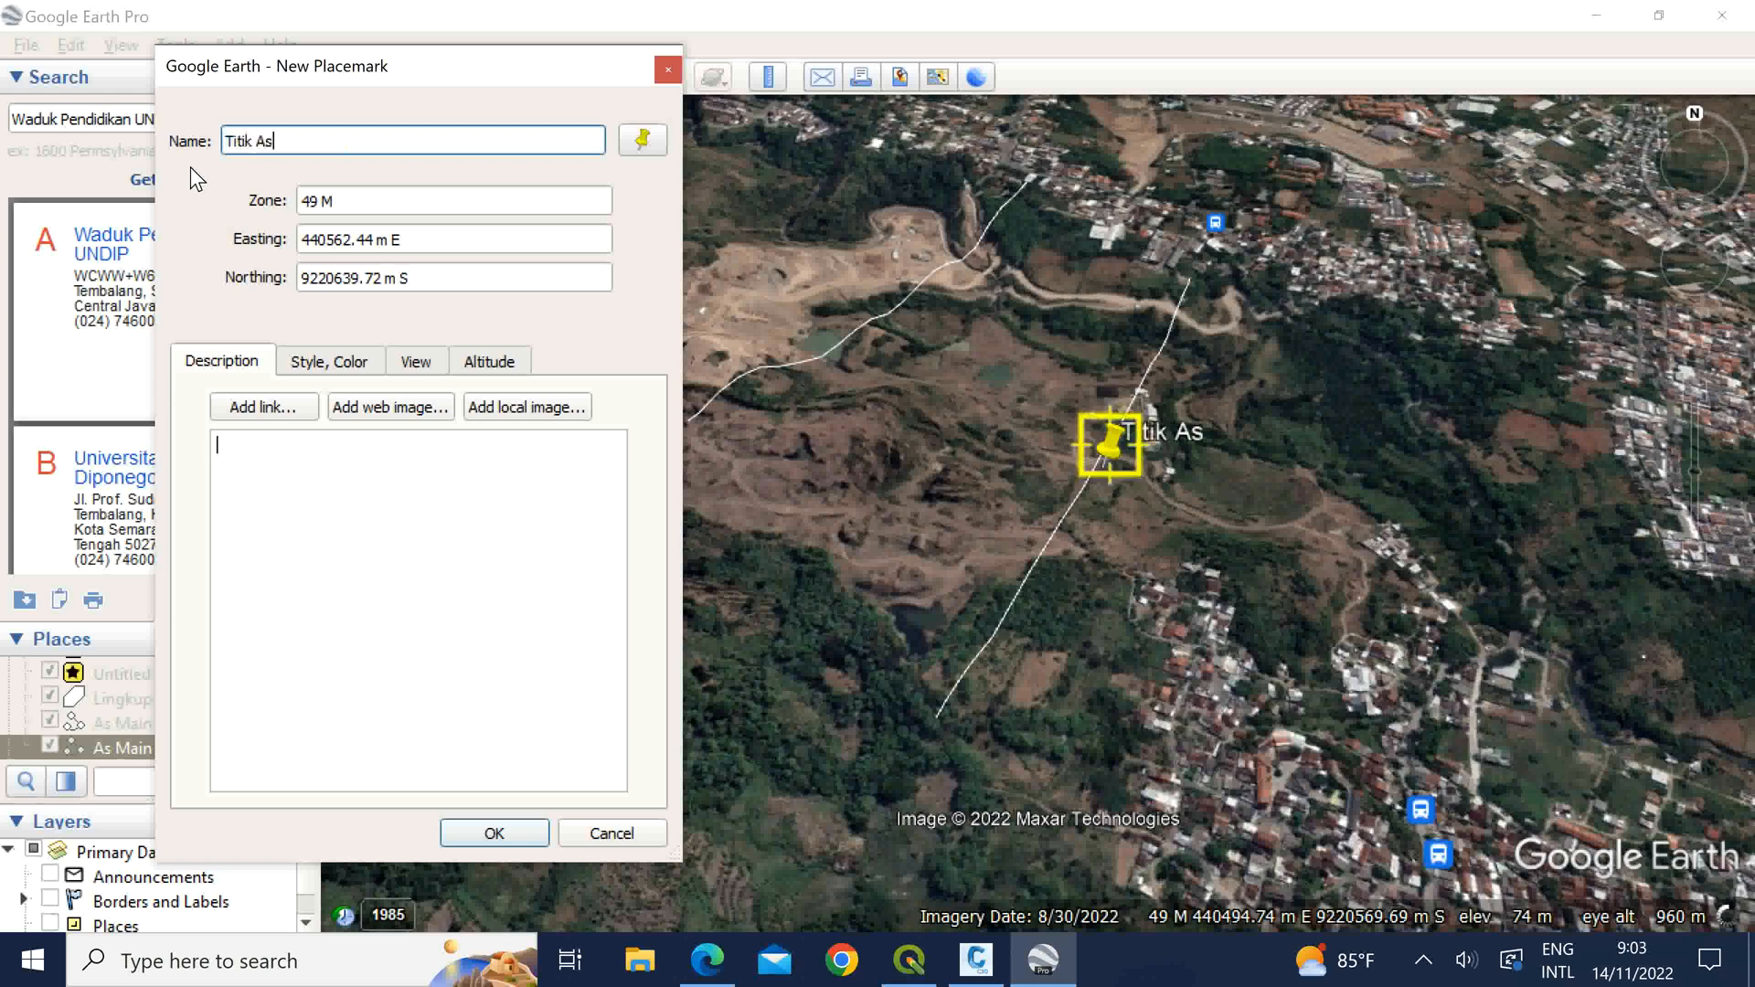
type(" Main Dam")
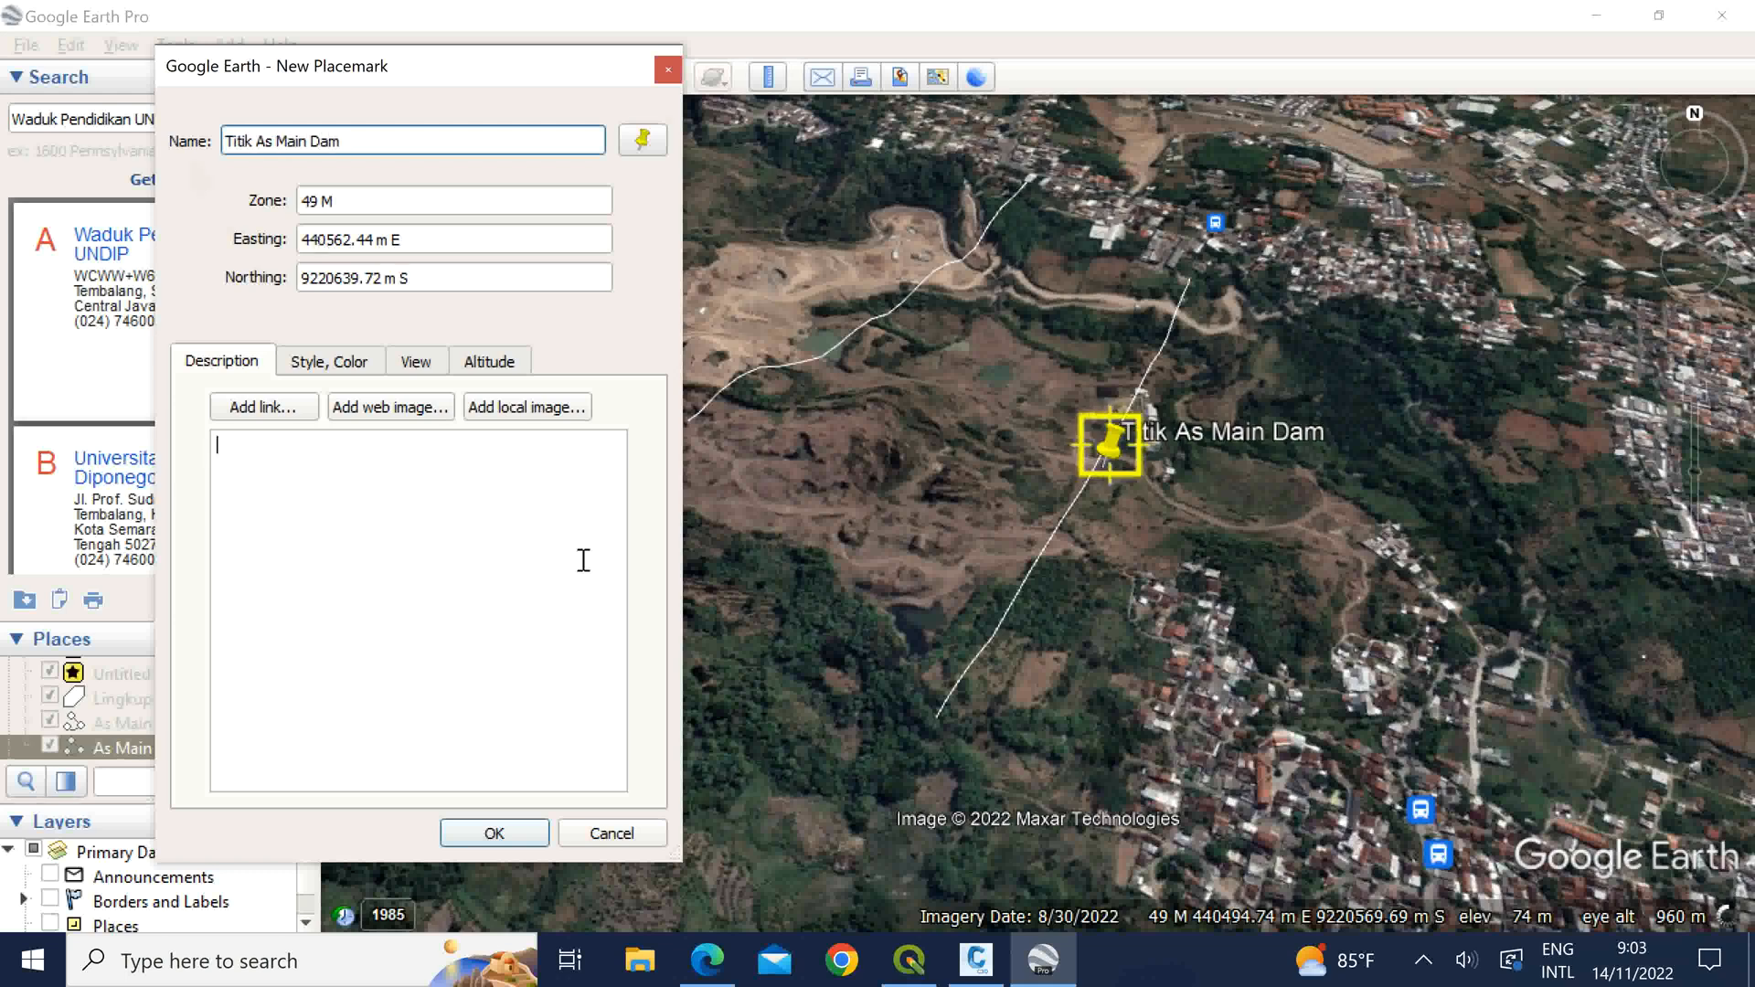
left_click(501, 834)
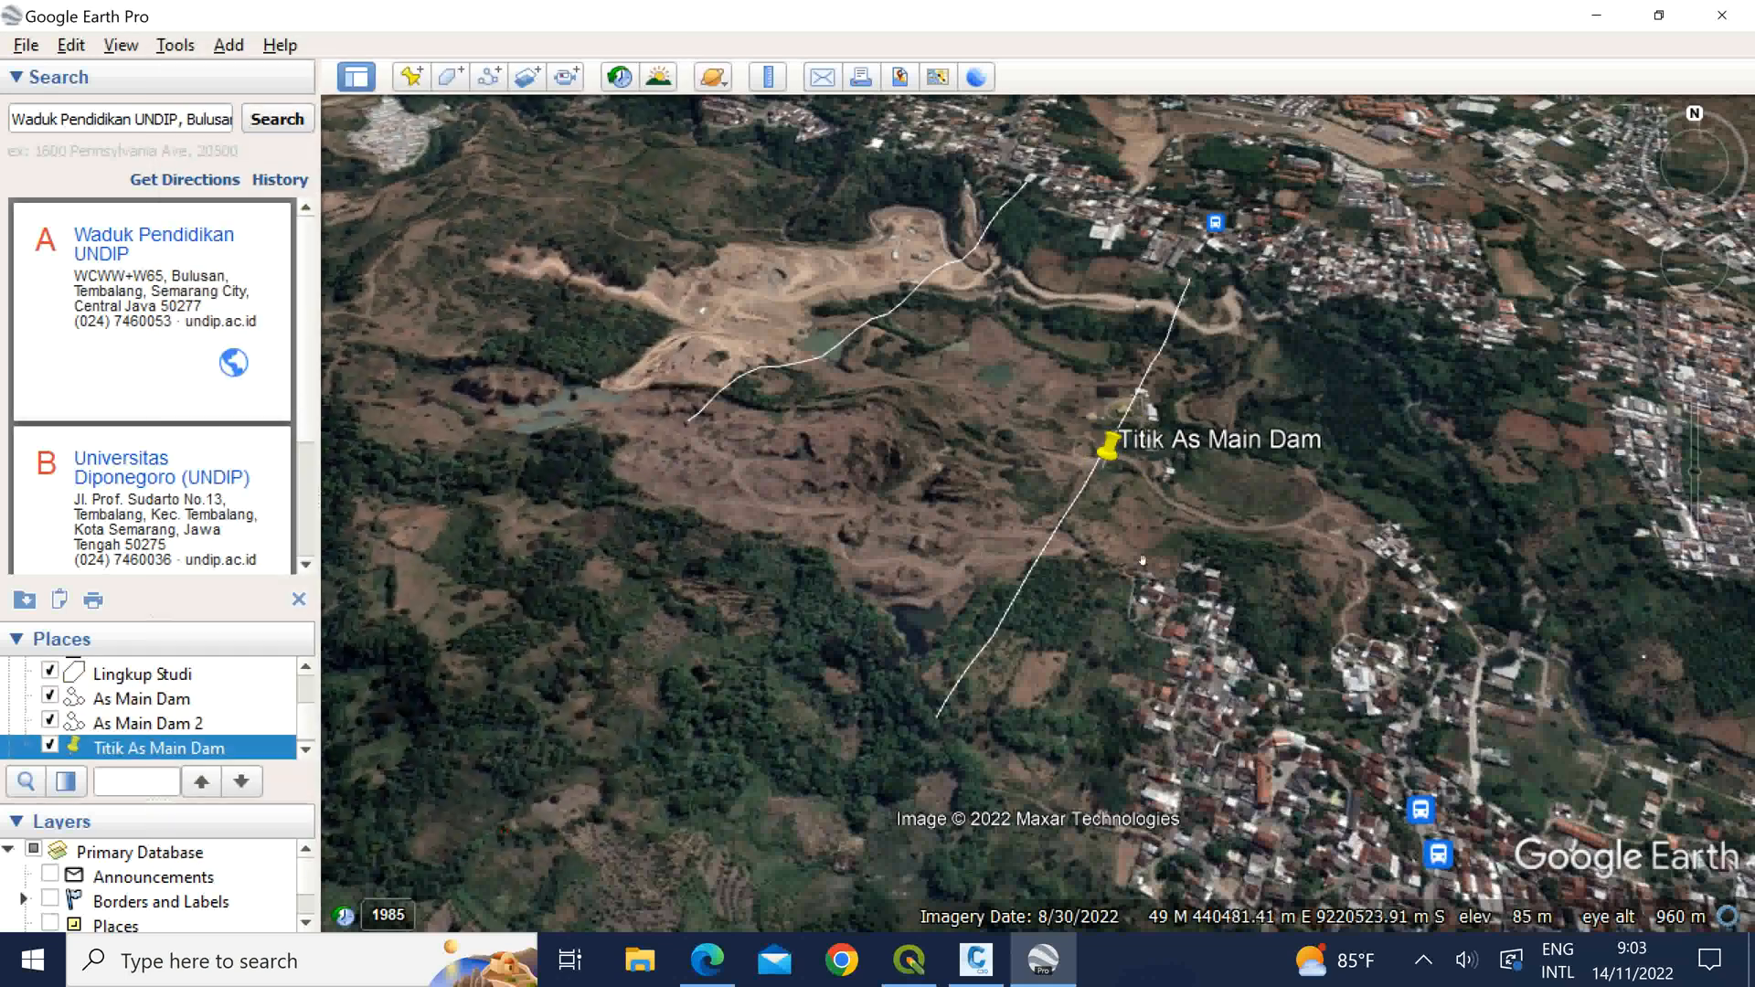
Step: Examine the wider surroundings of the Titik As Main Dam placemark, out to Waduk Pendidikan UNDIP
left_click_drag(1142, 560, 1092, 522)
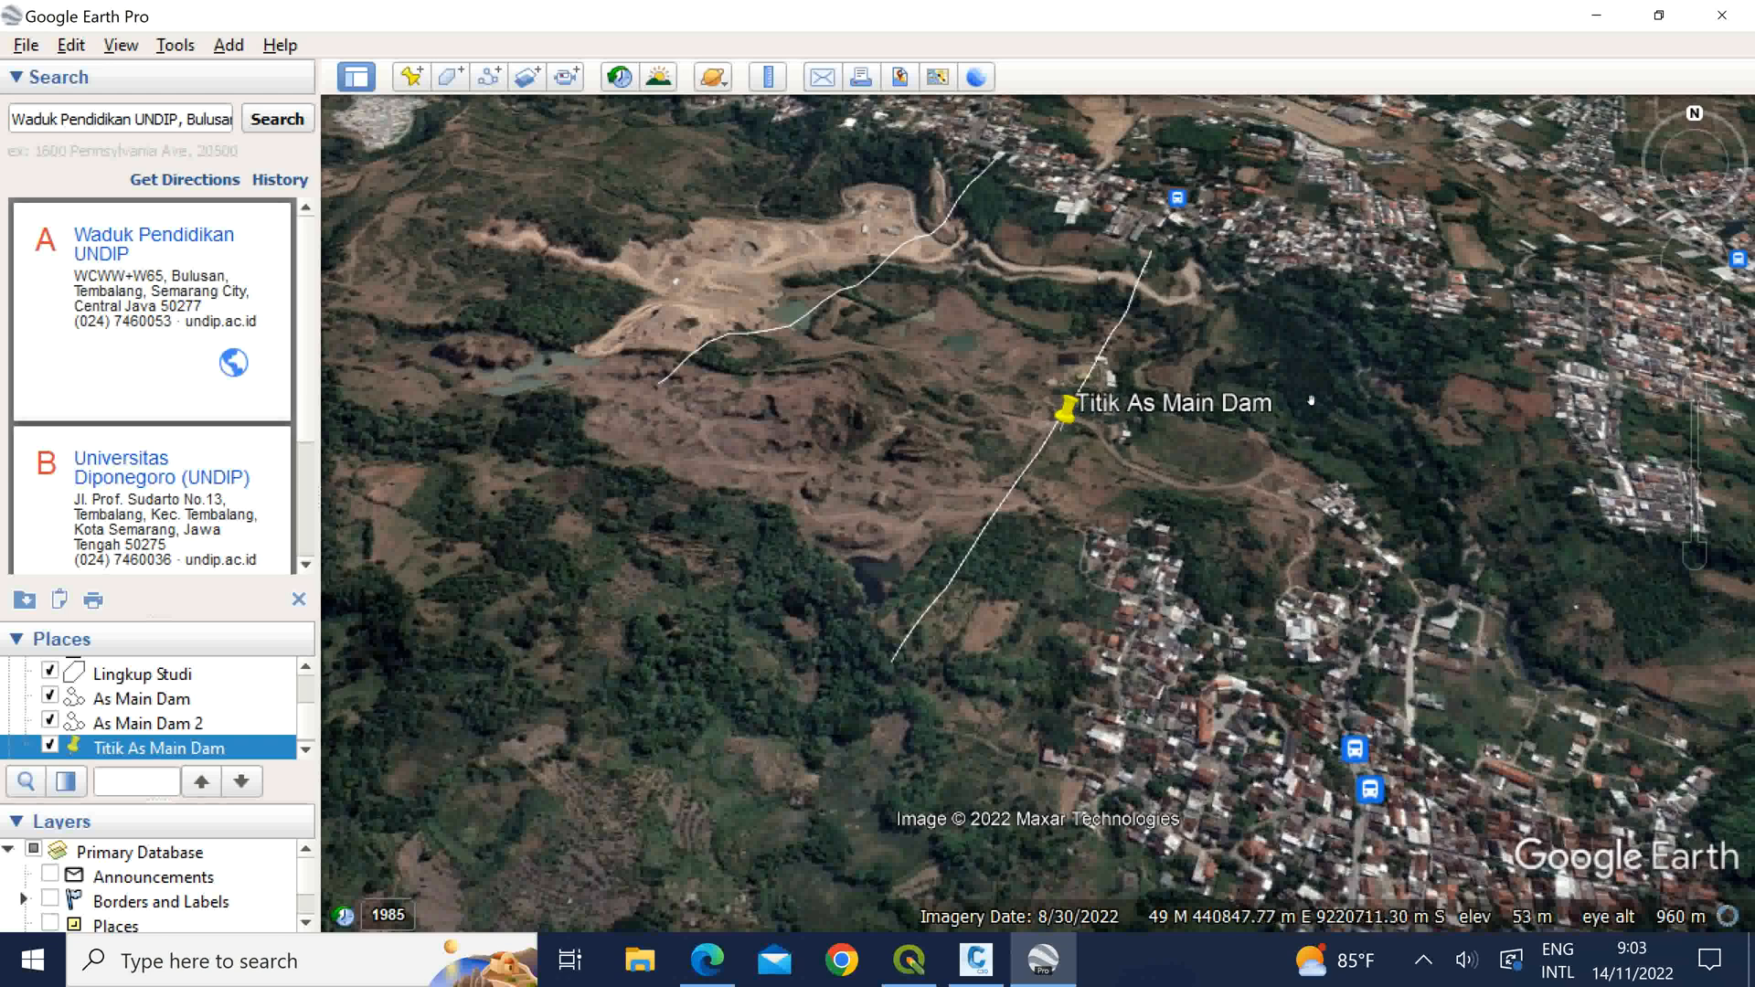
scroll(1311, 400, "down", 3)
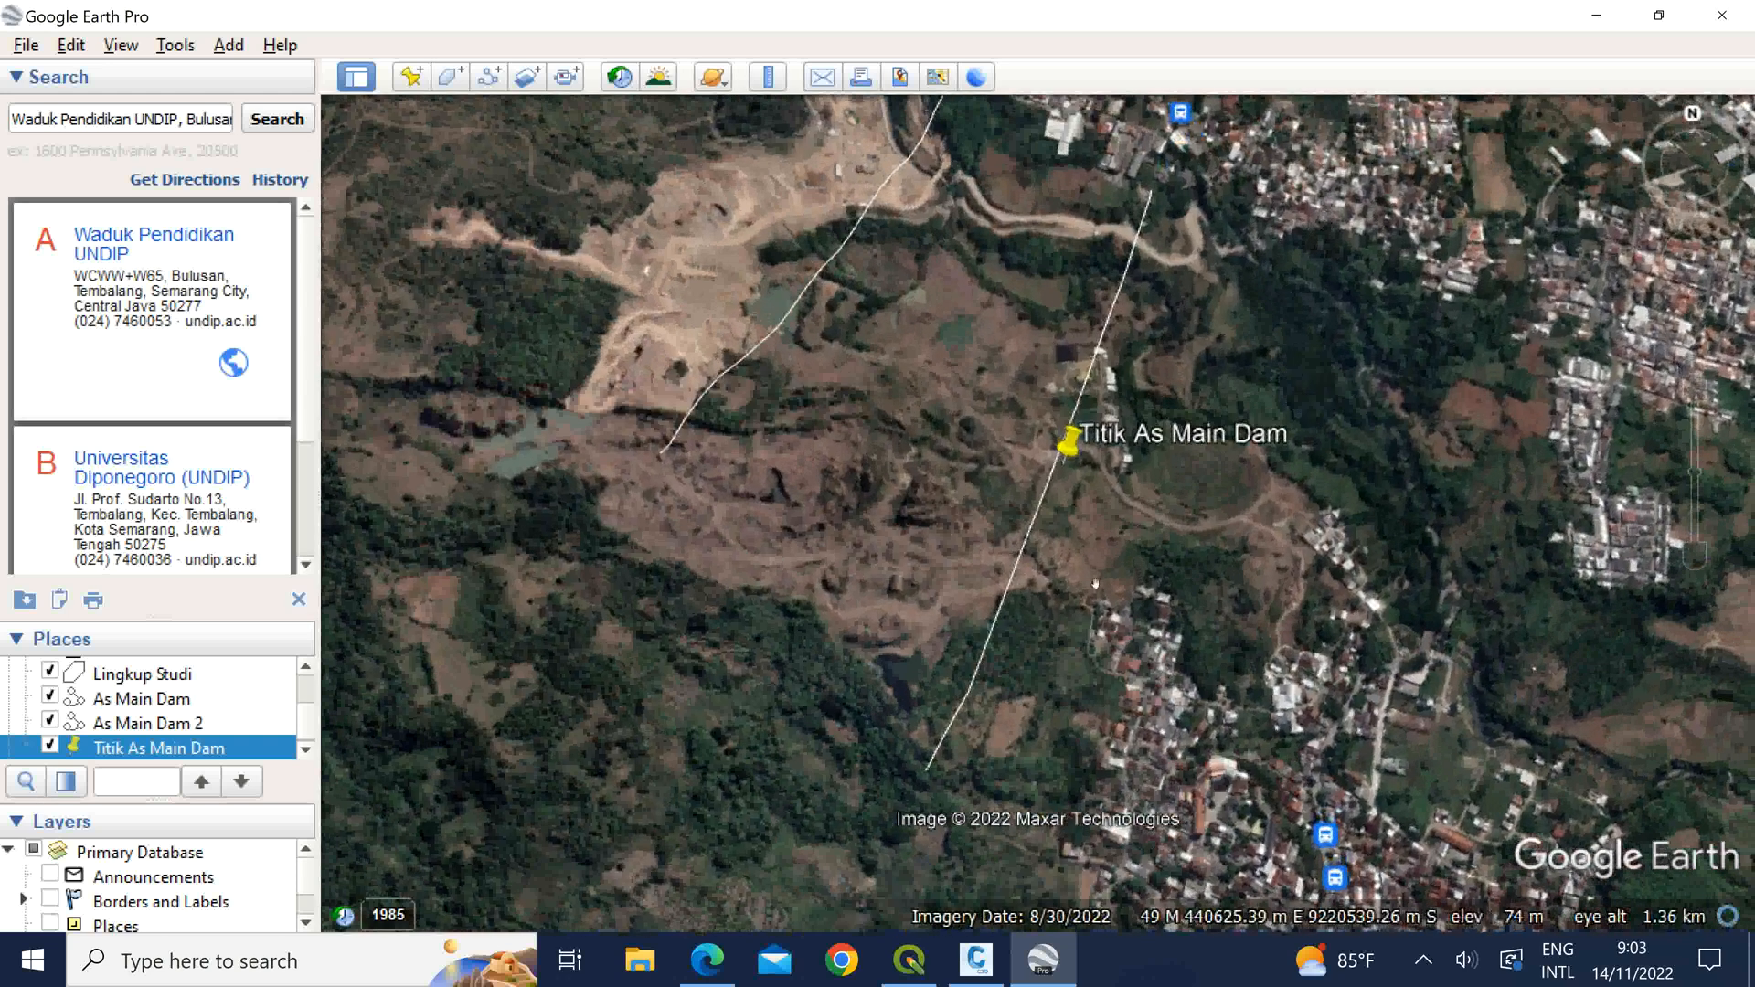
scroll(1078, 595, "down", 2)
scroll(1200, 572, "down", 1)
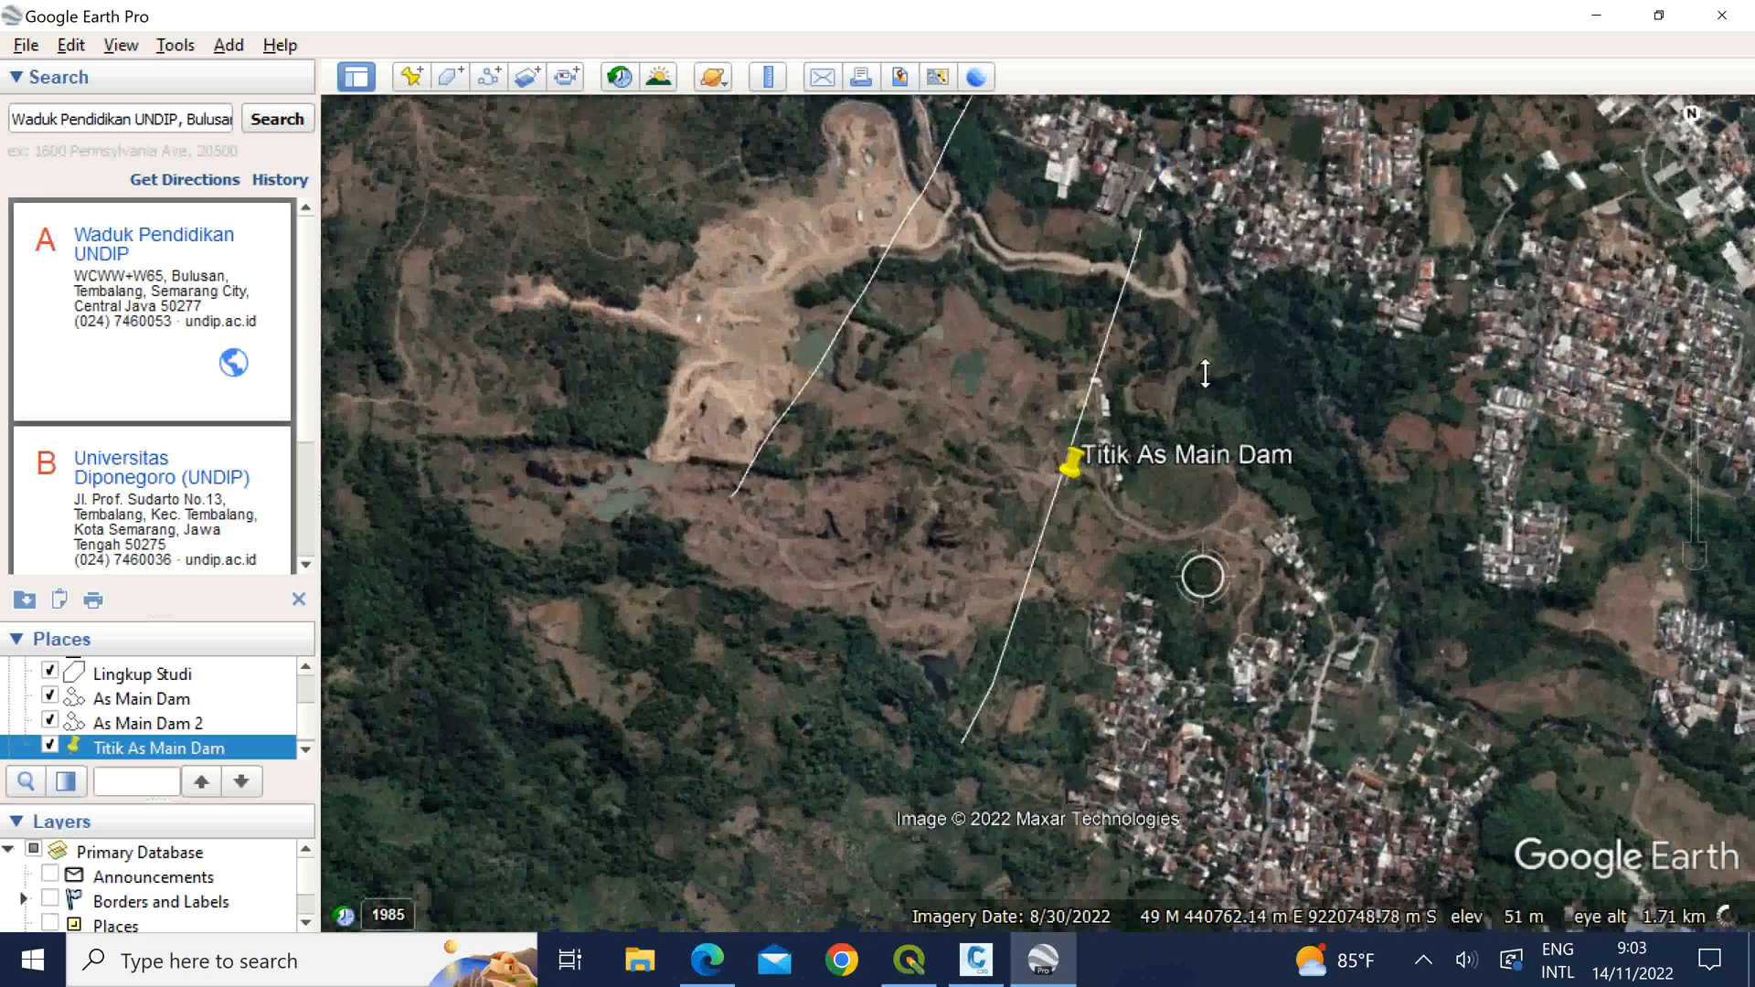
scroll(1411, 689, "down", 2)
scroll(895, 667, "down", 2)
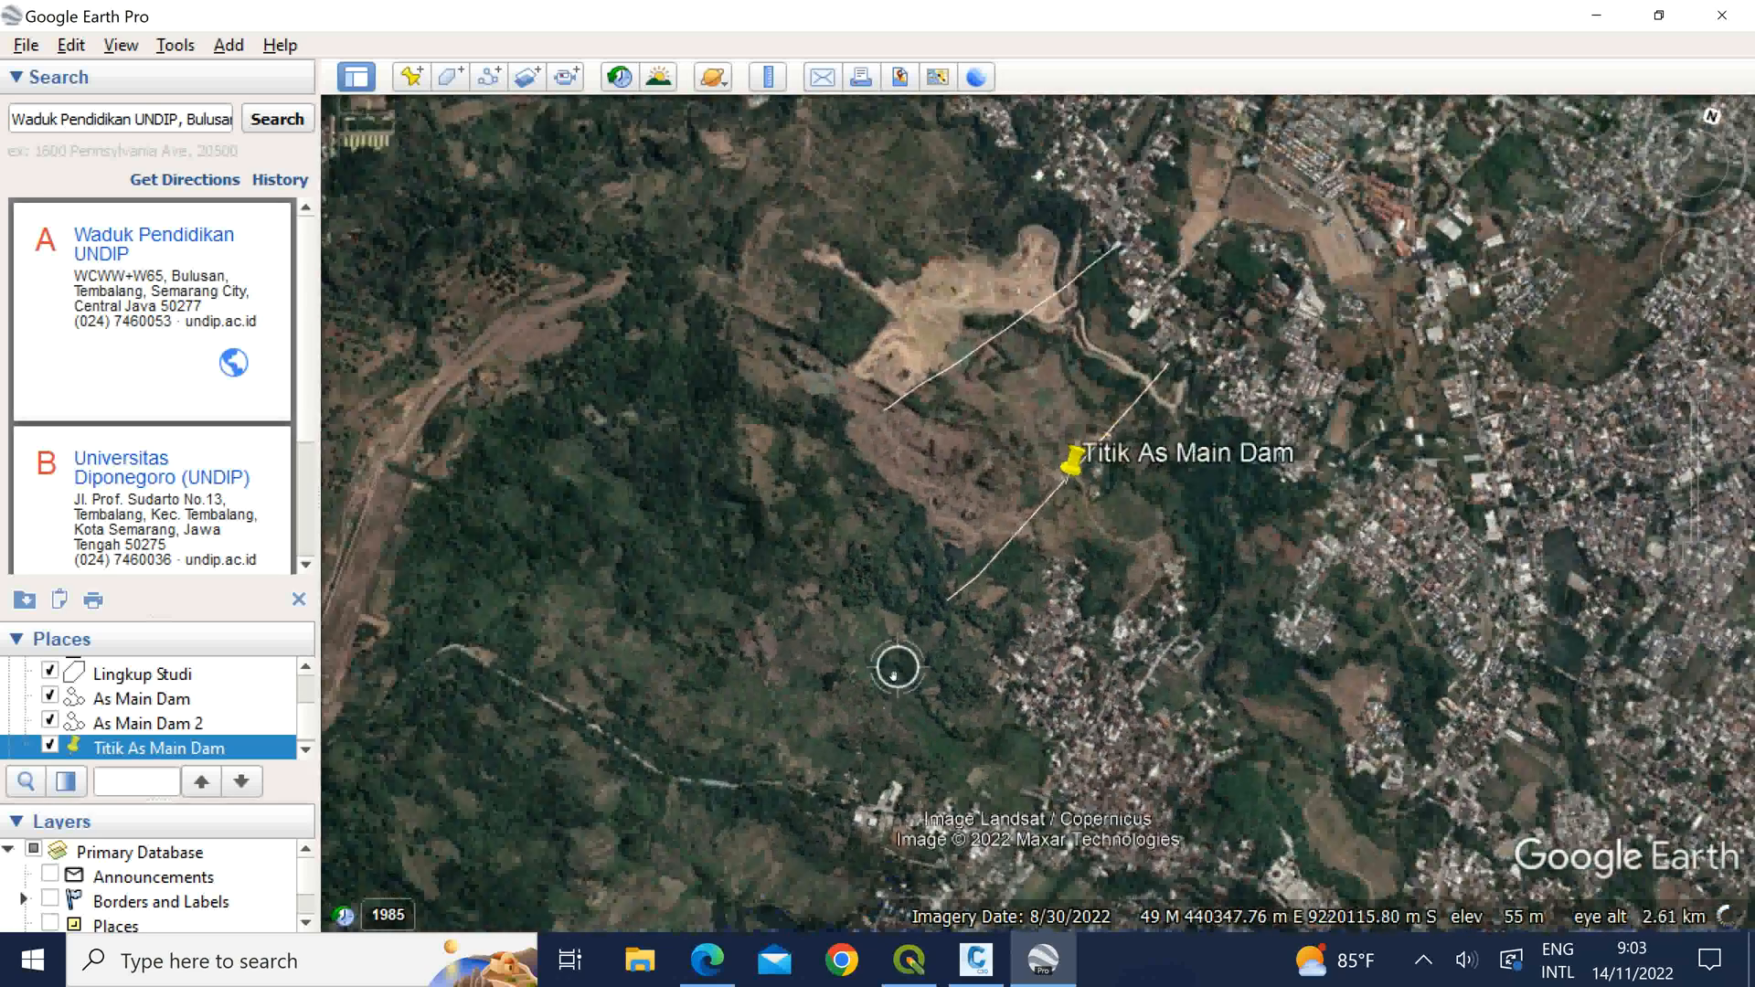
scroll(1127, 435, "up", 2)
scroll(1168, 454, "up", 1)
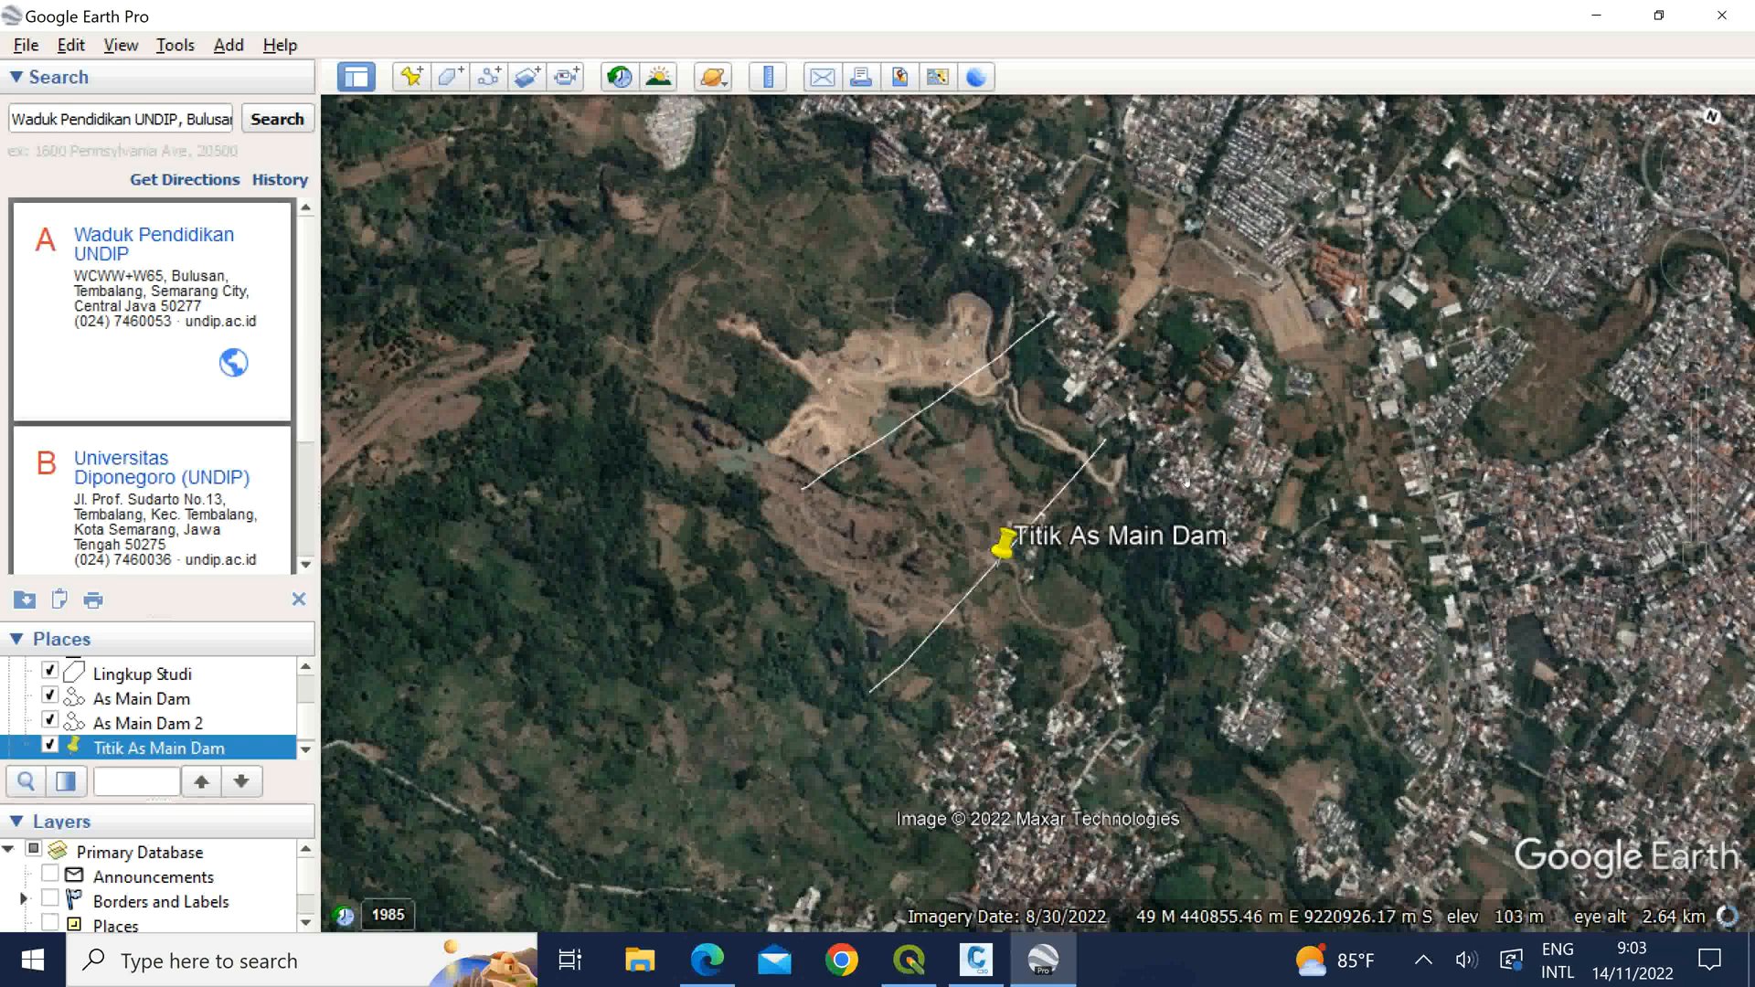
scroll(1188, 484, "down", 2)
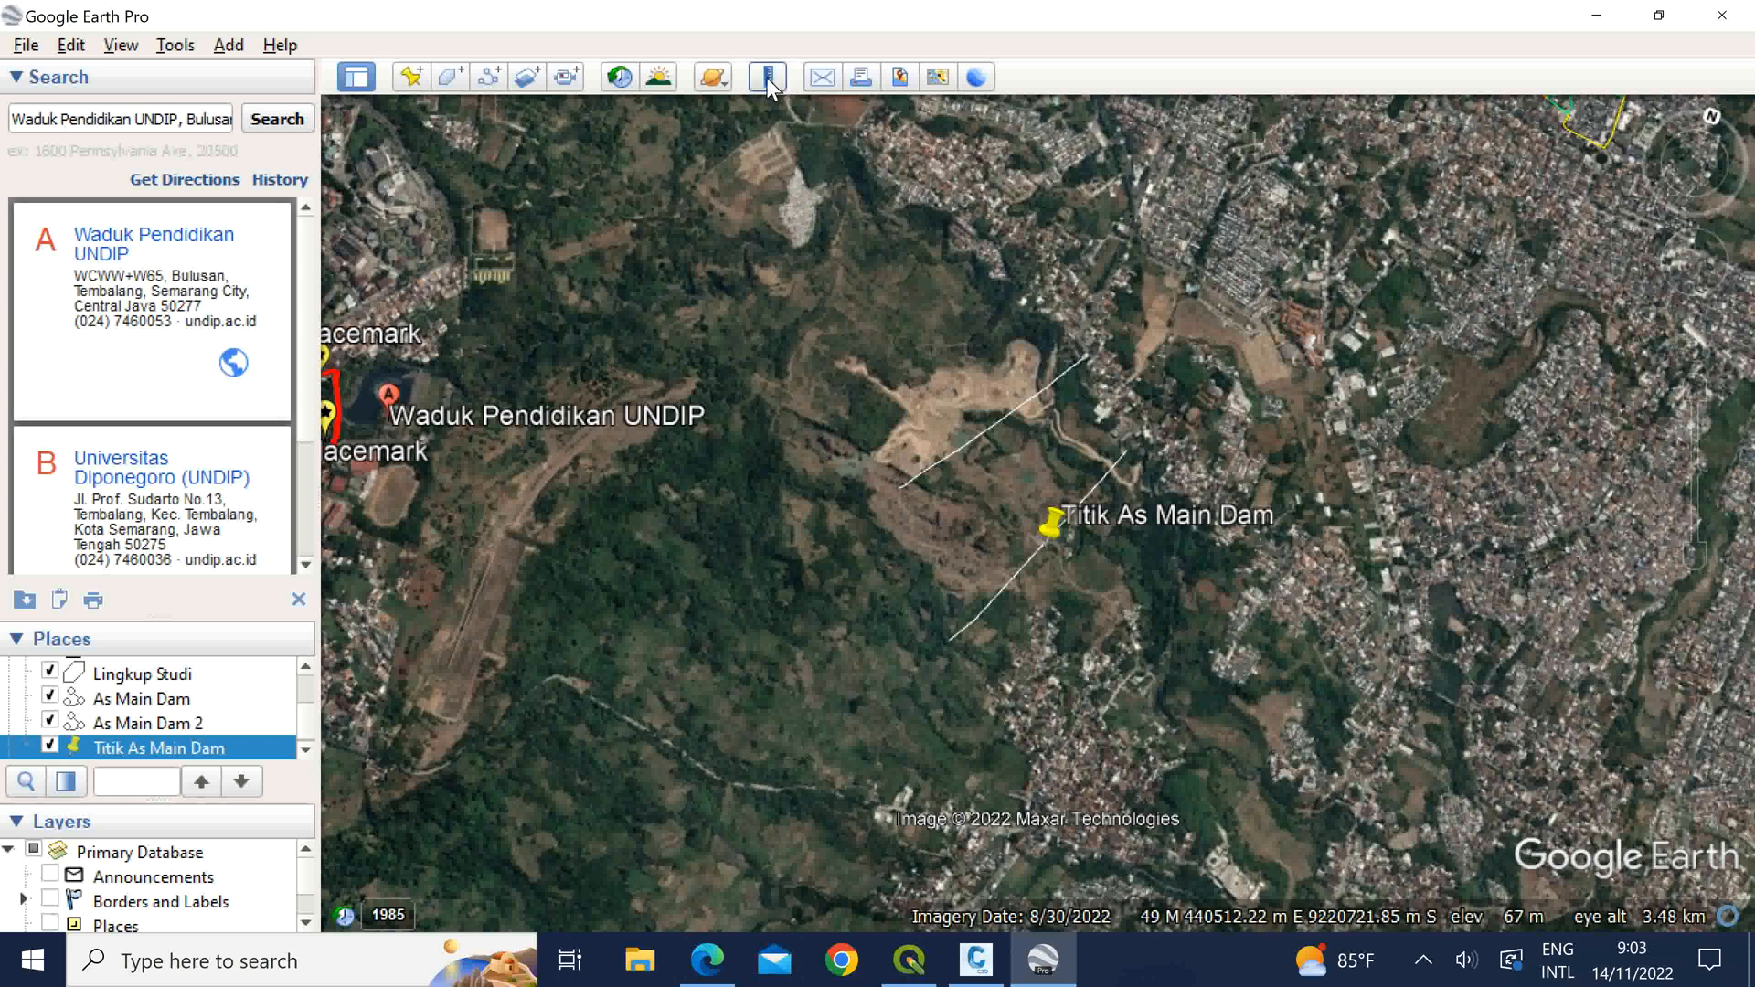
Step: Draw a new polygon with about 13 corners enclosing both dam axis paths and the Titik As Main Dam placemark
left_click(448, 77)
left_click_drag(446, 78, 329, 78)
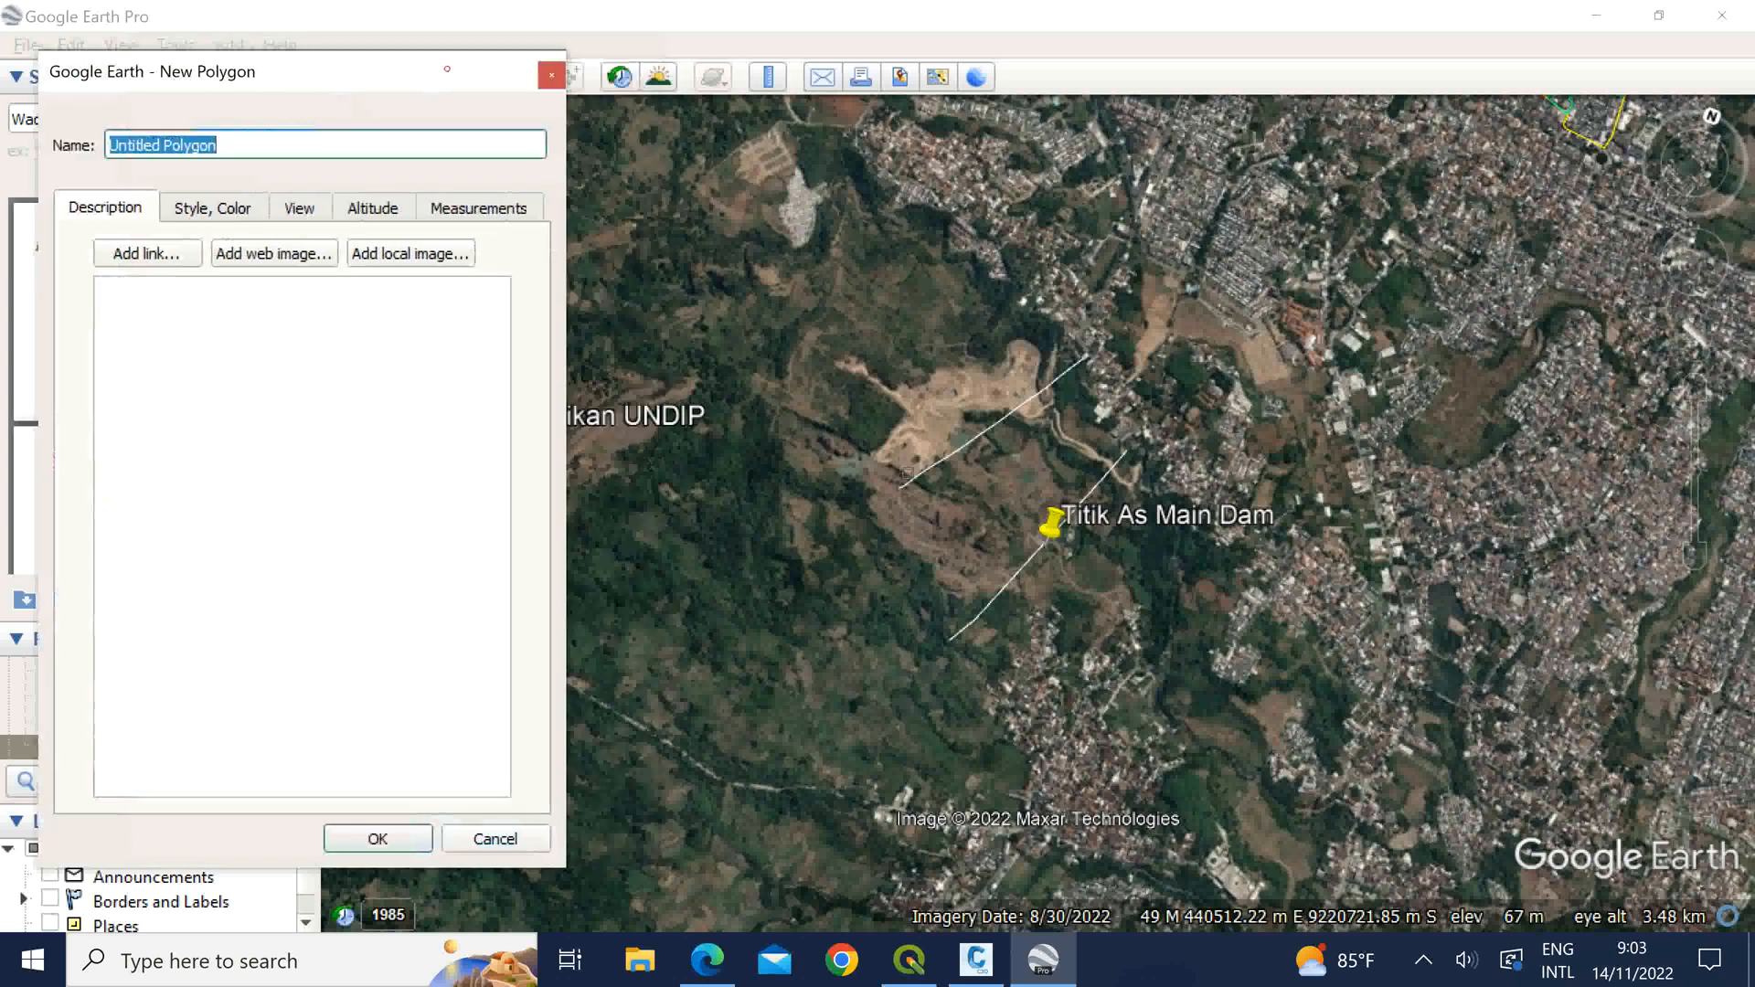
left_click(753, 519)
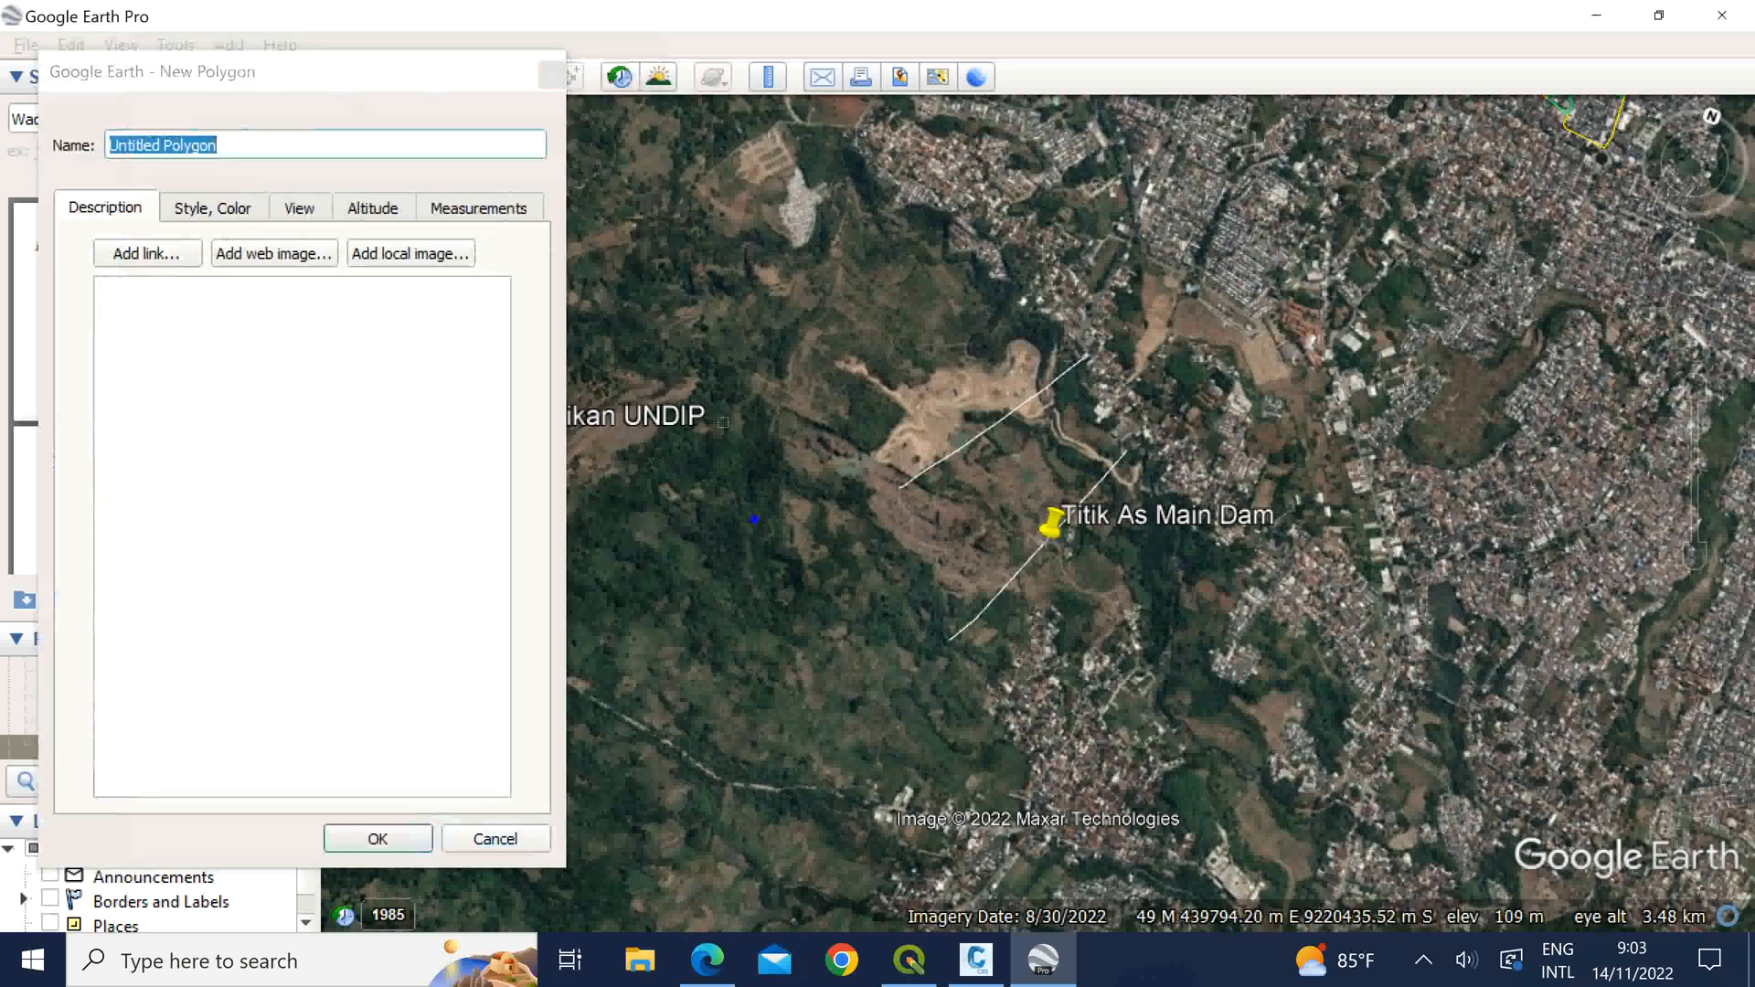
left_click(785, 259)
left_click(882, 200)
left_click(956, 227)
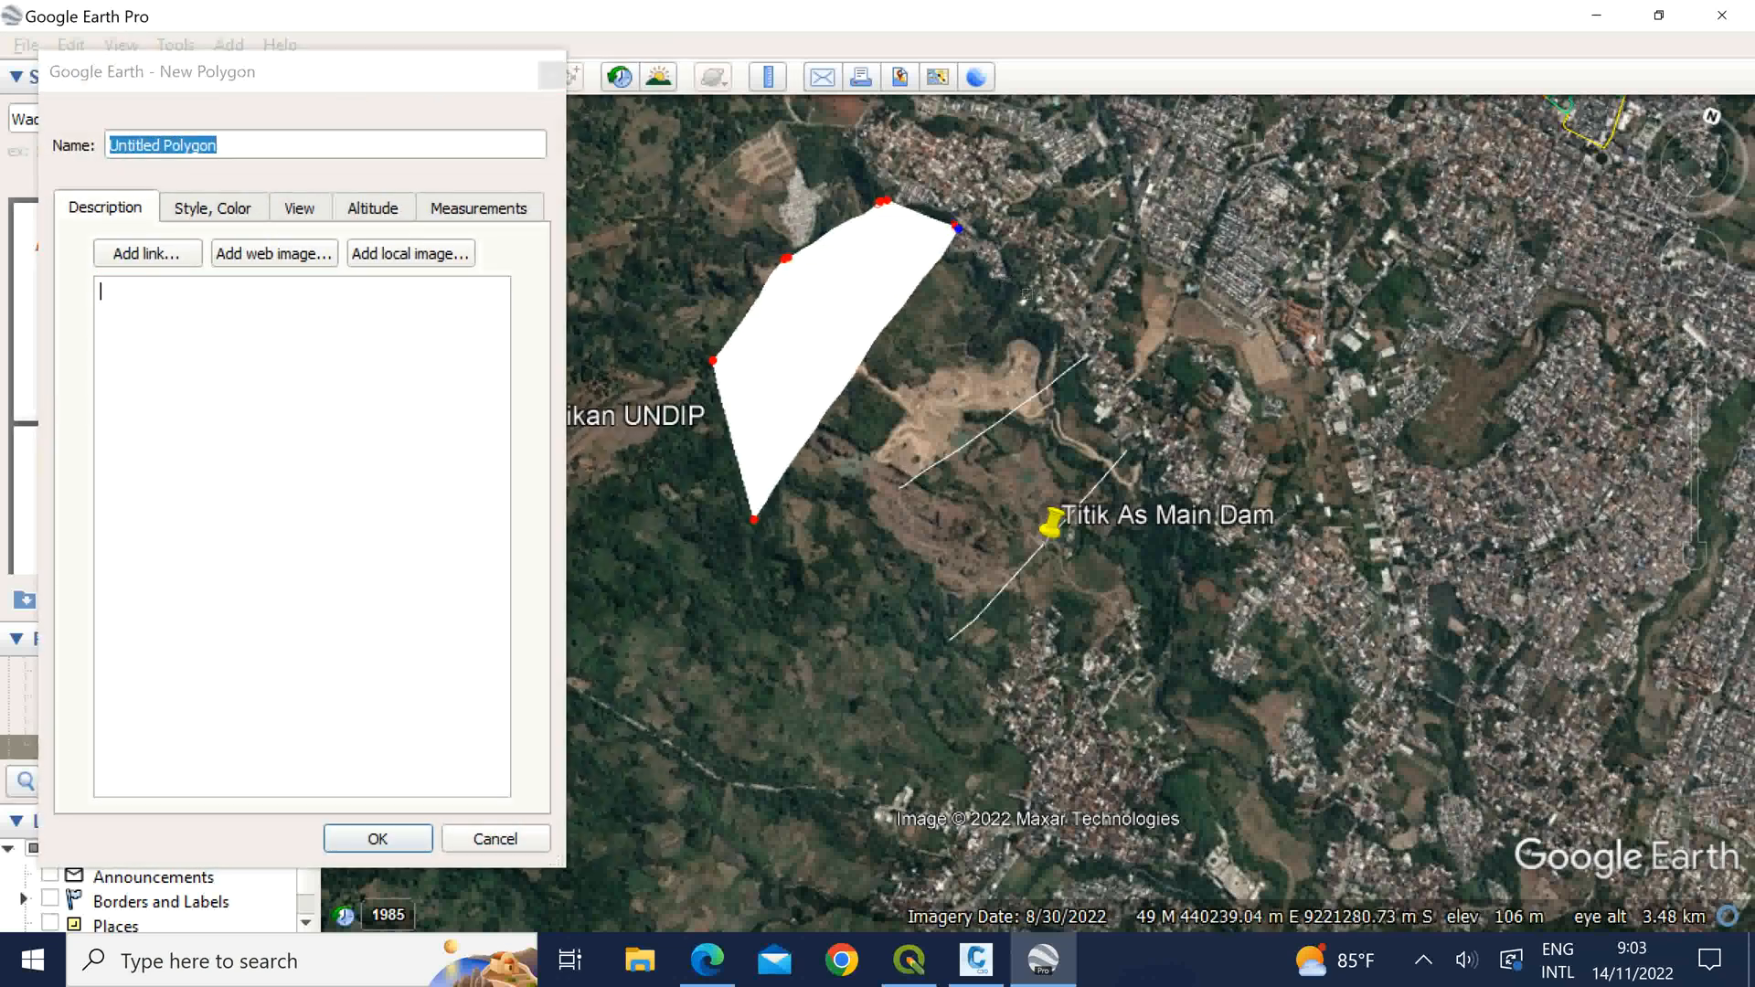
left_click(1034, 298)
left_click(1097, 341)
left_click(1124, 413)
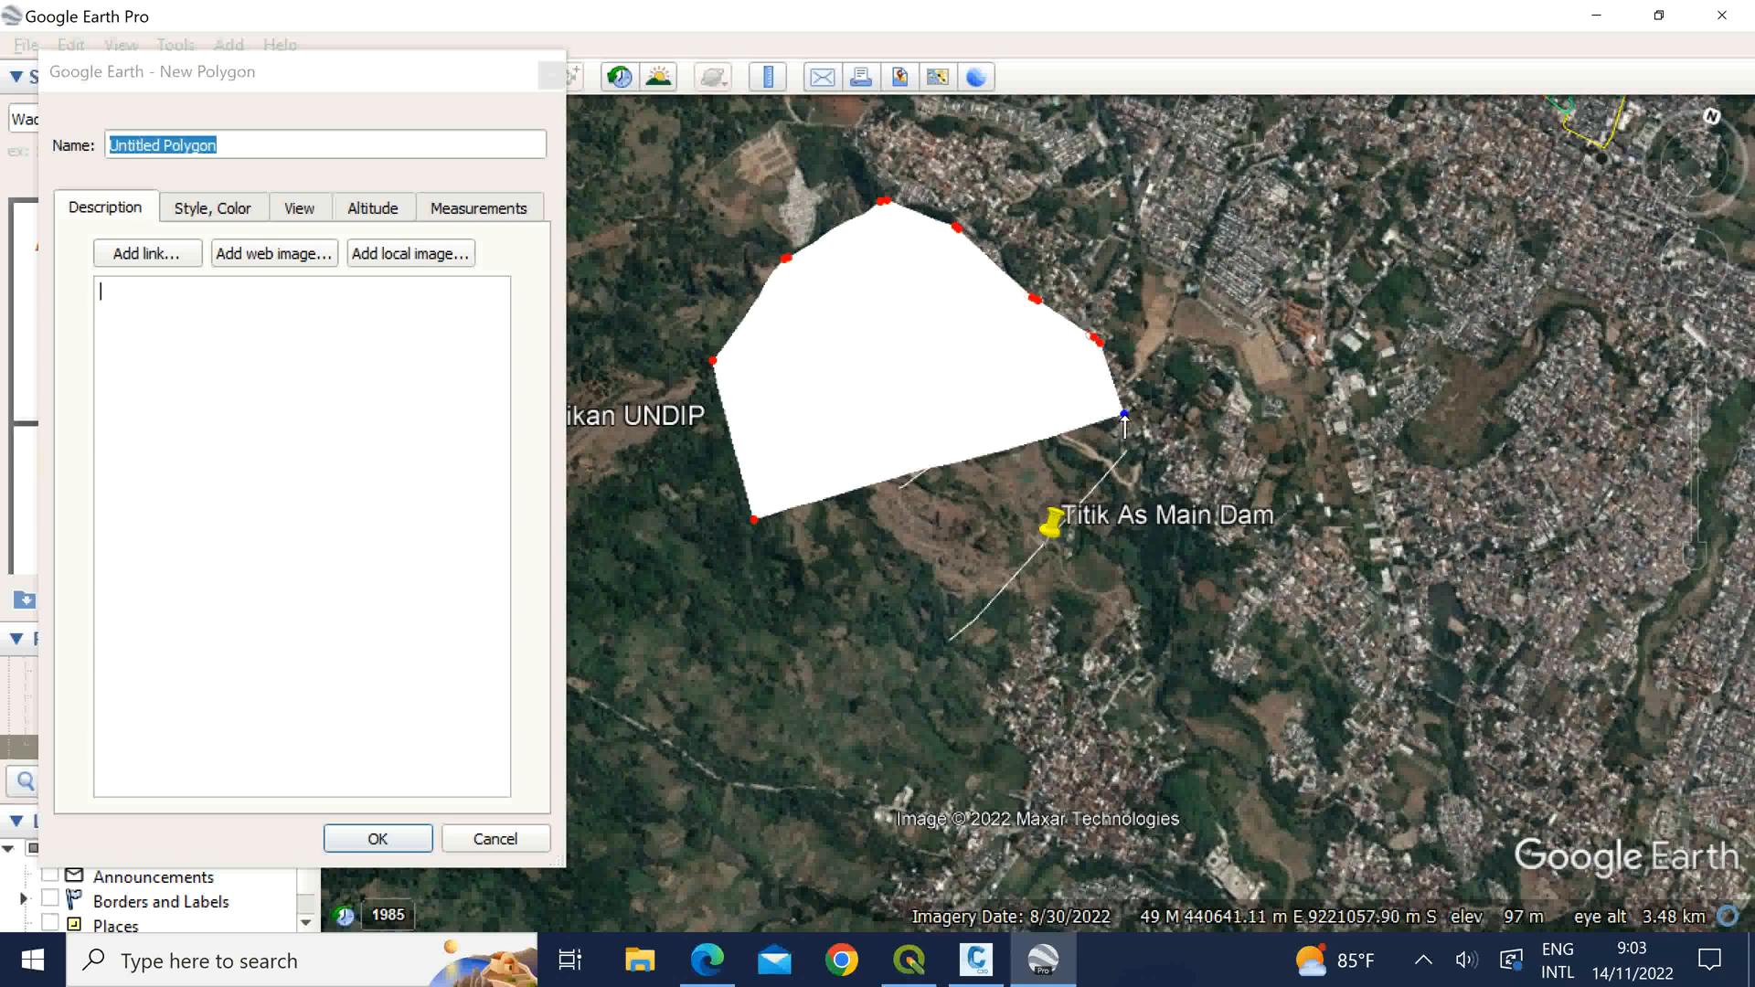
left_click(1195, 473)
left_click(1222, 524)
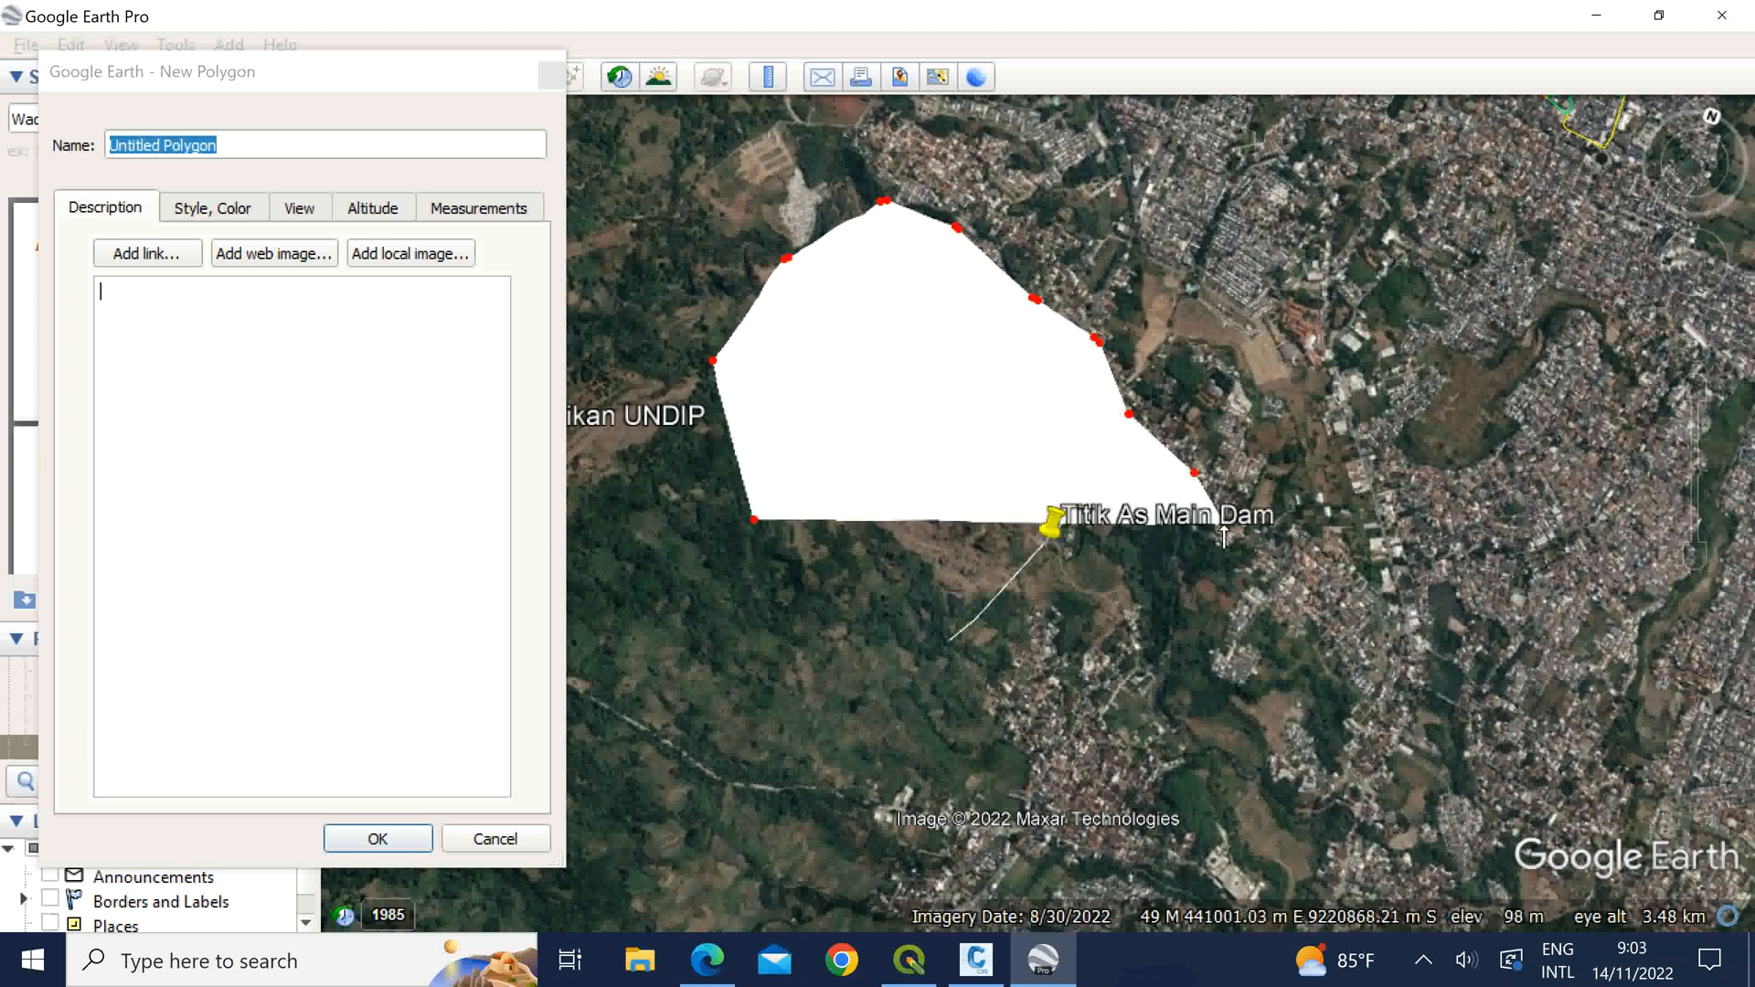
left_click(1068, 725)
left_click(966, 757)
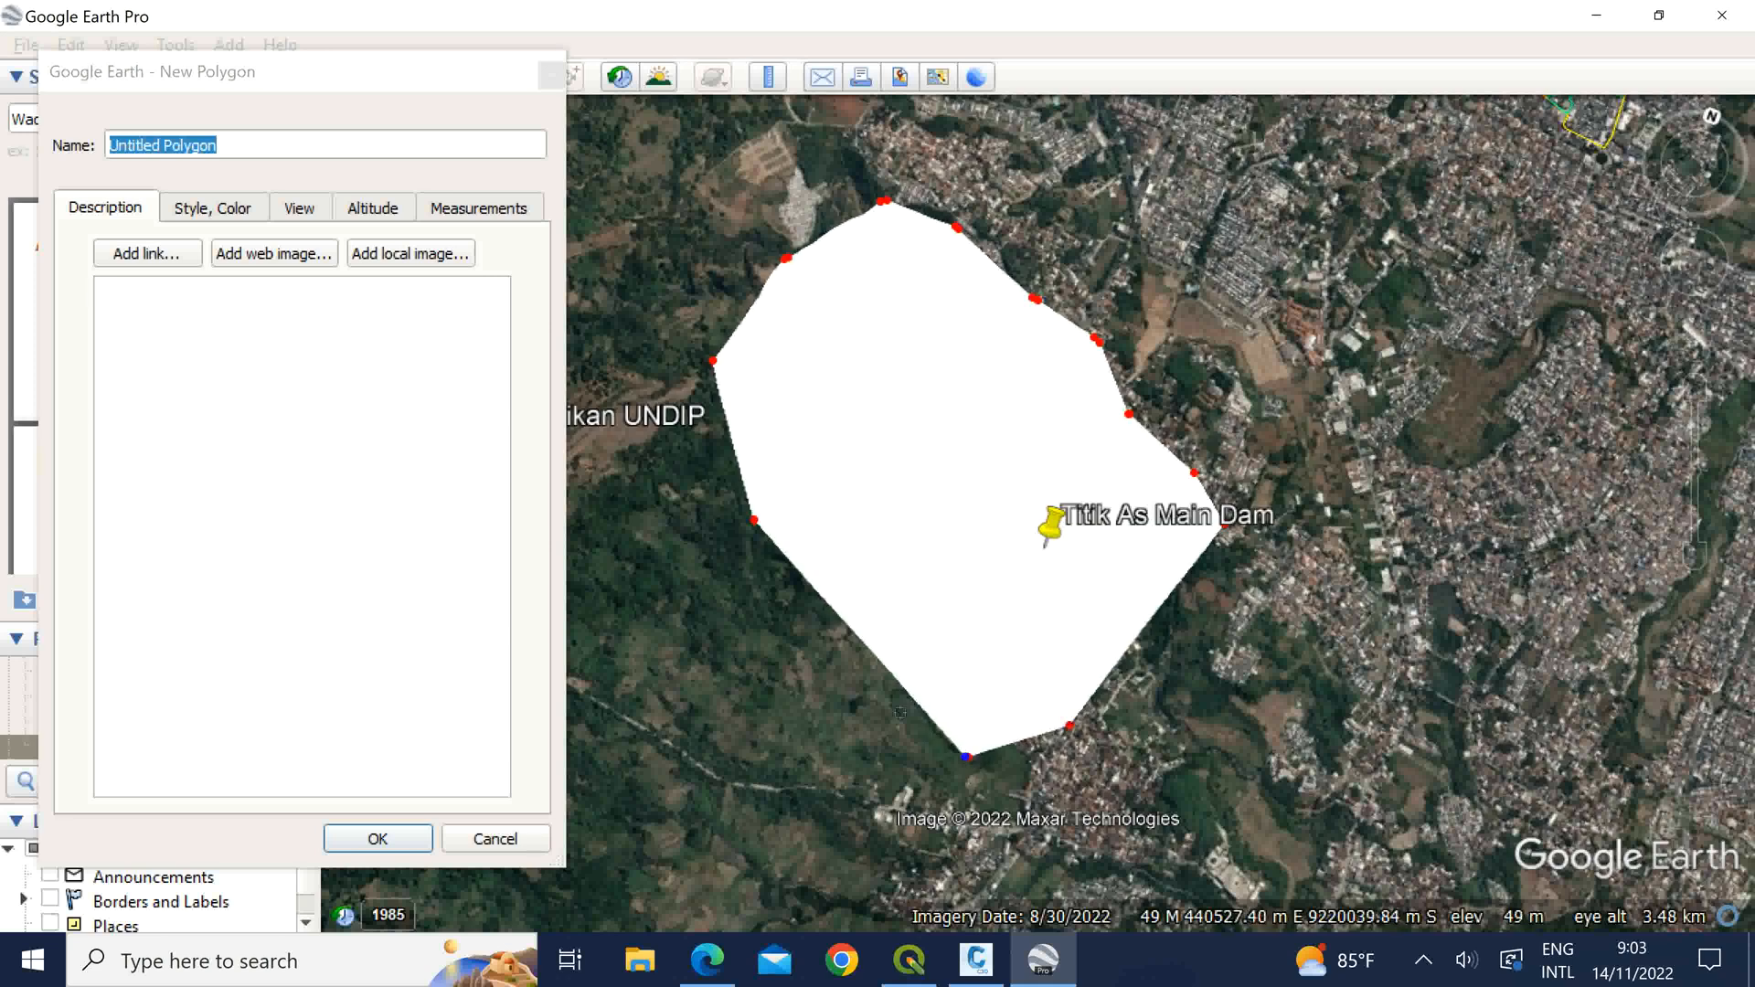
left_click(836, 647)
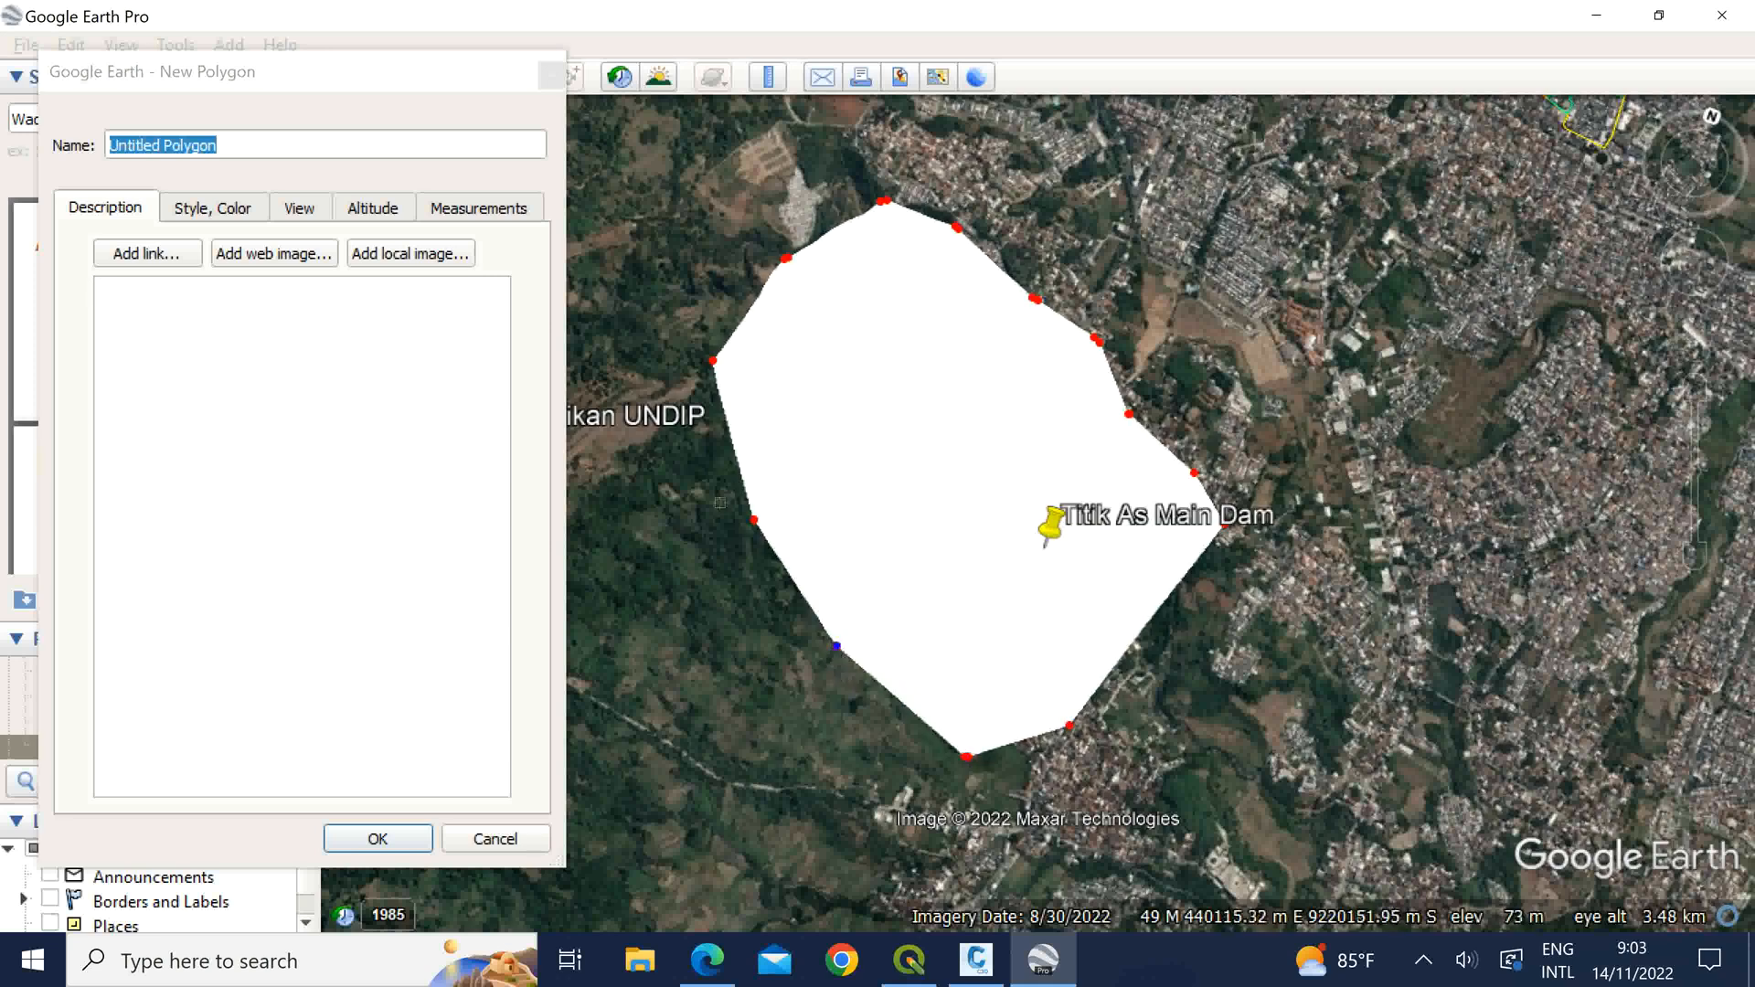
Step: Name the new polygon "Batas Raster", keeping its dialog clear of the drawn outline
left_click_drag(362, 76, 684, 113)
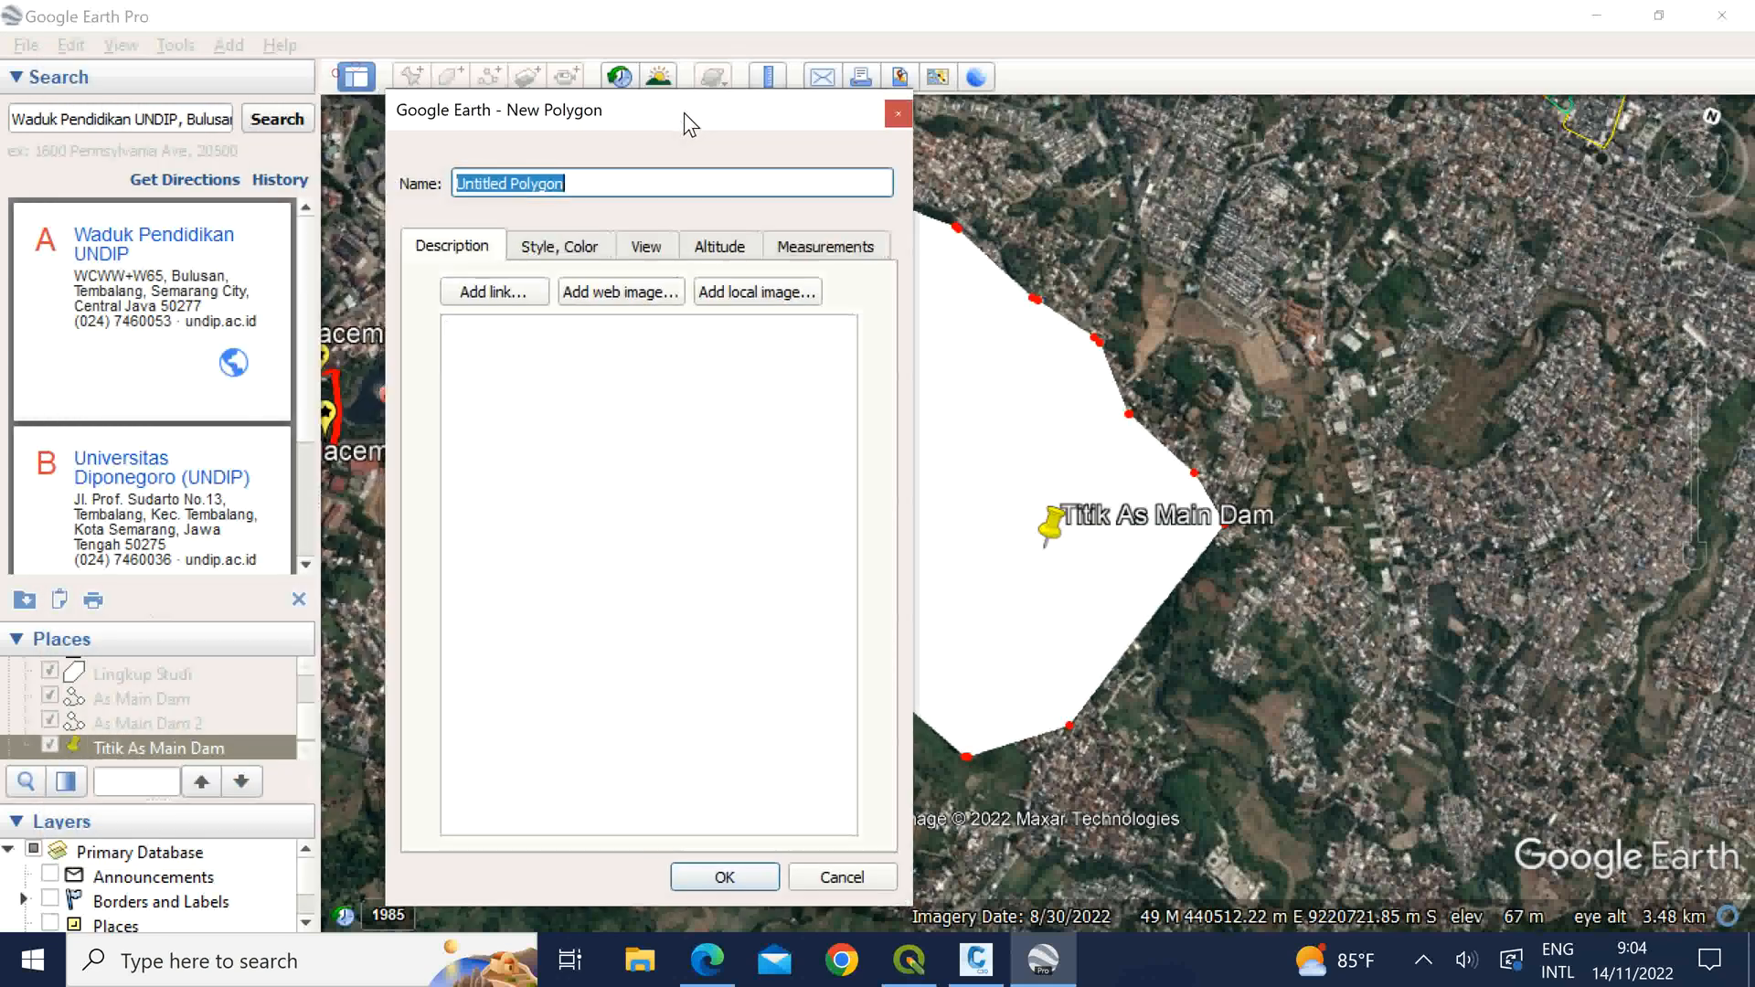
type("Batas Raster")
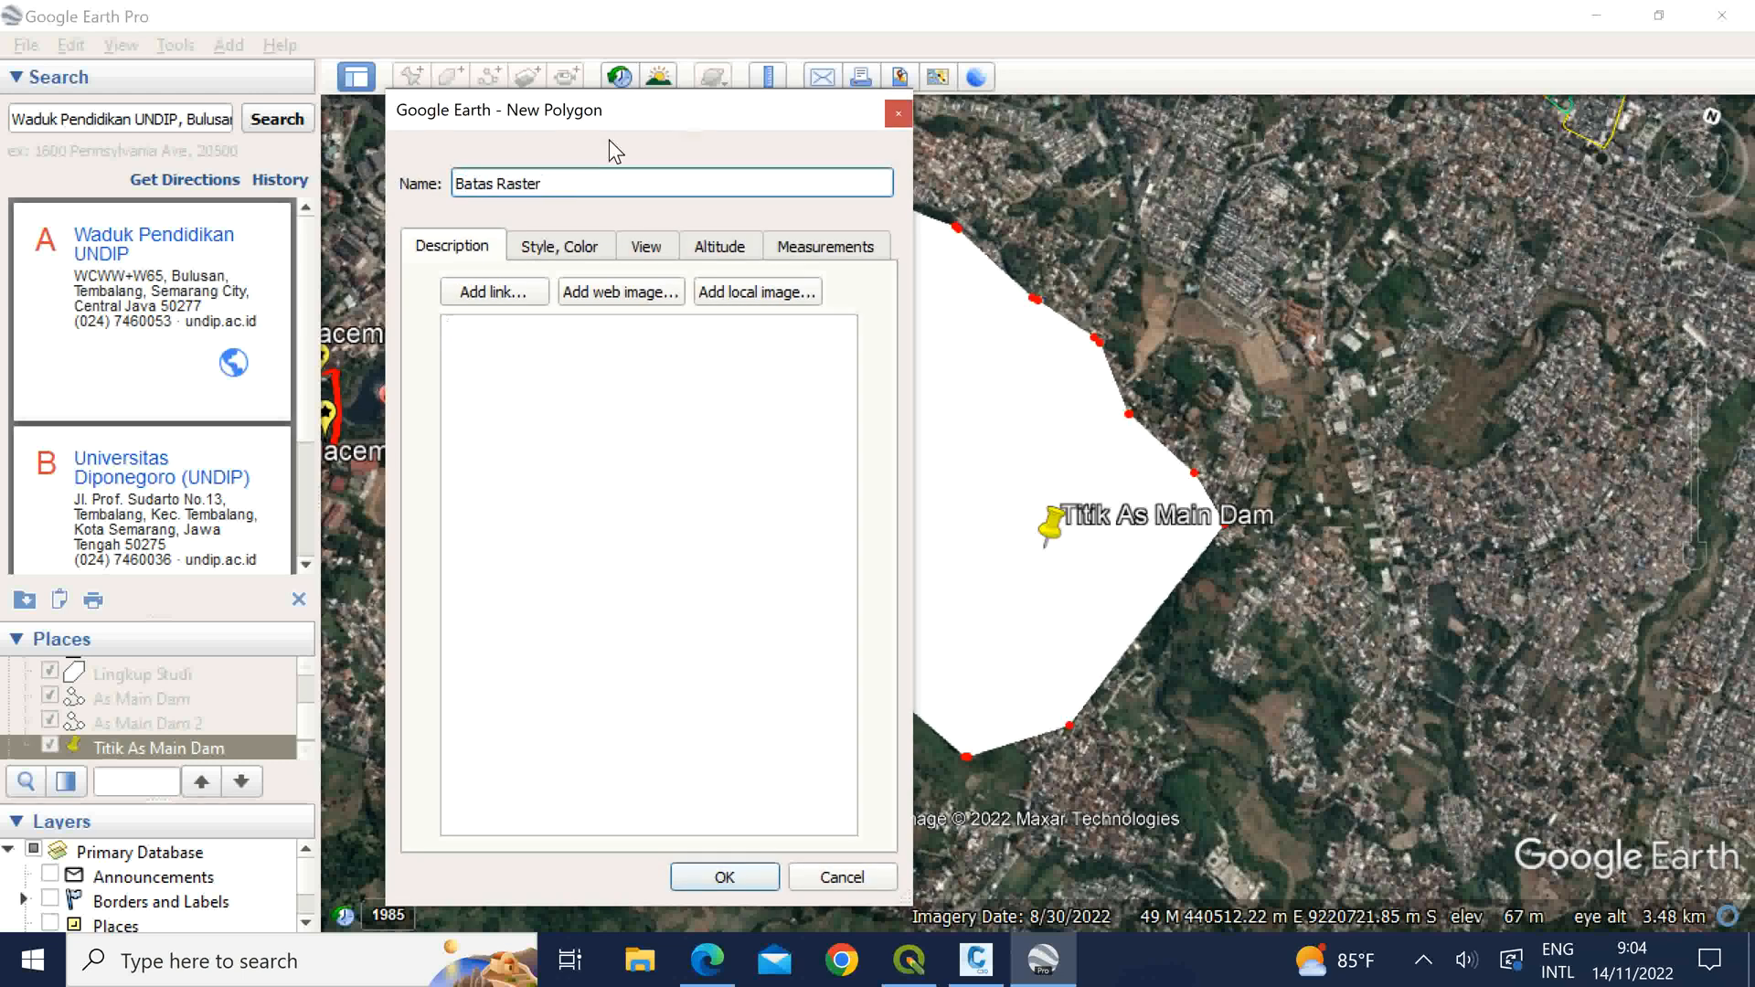
left_click_drag(594, 117, 298, 83)
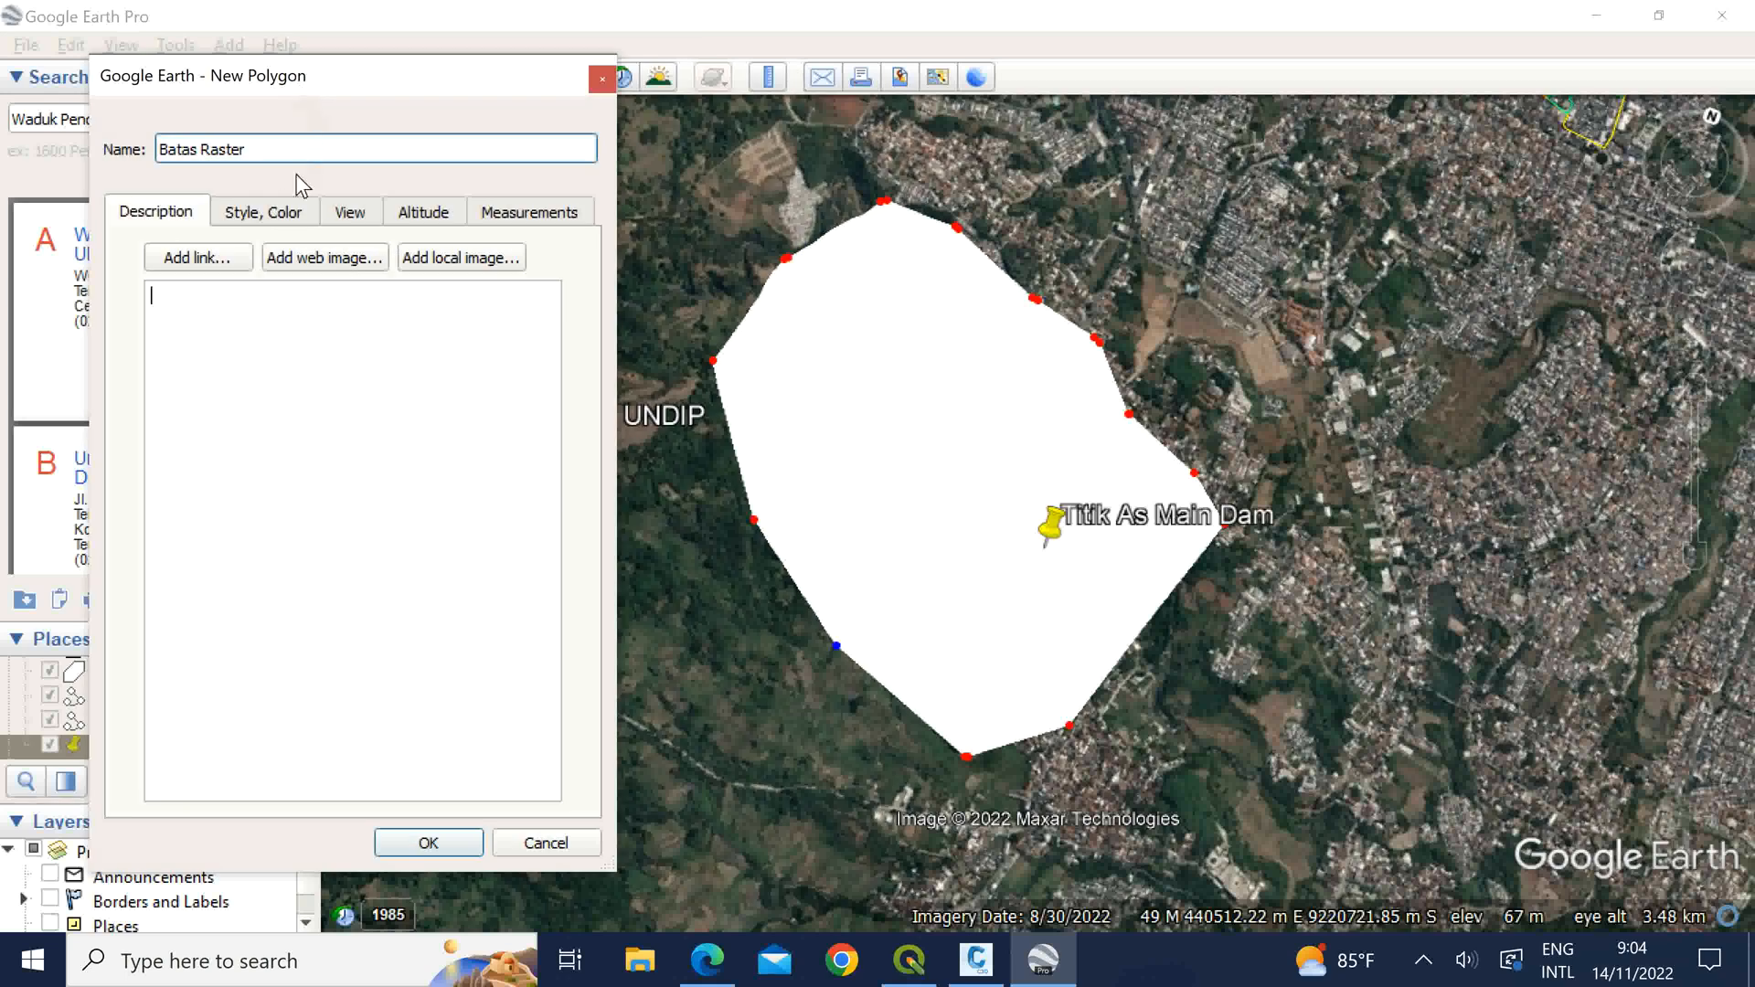
Step: Style the polygon as Outlined with a line width of 5.0, keeping the line colour white
left_click(271, 215)
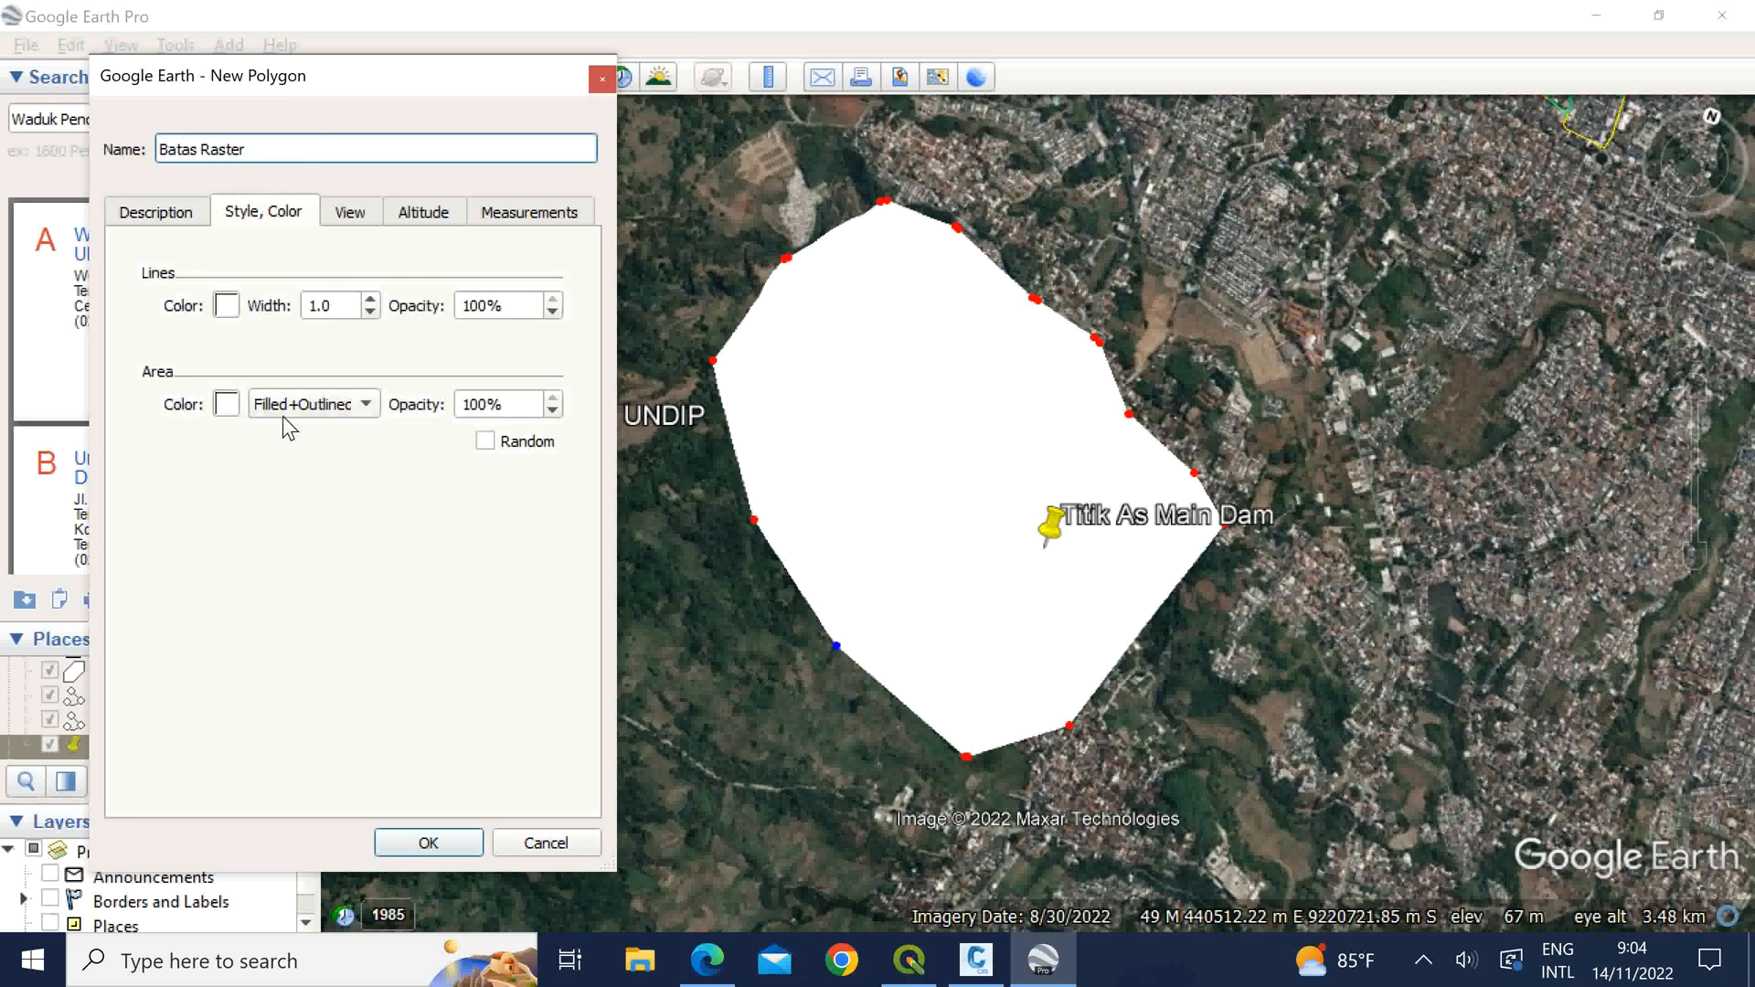
left_click(365, 404)
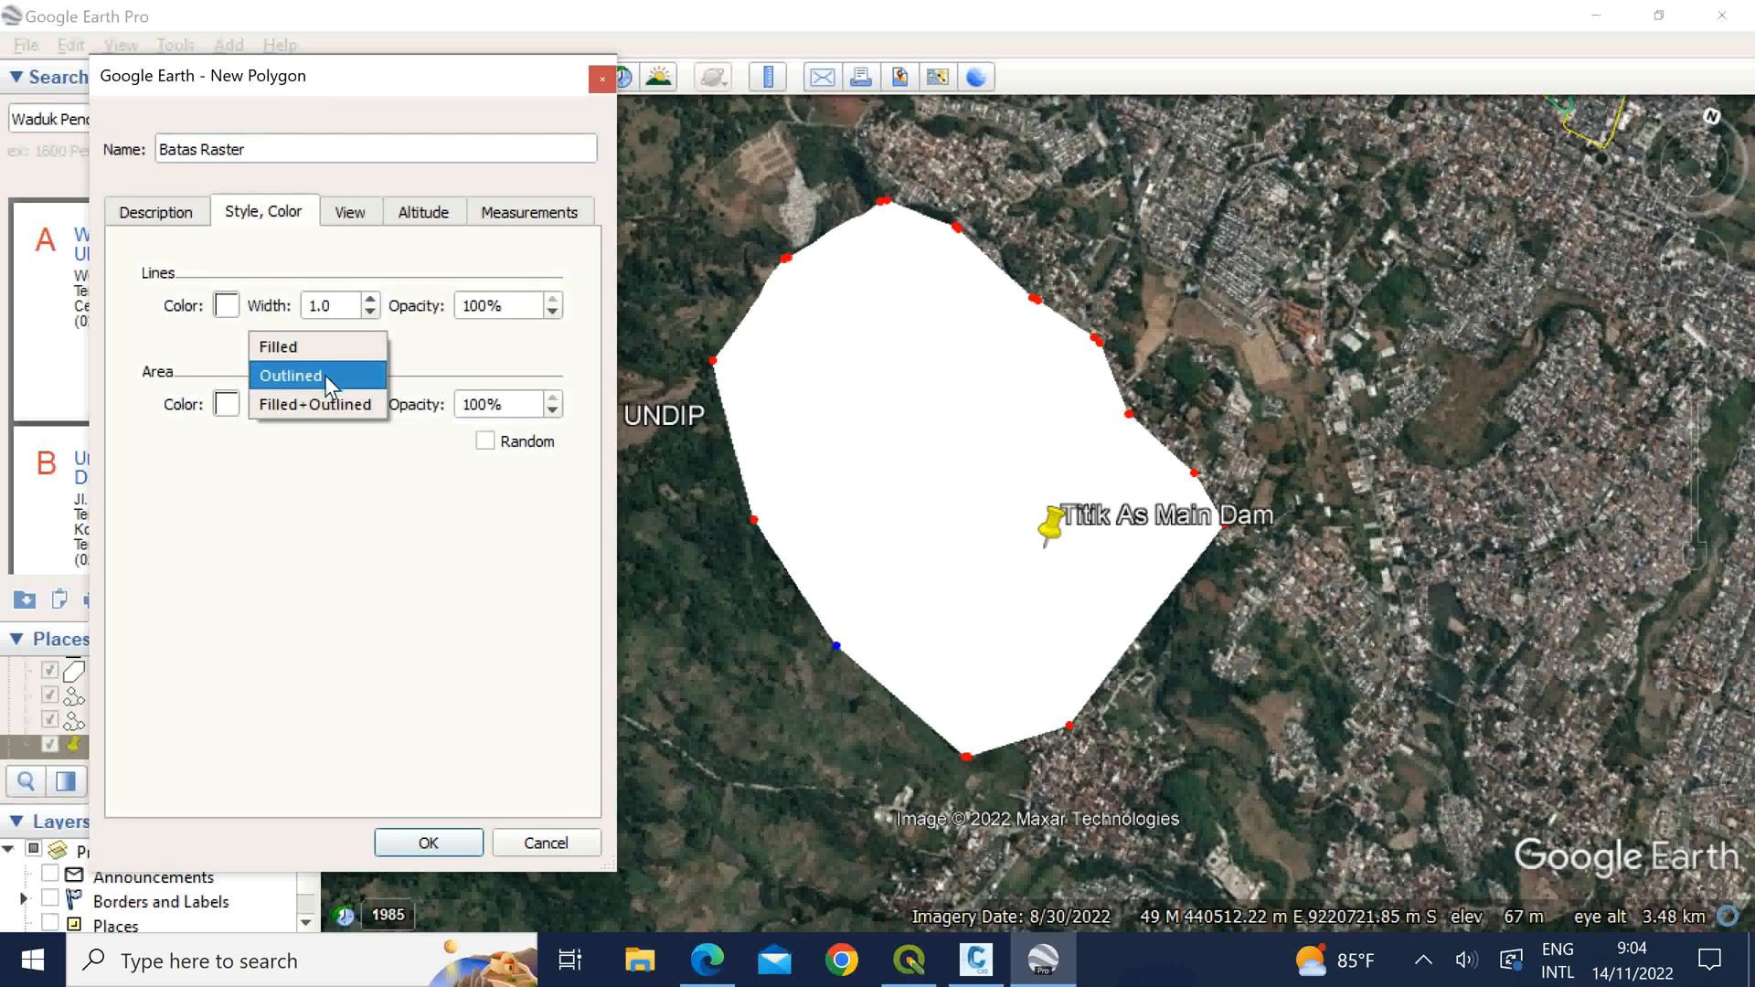
left_click(325, 375)
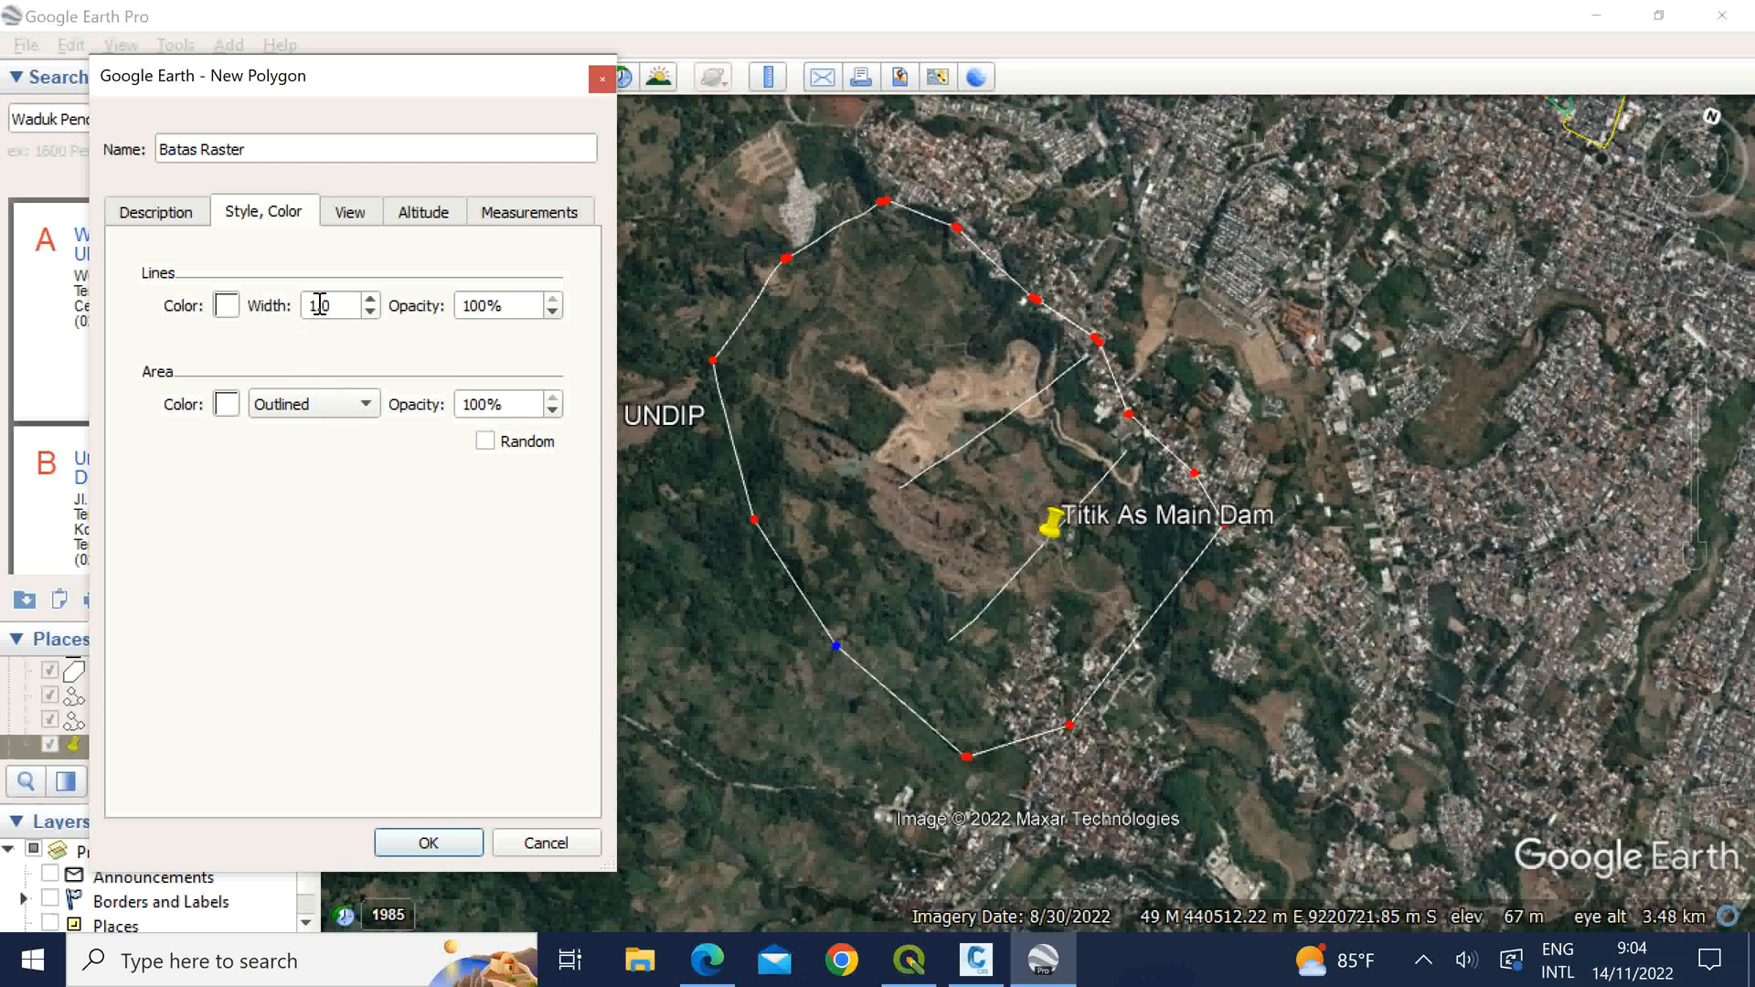
type("5")
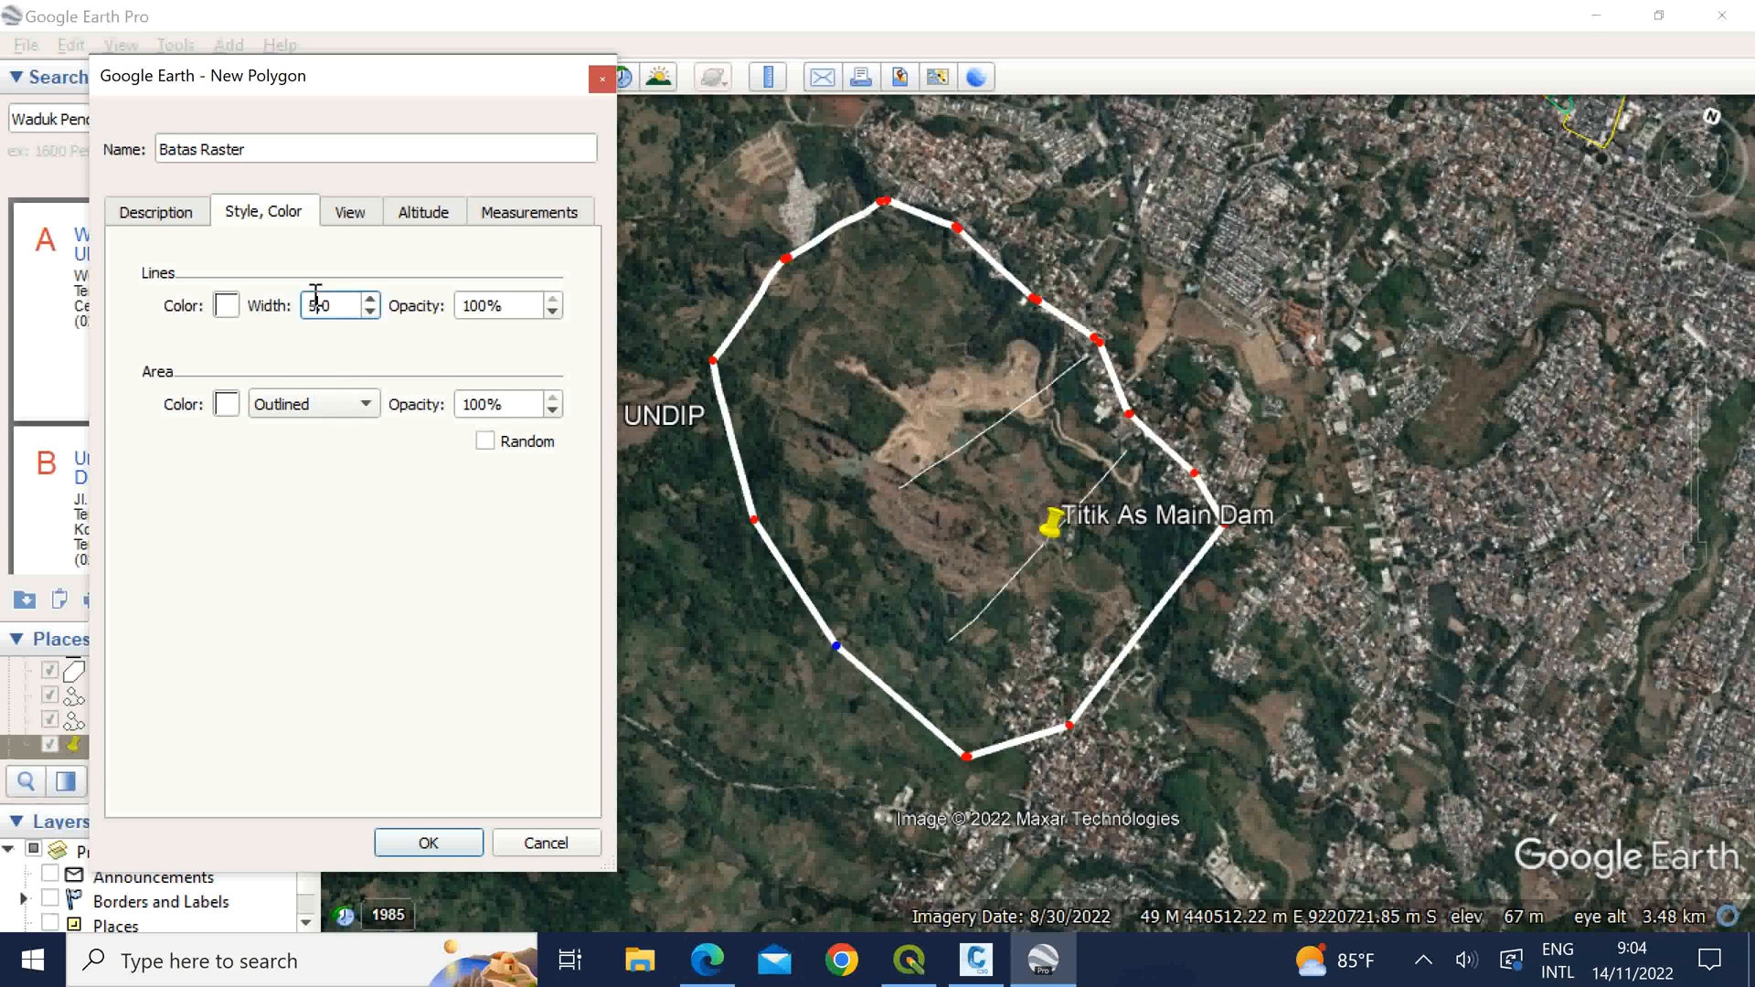
left_click(226, 305)
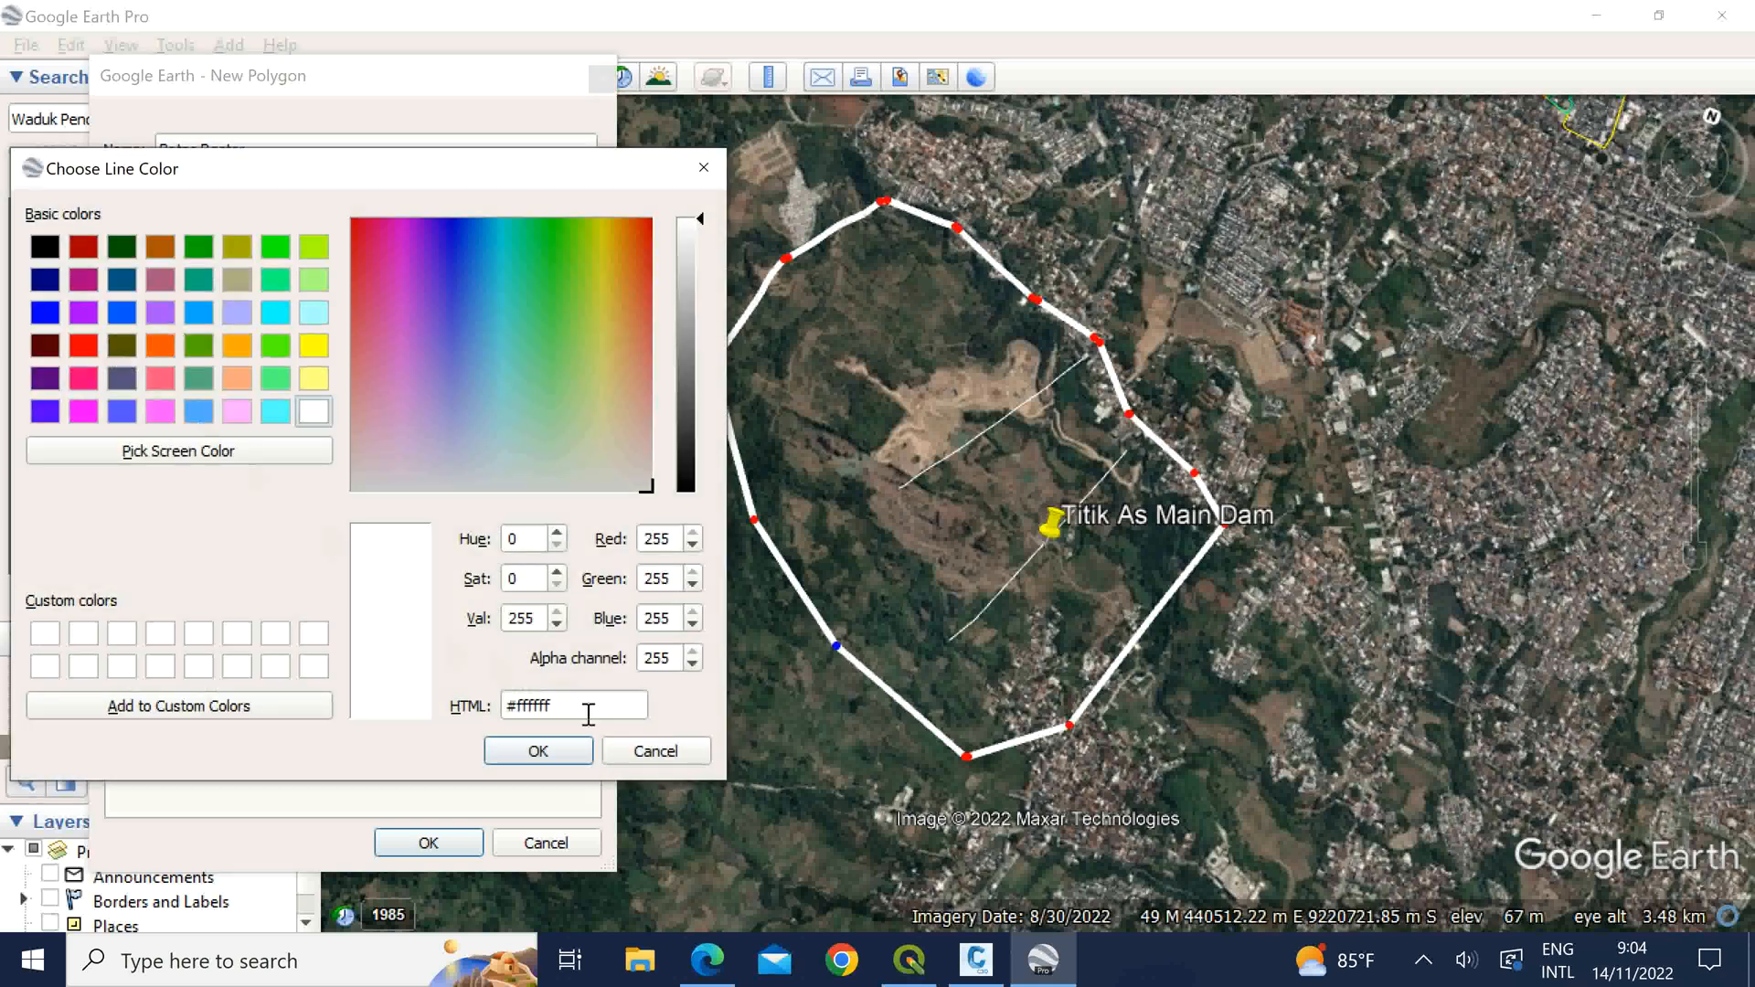
left_click(652, 754)
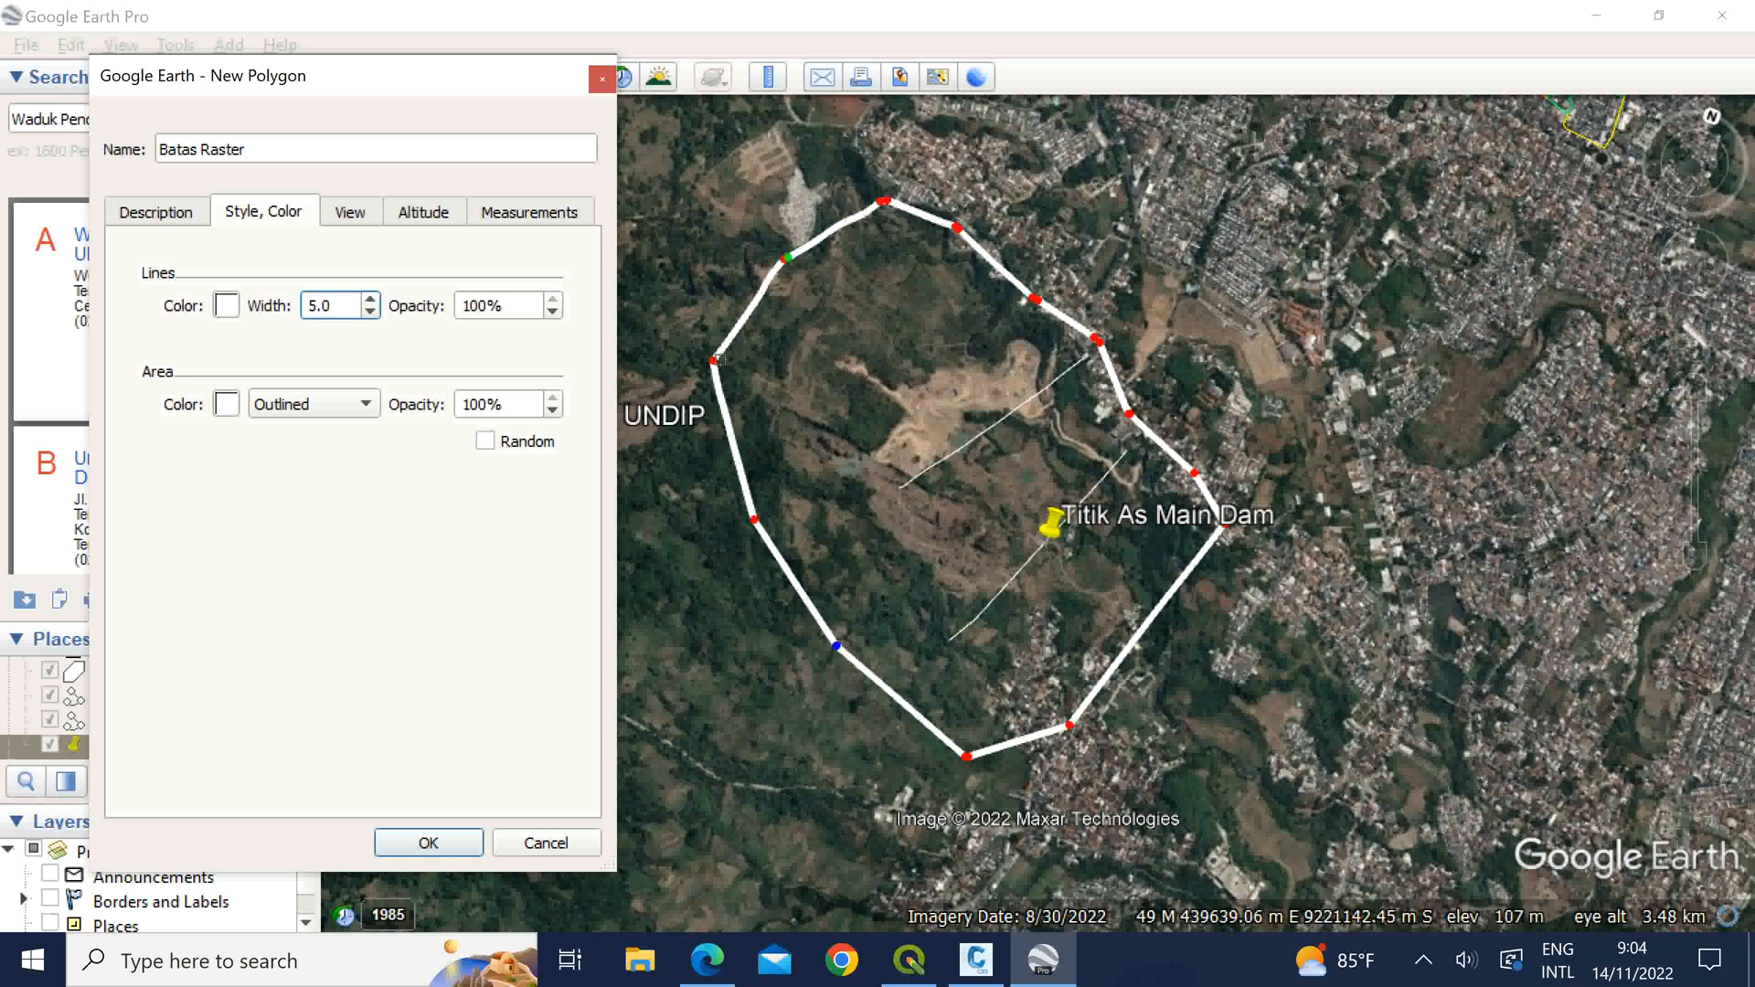
Step: Widen the boundary polygon westward by moving its western and northwestern vertices outward, towards Waduk Pendidikan UNDIP
left_click_drag(788, 259, 742, 263)
left_click_drag(713, 364, 658, 368)
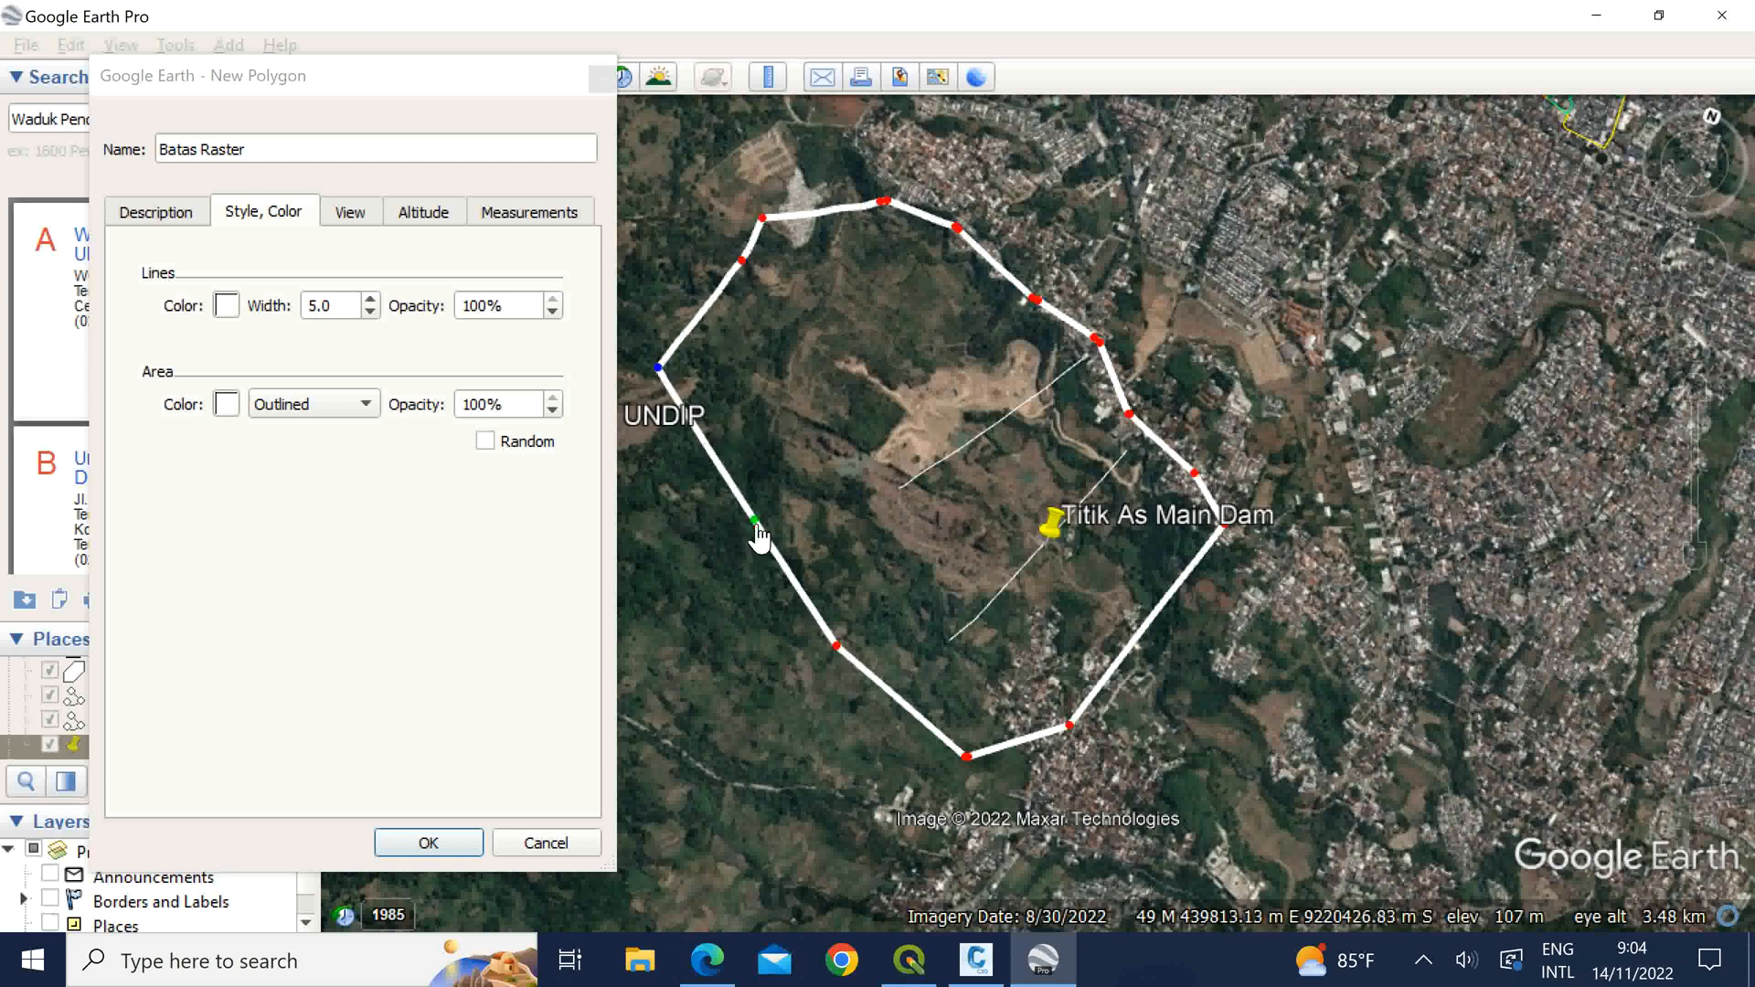
left_click_drag(754, 522, 722, 533)
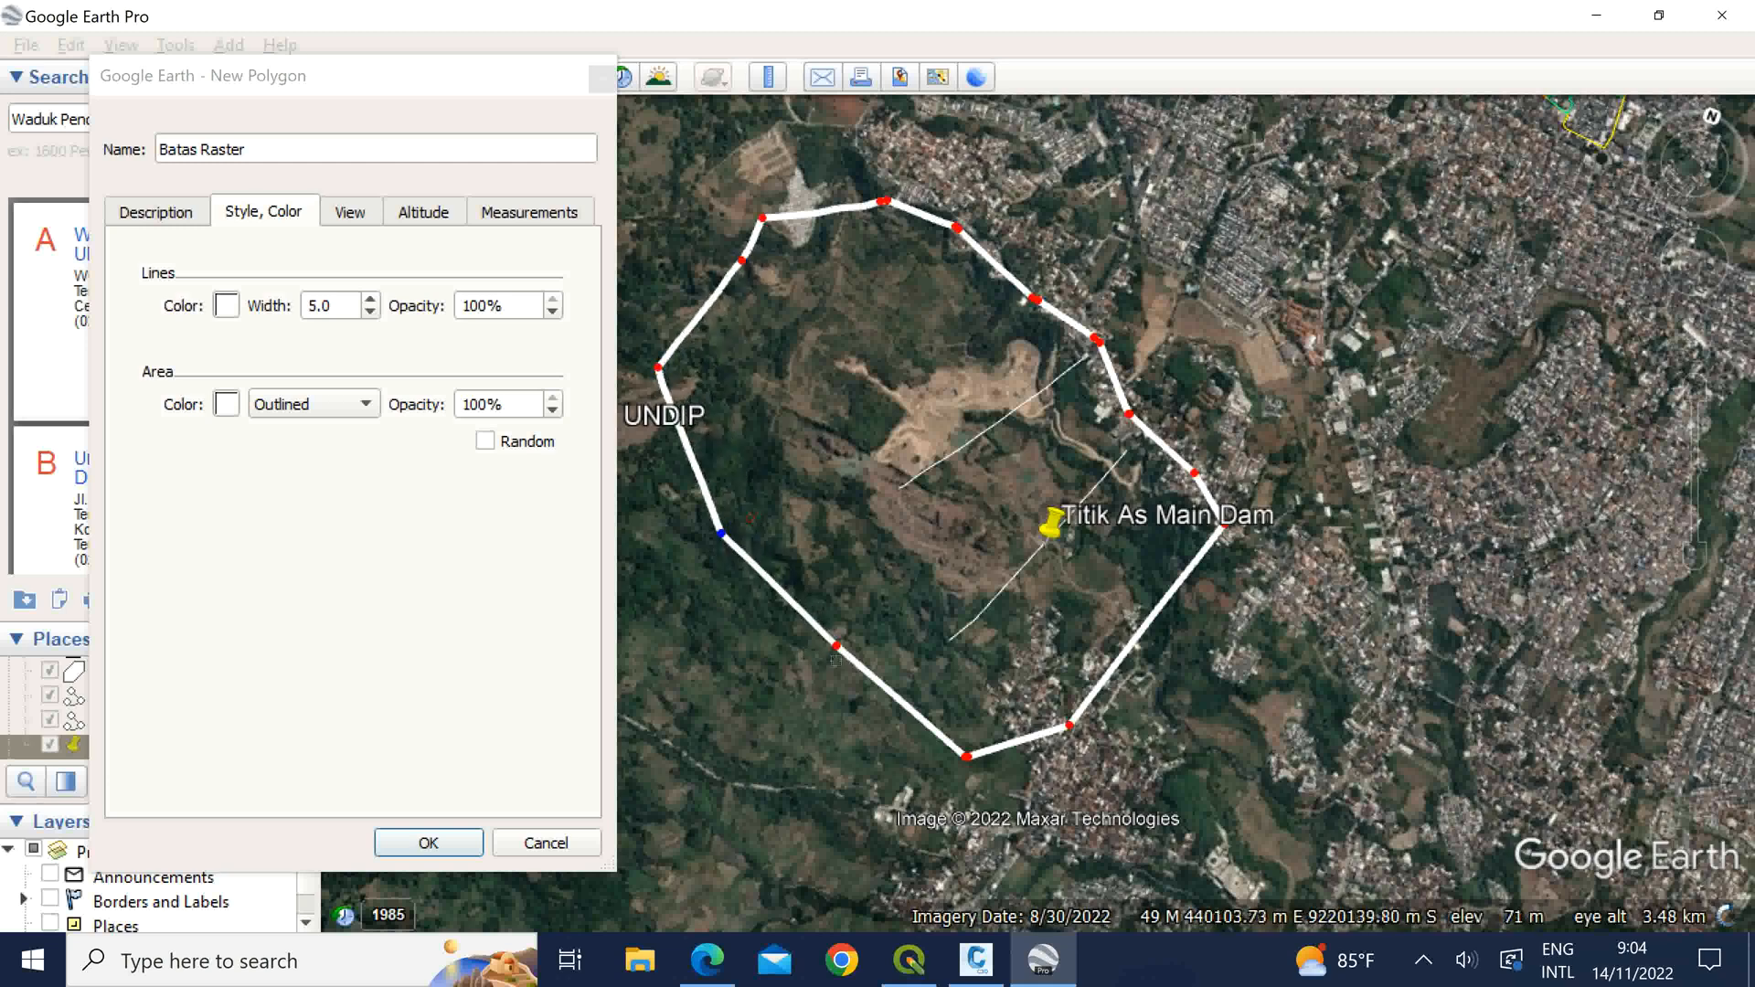
left_click_drag(838, 656, 816, 678)
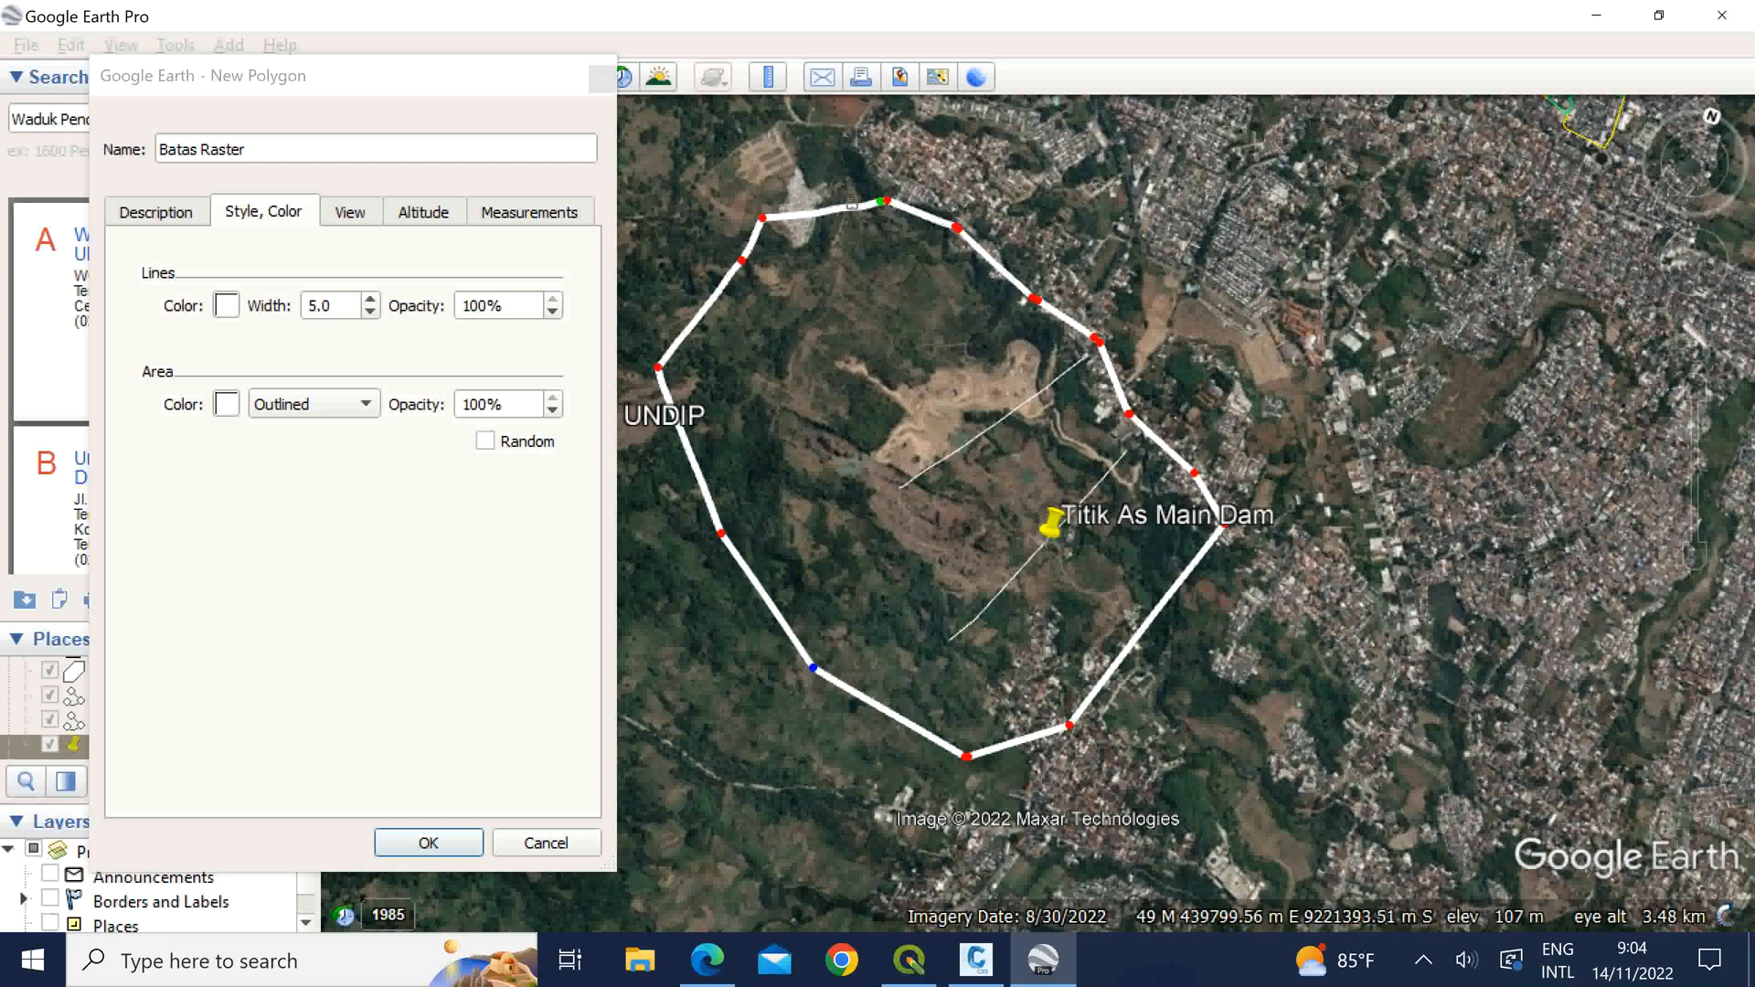
left_click_drag(742, 263, 721, 263)
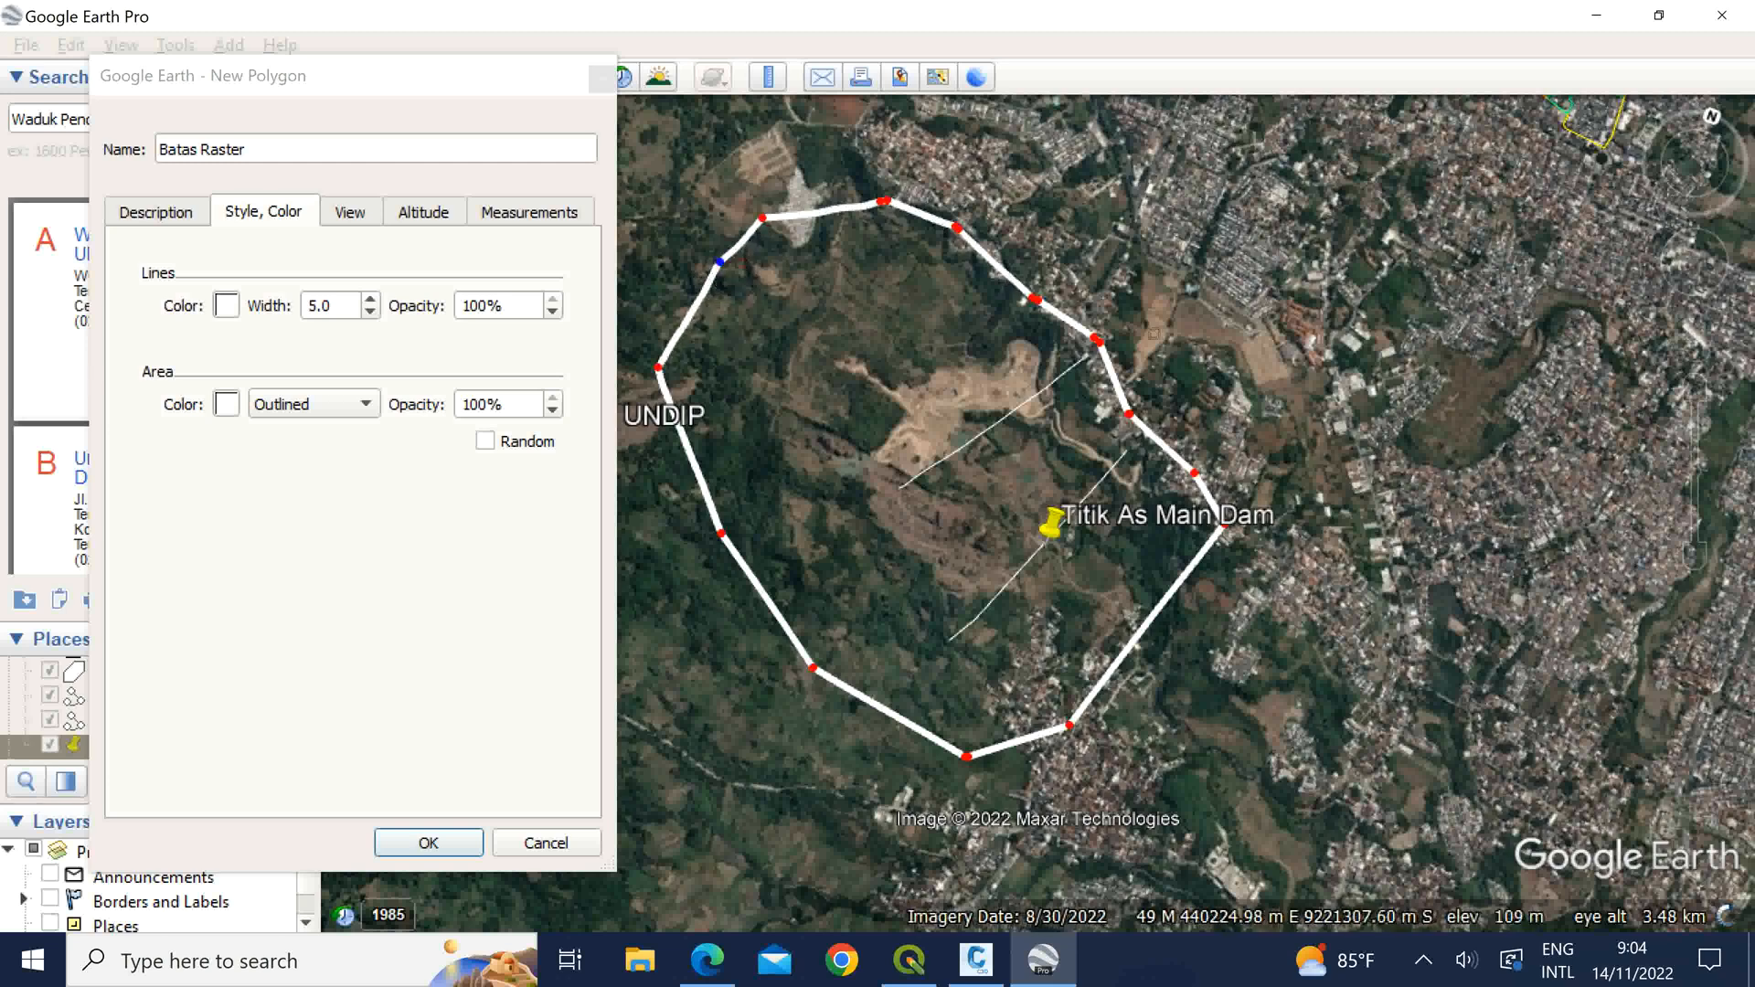
Step: Rename the polygon as "Batas Raster Bendungan" and save it
left_click(344, 85)
left_click(316, 143)
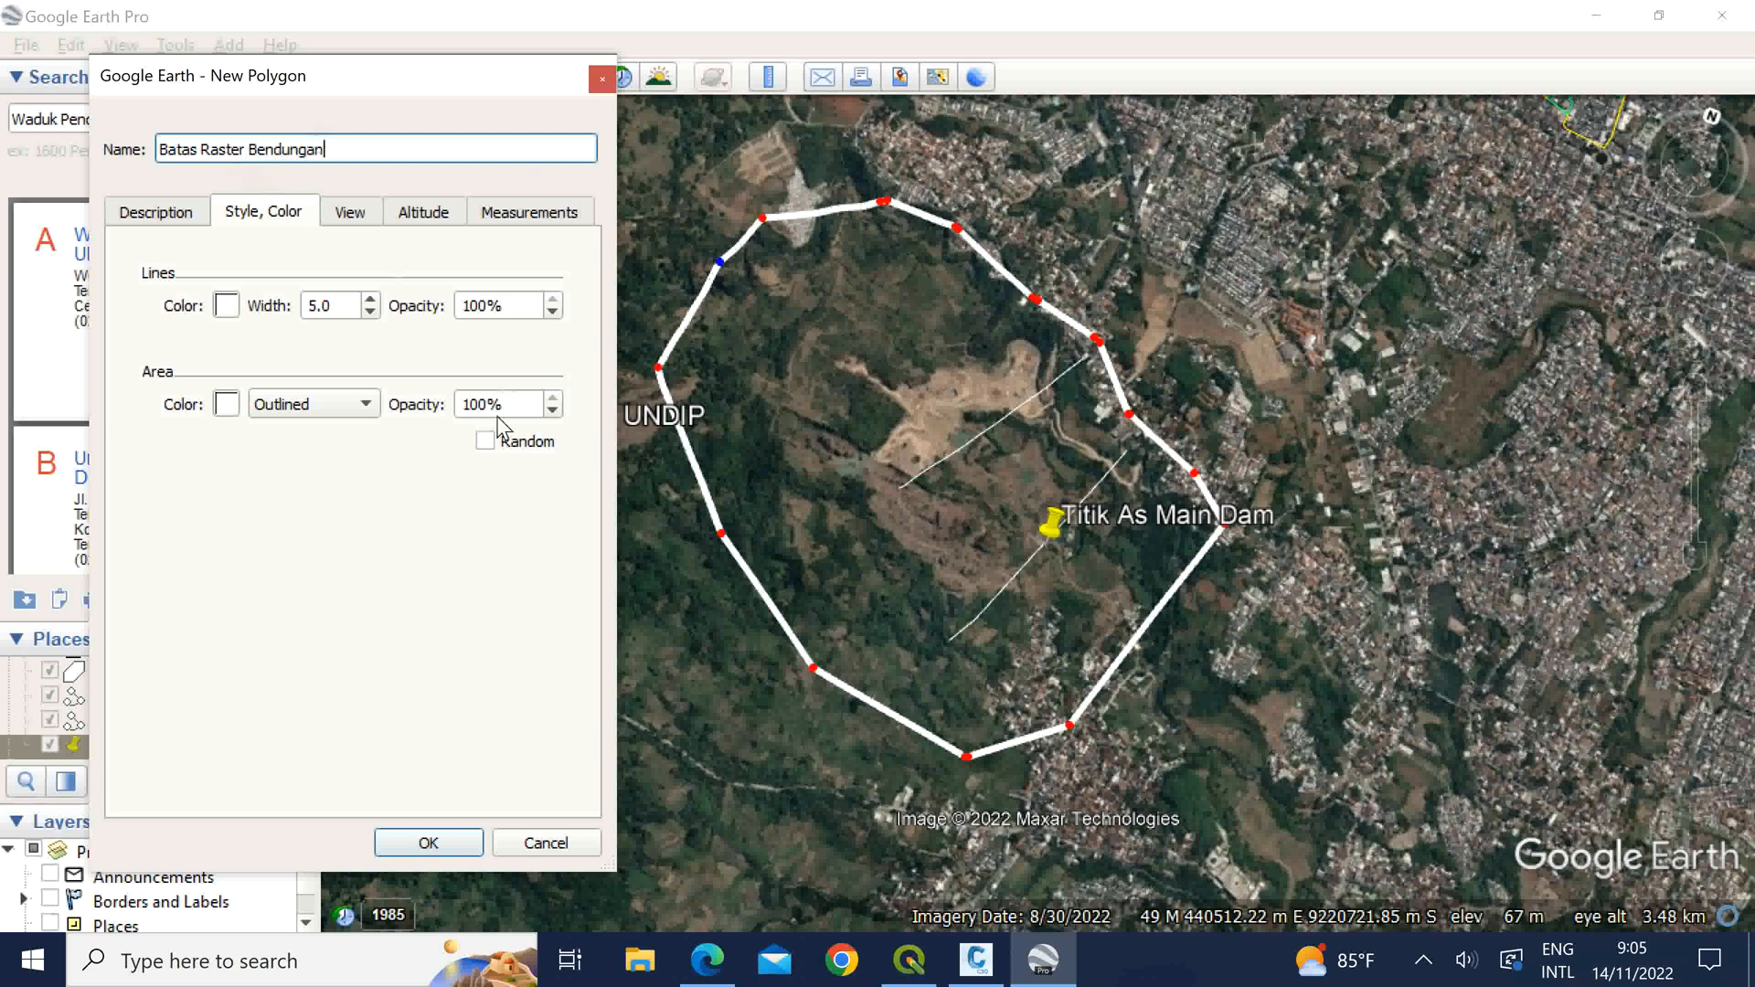
left_click(428, 841)
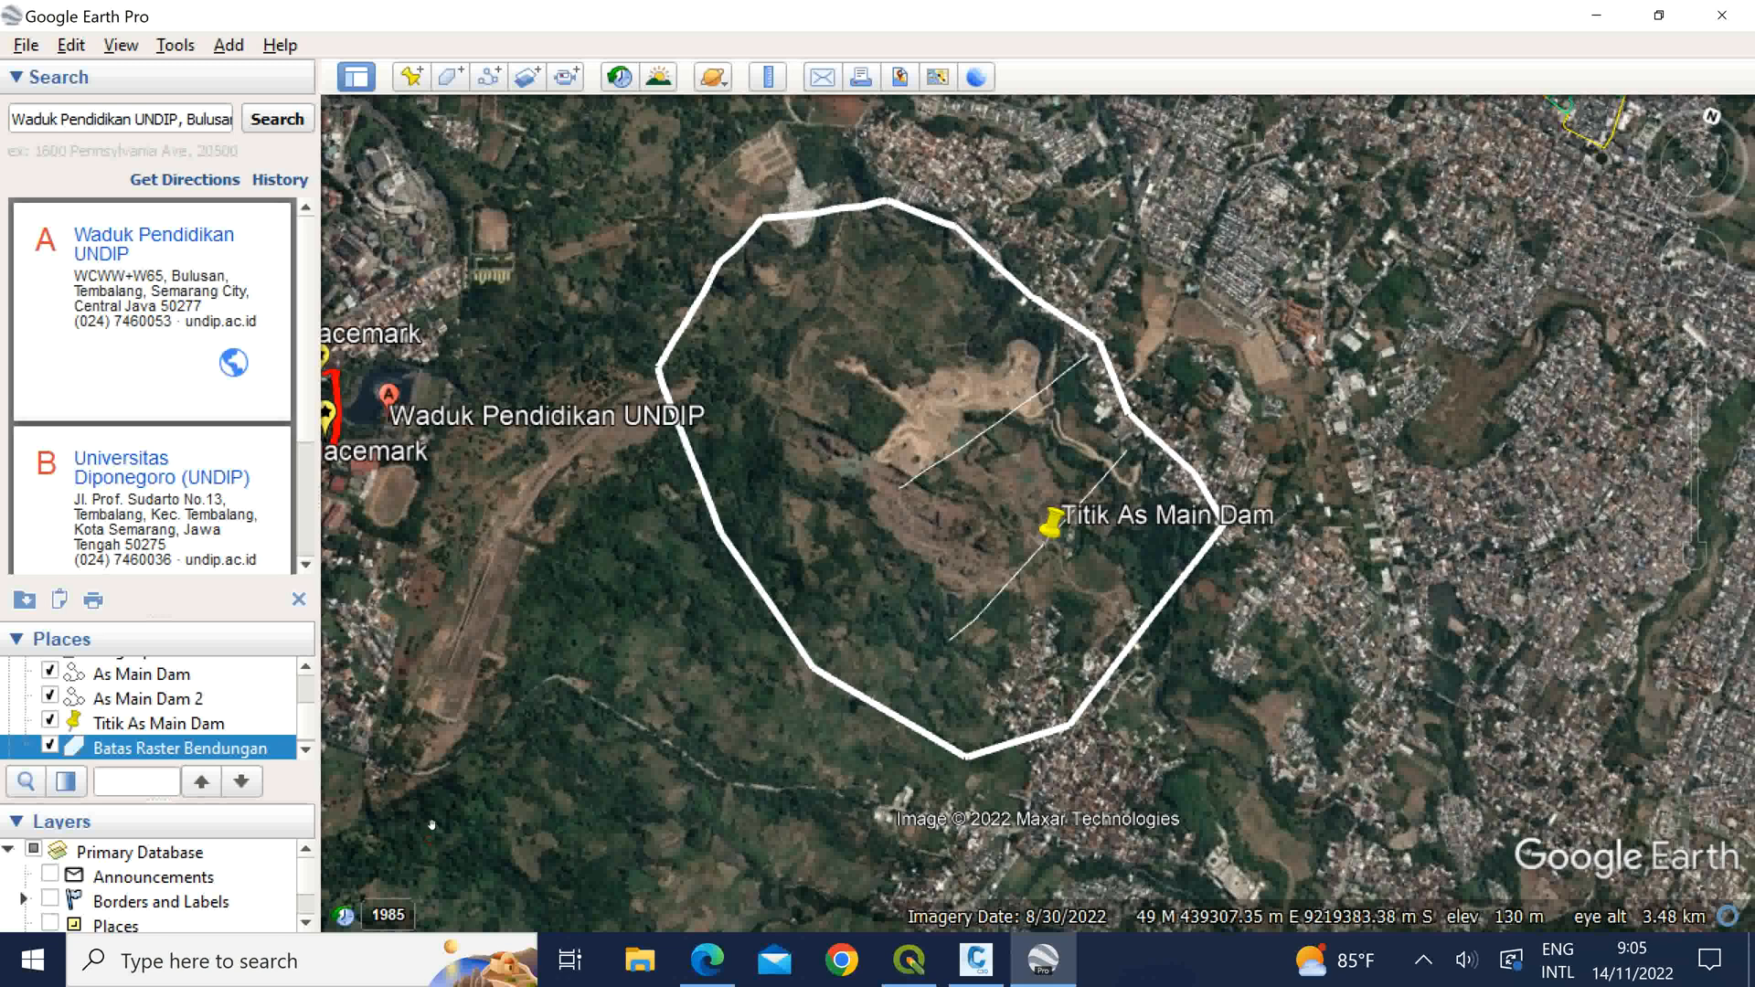
Step: Show the elevation profile of the As Main Dam 2 path and select a section about 31.5 m long past the 440 m mark
scroll(283, 494, "down", 3)
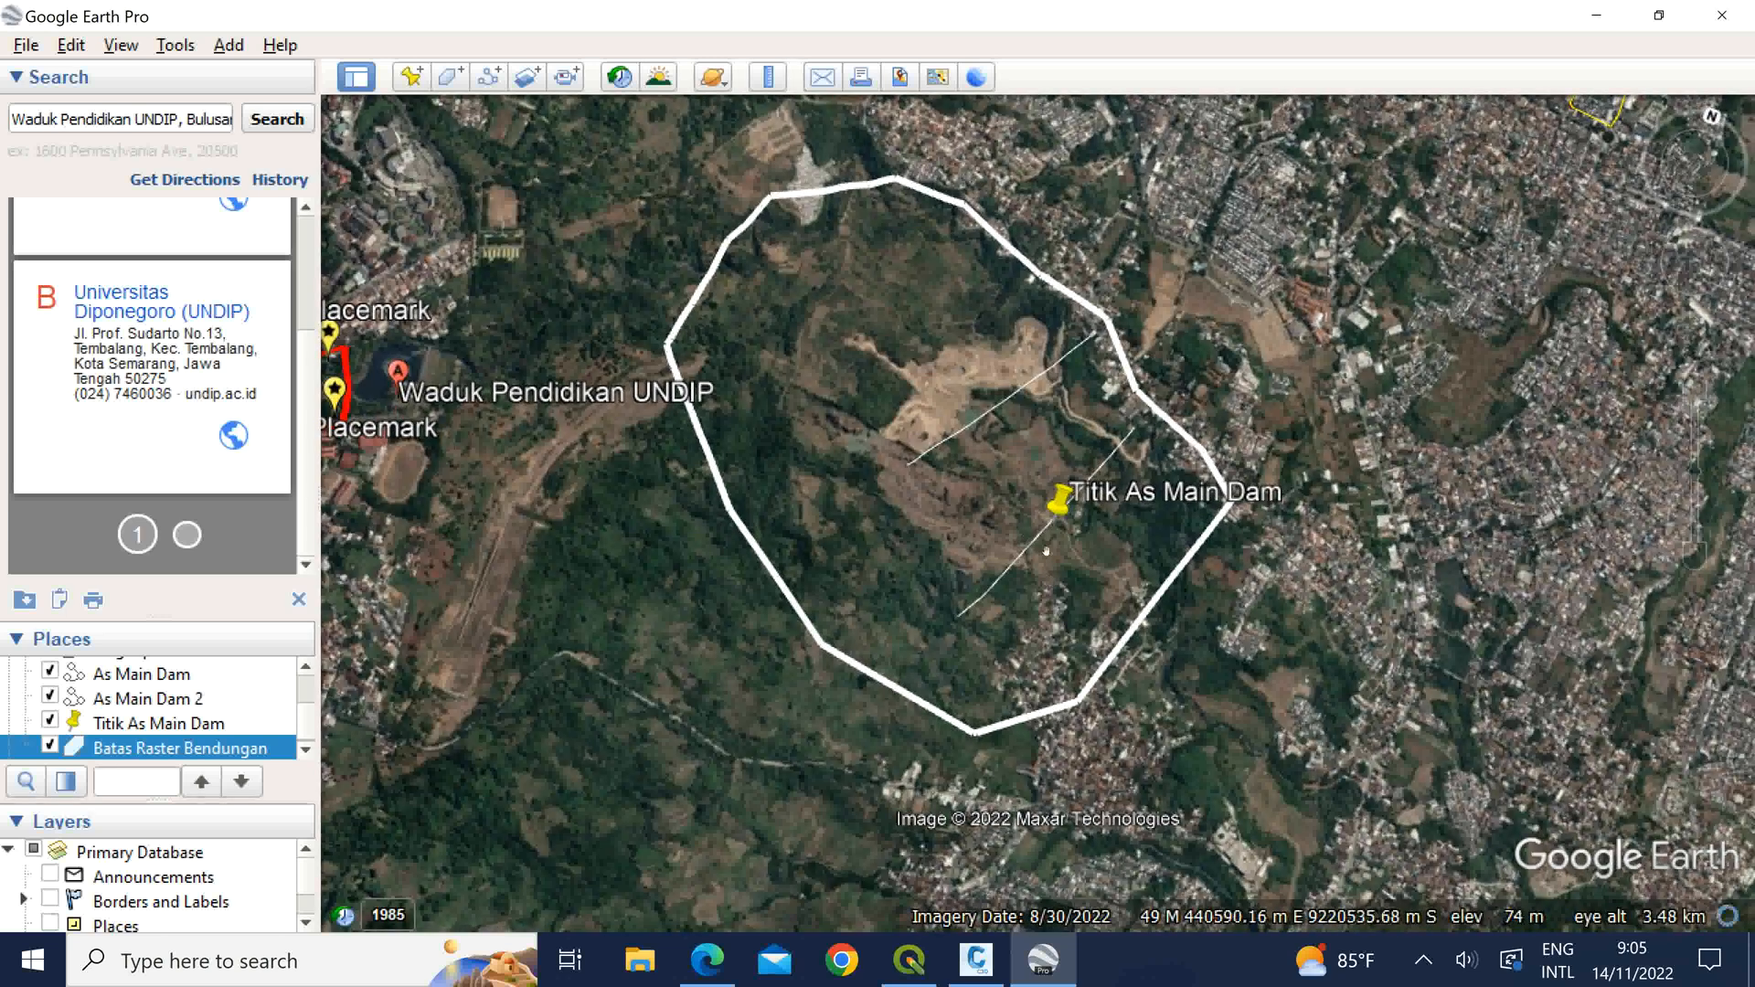
middle_click_drag(1046, 464, 1102, 533)
scroll(1077, 472, "up", 5)
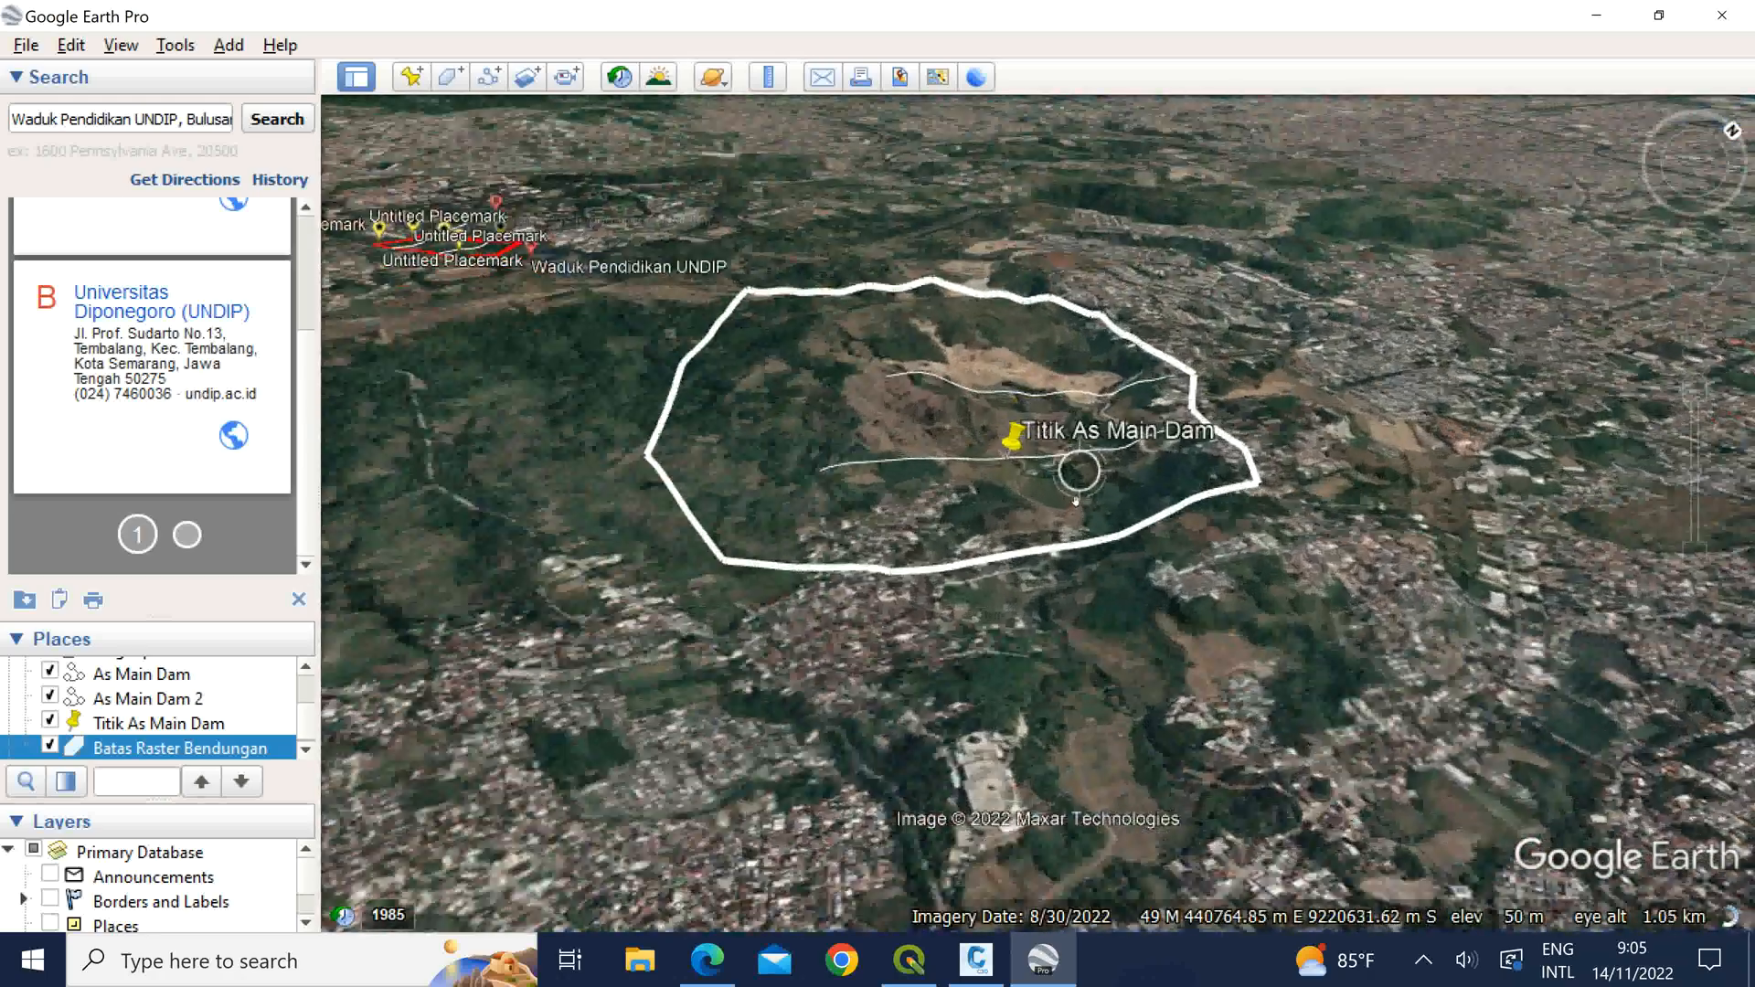
middle_click_drag(1106, 381, 1105, 449)
scroll(1104, 333, "up", 3)
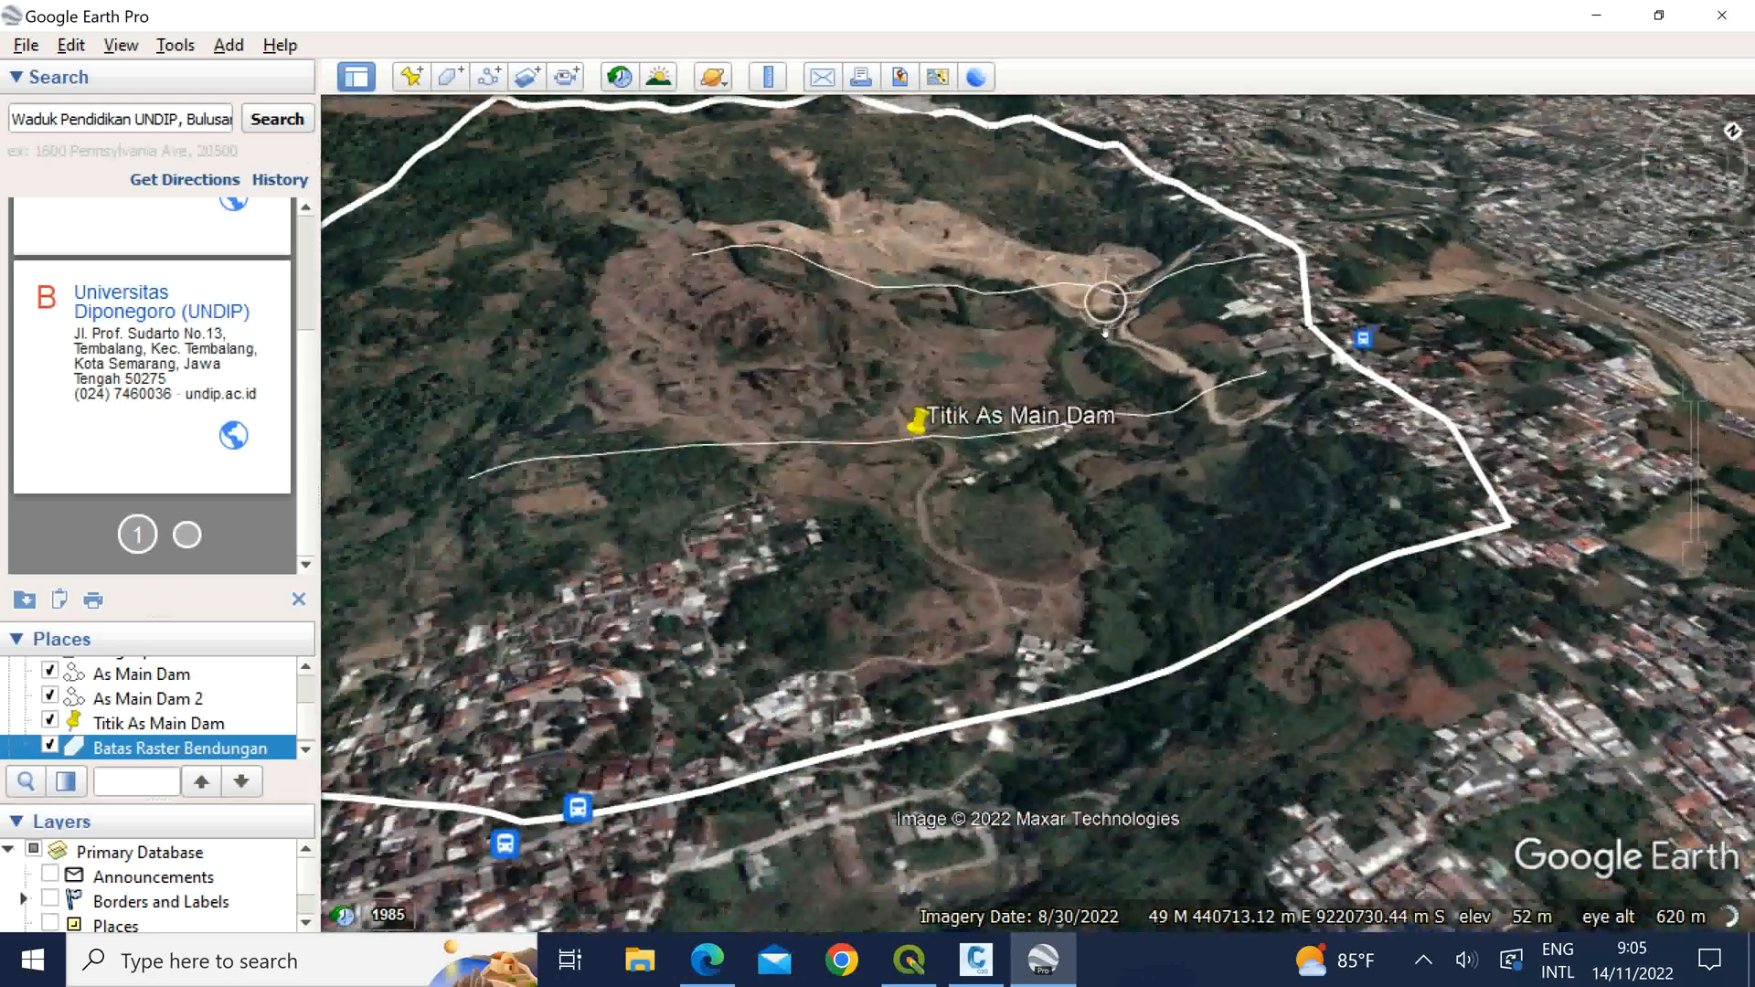
scroll(1032, 297, "up", 2)
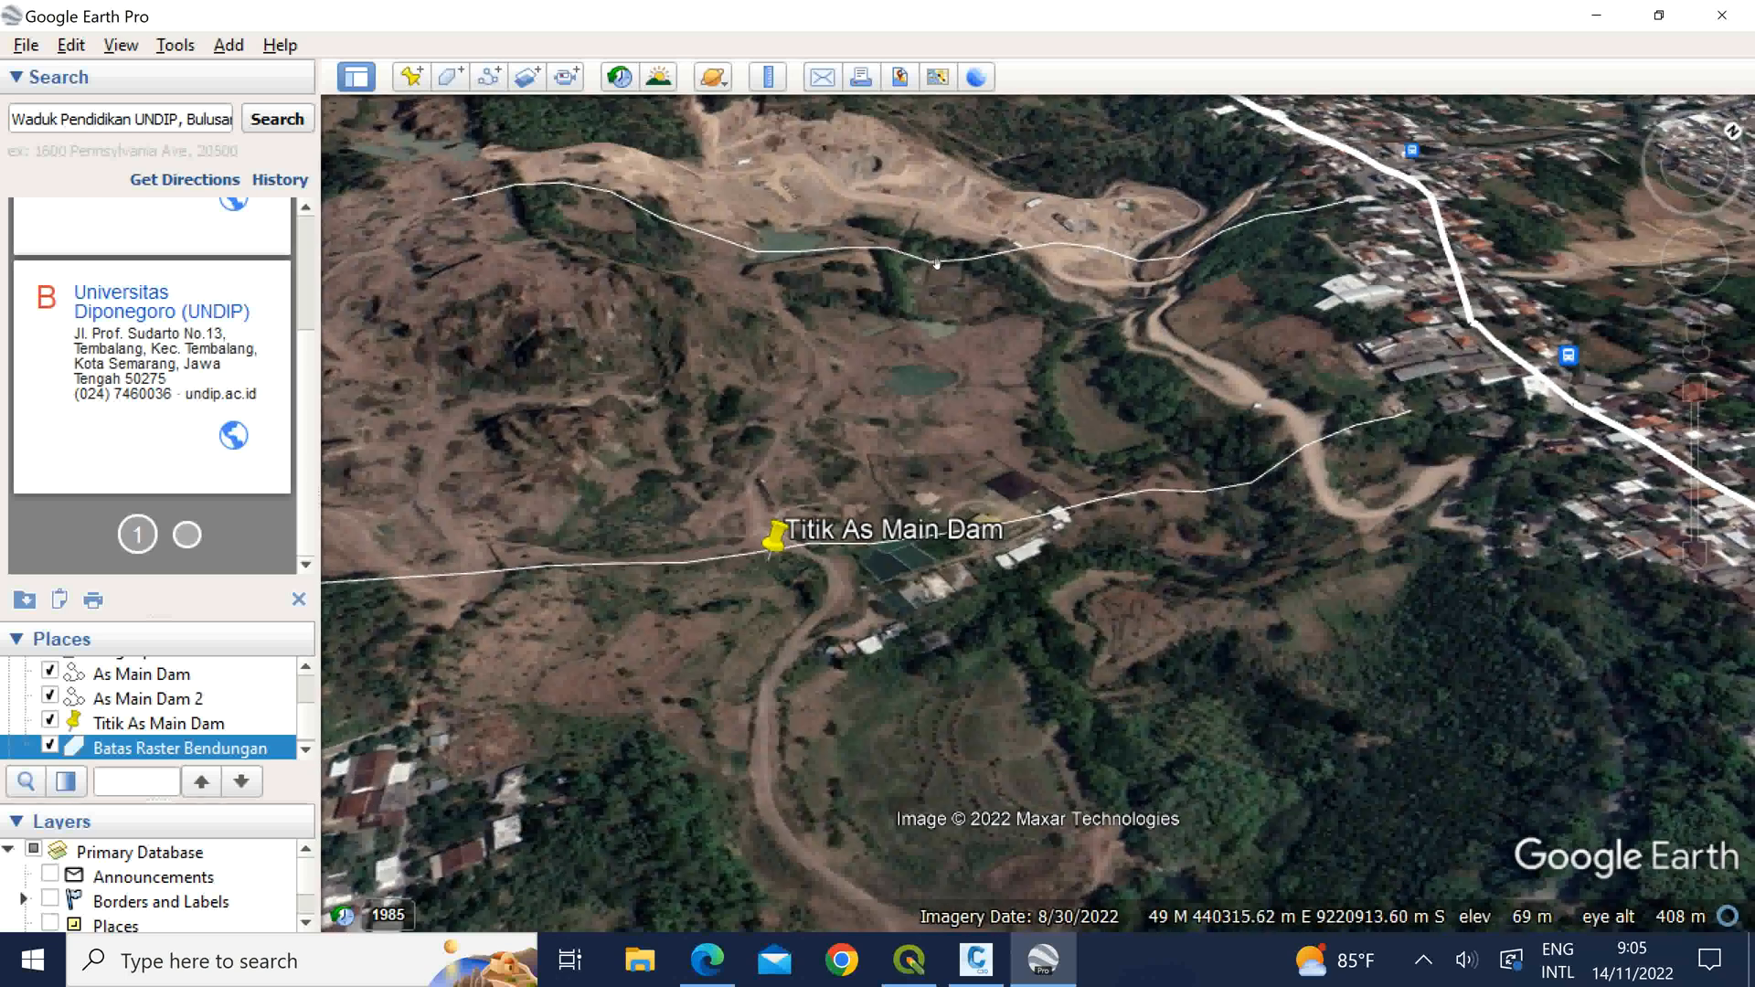
right_click(937, 265)
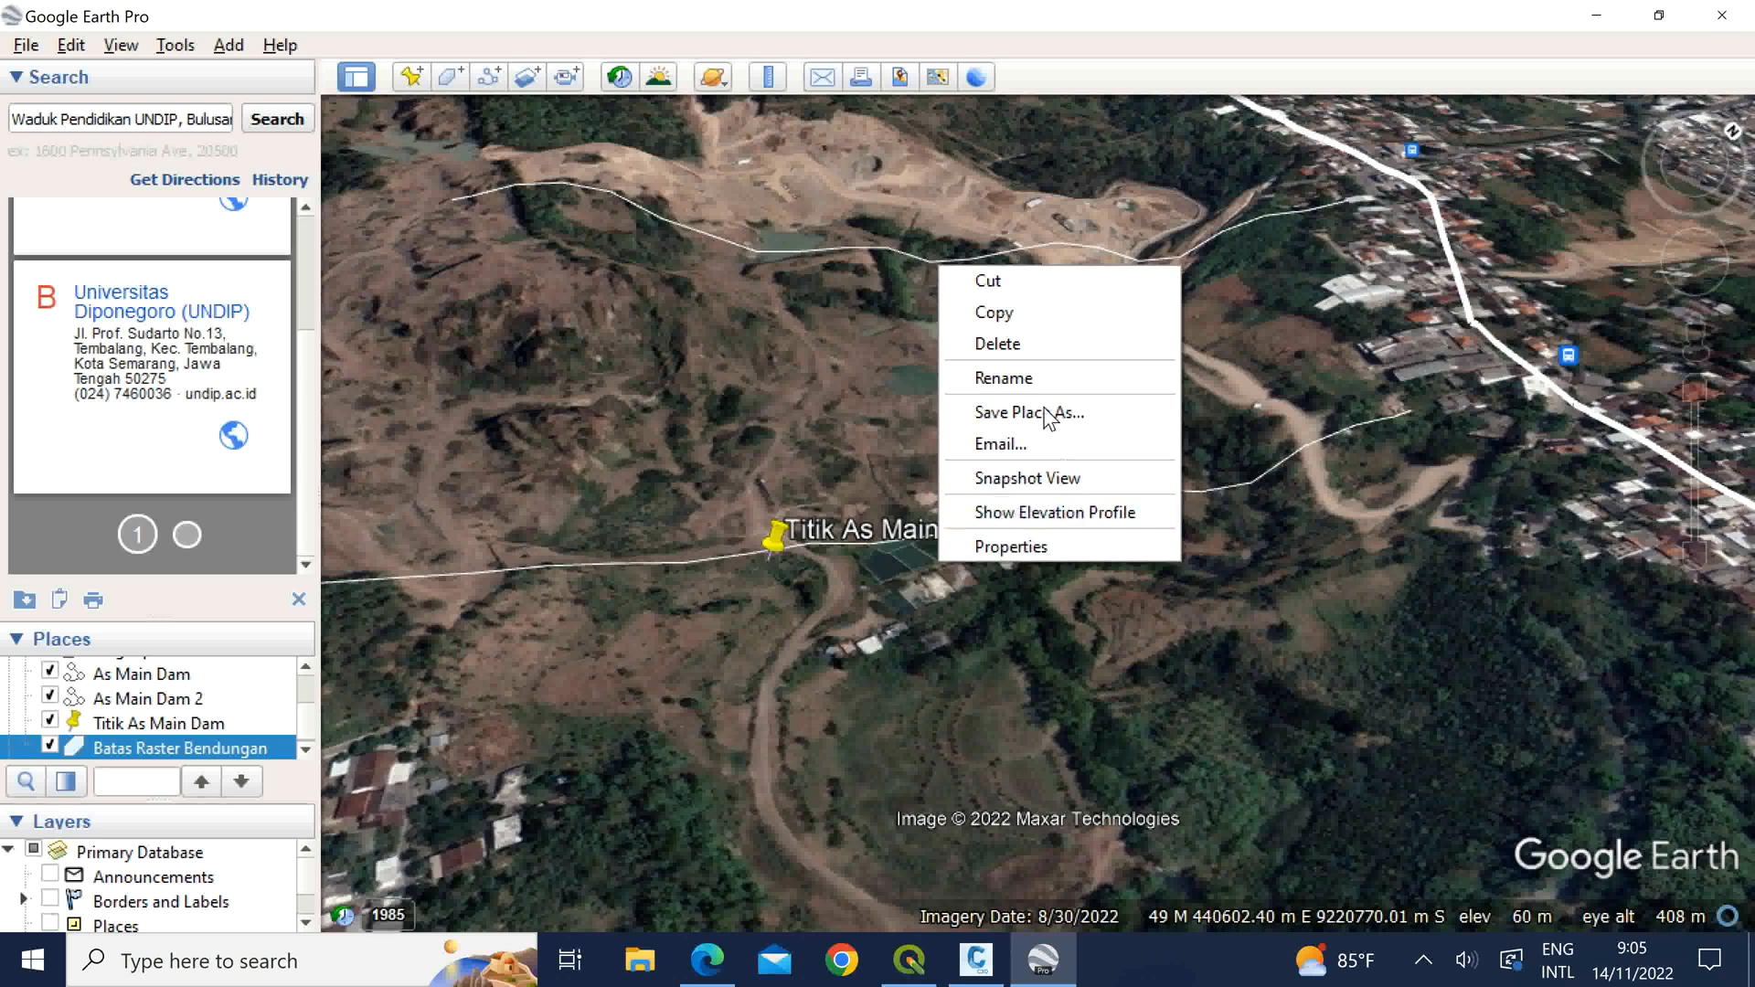
left_click(1069, 514)
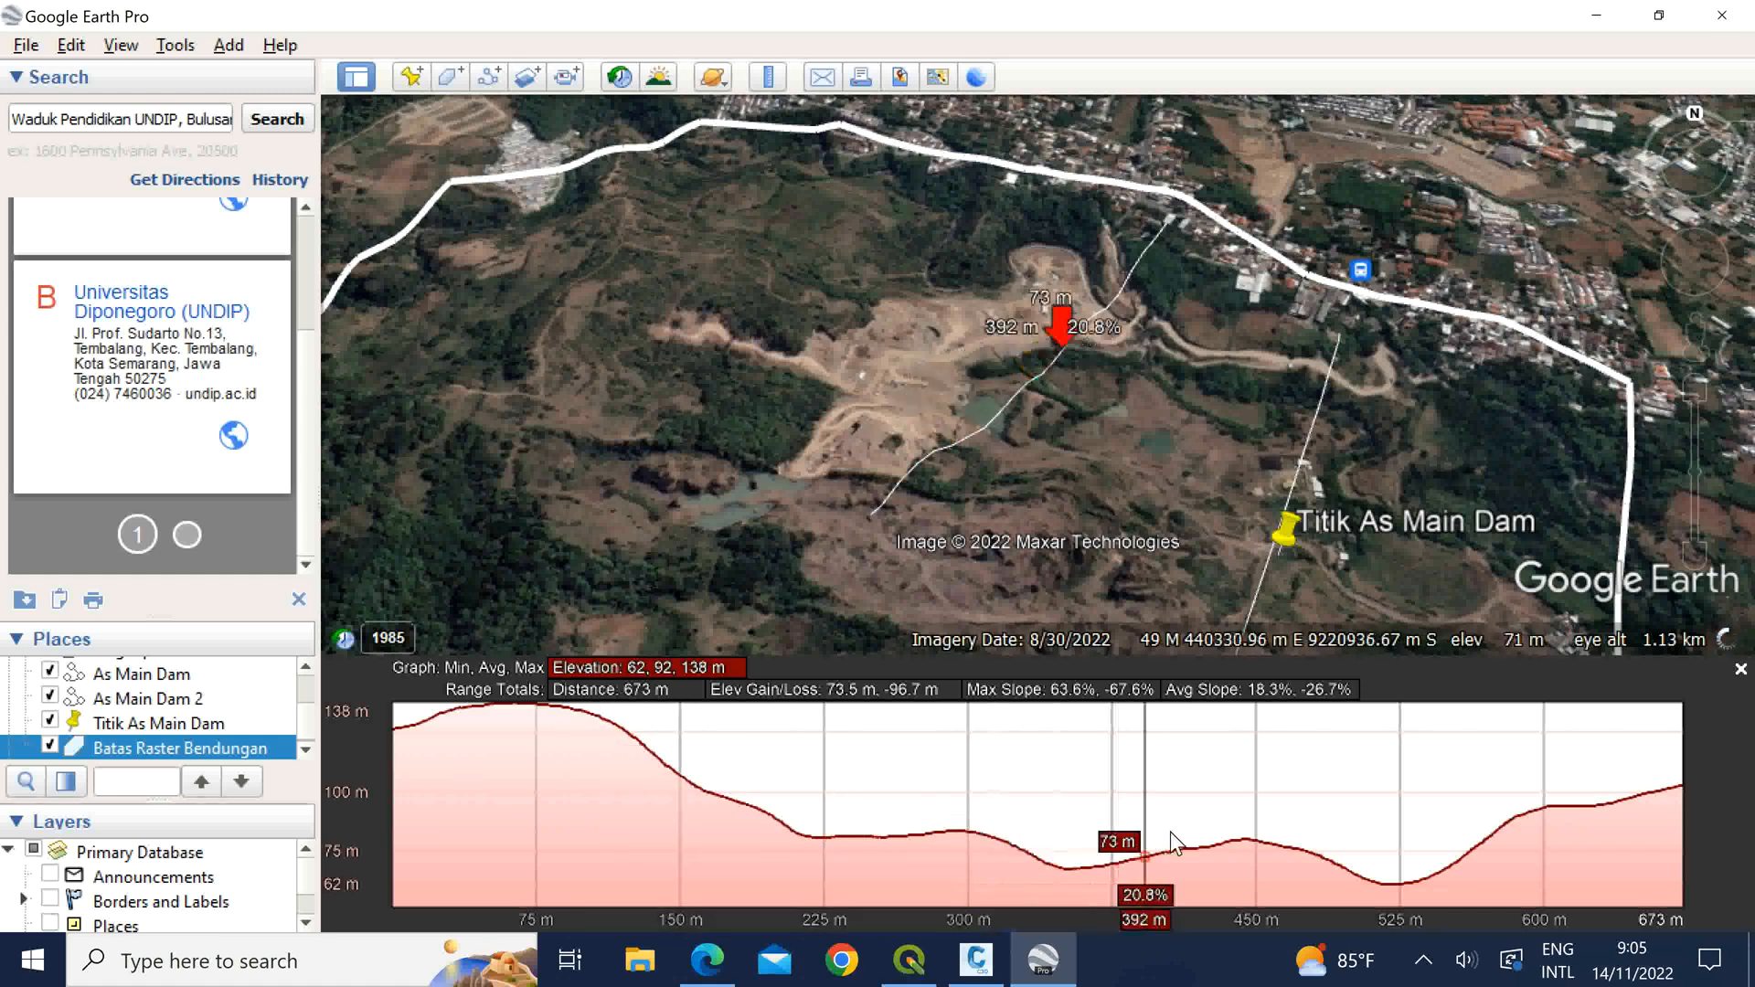
left_click_drag(1245, 839, 1312, 848)
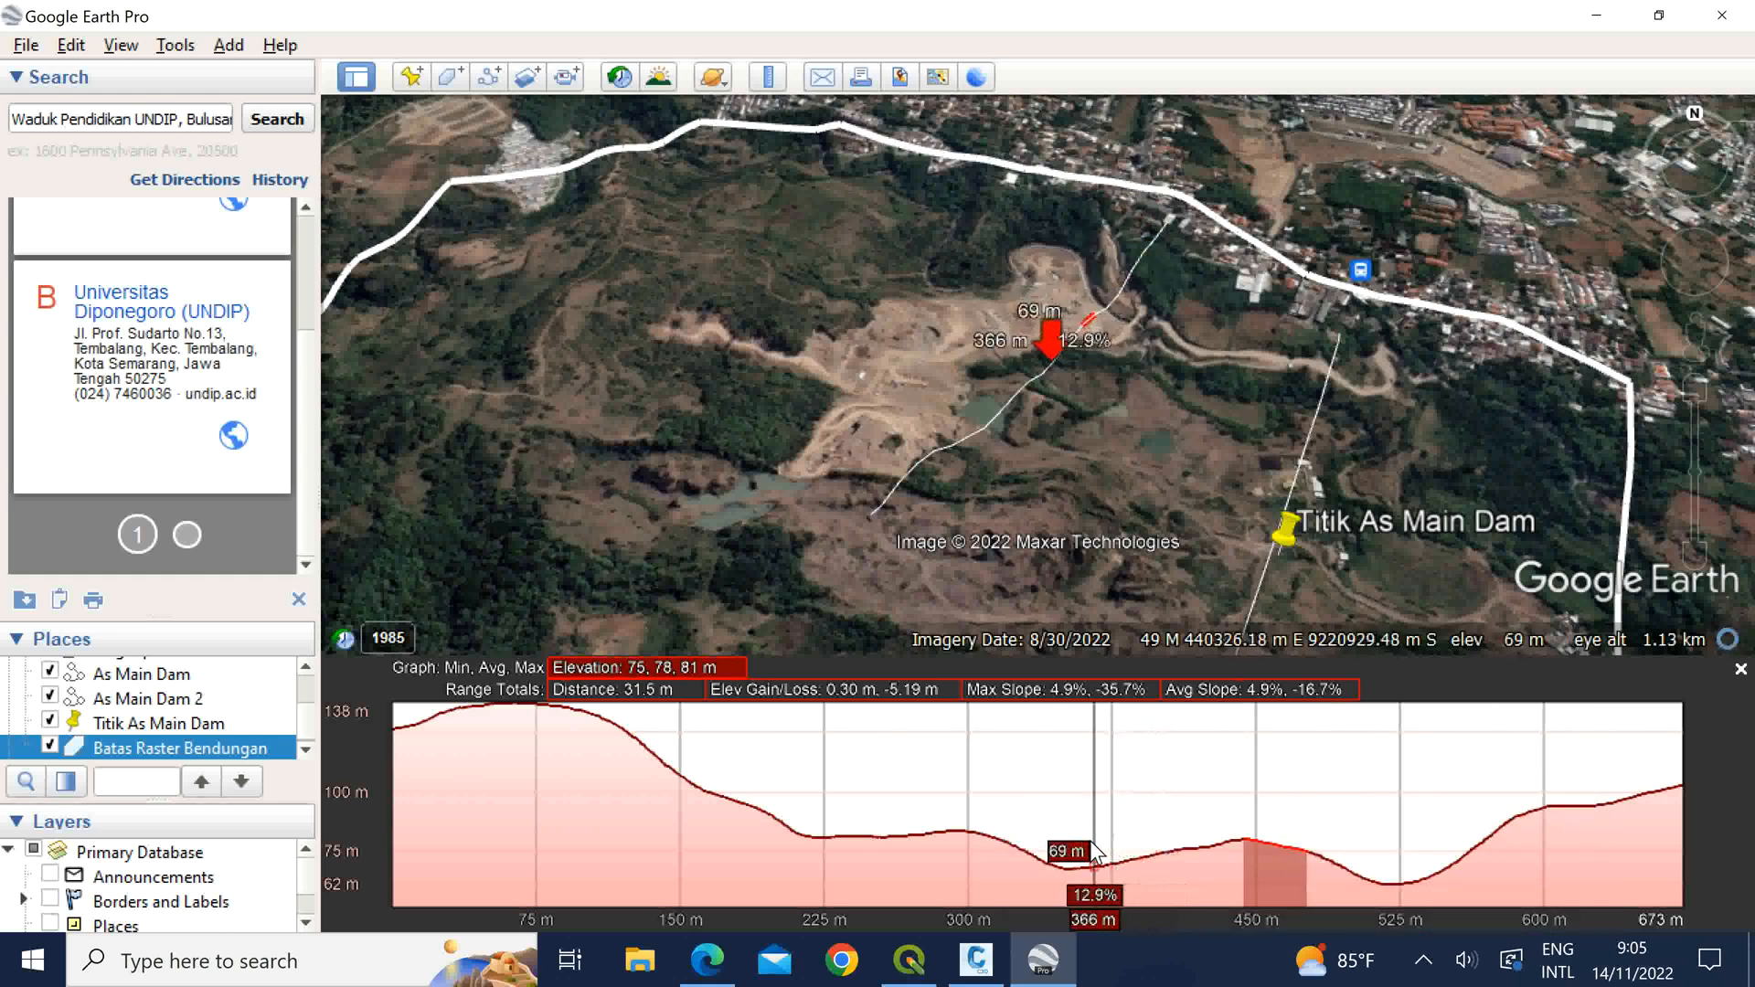
left_click(1425, 961)
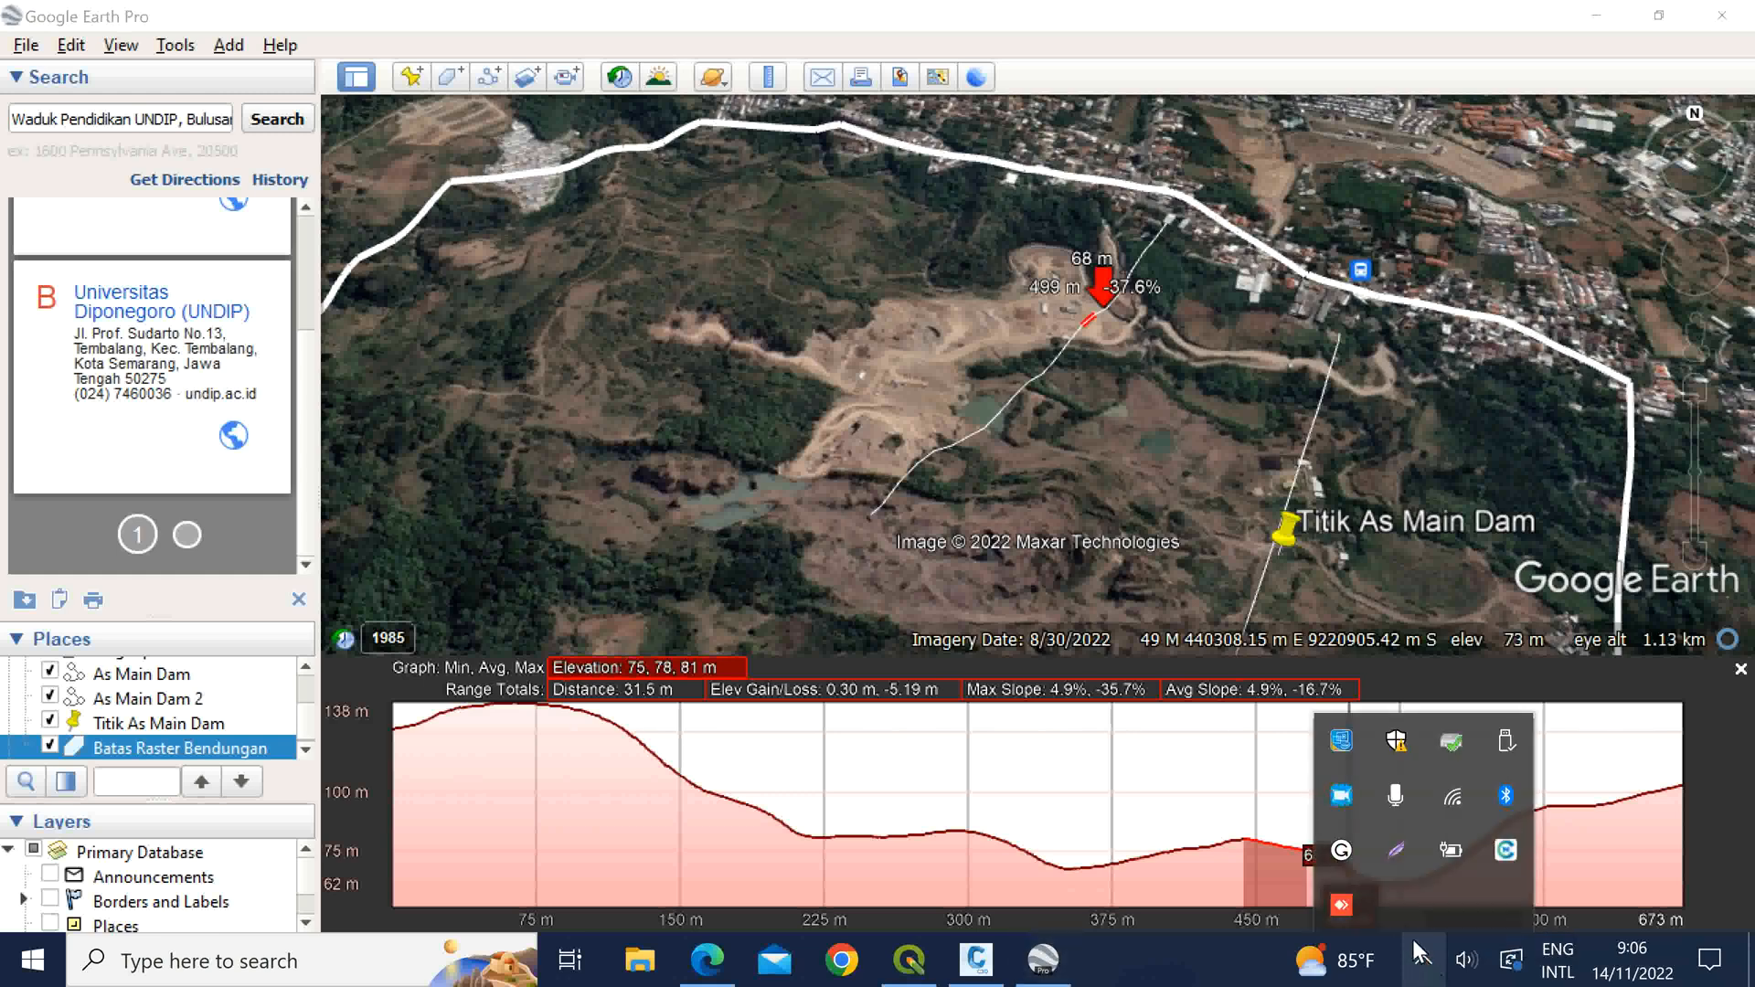
left_click(1341, 795)
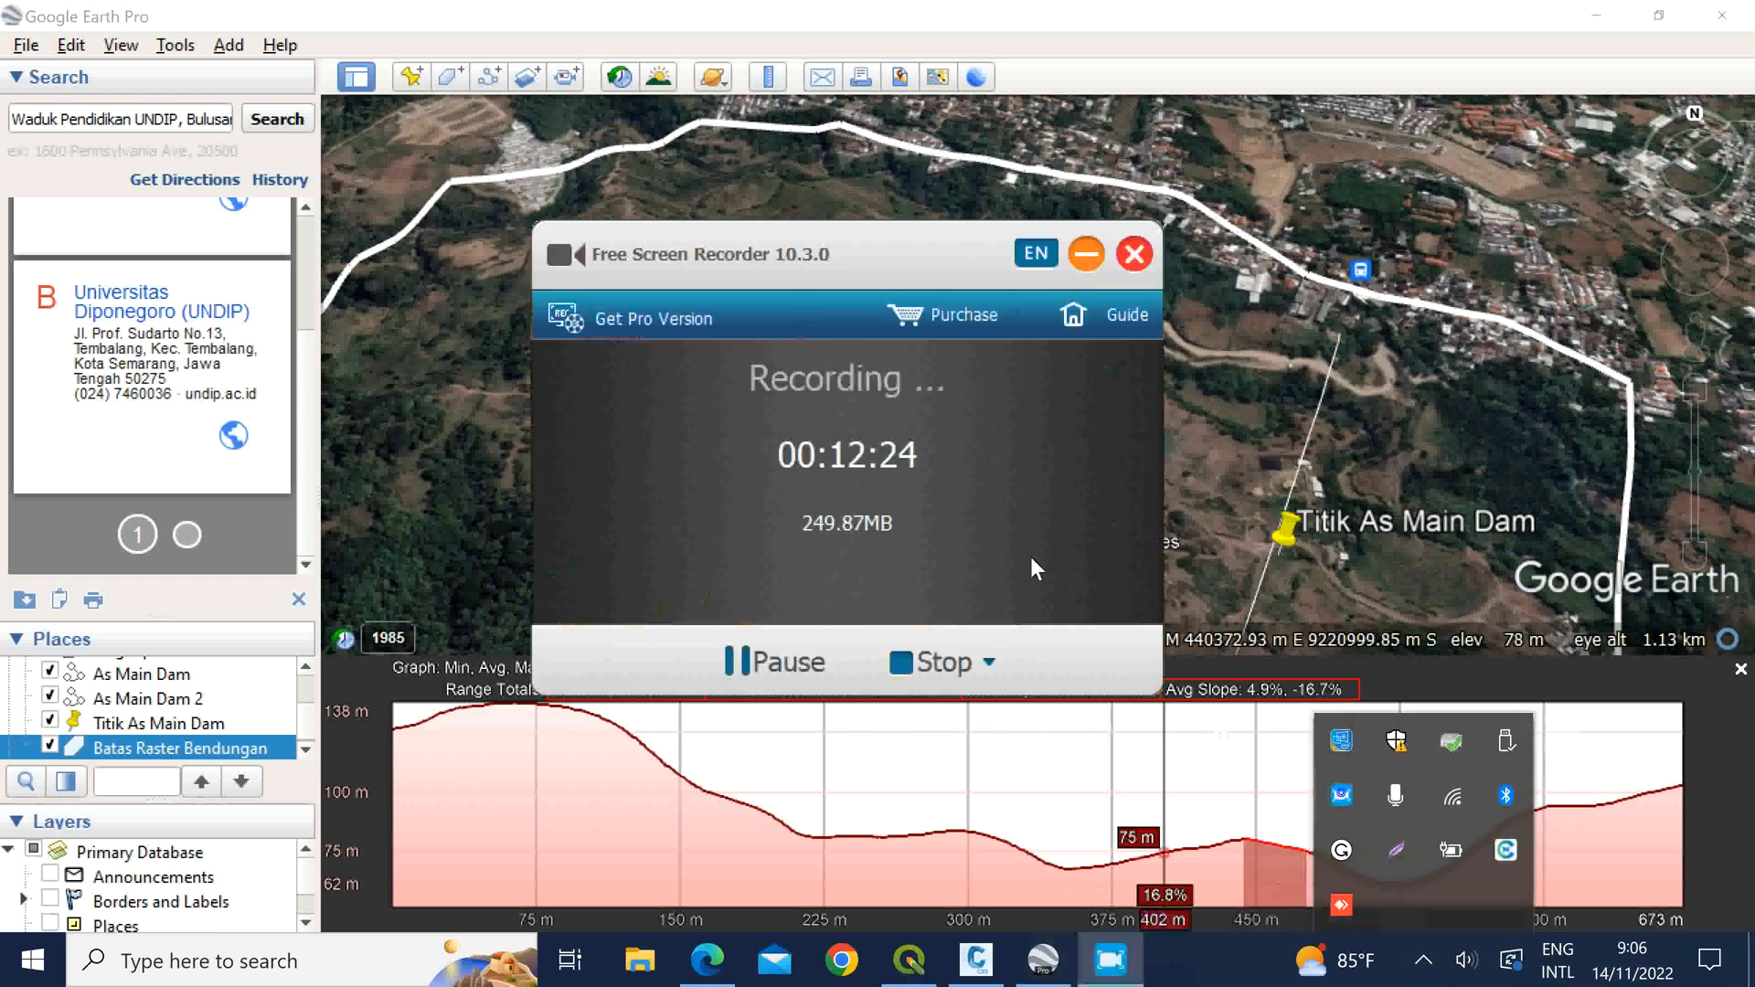